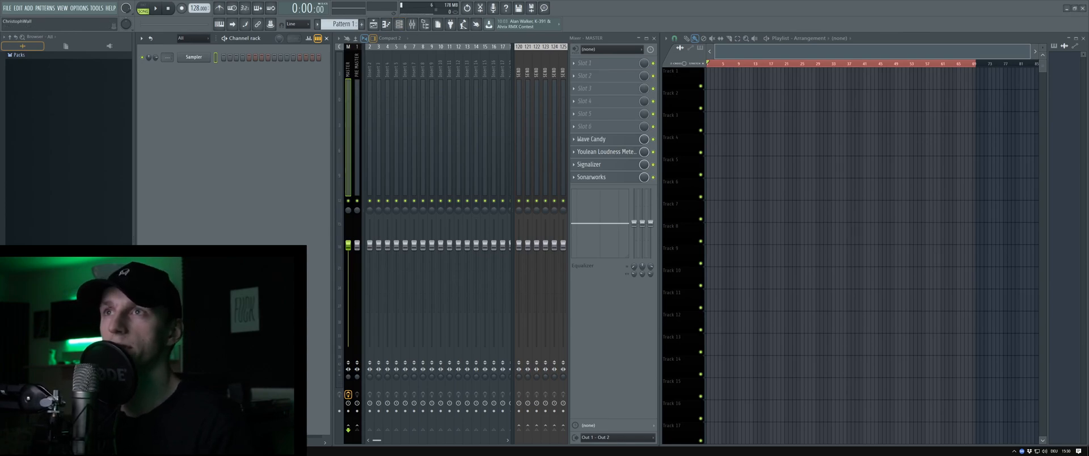
- Preview the Future Bass Crash sample in the Cymbals folder of the RageMode PRIVATE Sample Pack
left_click(19, 54)
left_click(45, 101)
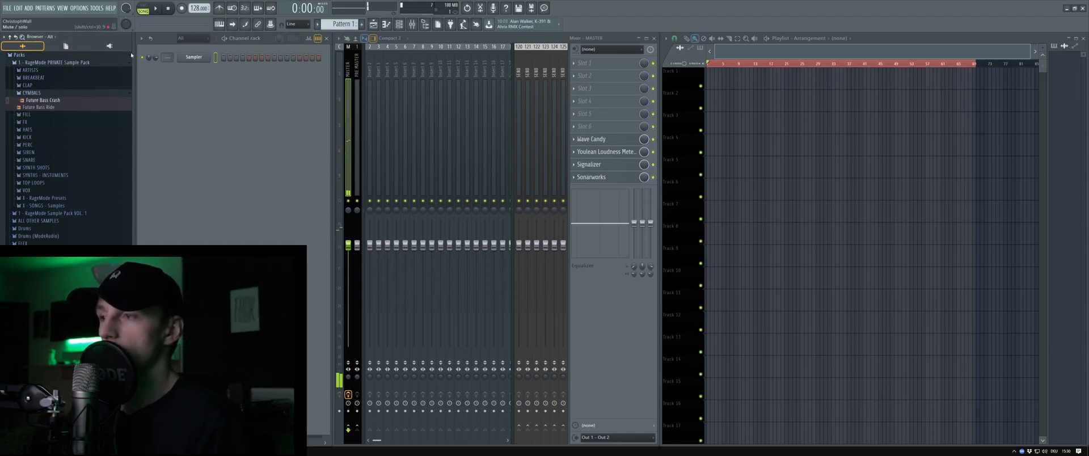
left_click(19, 54)
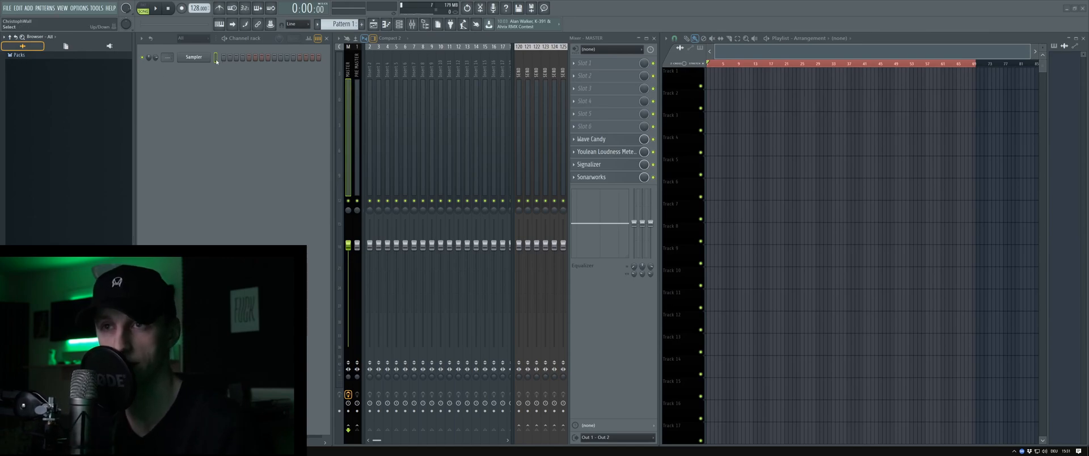
- Set the project tempo to 126 BPM
scroll(198, 8, "down", 3)
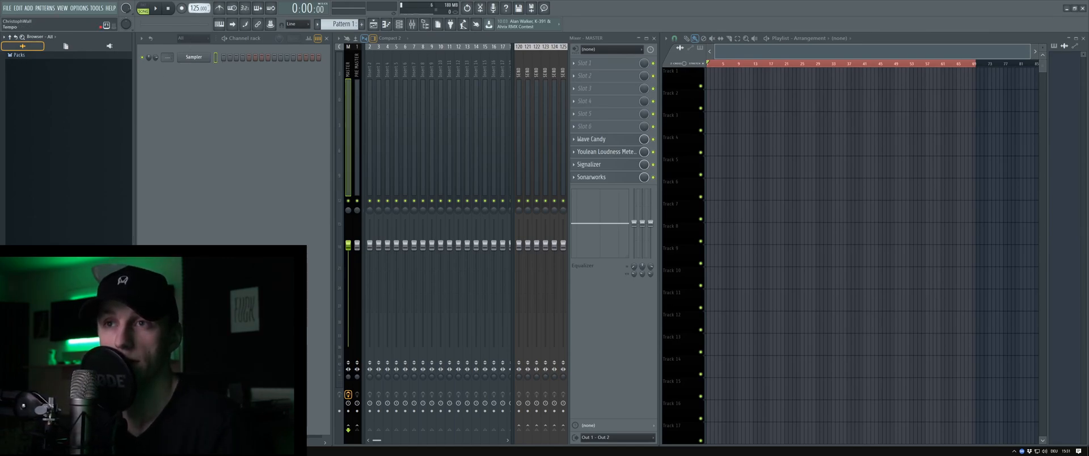
left_click(194, 58)
right_click(194, 58)
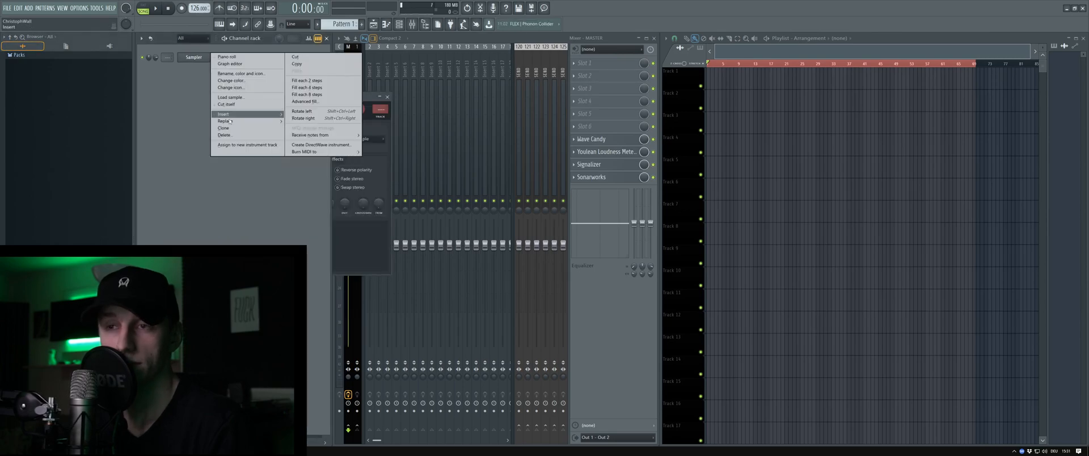
- Browse the RageMode PRIVATE Sample Pack and expand the Joyryde Drums folder under ARTISTS
left_click(83, 90)
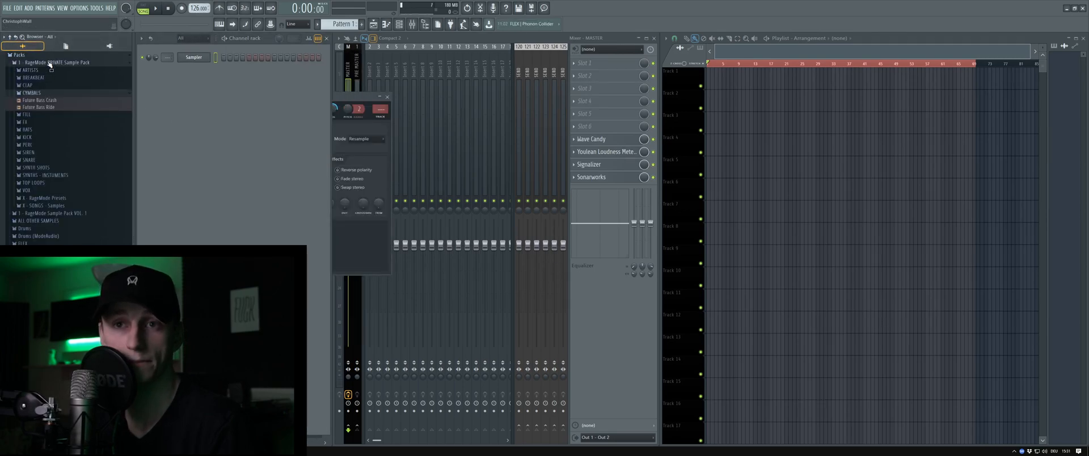
left_click(47, 93)
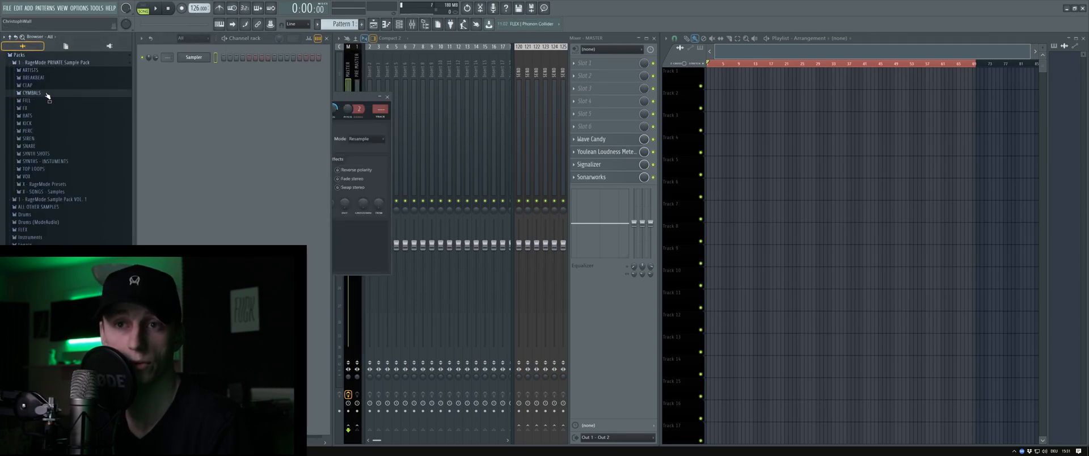
left_click(42, 125)
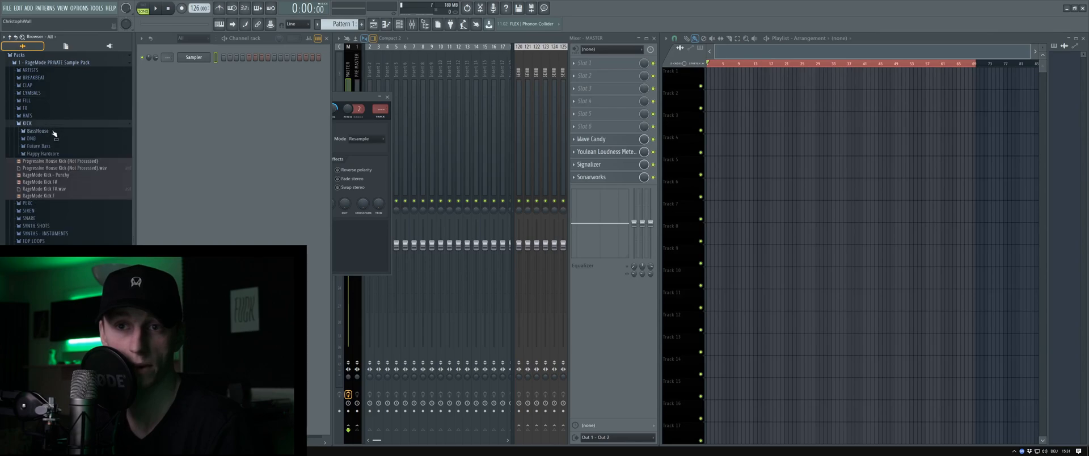
left_click(43, 123)
left_click(31, 70)
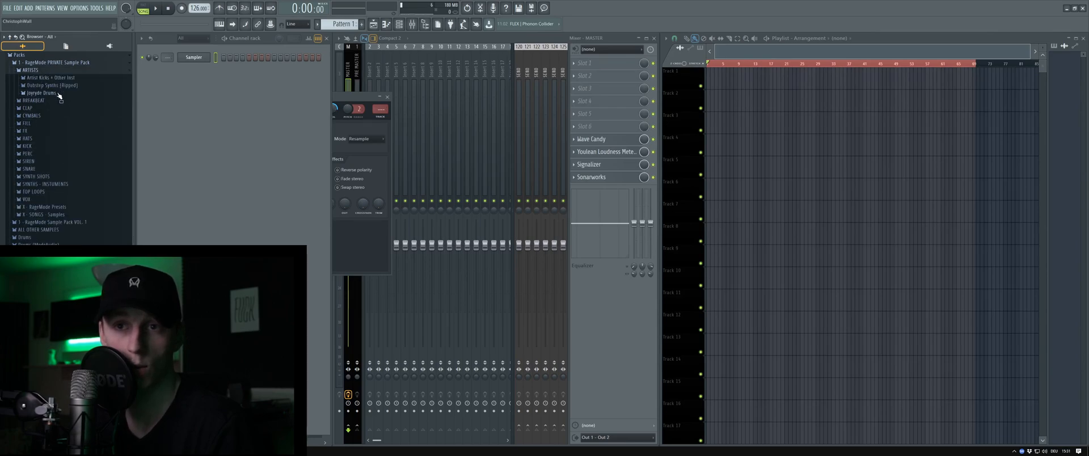
left_click(43, 93)
- Place the Agen Wida Kick sample at the very start of Track 1 in the playlist and close the sampler window
left_click_drag(51, 103, 721, 86)
scroll(720, 90, "up", 8)
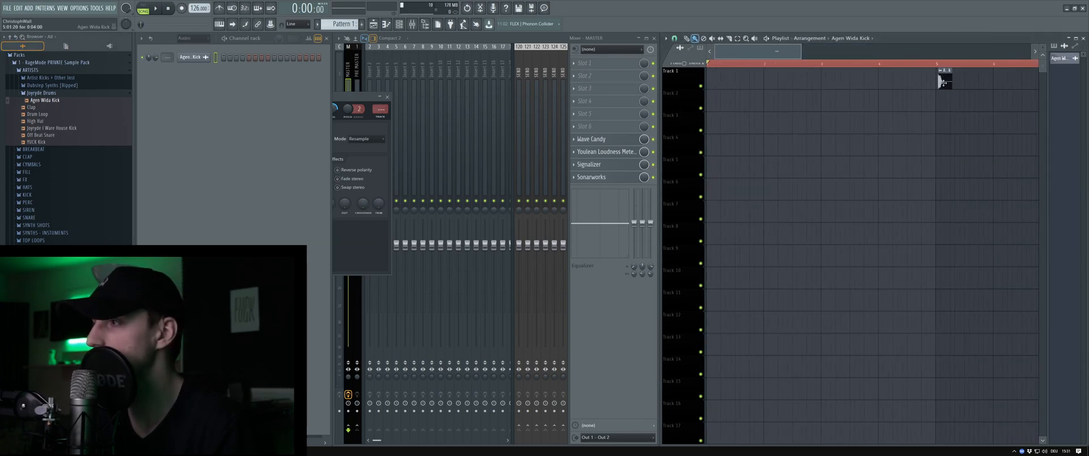
left_click_drag(944, 84, 709, 85)
scroll(689, 96, "up", 5)
key("space")
key("space")
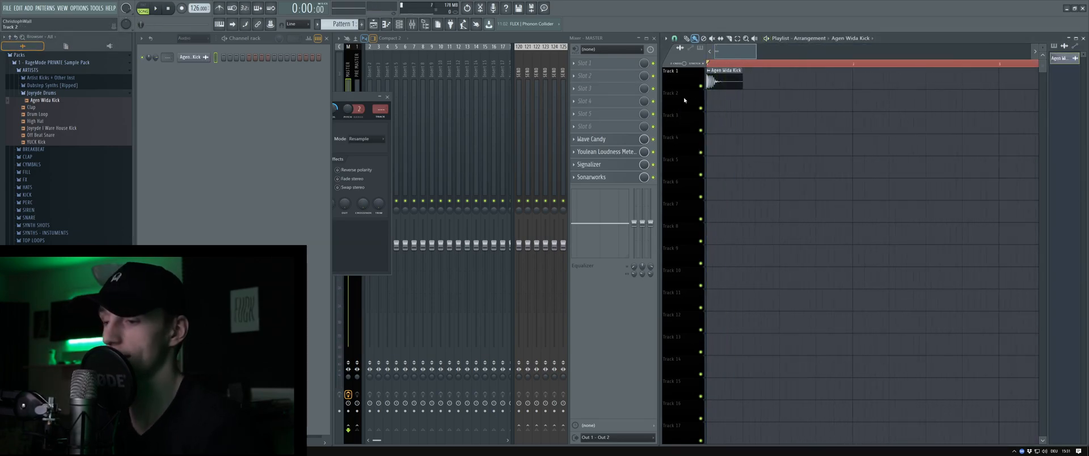
left_click(388, 100)
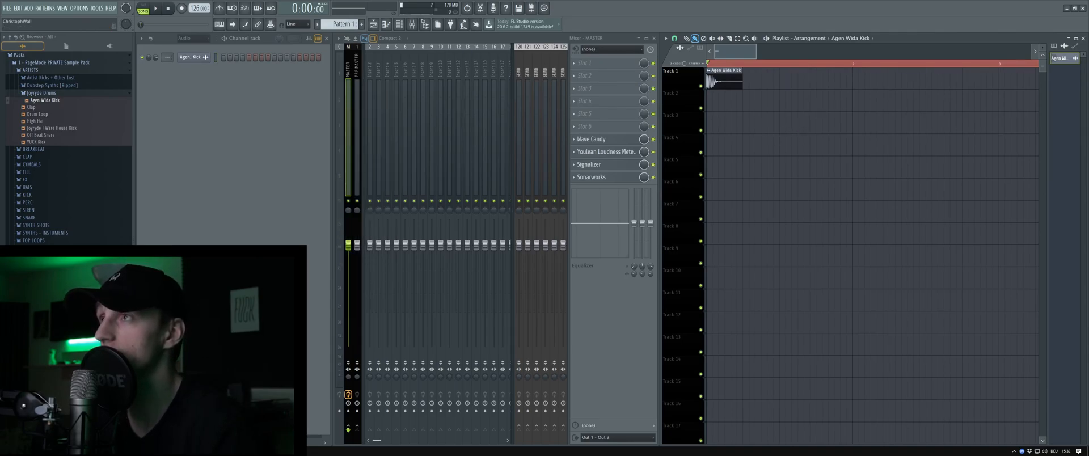
- Repeat the Agen Wida Kick clip on every beat of the first two bars on Track 1
scroll(766, 153, "down", 3)
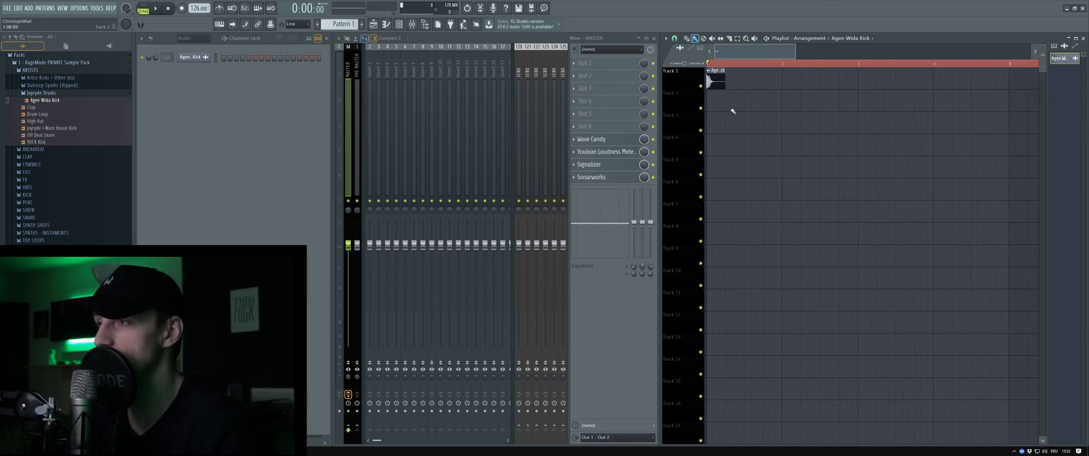
key("space")
key("space")
scroll(731, 102, "up", 3)
left_click_drag(719, 80, 791, 79)
left_click_drag(898, 85, 712, 81)
left_click_drag(718, 80, 858, 80)
scroll(861, 101, "down", 5)
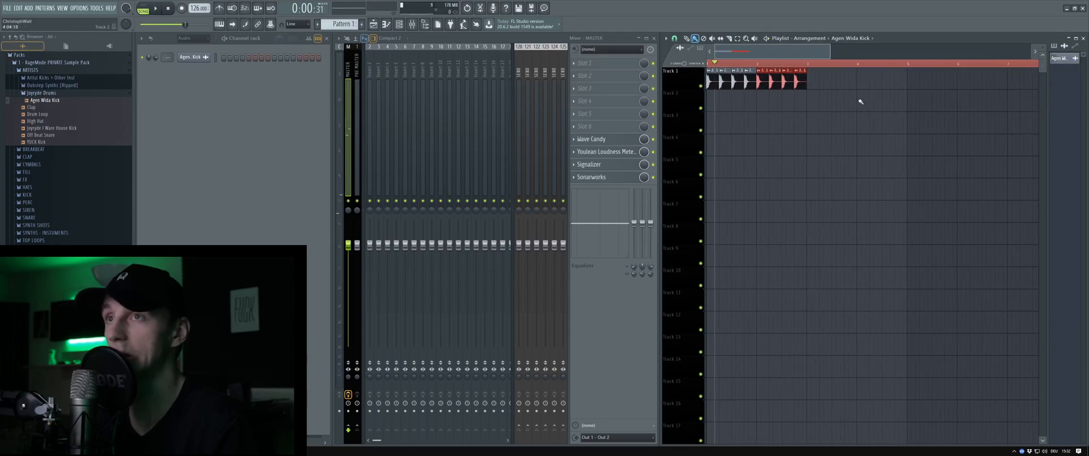
- Duplicate the Track 1 kick pattern so it fills the first four bars
right_click(858, 100)
key("ctrl+a")
scroll(809, 94, "up", 4)
key("ctrl+b")
scroll(805, 105, "down", 6)
right_click(814, 128)
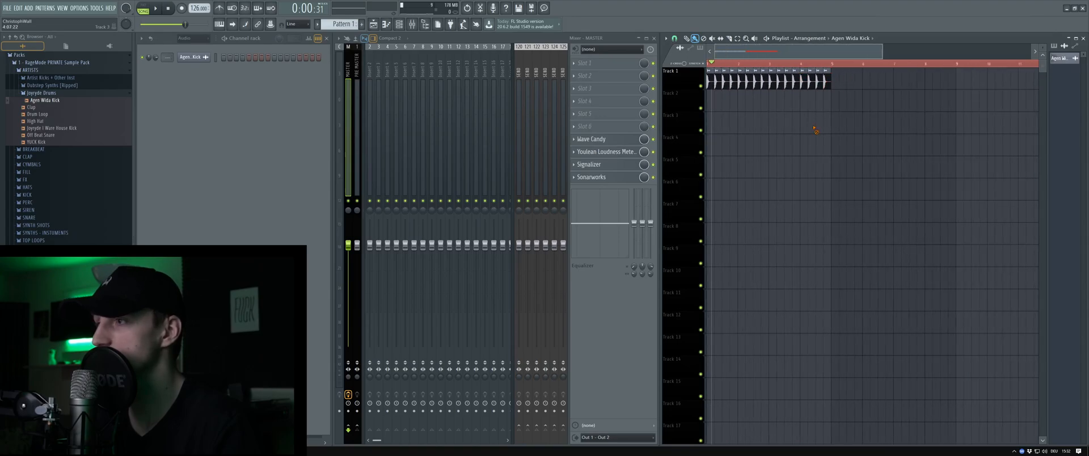
- Enlarge the playlist and audition the Agen Wida Kick sample in its channel settings
key("Return")
scroll(310, 126, "up", 2)
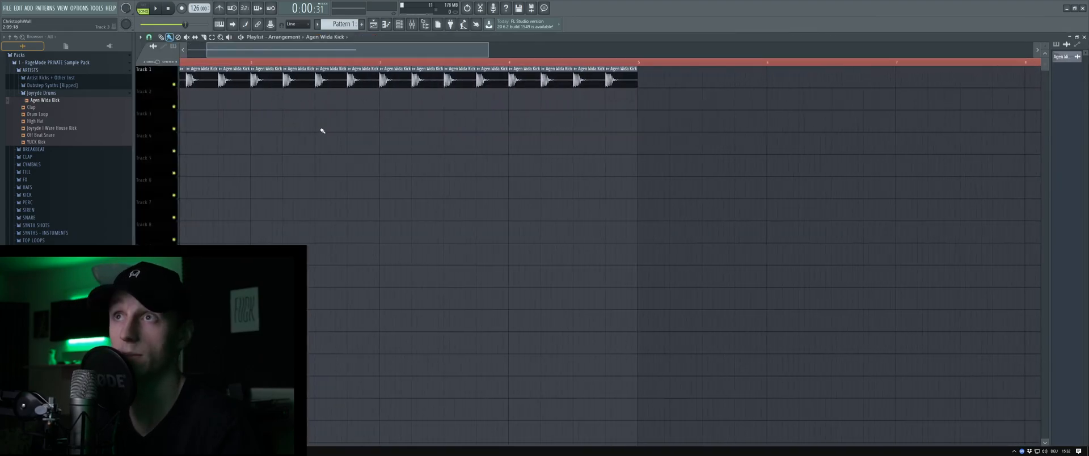
left_click_drag(255, 51, 234, 53)
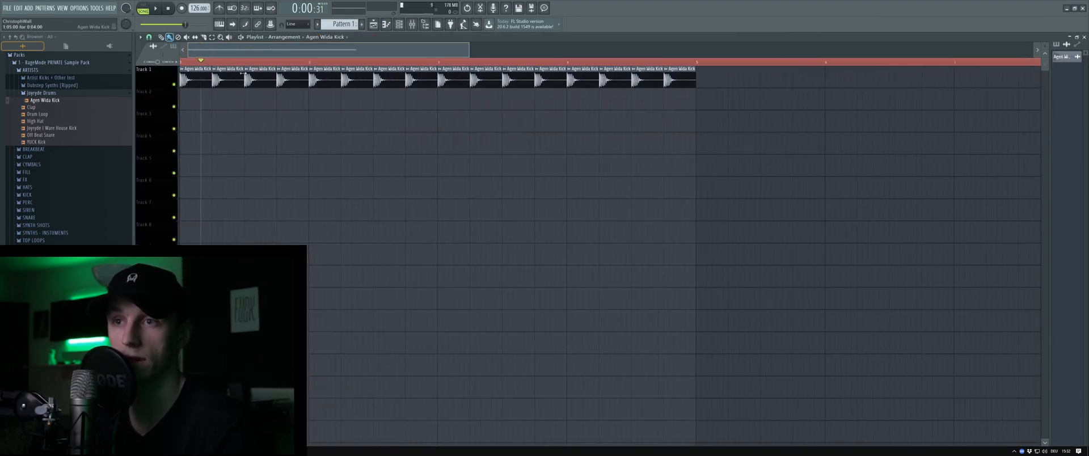
left_click(225, 73)
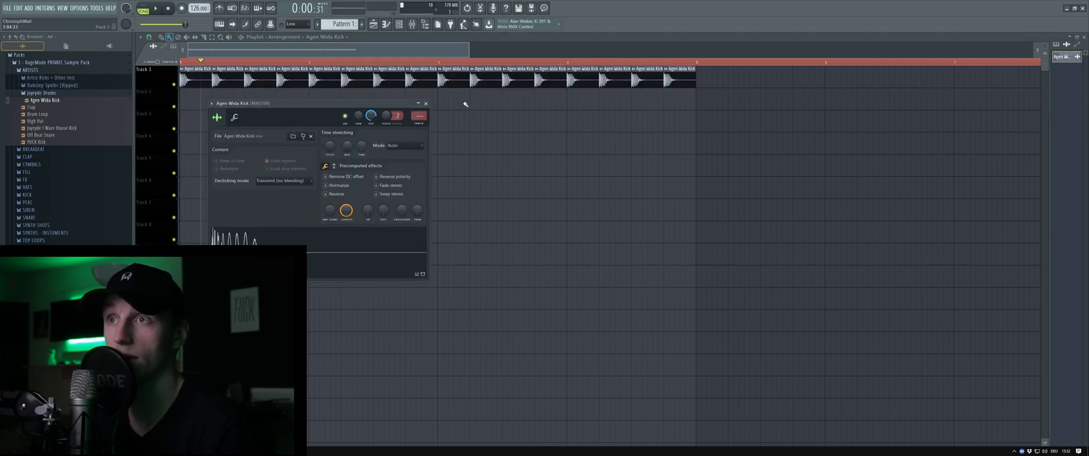
right_click(361, 147)
left_click(352, 245)
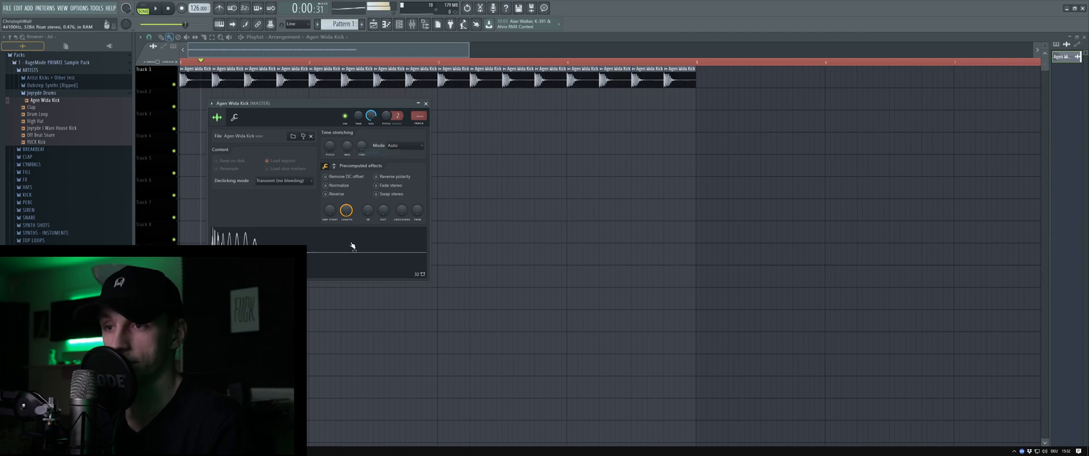
left_click(372, 238)
left_click(426, 104)
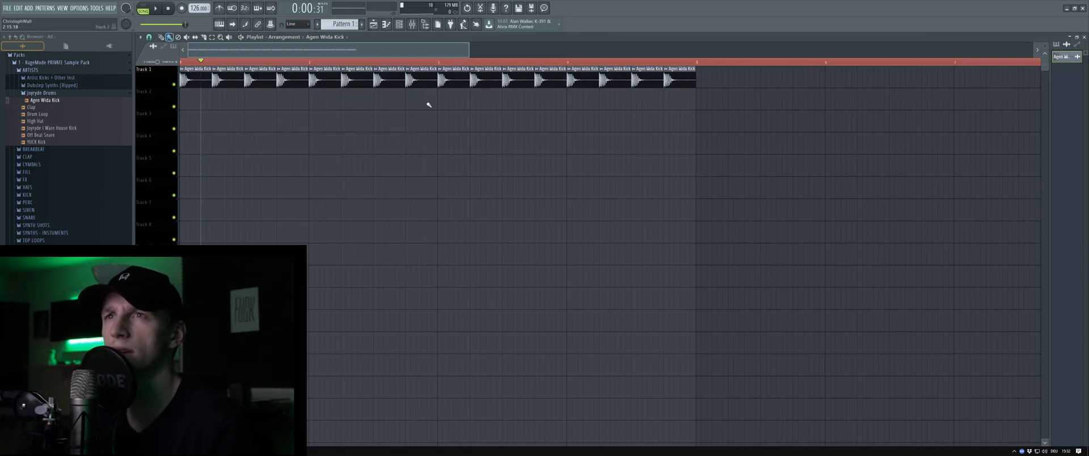
double_click(216, 80)
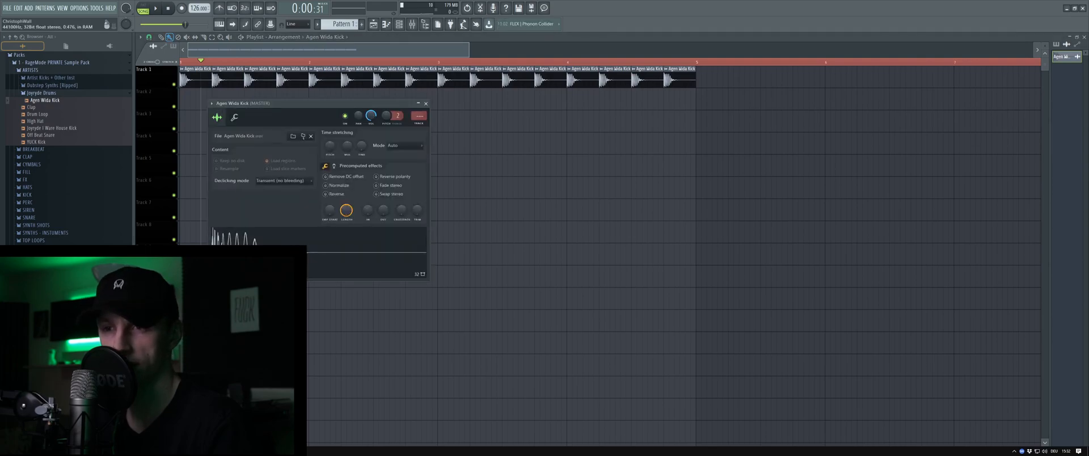
left_click(426, 103)
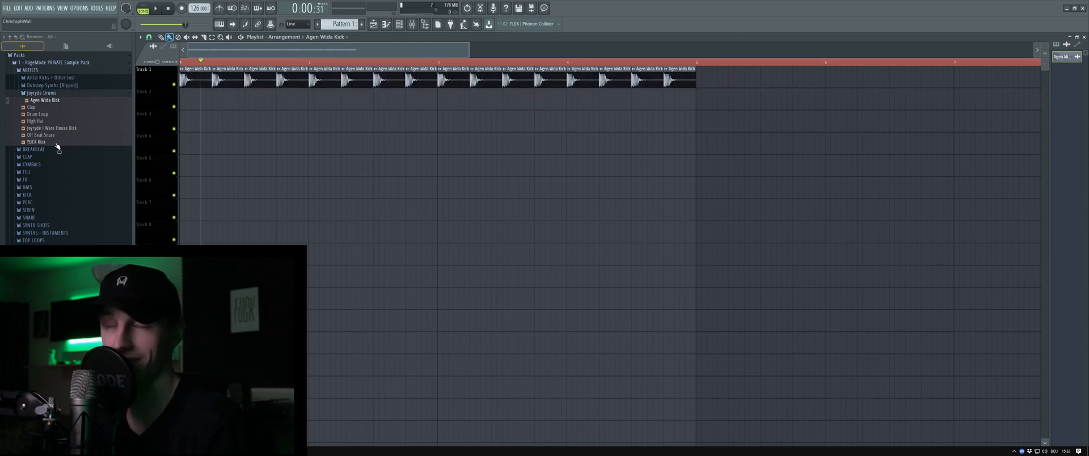
- Place the YUCK Kick sample at the start of Track 2, beneath the first Agen Wida Kick clip
left_click_drag(56, 146, 206, 103)
key("ctrl+z")
scroll(176, 109, "up", 3)
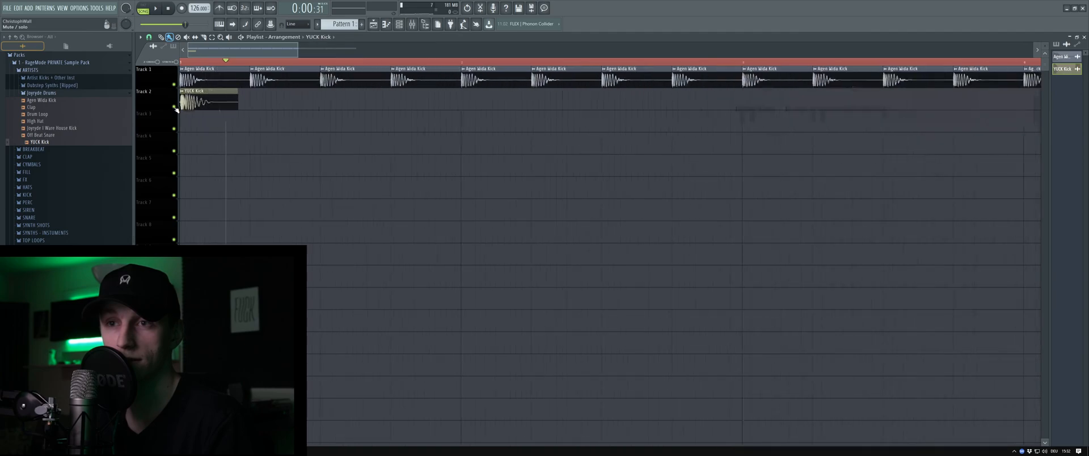
scroll(177, 109, "up", 1)
key("space")
- Repeat the YUCK Kick clip on every beat of the first two bars on Track 2
left_click(272, 104)
left_click_drag(370, 107, 200, 102)
mouse_move(200, 105)
left_mouse_down()
mouse_move(420, 106)
mouse_move(196, 106)
left_mouse_up()
scroll(366, 108, "down", 3)
scroll(377, 113, "up", 2)
key("ctrl+b")
scroll(462, 111, "down", 4)
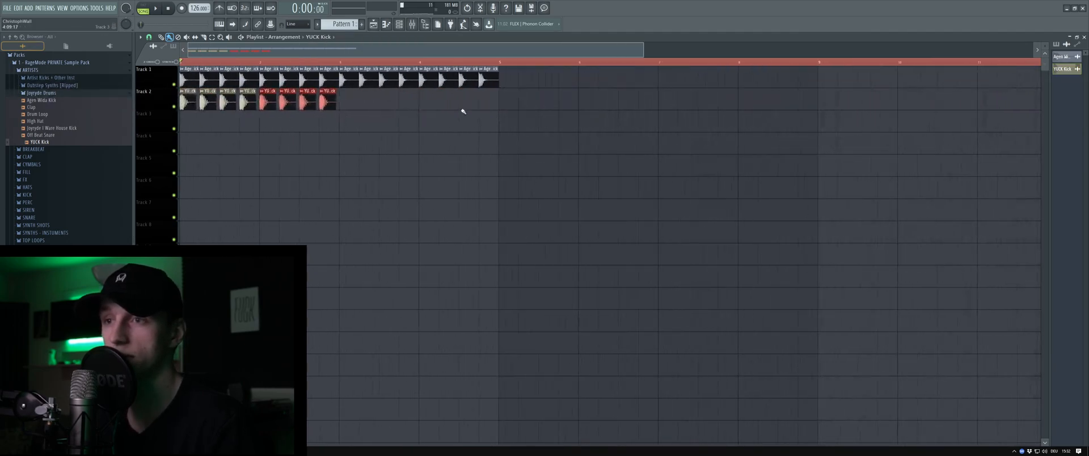
- Duplicate the YUCK Kick pattern to fill four bars on Track 2 and restore the playlist's normal size
left_click_drag(455, 108, 190, 104)
scroll(341, 111, "up", 4)
key("ctrl+b")
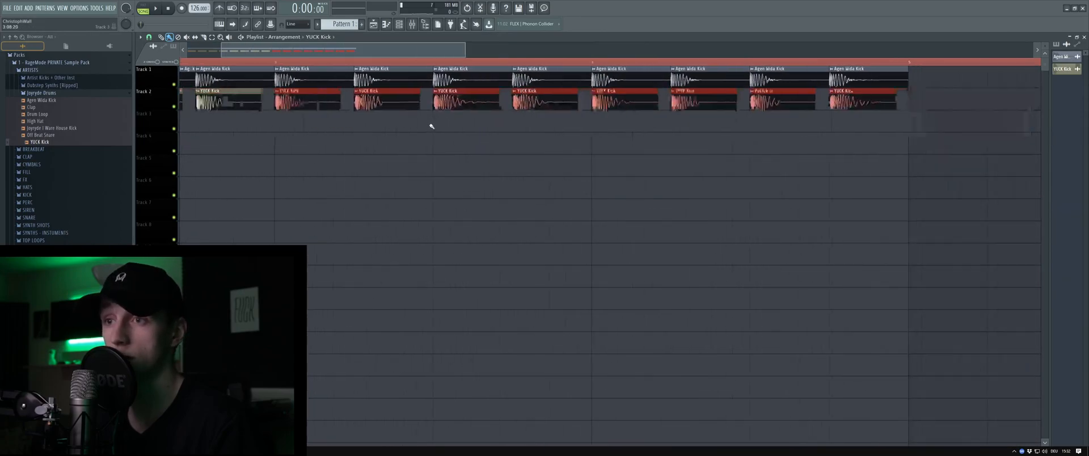
left_click(433, 123, "ctrl")
scroll(474, 113, "down", 5)
key("Return")
scroll(735, 135, "up", 3)
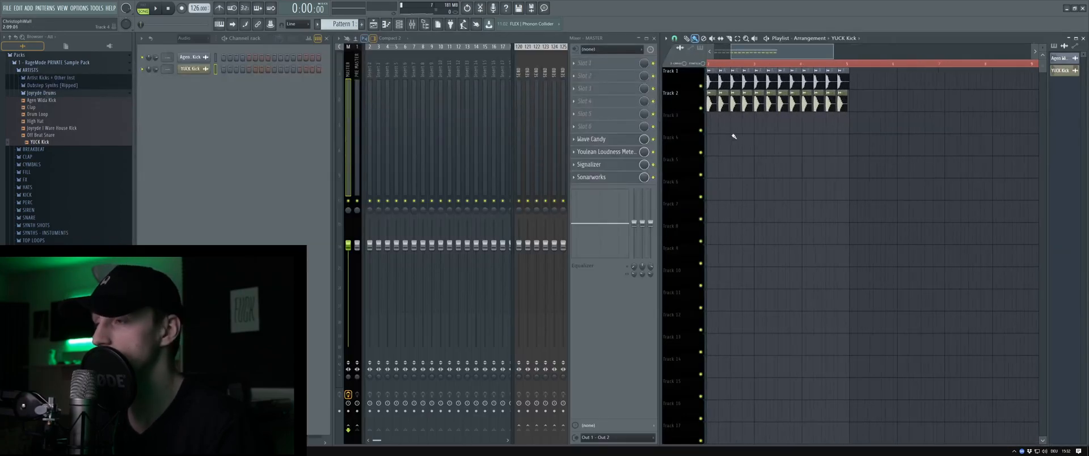
scroll(747, 118, "down", 3)
scroll(711, 103, "up", 3)
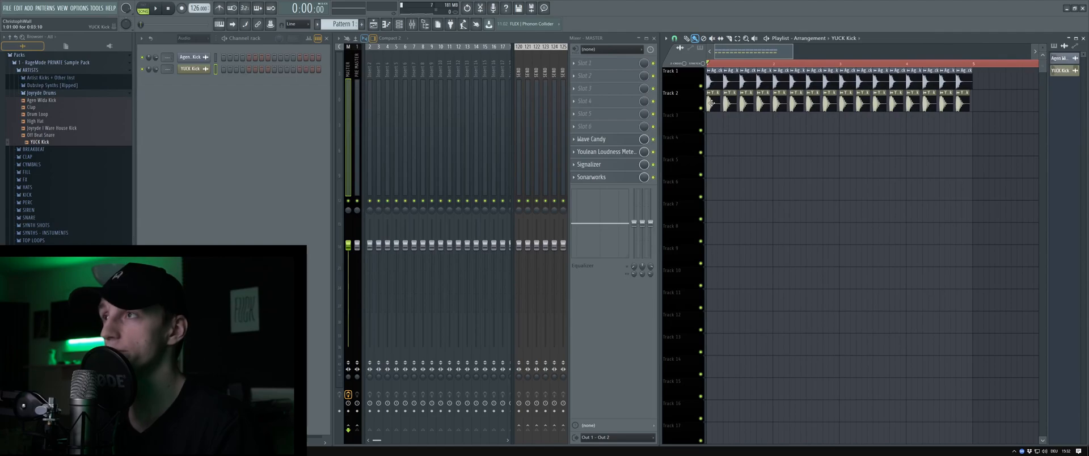
- Rename the Agen Wida Kick channel to Kick and colour it red
left_click(190, 57)
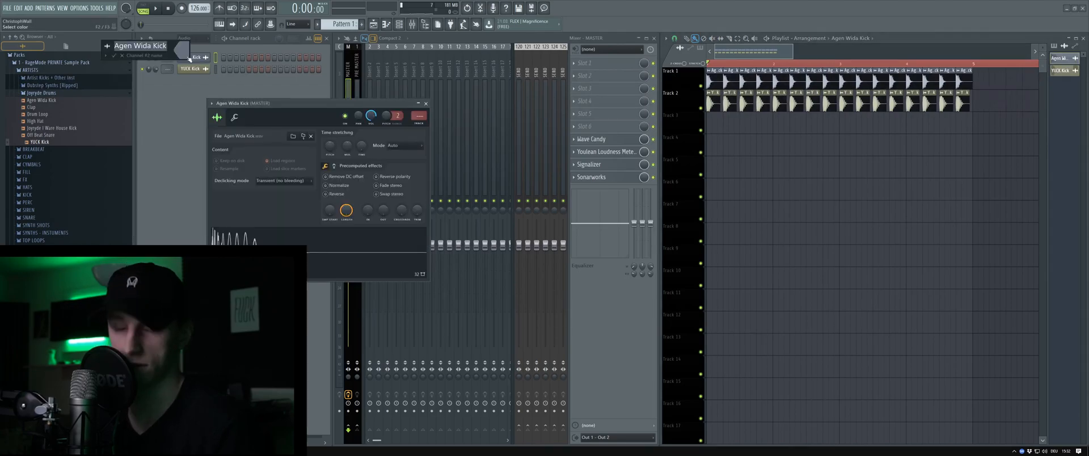
type("Kick")
left_click(190, 57)
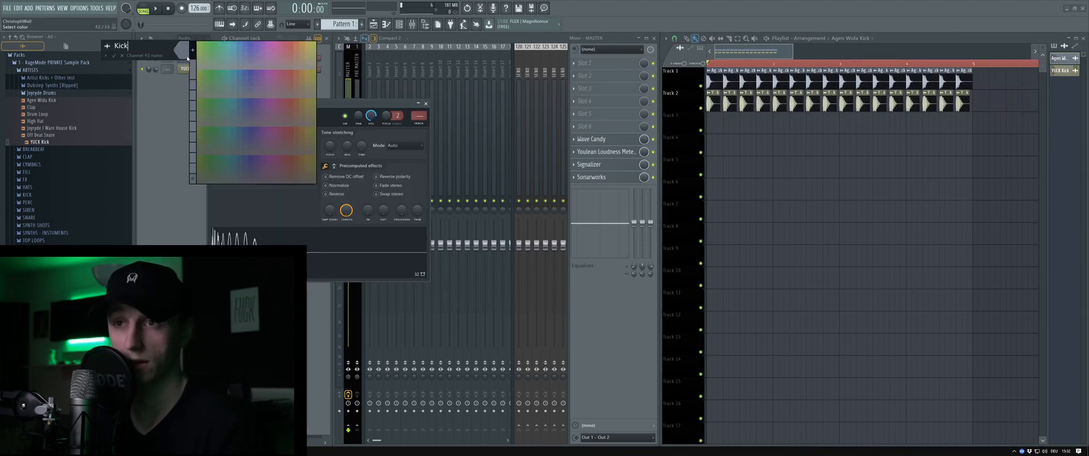
left_click(291, 42)
key("Return")
- Rename the YUCK Kick channel to Top, colour it red and close the open sampler window
right_click(208, 68)
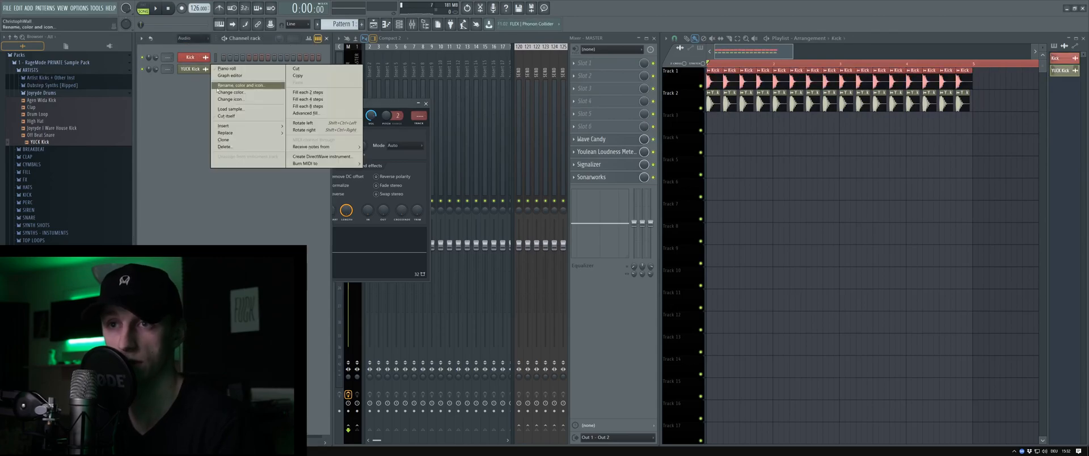
left_click(228, 86)
type("Top")
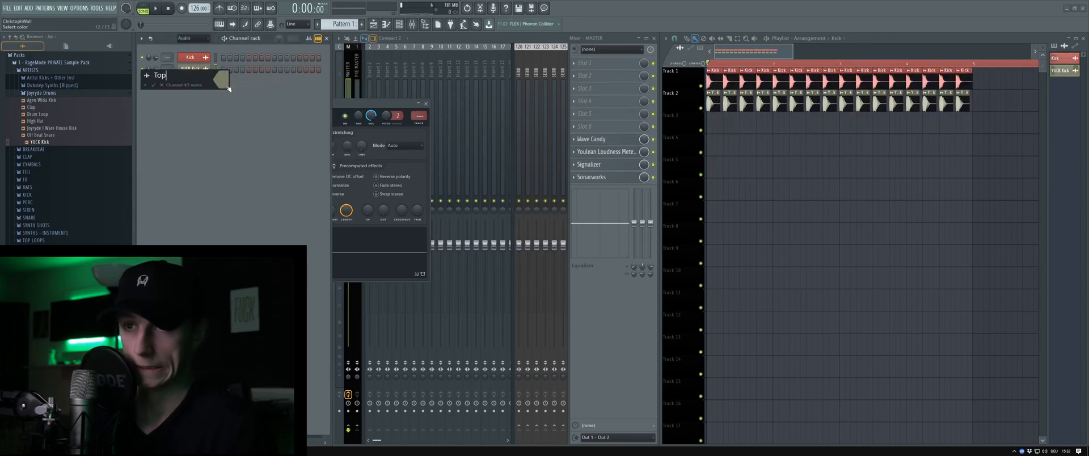
left_click(229, 88)
left_click(235, 118)
key("Return")
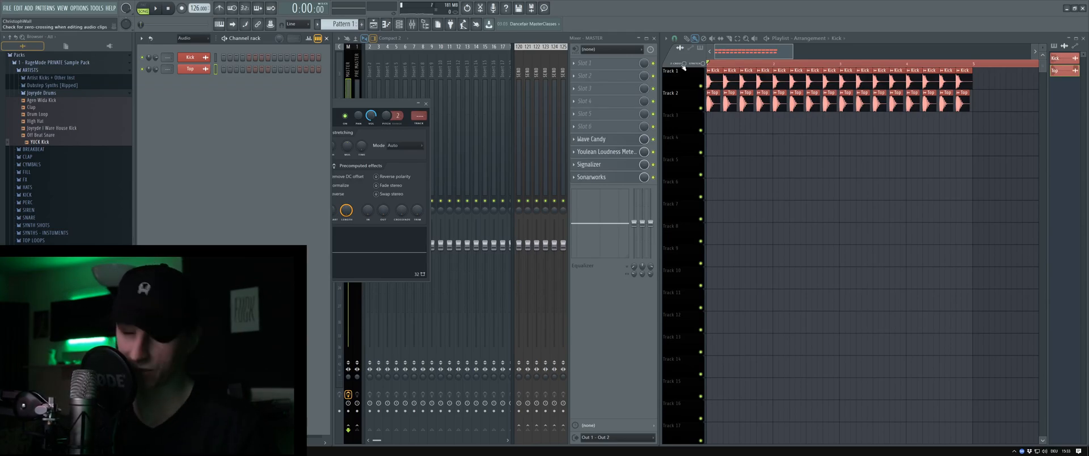
left_click(427, 105)
- Route the Kick and Top channels to mixer tracks 2 and 3, leaving the Kick mixer track selected
left_click(191, 58)
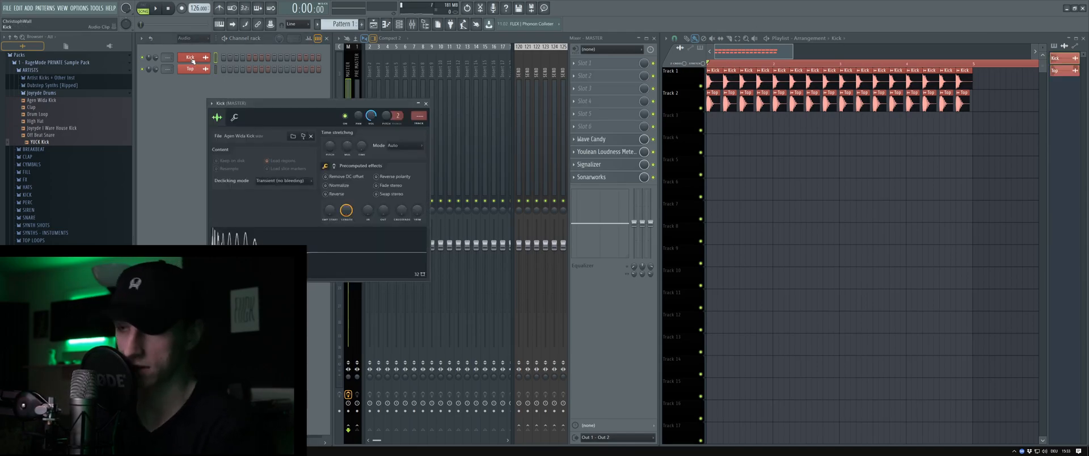
key("ctrl+l")
left_click(192, 70)
key("ctrl+l")
left_click(385, 97)
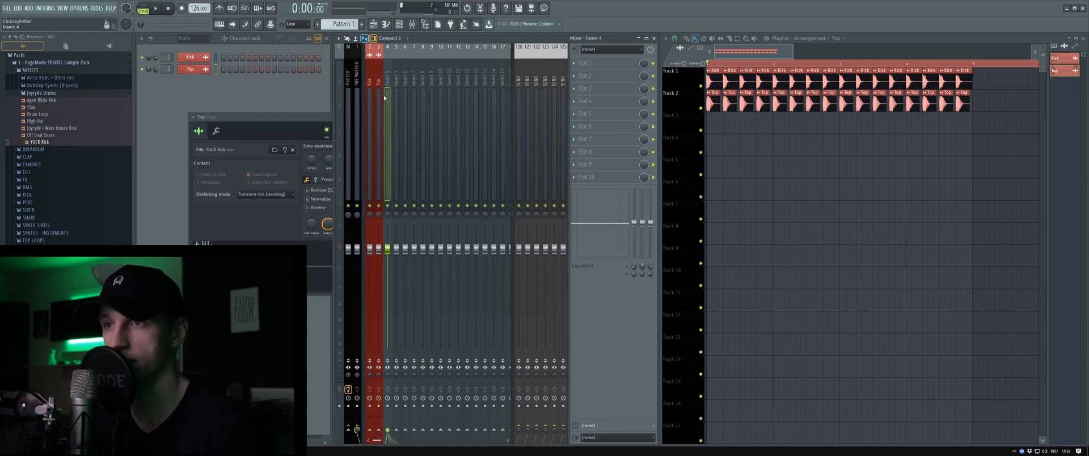
left_click(314, 116)
left_click(406, 117)
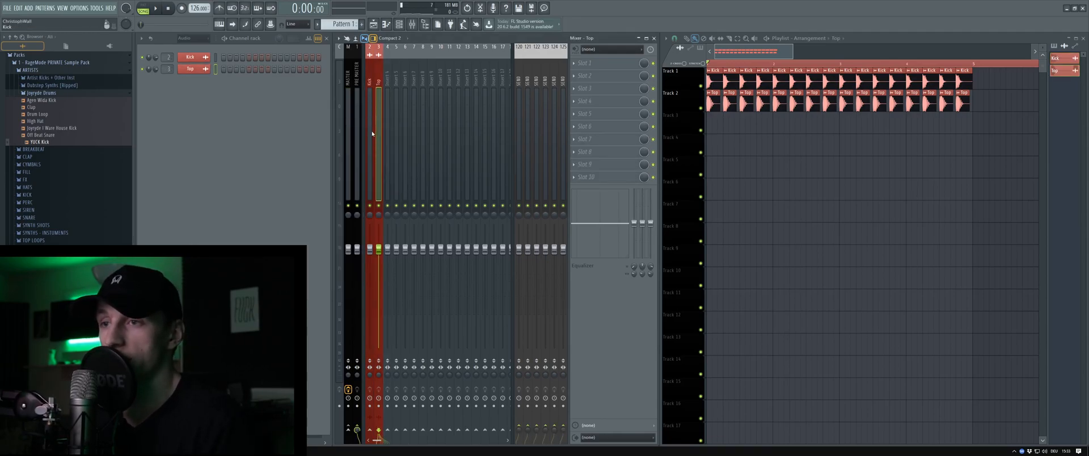
left_click(370, 135)
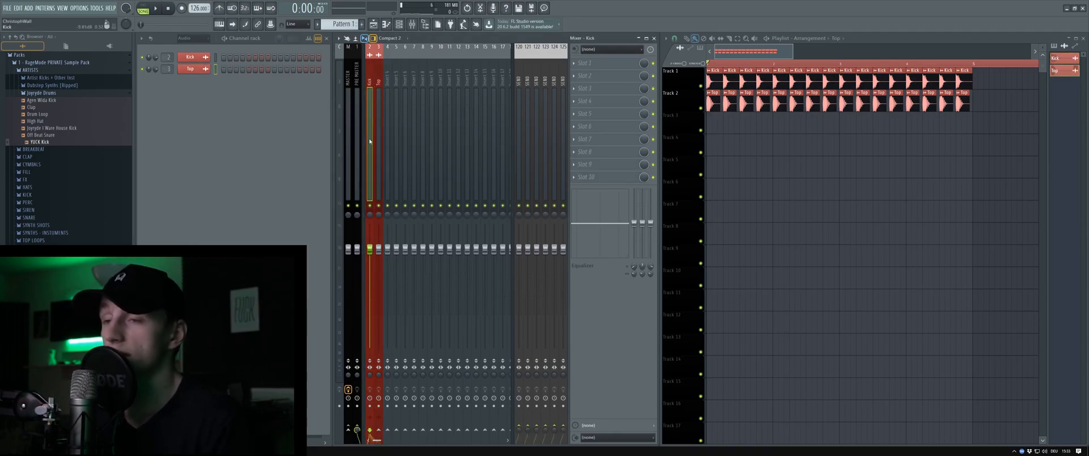
- Move an empty mixer track in front of the Kick and Top tracks, into position 2
left_click(385, 112)
key("alt+Left")
key("alt+Left")
- Rename the empty mixer track at position 2 as KICK BUS and colour it white
middle_click(371, 112)
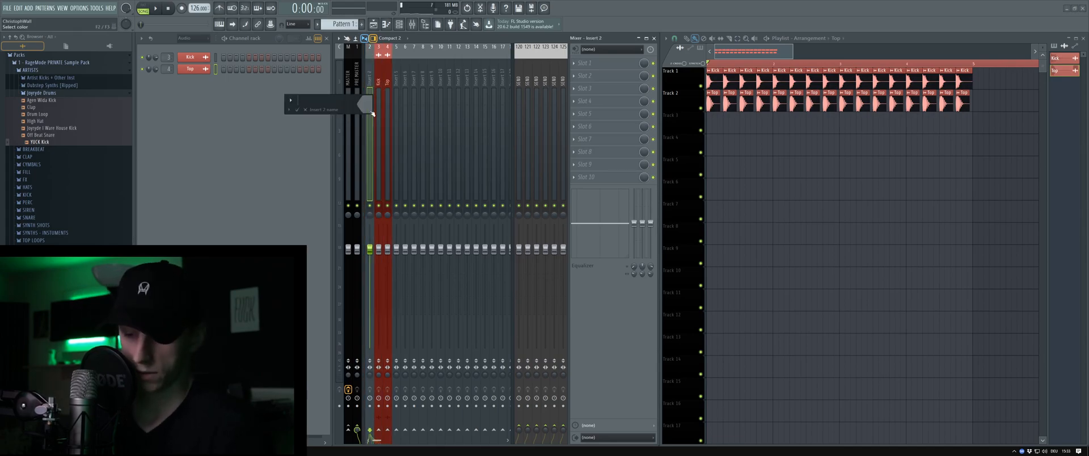
left_click(371, 113)
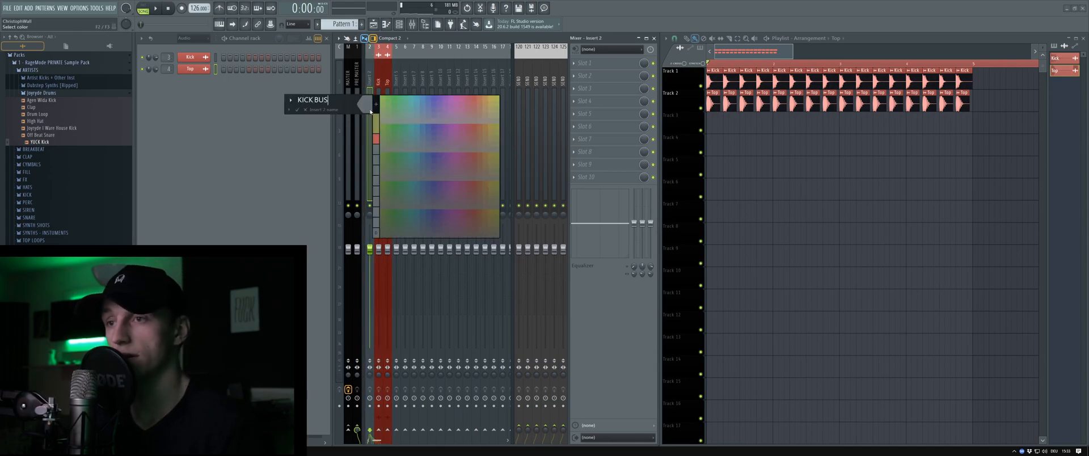
left_click(376, 100)
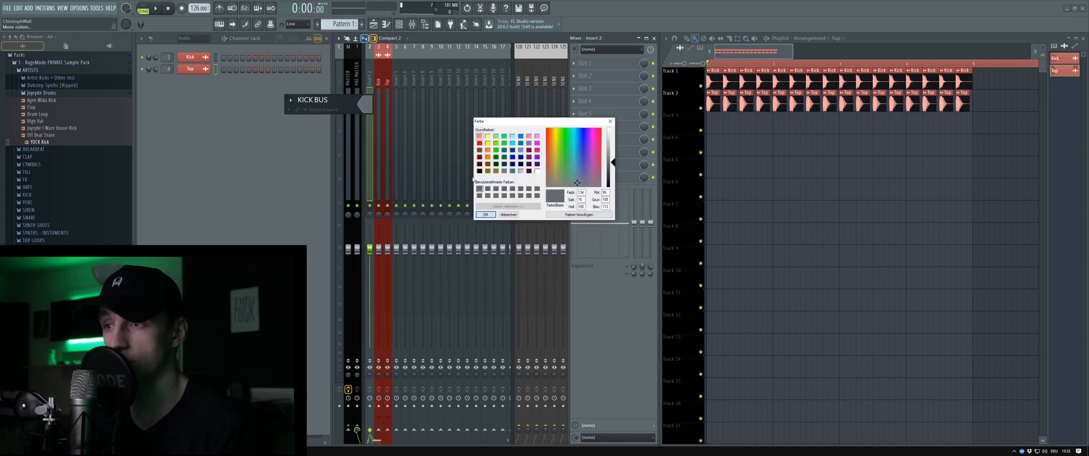
left_click(539, 171)
key("Return")
key("Return")
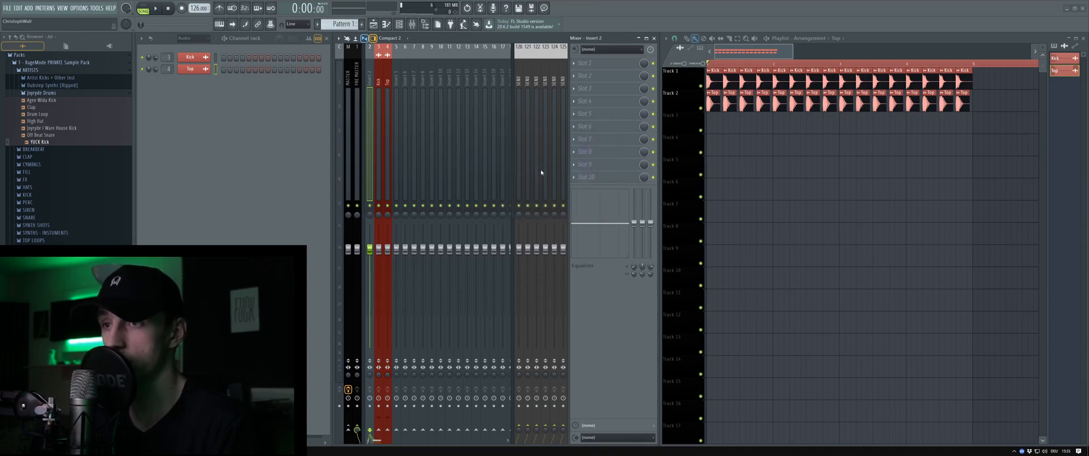
- Reroute the Kick and Top mixer tracks from PRE MASTER to the KICK BUS track
left_click(381, 90)
left_click(370, 430)
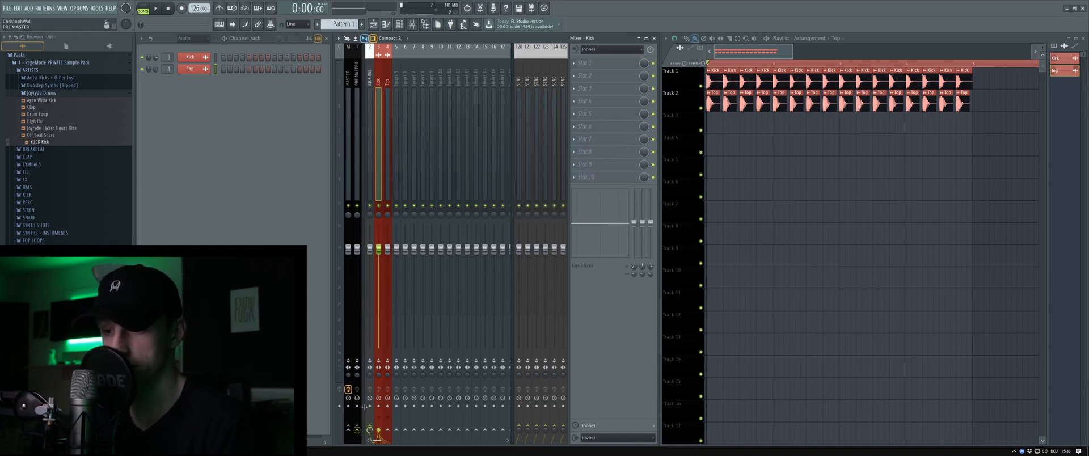
left_click(358, 427)
left_click(386, 165)
left_click(370, 429)
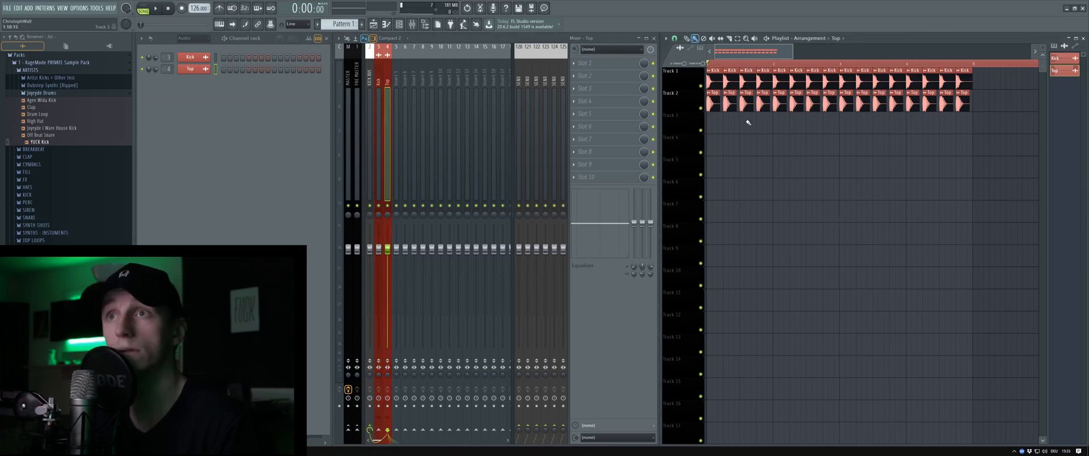
- Play the layered kicks and examine how the Kick and Top waveforms line up in the playlist
key("space")
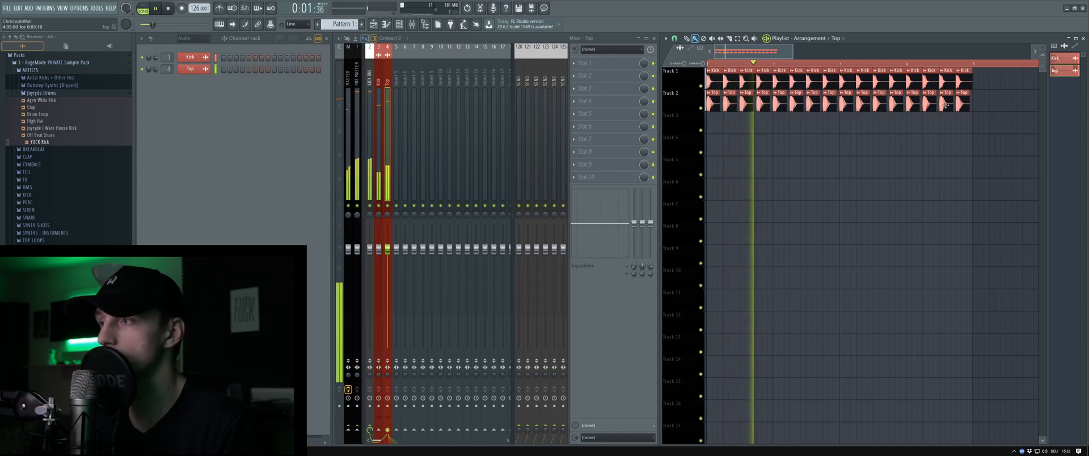
scroll(743, 130, "up", 8, "ctrl")
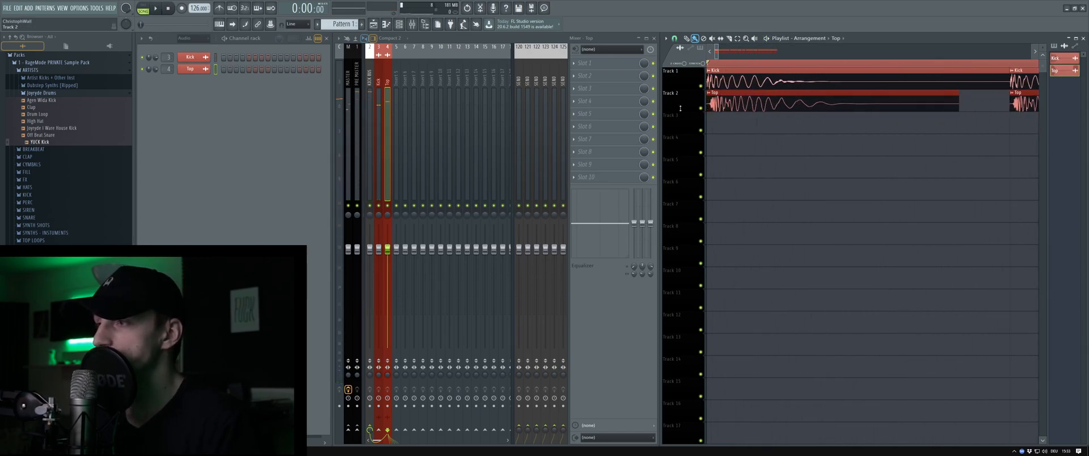
scroll(738, 142, "down", 6, "ctrl")
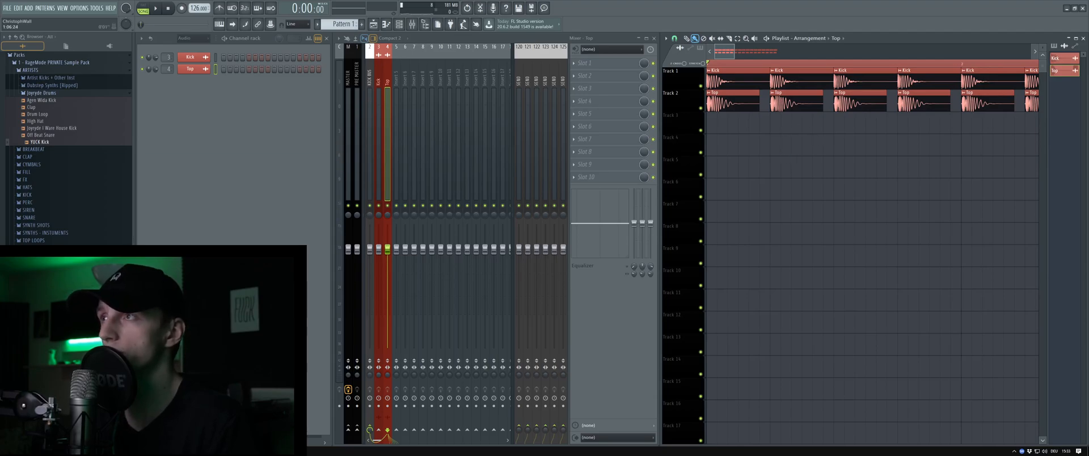
scroll(764, 113, "down", 5)
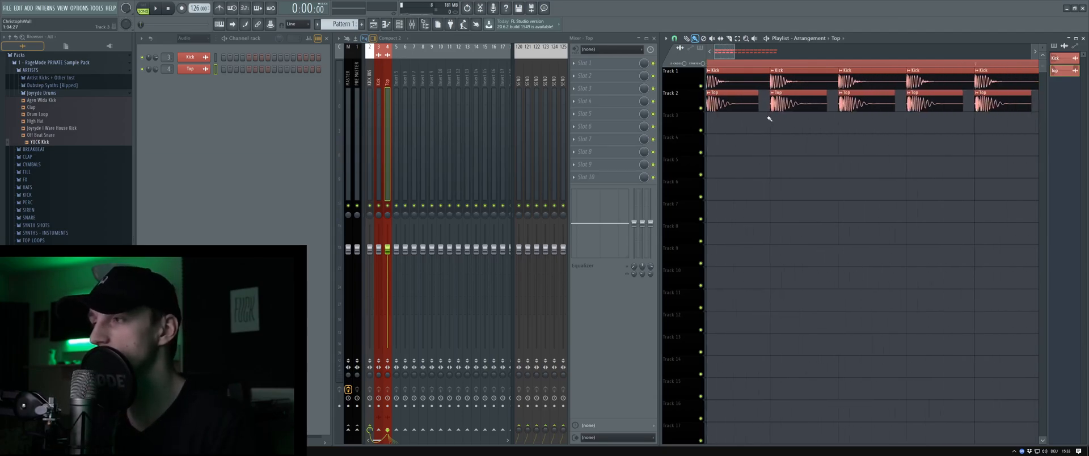
scroll(871, 110, "up", 8)
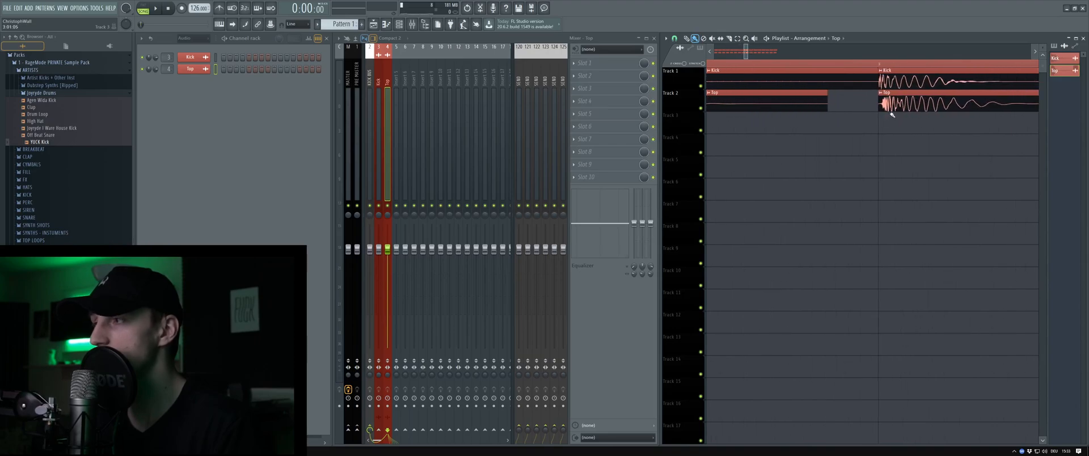
scroll(890, 109, "down", 5)
scroll(788, 105, "up", 4)
scroll(783, 104, "down", 3)
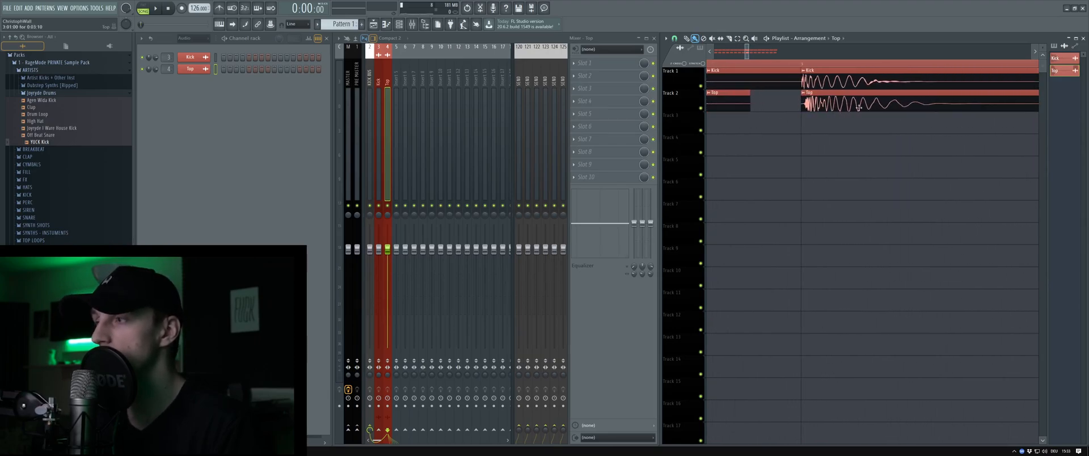
- Set the project's timebase to 960 PPQ in the project settings
left_click(78, 8)
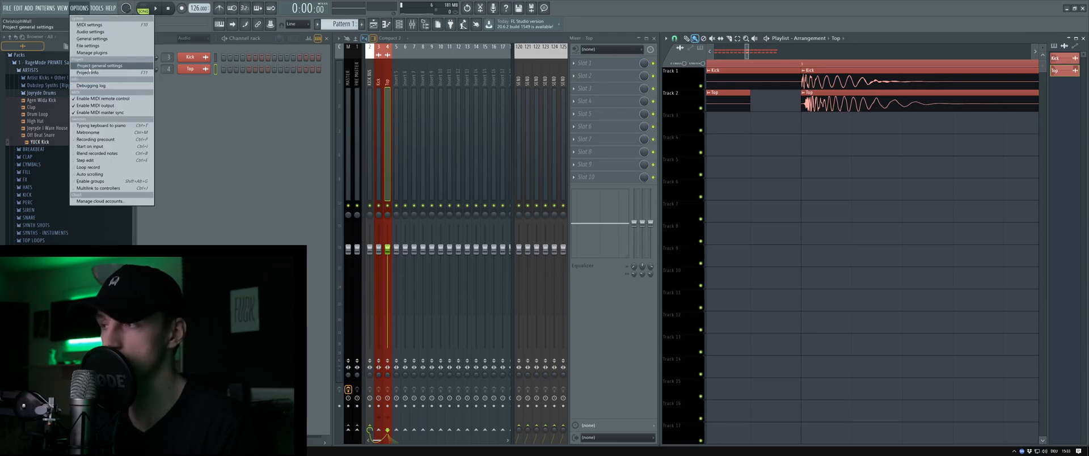
left_click(89, 66)
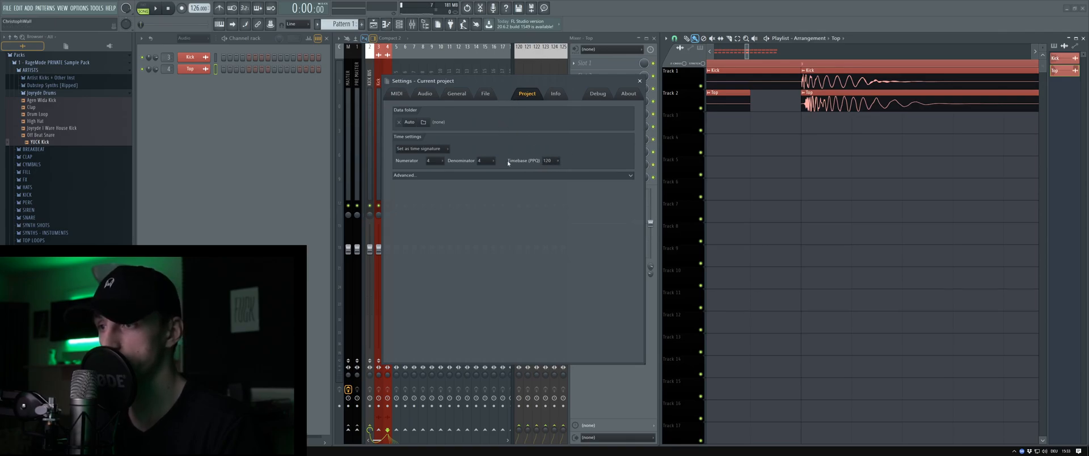
left_click(555, 163)
left_click(549, 237)
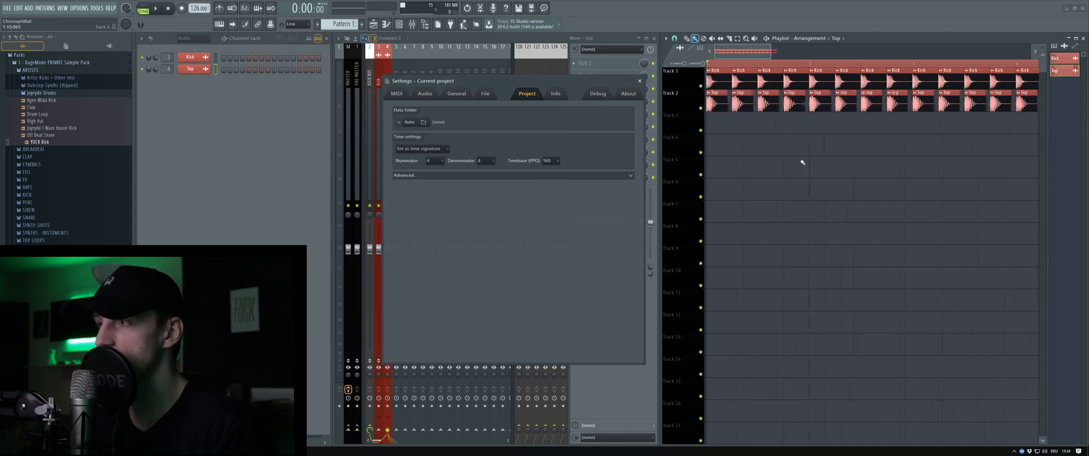
- Trim the quiet start off the first Top clip and align it with the start of the Kick clip
scroll(863, 121, "down", 3)
scroll(773, 117, "up", 8)
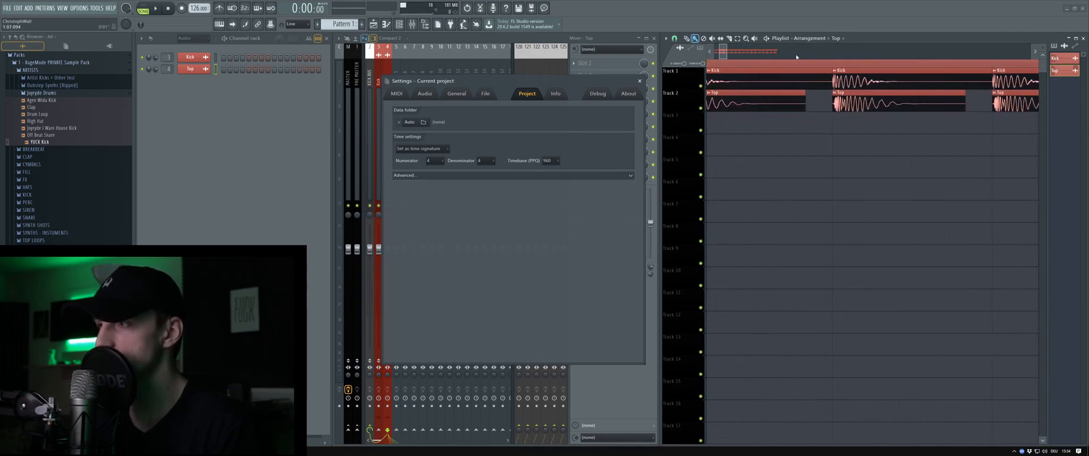
scroll(874, 116, "up", 4)
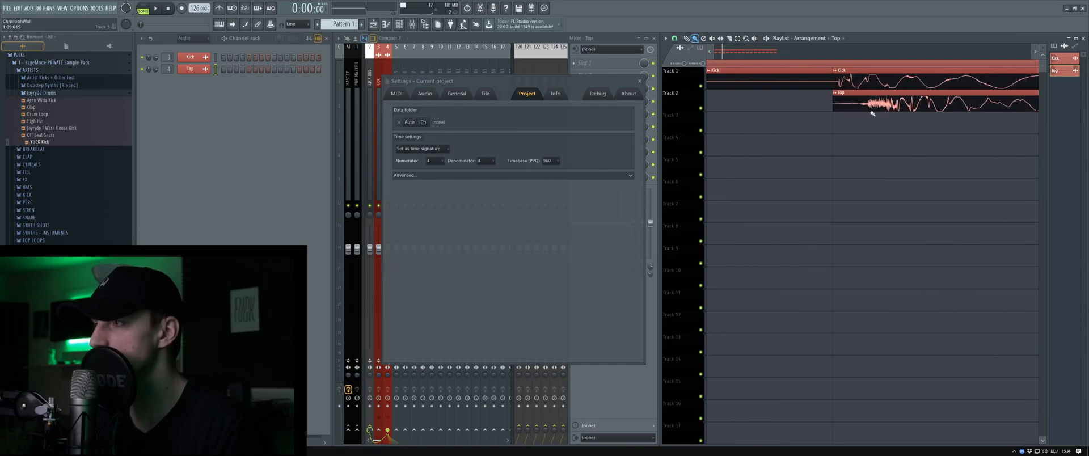
scroll(864, 98, "down", 6)
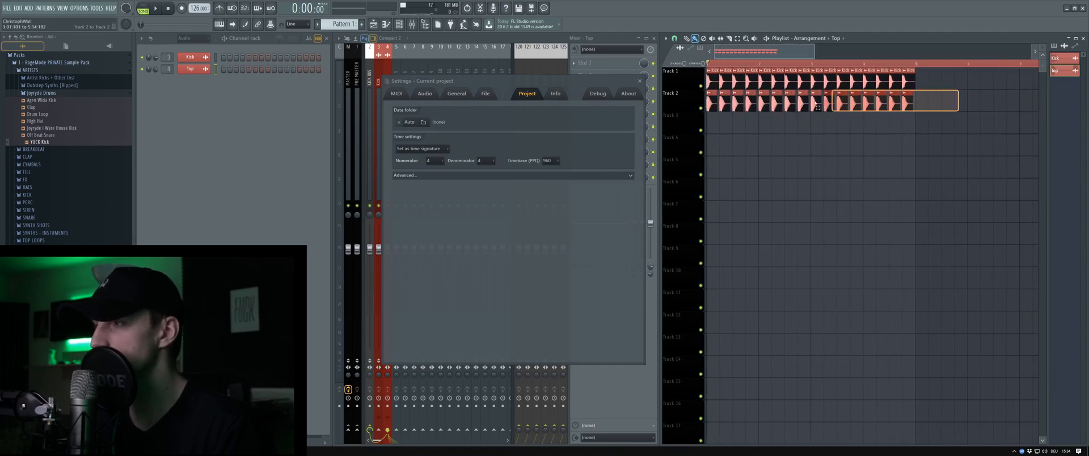
scroll(737, 108, "up", 2)
scroll(702, 113, "up", 5)
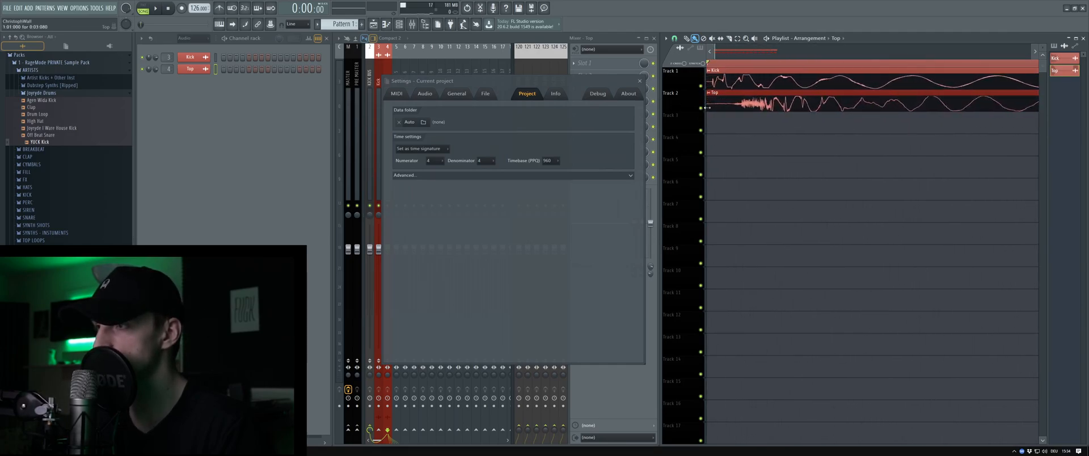
left_click_drag(707, 107, 766, 116)
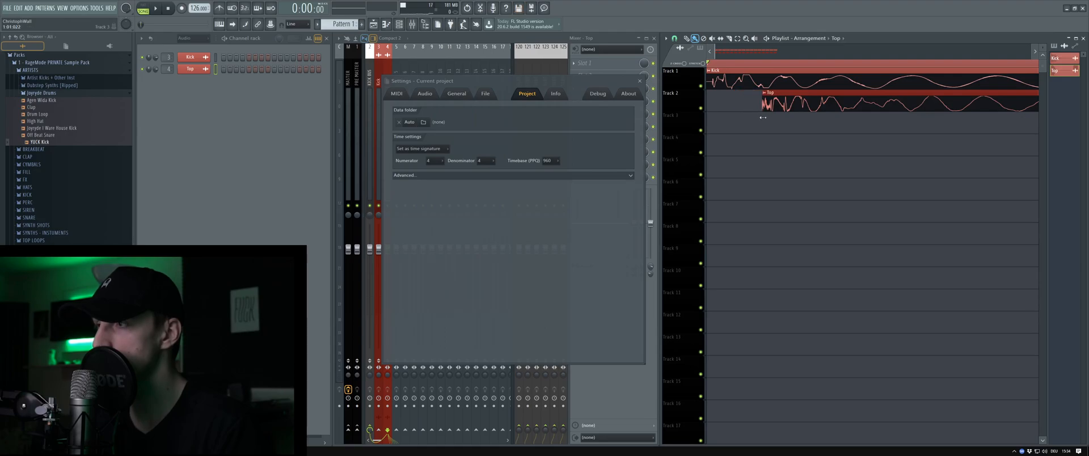
scroll(746, 126, "down", 5)
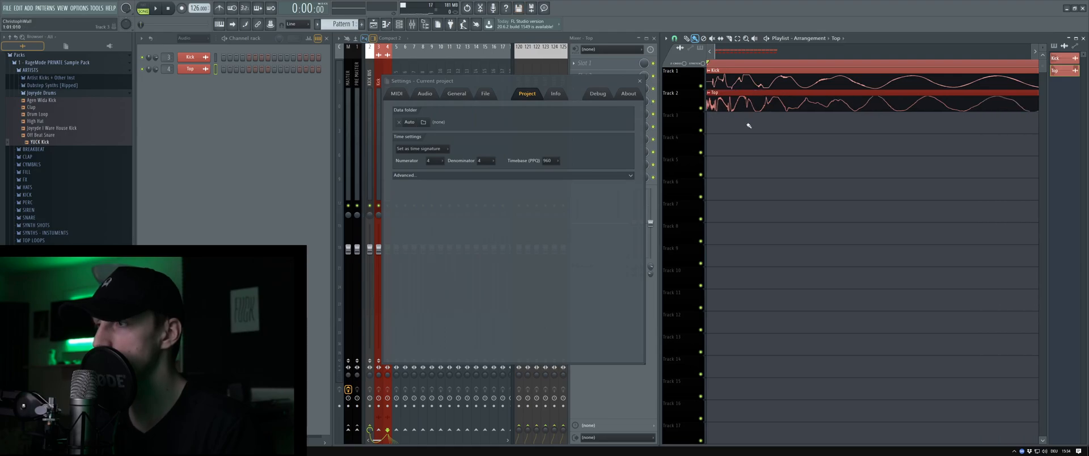
- Set the project's timebase to 120 PPQ and close the project settings
left_click(551, 162)
left_click(550, 190)
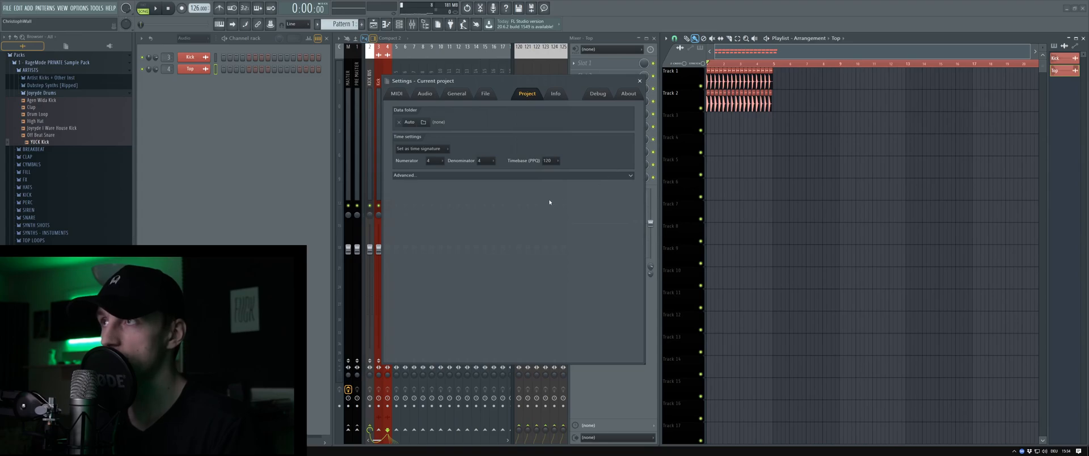
left_click(550, 161)
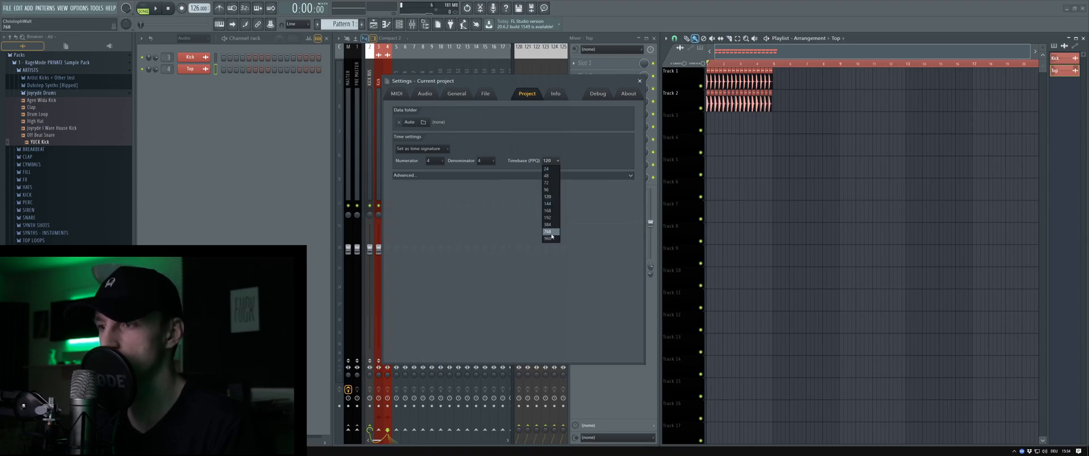
left_click(555, 161)
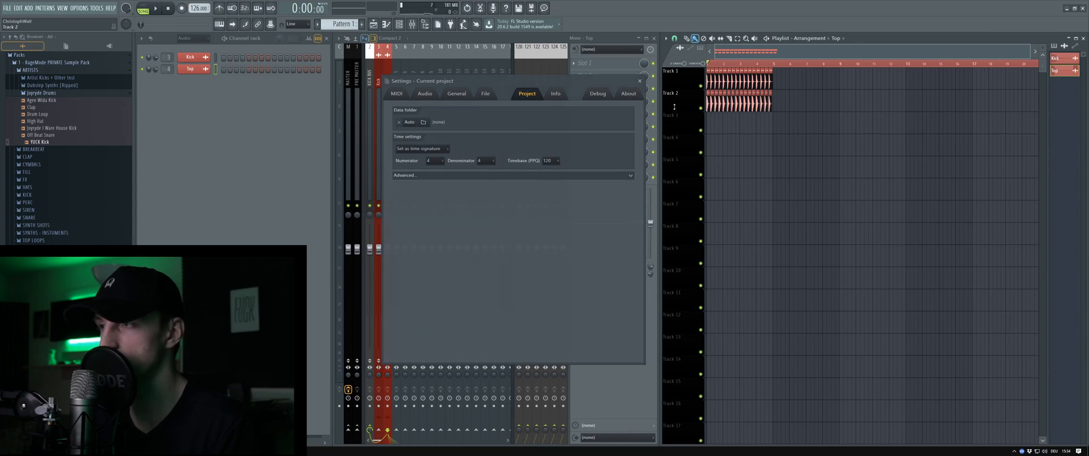
scroll(724, 114, "up", 3)
left_click(639, 81)
- Play the layered kicks and lower the volume of the Top mixer track
scroll(756, 168, "up", 5)
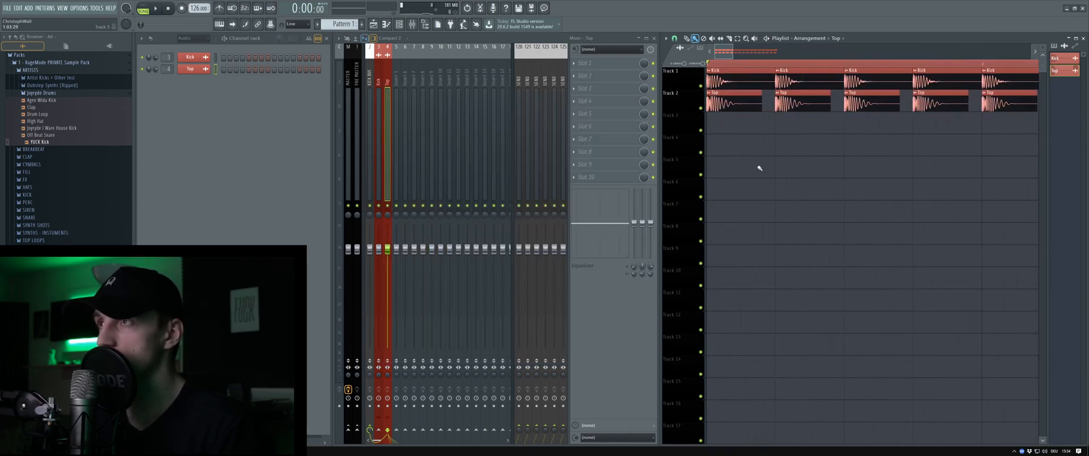
key("space")
scroll(774, 187, "down", 4)
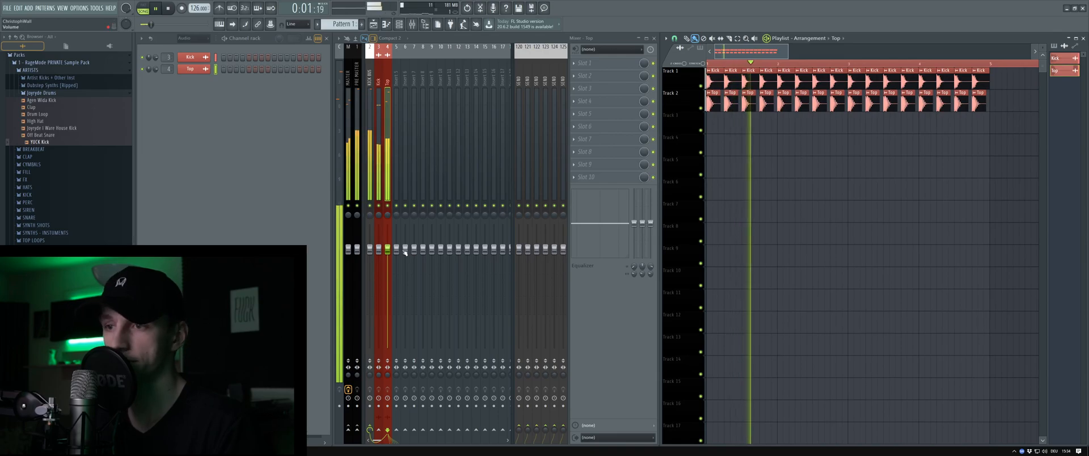
left_click_drag(387, 249, 391, 288)
left_click(378, 334)
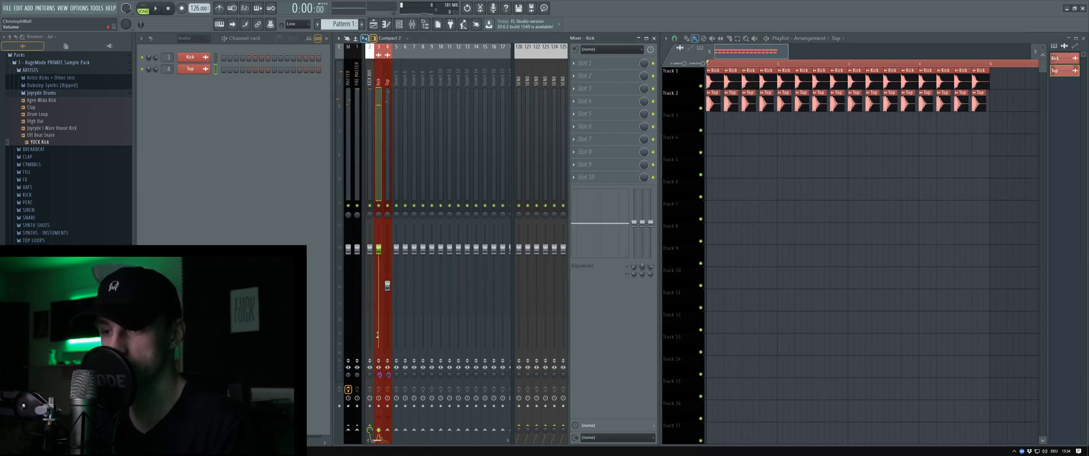
- Load Fruity Parametric EQ 2 into slot 2 of the Top mixer track with a low-cut curve
left_click(391, 101)
left_click(601, 75)
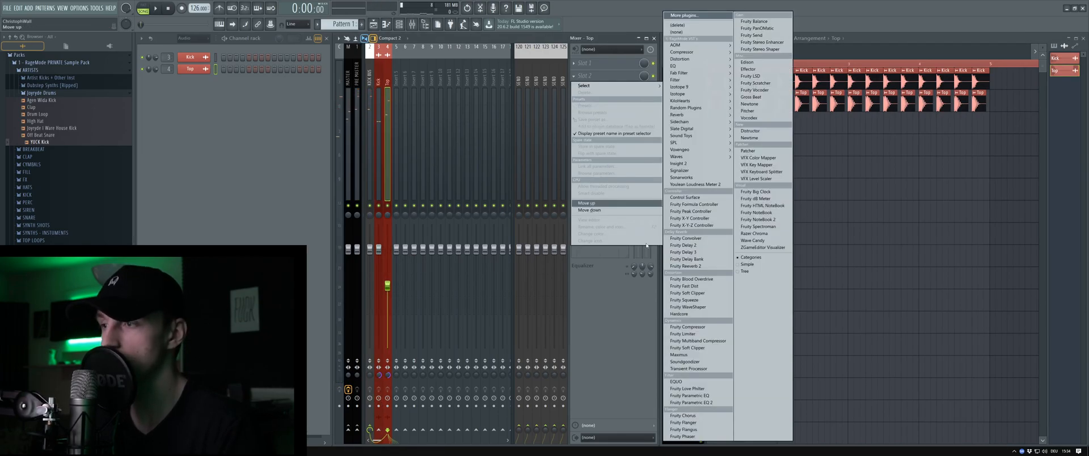
left_click(698, 403)
right_click(367, 76)
left_click(379, 81)
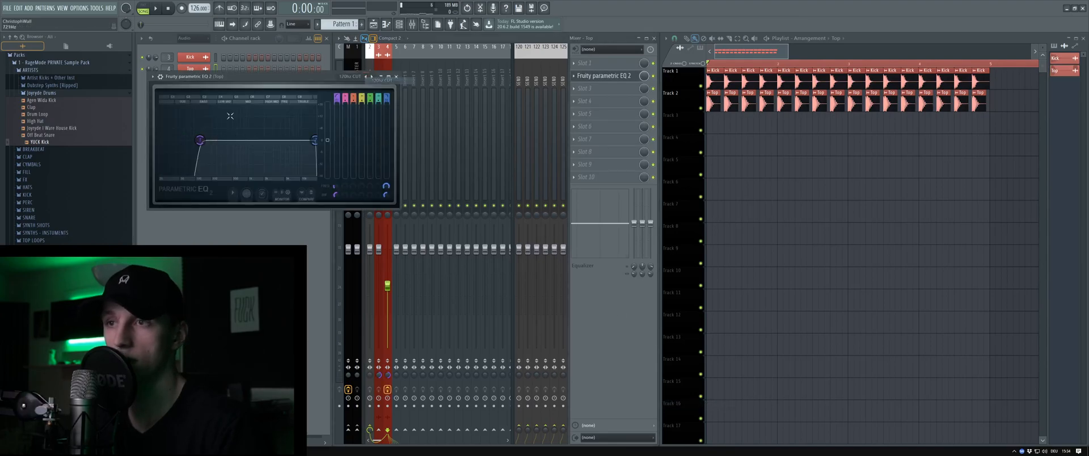
- Raise the cutoff frequency of the low-cut band on the Top track's equalizer and close its window
scroll(201, 140, "up", 5)
left_click_drag(201, 141, 221, 140)
left_click(396, 77)
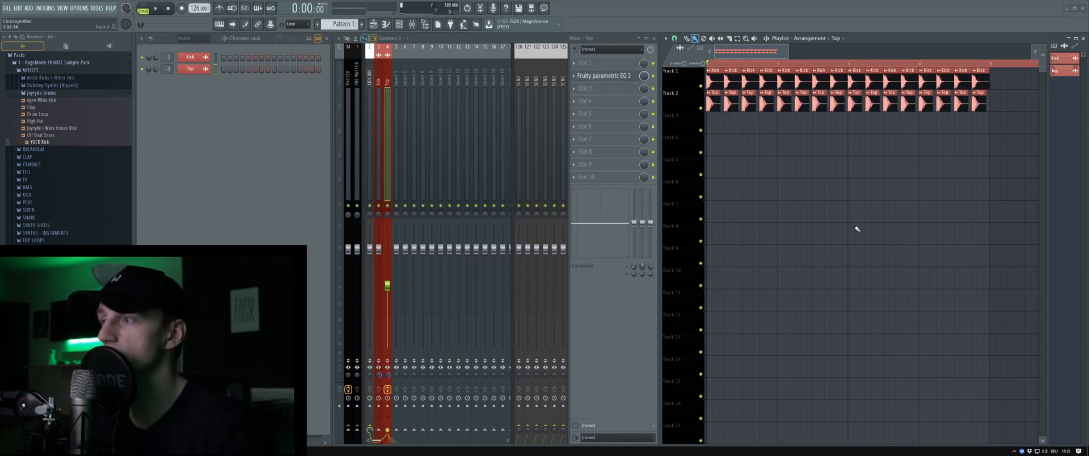
- Select the KICK BUS mixer track
scroll(768, 165, "down", 2)
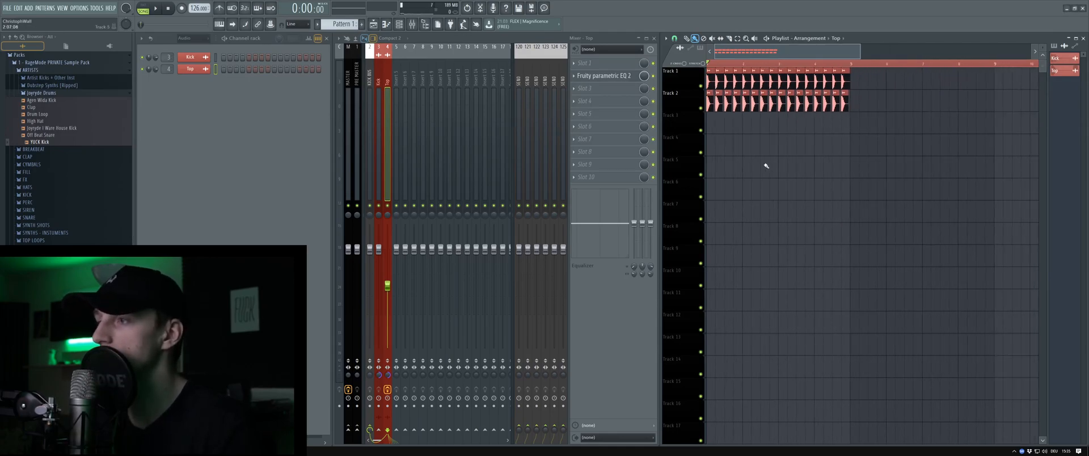
left_click(373, 152)
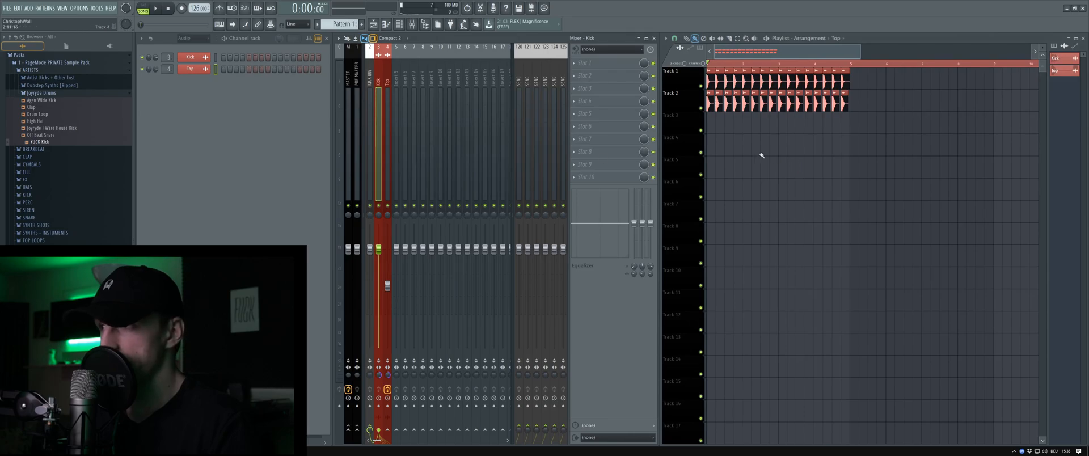
left_click(369, 91)
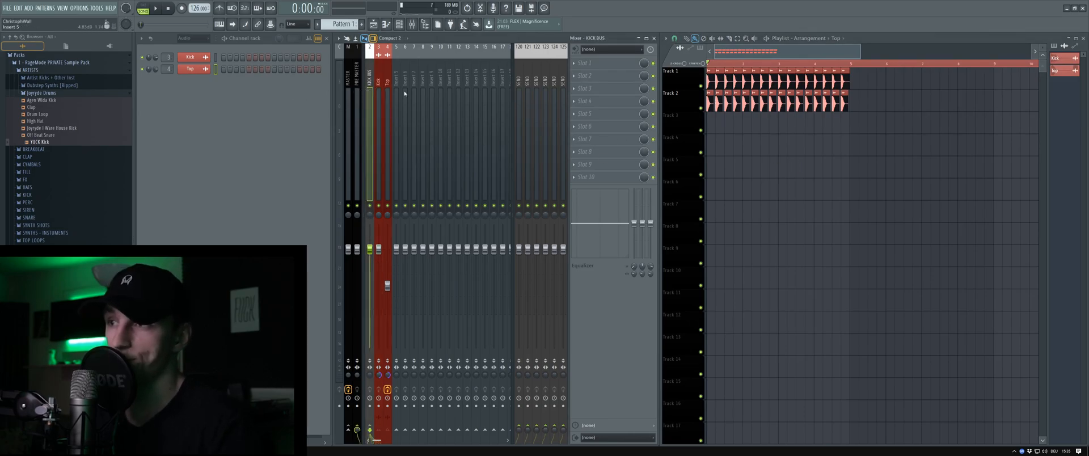
- Solo playlist Track 1 to hear the Kick layer alone, and switch Track 2 back on
scroll(703, 98, "up", 3)
right_click(701, 86)
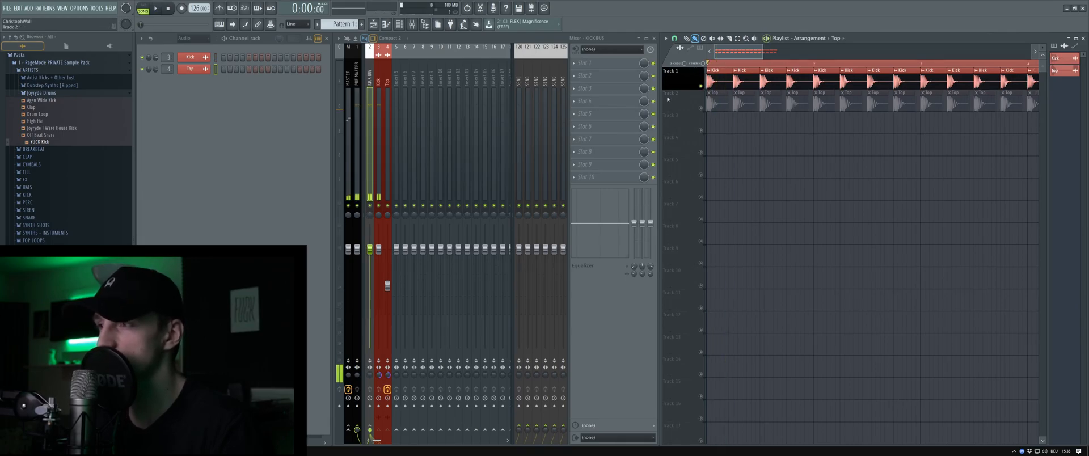
left_click(701, 108)
scroll(738, 136, "down", 3)
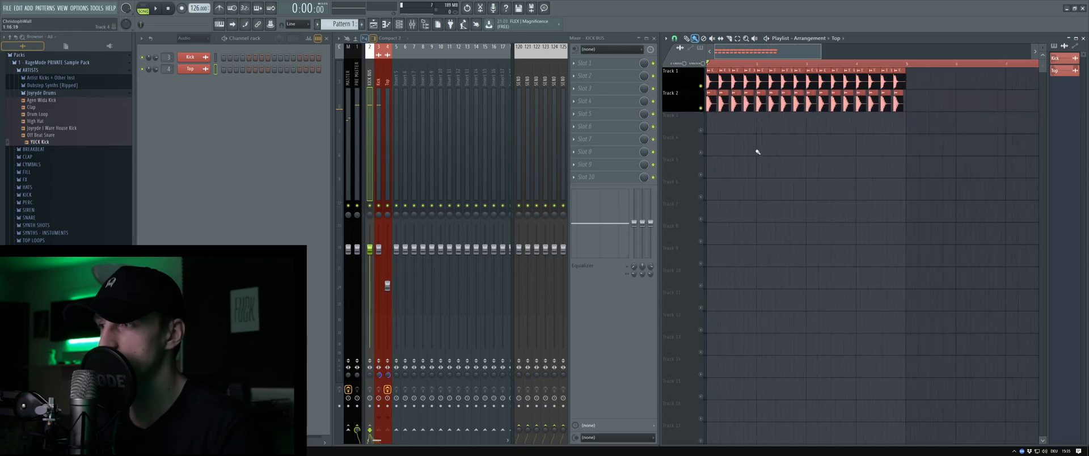
- Load FabFilter Pro-Q 3 into slot 2 of the KICK BUS with the number 2 low-cut and high-cut preset, and close its window
left_click(586, 84)
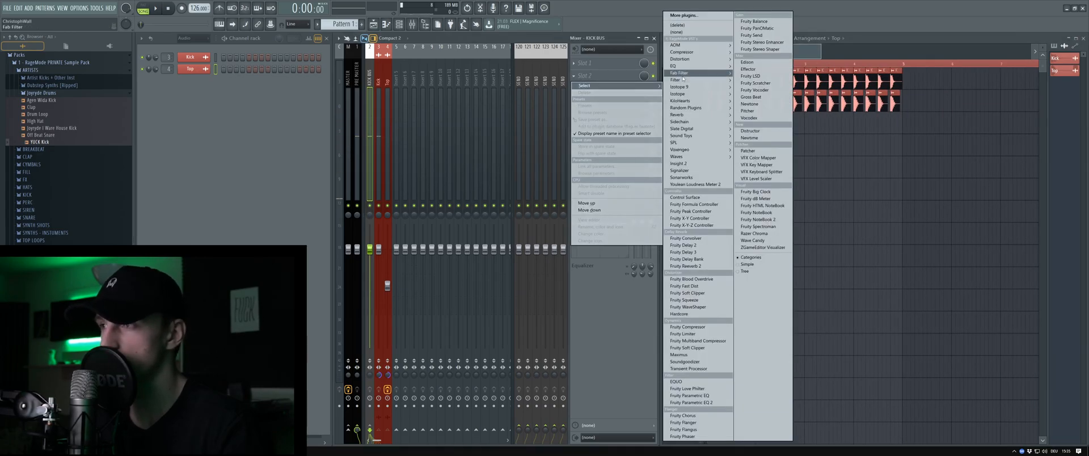
left_click(766, 116)
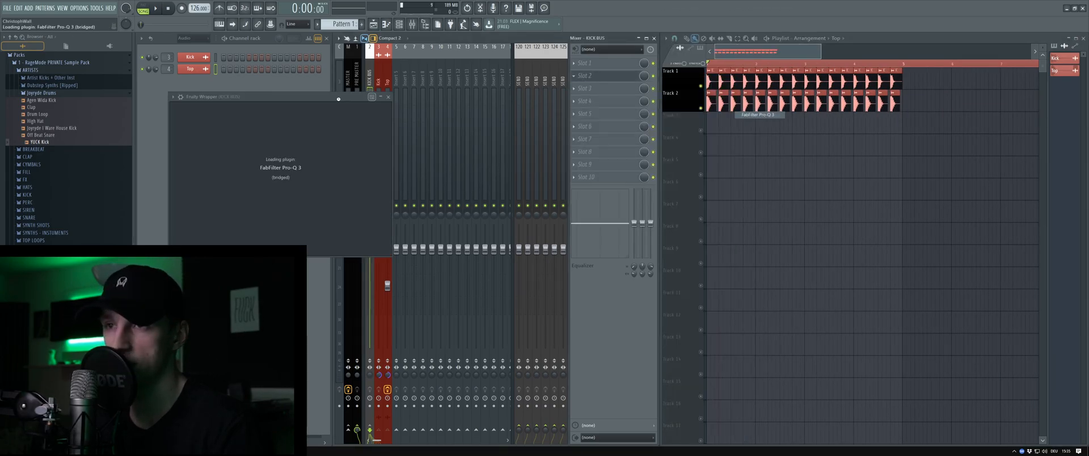
left_click_drag(338, 99, 433, 108)
left_click(515, 117)
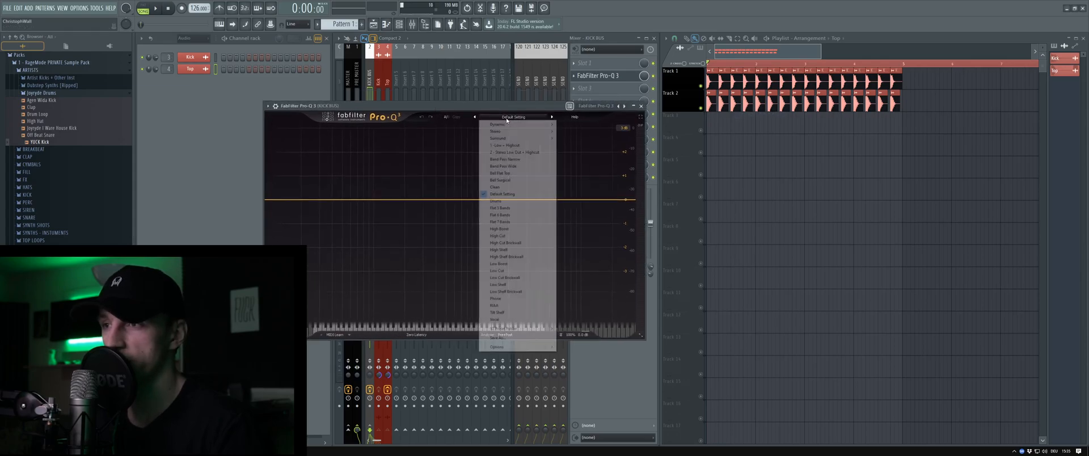
left_click(515, 152)
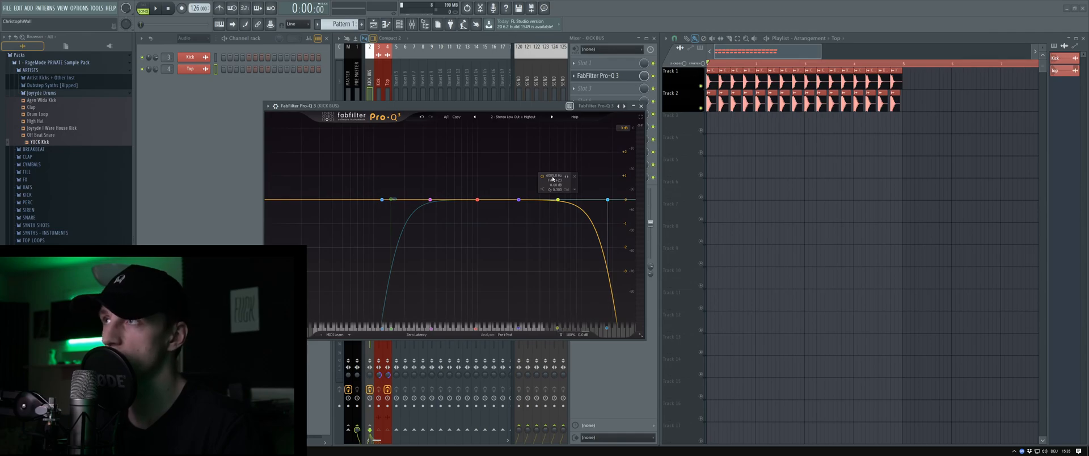
left_click(642, 106)
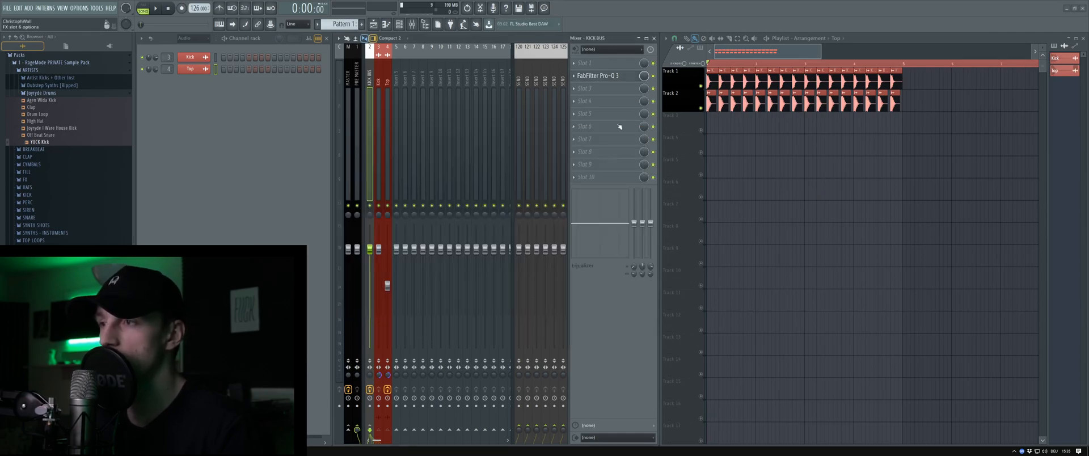
- Load ShaperBox into slot 4 of the KICK BUS, add the Volume shaper and split it into low, mid and high bands
left_click(573, 101)
mouse_move(687, 138)
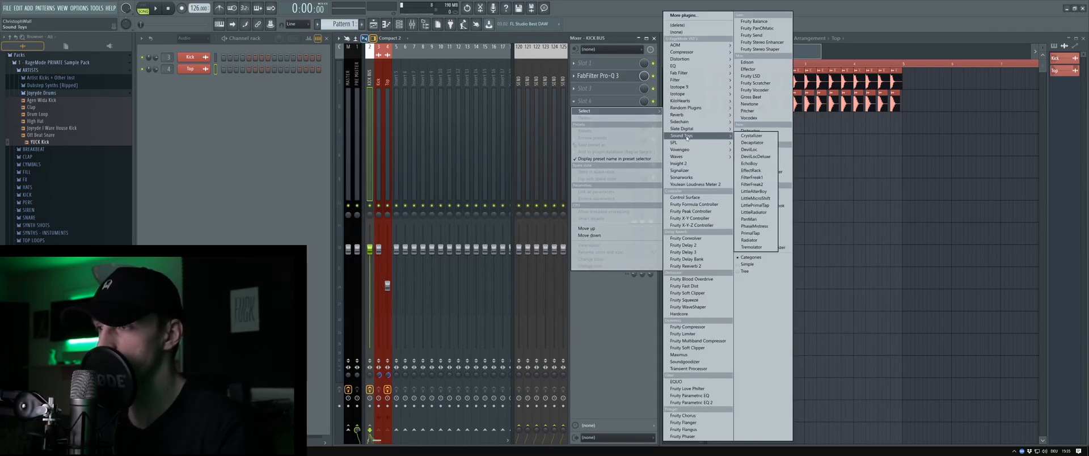
mouse_move(688, 123)
left_click(751, 136)
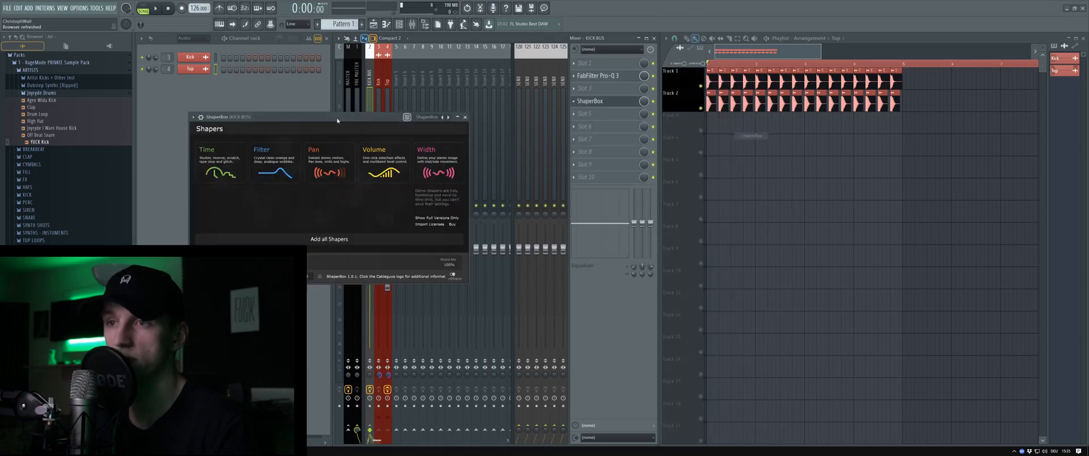
left_click_drag(336, 121, 477, 153)
left_click(523, 193)
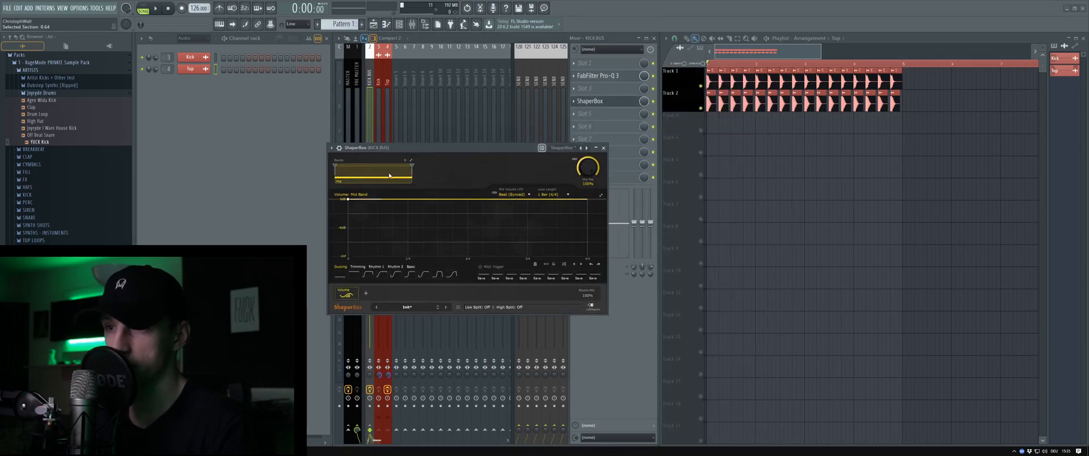
left_click_drag(409, 148, 446, 180)
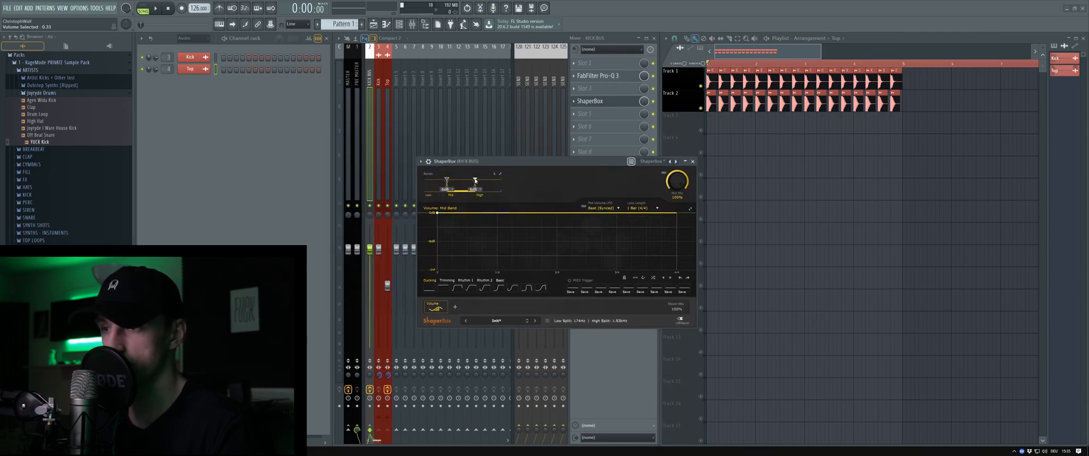
- Set the Volume shaper's loop length to 1/4 for the High, Mid and Low bands
left_click(489, 190)
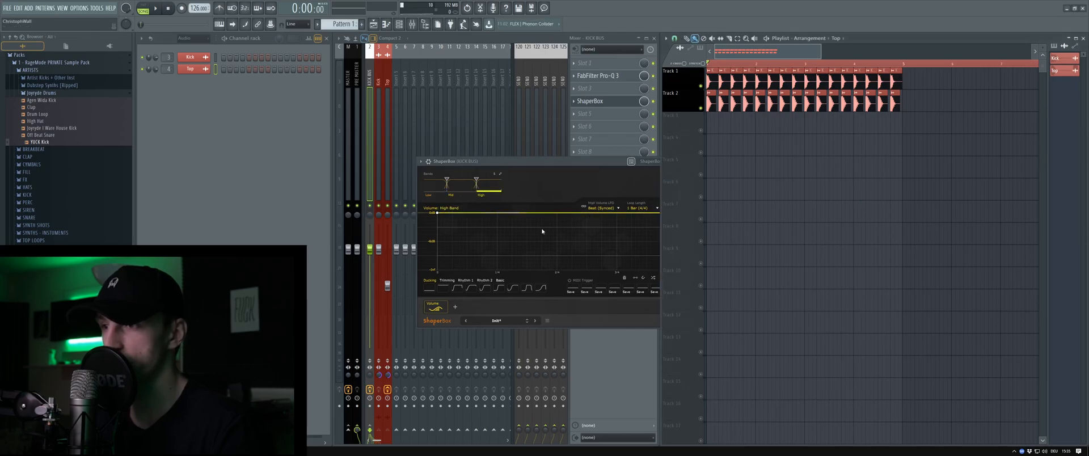
left_click_drag(505, 162, 448, 151)
left_click(582, 199)
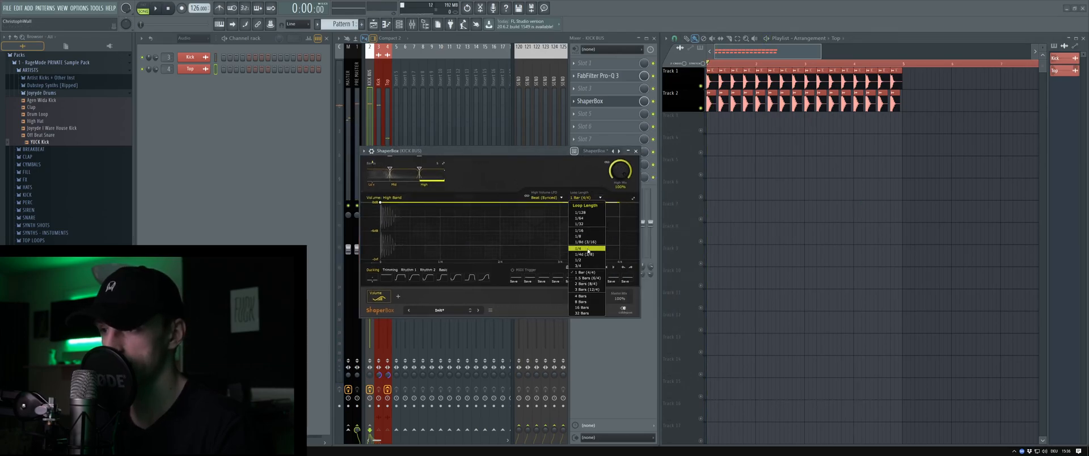
left_click(585, 249)
left_click(404, 178)
left_click(584, 197)
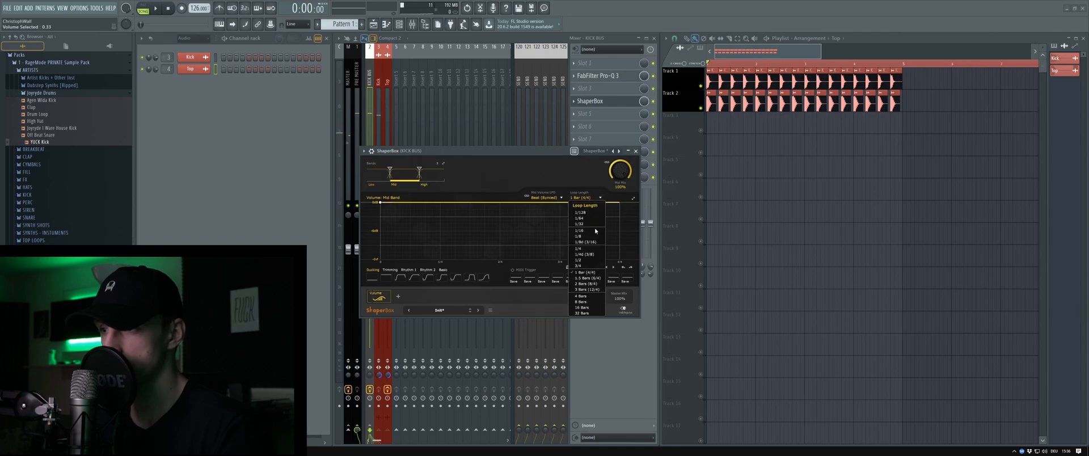
left_click(586, 249)
left_click(377, 177)
left_click(584, 197)
left_click(586, 248)
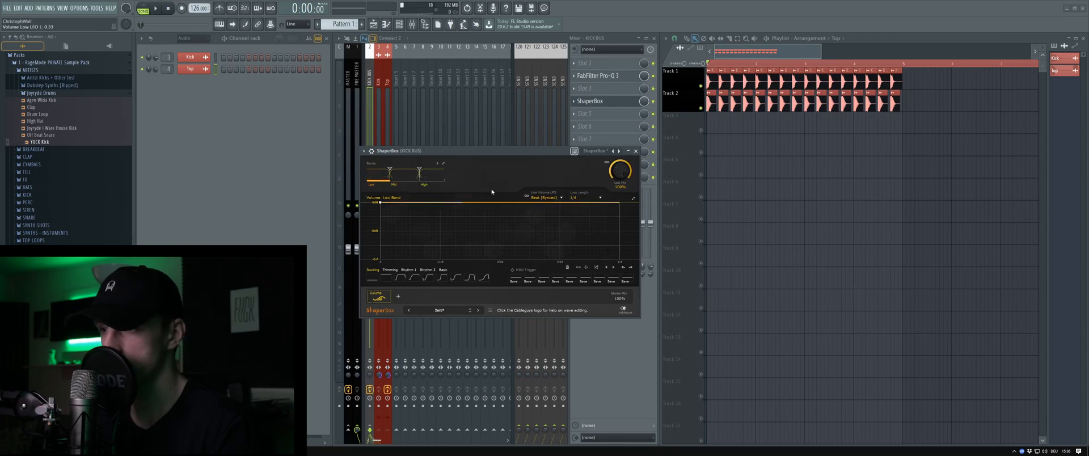
- Shape the High band's volume curve to drop to silence shortly after the start and rise again at the very end
left_click_drag(495, 151, 505, 149)
left_click(442, 177)
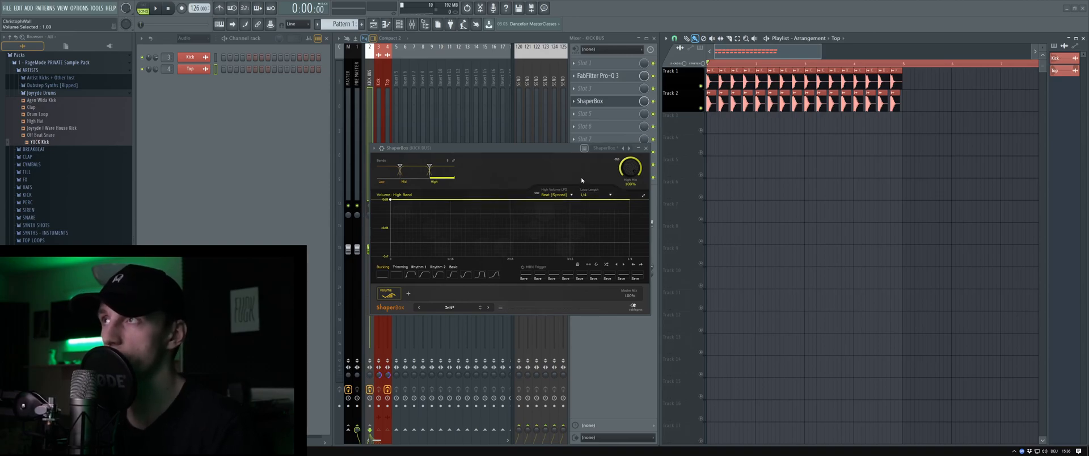
left_click_drag(454, 199, 626, 256)
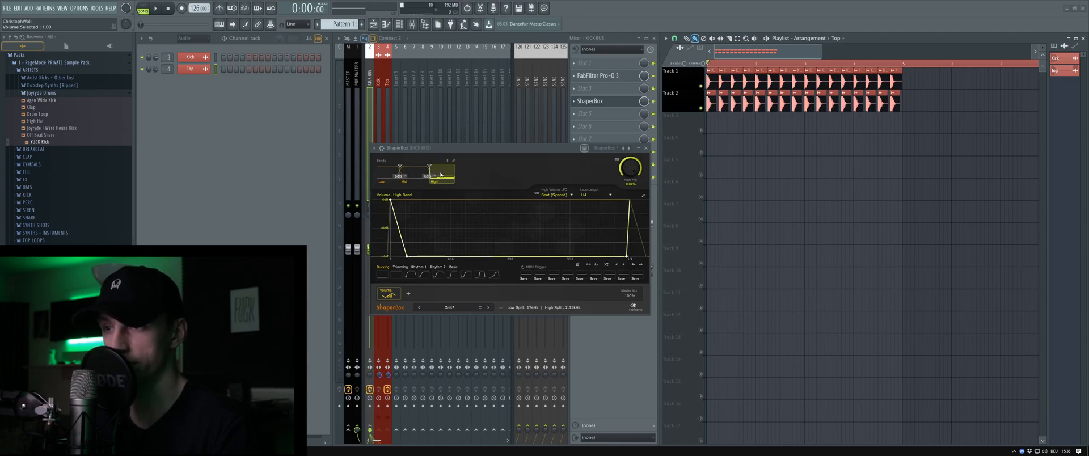
- Fine-tune the point where the High band's initial drop reaches silence while listening to the drum loop
key("space")
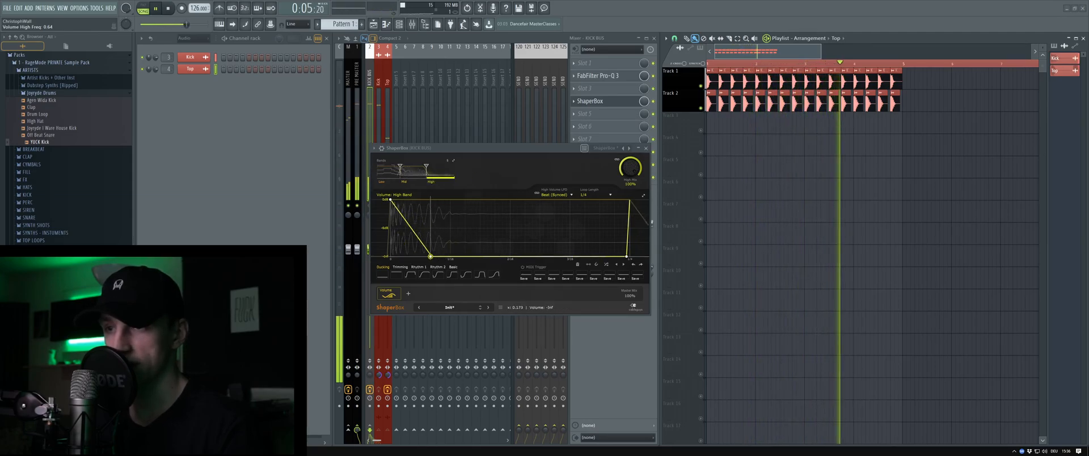
left_click_drag(407, 256, 408, 256)
left_click_drag(472, 149, 465, 144)
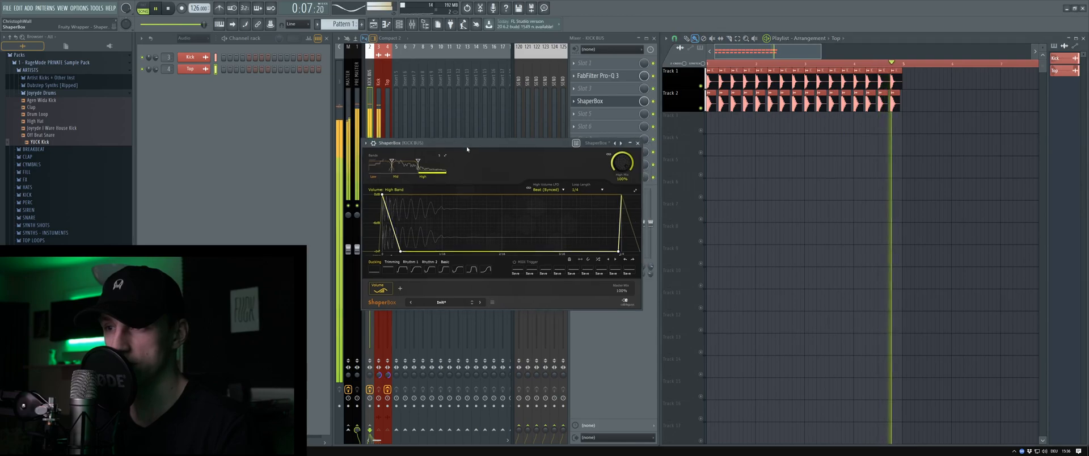
left_click_drag(400, 251, 397, 251)
key("space")
key("space")
- Shape the Mid band's volume curve with a longer drop to silence and a rise at the end, then close ShaperBox and stop playback
left_click(401, 174)
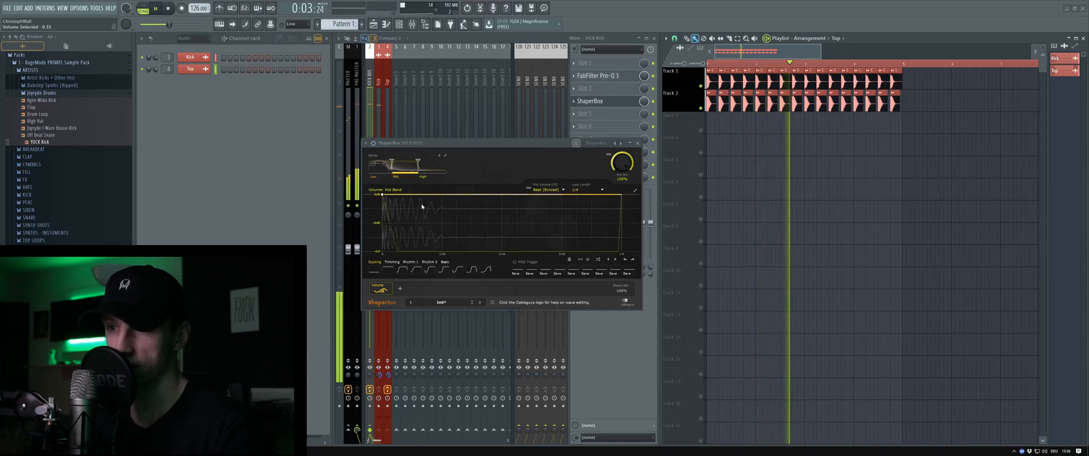
double_click(406, 196)
left_click_drag(405, 196, 421, 252)
left_click_drag(517, 224, 612, 251)
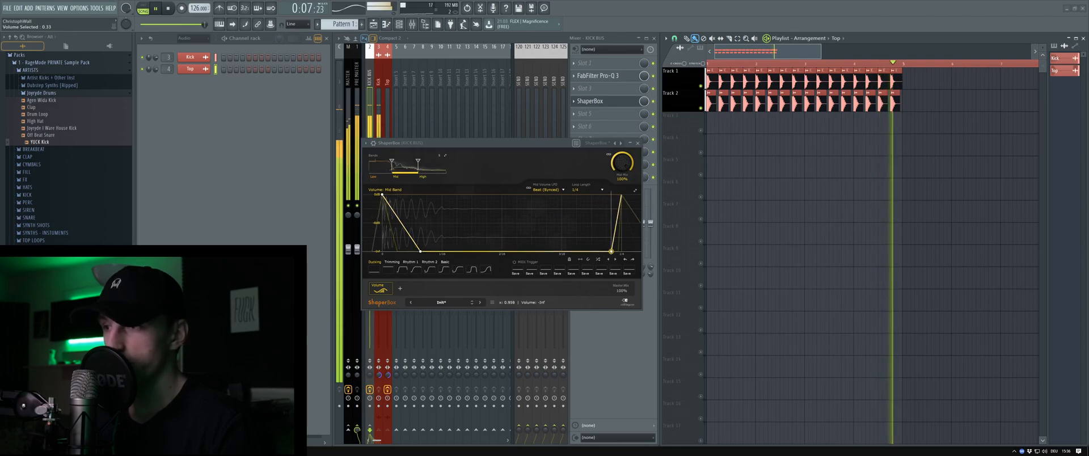
left_click(639, 143)
key("space")
- Audition several BassHouse Vox samples, including (1), (3) and (7), from the VOX folder and play the drum loop
scroll(894, 116, "up", 2)
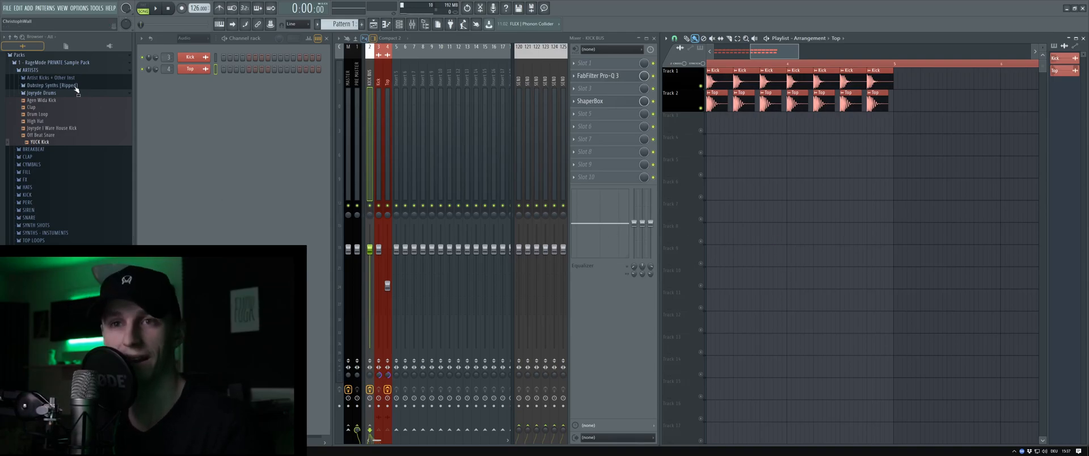
left_click(56, 93)
left_click(57, 199)
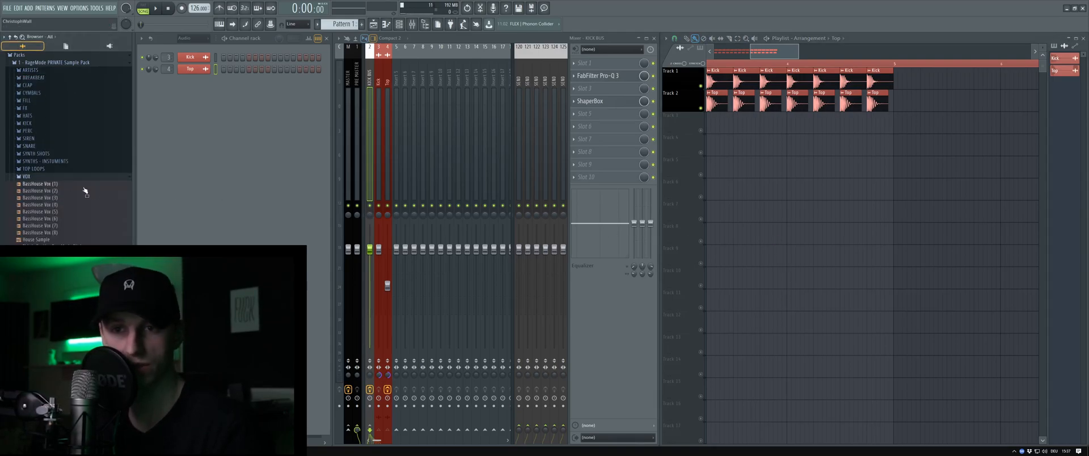
left_click(80, 191)
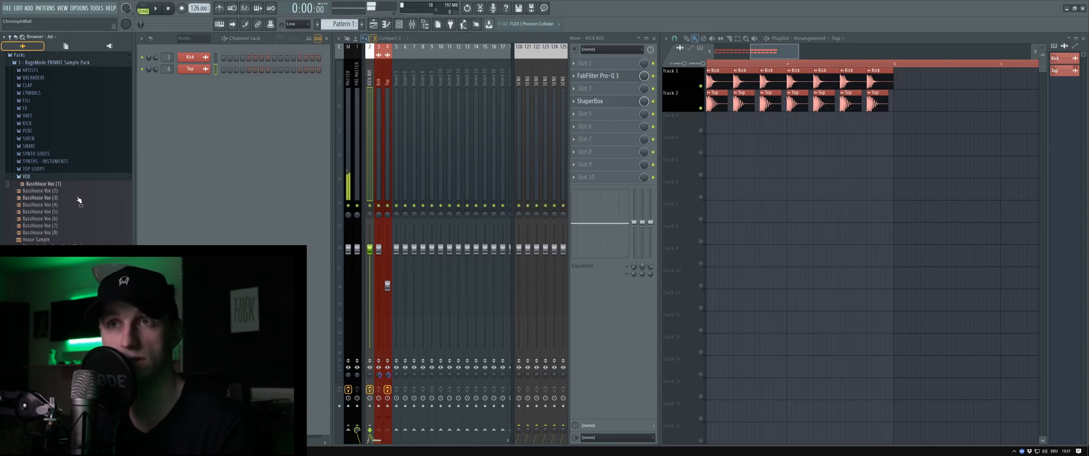
left_click(71, 198)
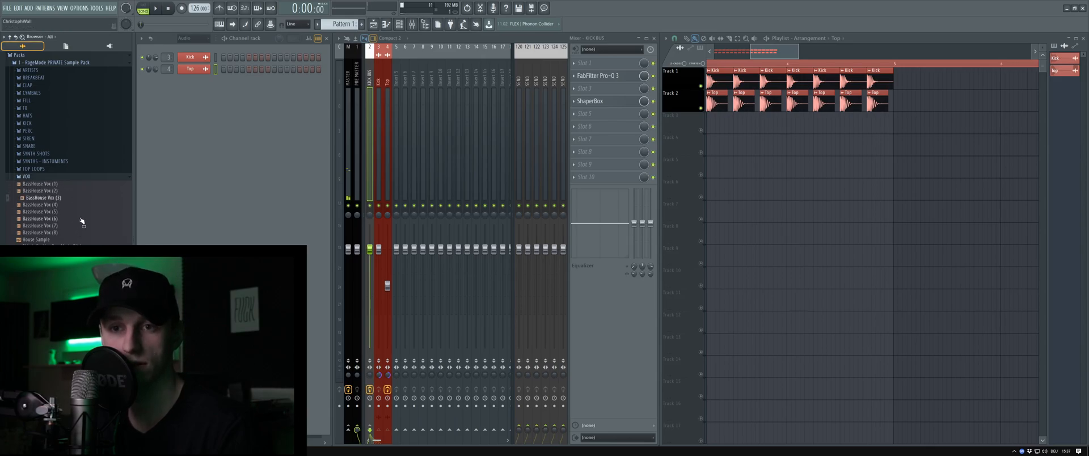
left_click(76, 226)
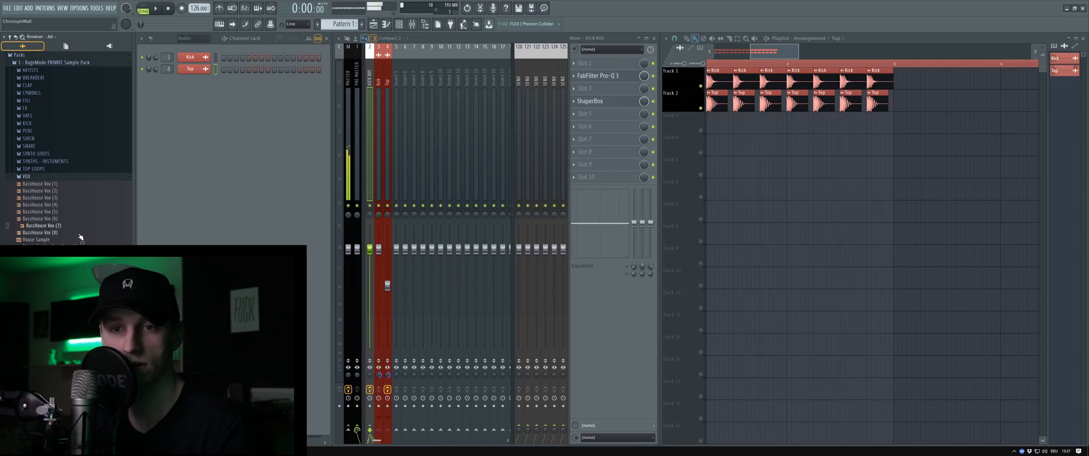
key("space")
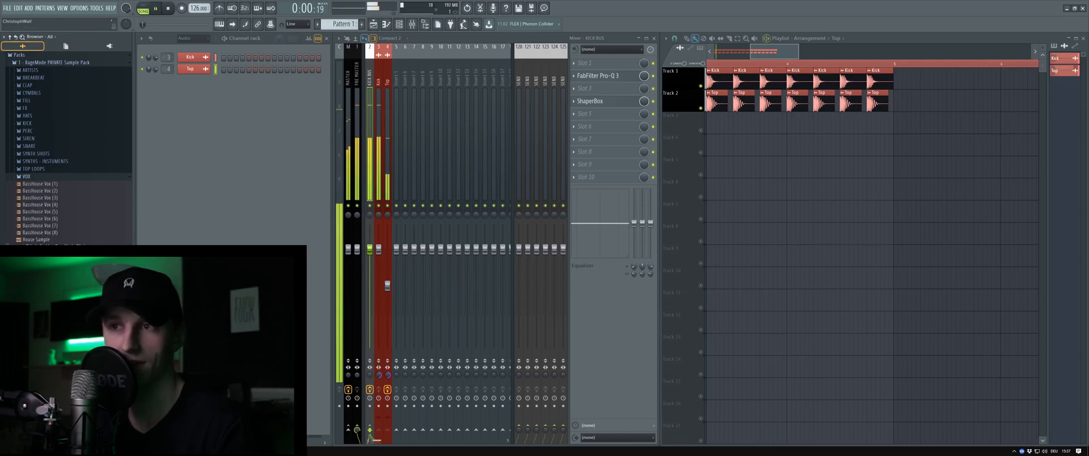
key("space")
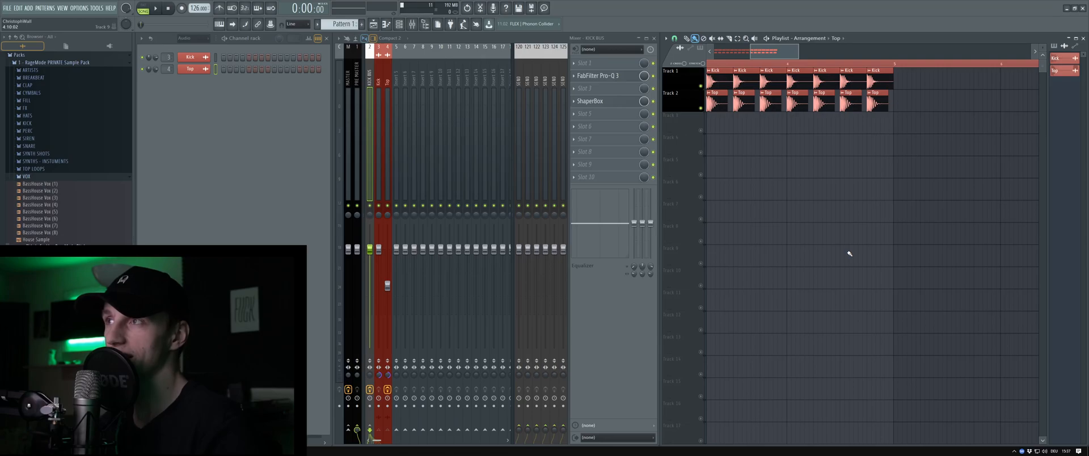
left_click(129, 177)
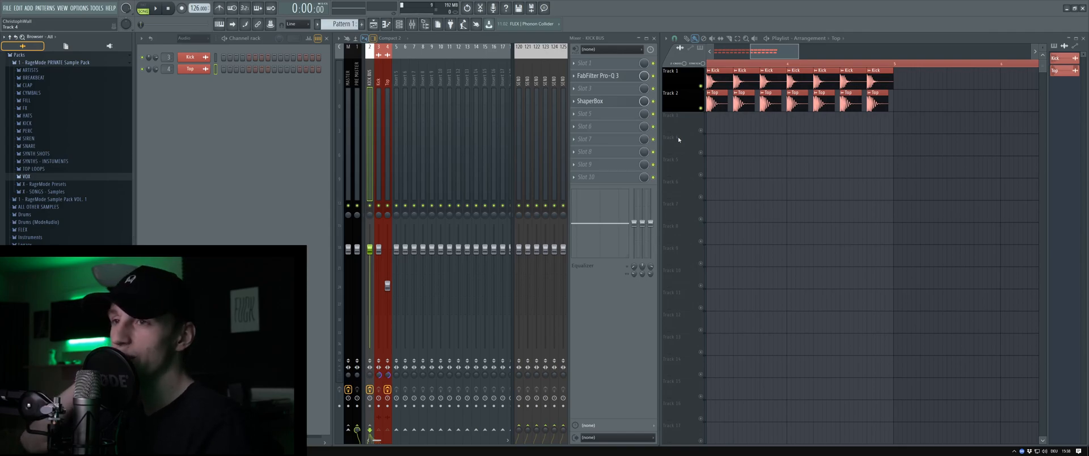
scroll(749, 187, "down", 5)
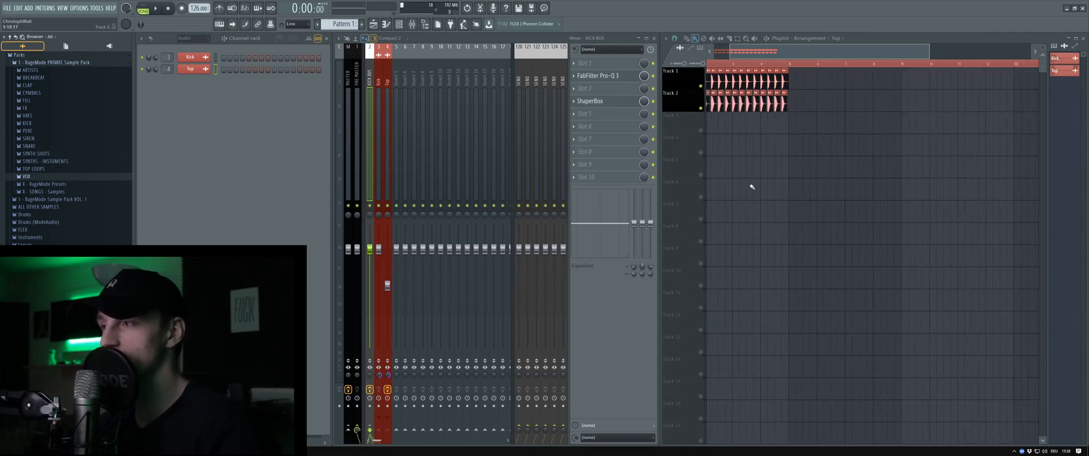
right_click(760, 181)
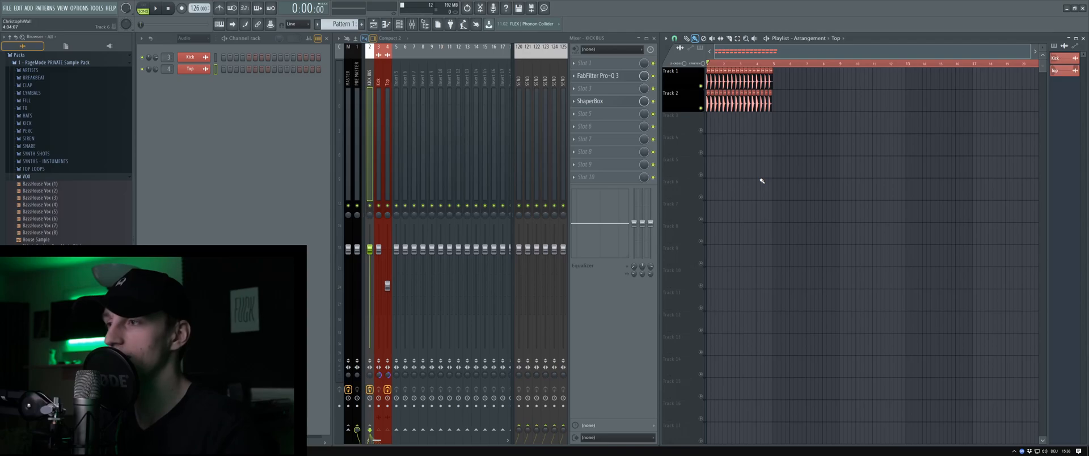
key("Return")
scroll(399, 191, "down", 5)
scroll(236, 177, "down", 15)
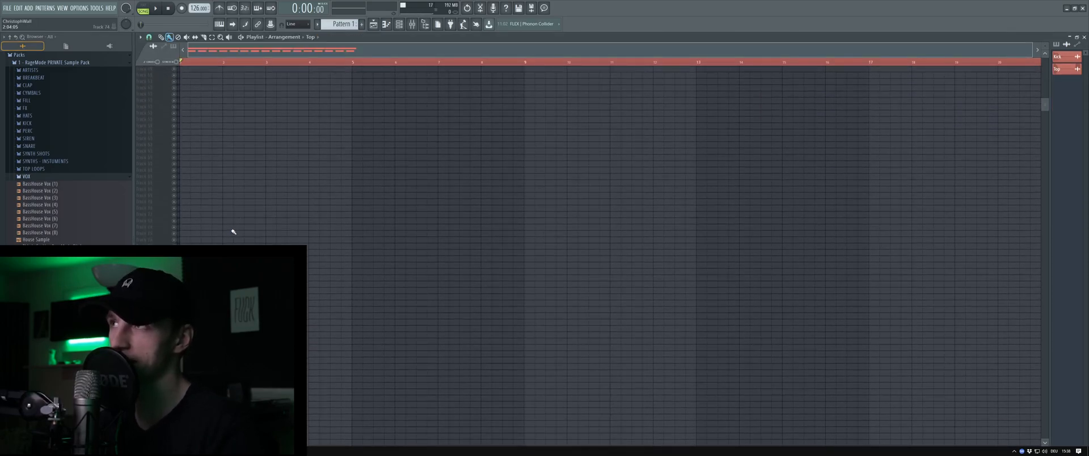
scroll(227, 231, "down", 15)
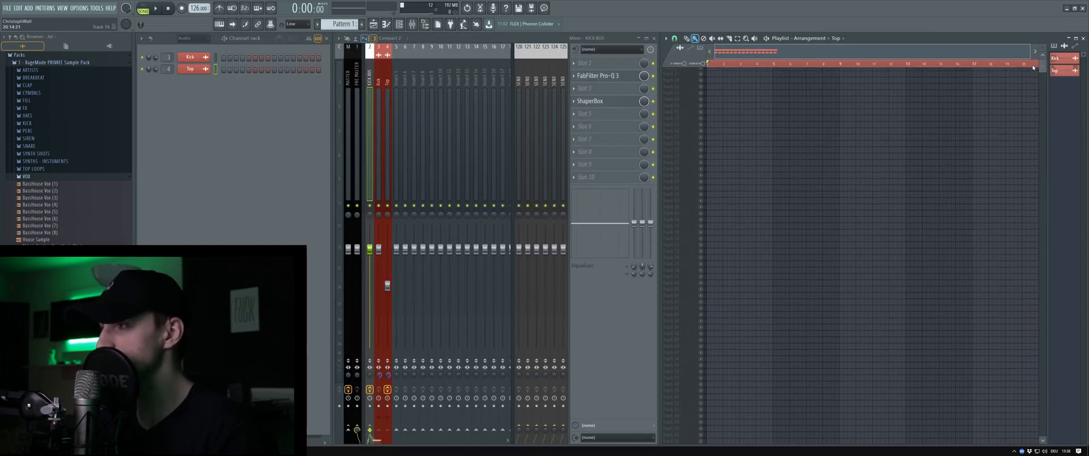
- Reopen ShaperBox on the KICK BUS to review the Mid band's volume curve and close it
left_click(590, 101)
mouse_move(443, 143)
left_mouse_down()
mouse_move(467, 139)
mouse_move(446, 128)
left_mouse_up()
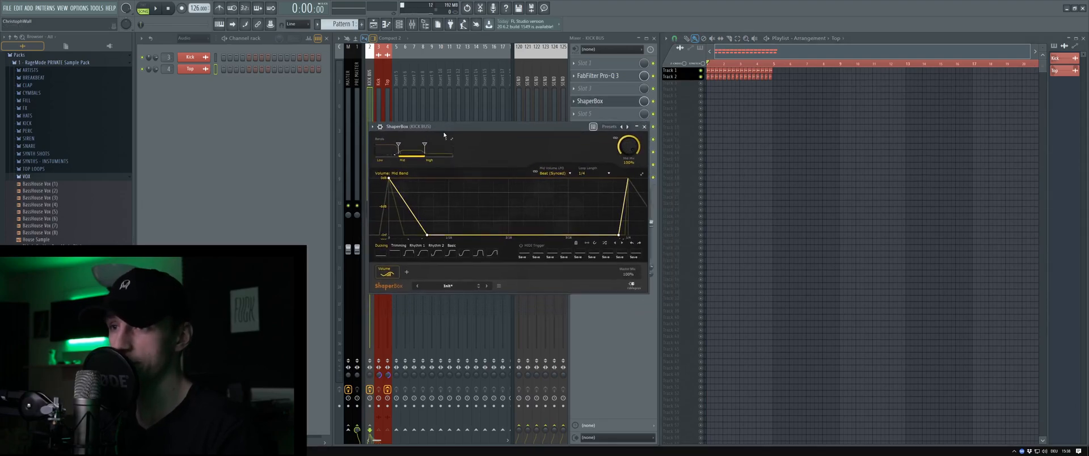
left_click(645, 127)
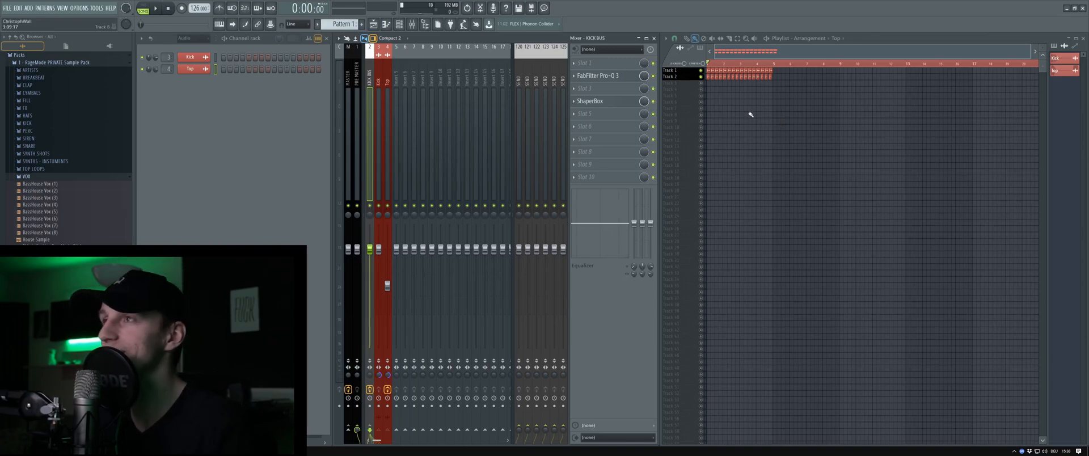
scroll(751, 115, "up", 4)
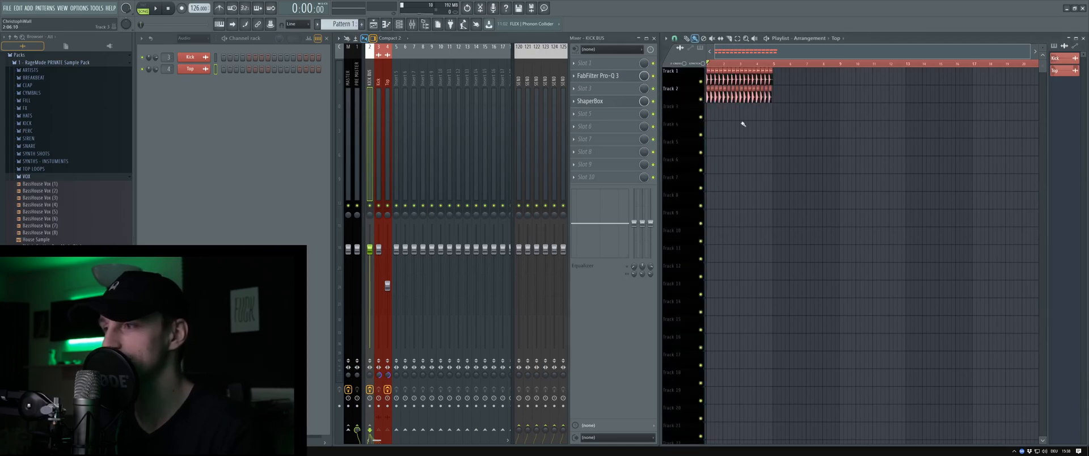
scroll(755, 142, "up", 3)
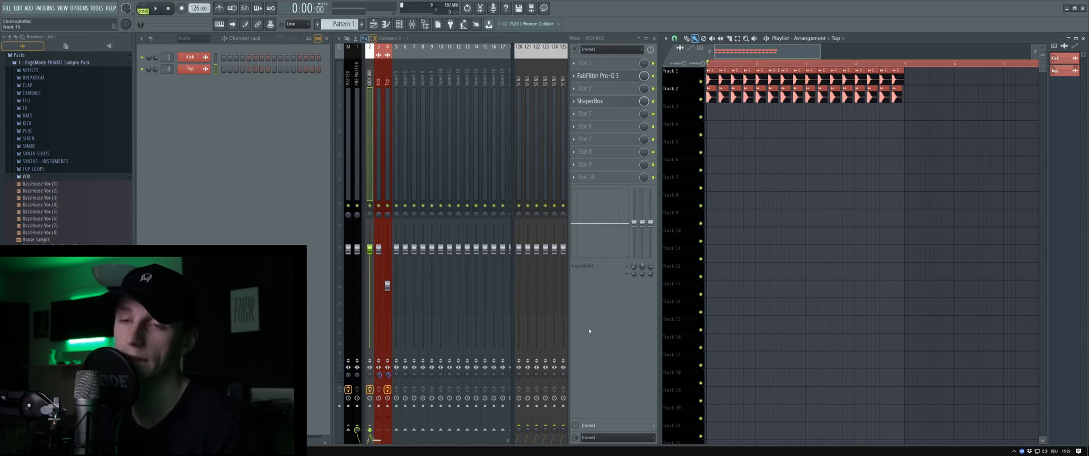
- Open ShaperBox on the KICK BUS, look at its LFO modes and set its MIDI input port to 3
left_click(590, 101)
left_click_drag(431, 131, 471, 133)
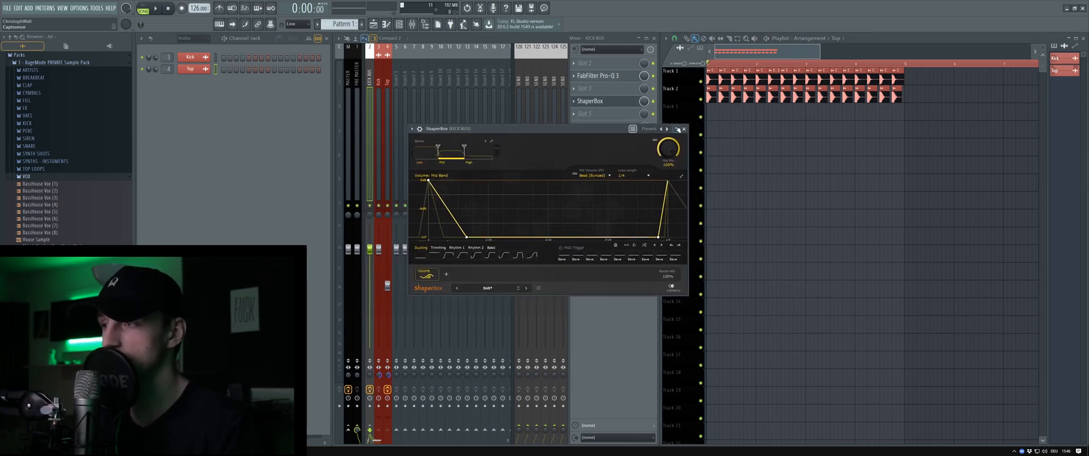
left_click_drag(604, 130, 575, 134)
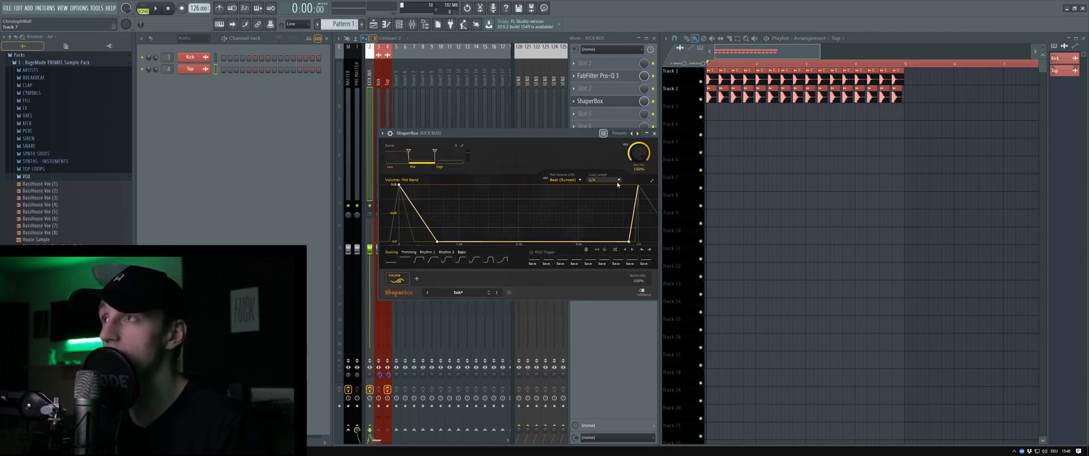
left_click(564, 180)
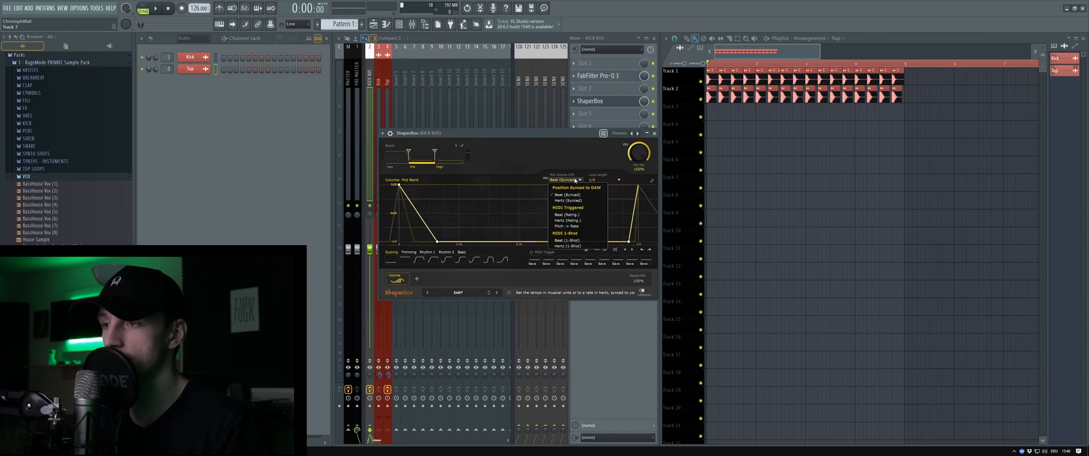
left_click(538, 141)
left_click(389, 133)
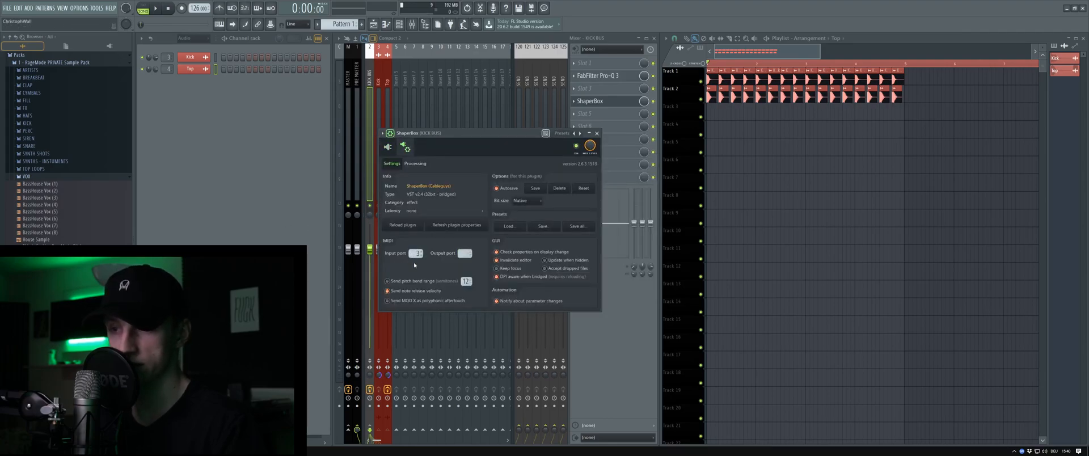
- Add a MIDI Out channel to the channel rack, set its port to 3 and close its window
left_click(193, 441)
left_click(201, 254)
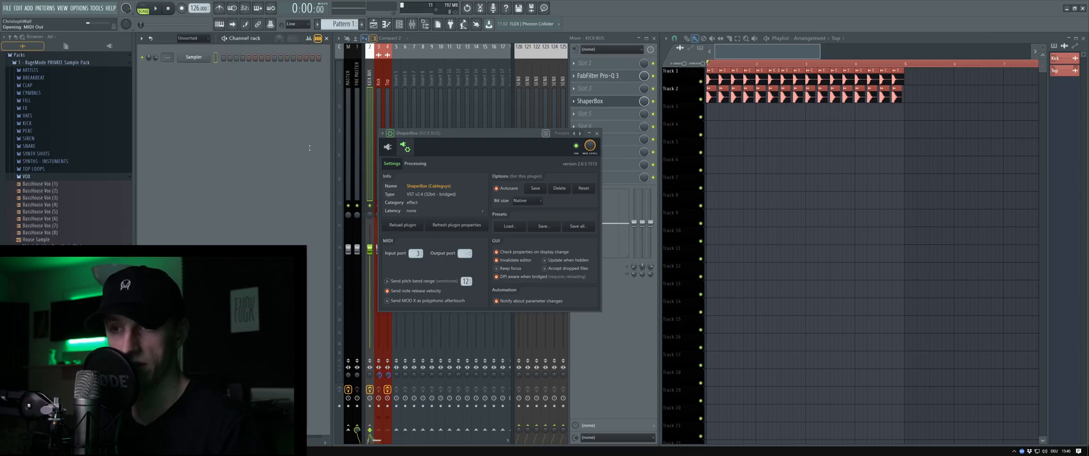
left_click_drag(413, 141, 413, 136)
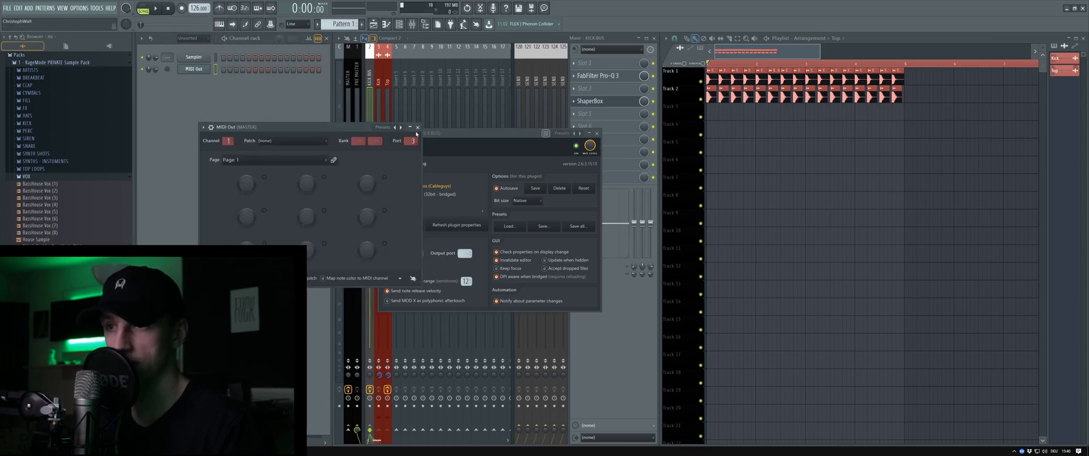
left_click(418, 128)
- Return ShaperBox to its band editor, reopen MIDI Out beside it and enable playing notes from the typing keyboard
left_click(388, 146)
left_click(200, 71)
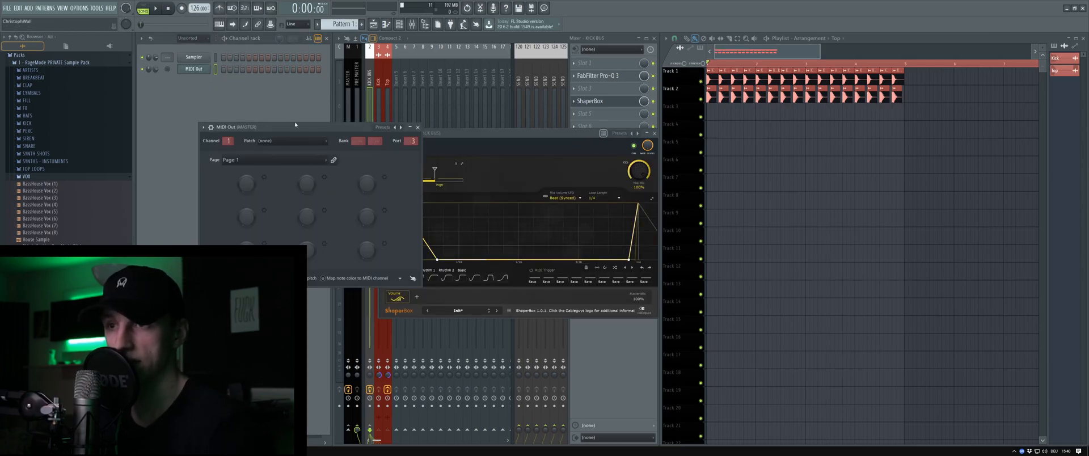
left_click_drag(299, 127, 237, 127)
left_click(226, 26)
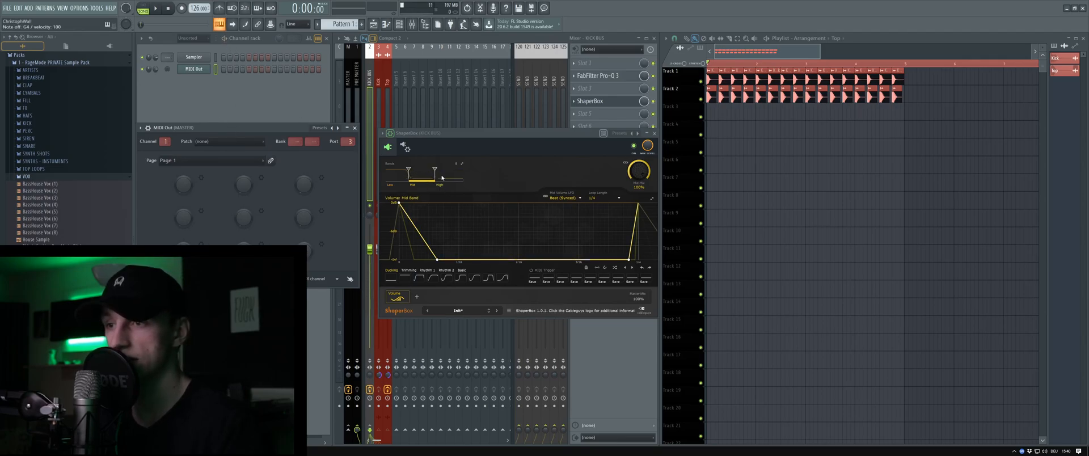
- Set the volume LFO mode of ShaperBox's High and Mid bands to Beat (1-Shot)
left_click(565, 197)
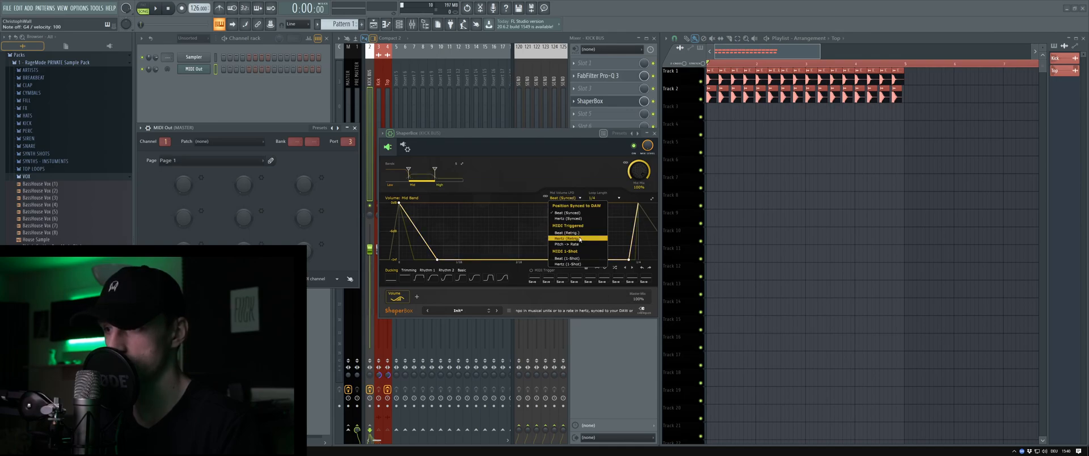
left_click(579, 232)
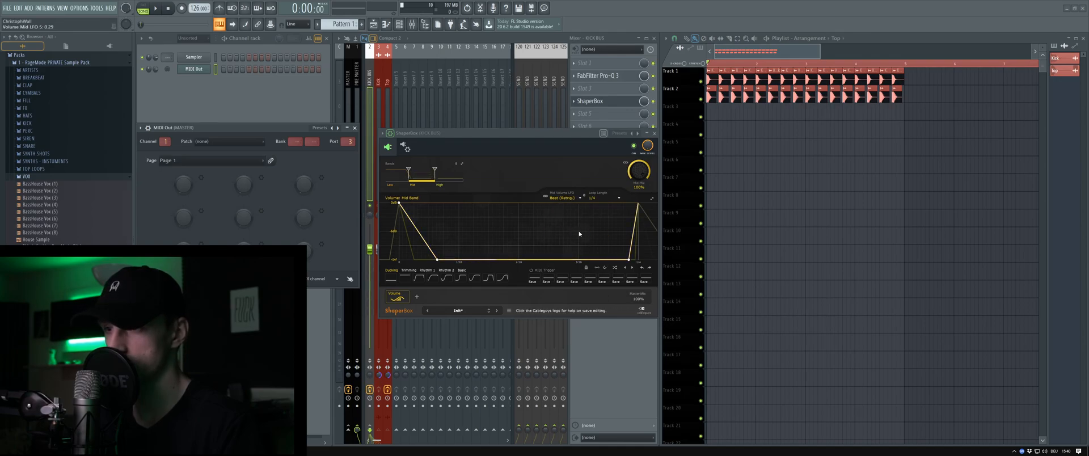
left_click(449, 179)
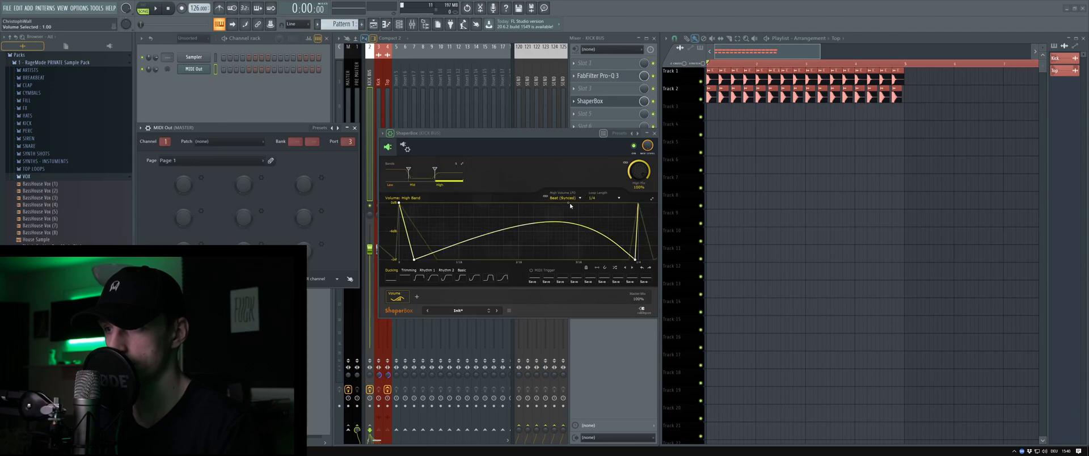
left_click(568, 200)
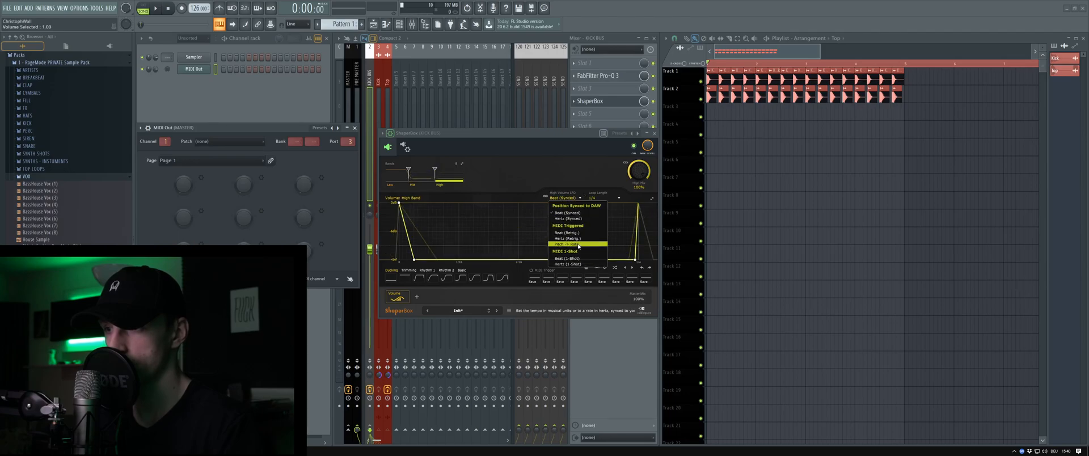
left_click(580, 264)
left_click(565, 198)
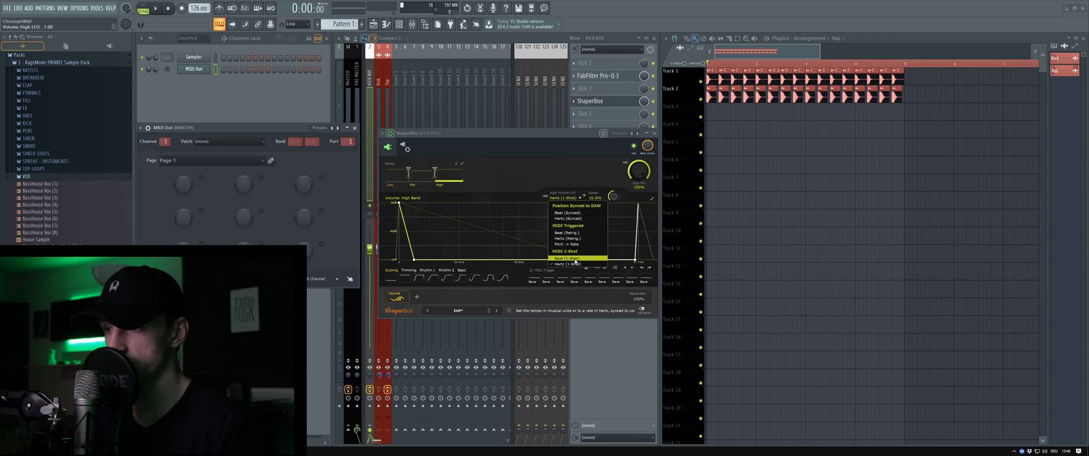
left_click(567, 259)
left_click(426, 176)
left_click(564, 198)
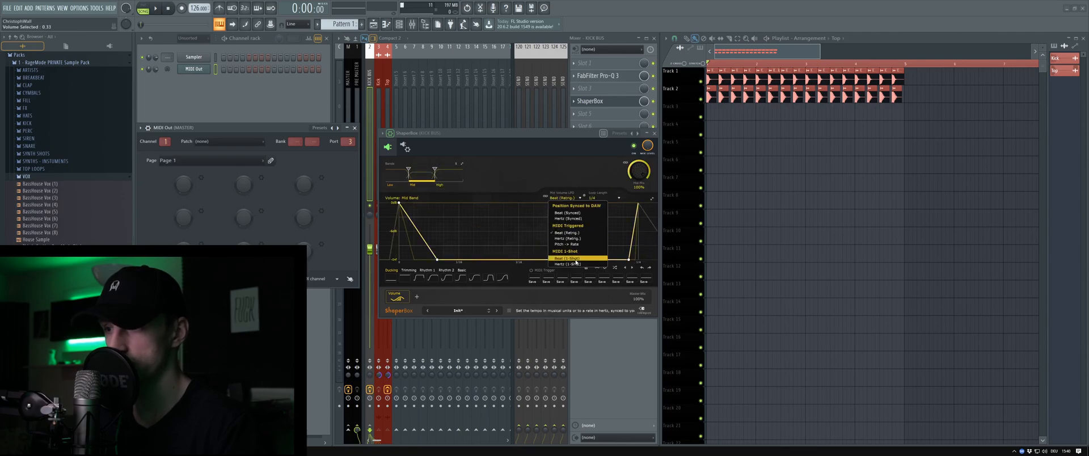
left_click(569, 258)
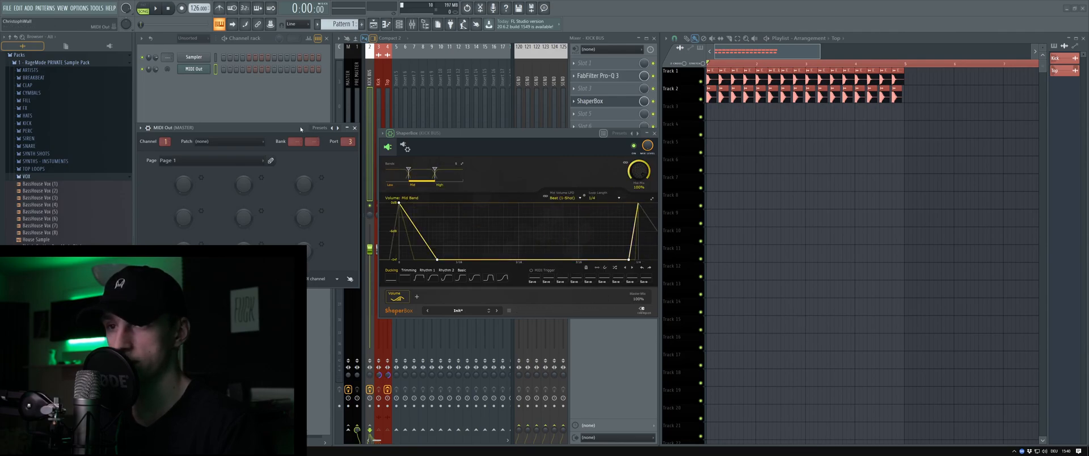
- Check ShaperBox's Low band volume curve and LFO mode, close the plugin and reposition the MIDI Out window
left_click_drag(301, 128, 283, 131)
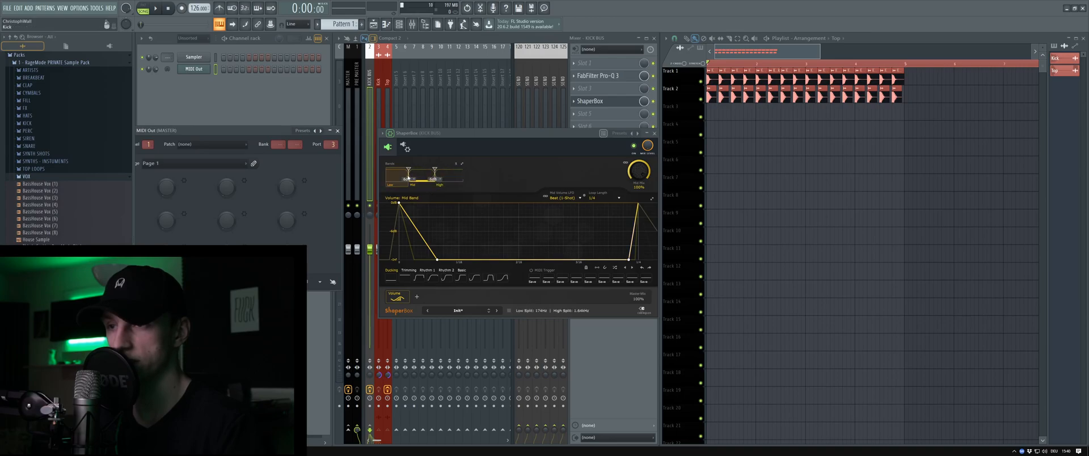
left_click(396, 181)
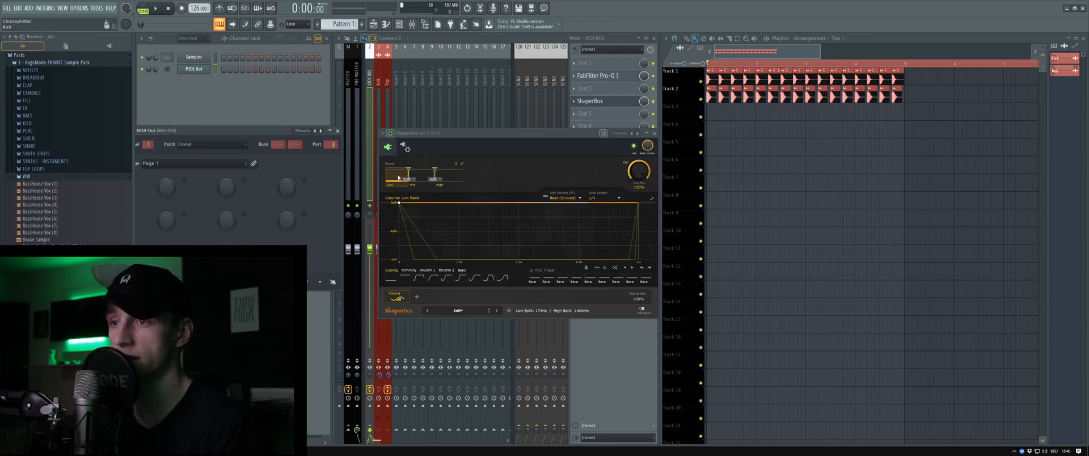
left_click(654, 133)
left_click_drag(261, 131, 278, 131)
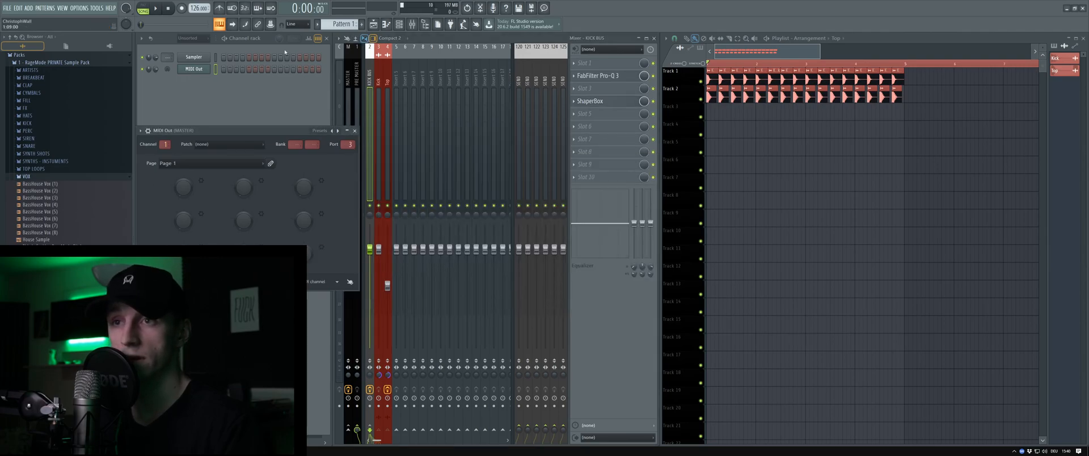
- Rename the MIDI Out channel to "Kick Trigger" and colour it red
right_click(206, 69)
left_click(239, 92)
type("Kick")
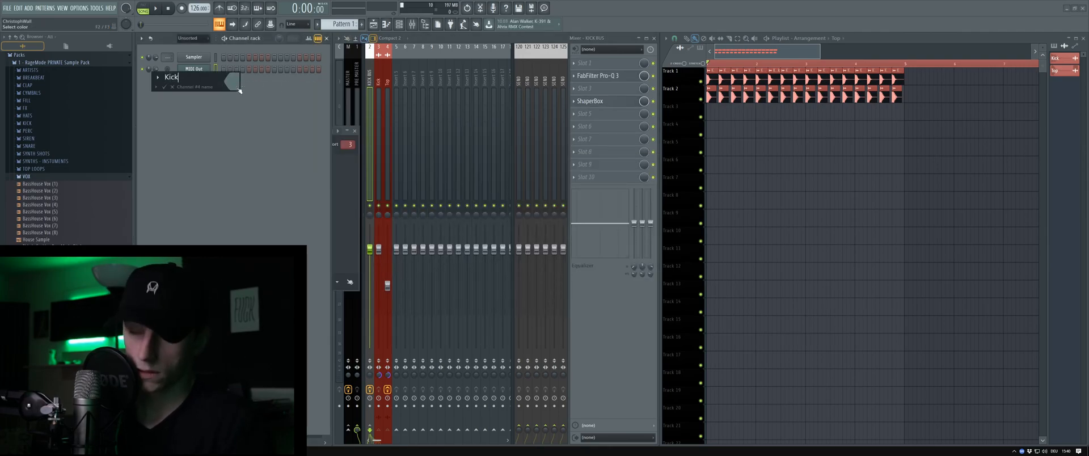
type(" Trigger")
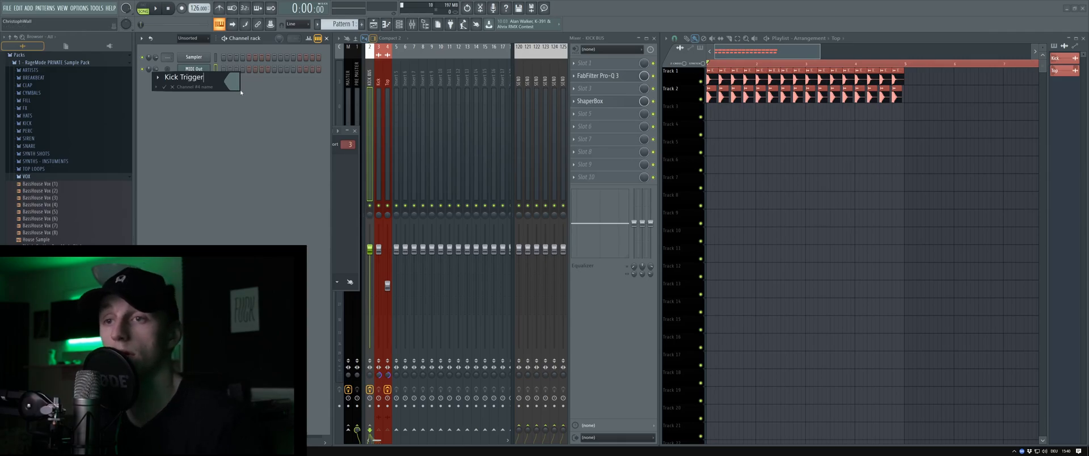
left_click(238, 88)
left_click(248, 131)
key("Return")
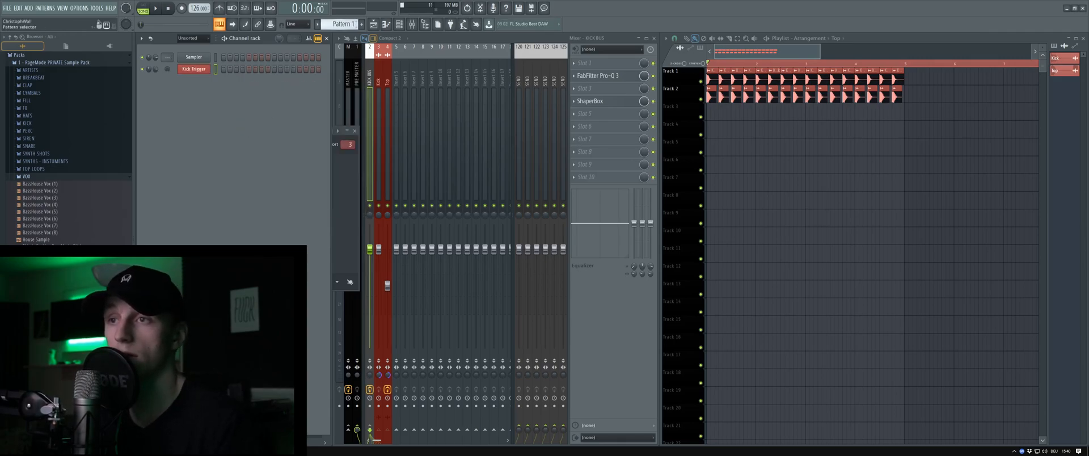
- Rename Pattern 1 to "Kick Trigger"
right_click(342, 25)
left_click(337, 26)
key("F2")
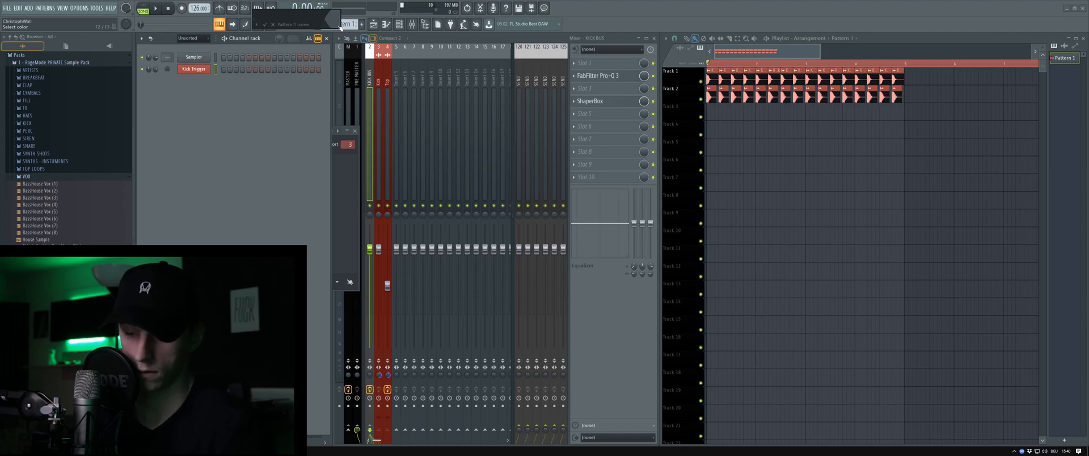
type("Kick Trigger")
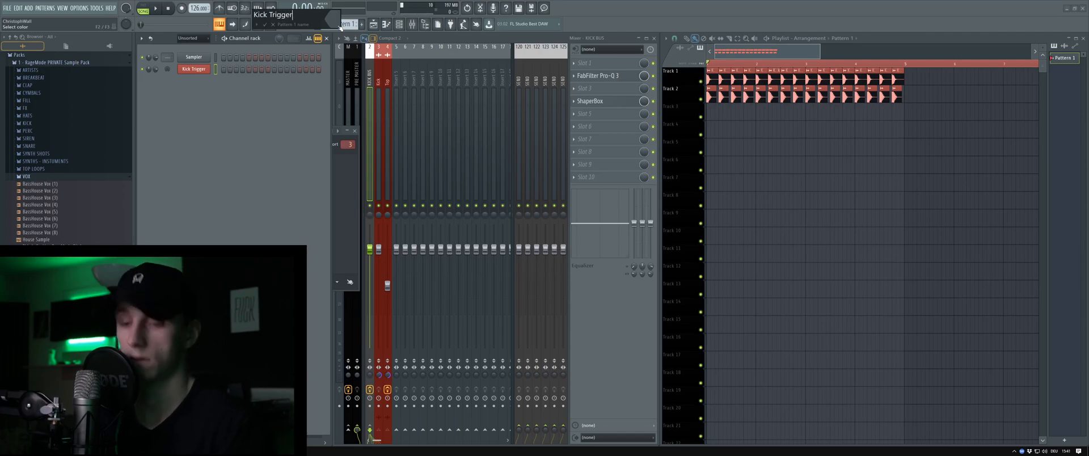
key("Return")
- Place the Kick Trigger pattern on Track 3, extend it over bars 1 to 4 and fill its channel every four steps
left_click(732, 110)
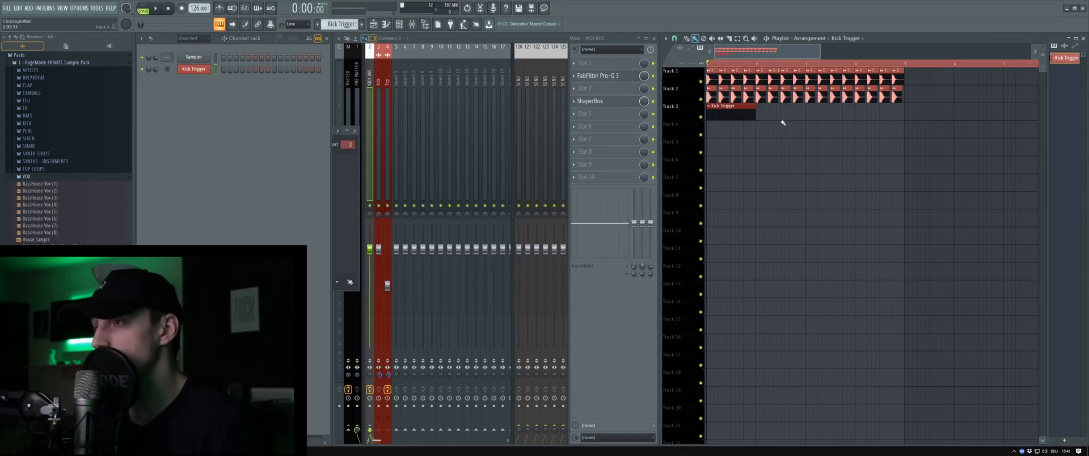
left_click_drag(755, 116, 905, 114)
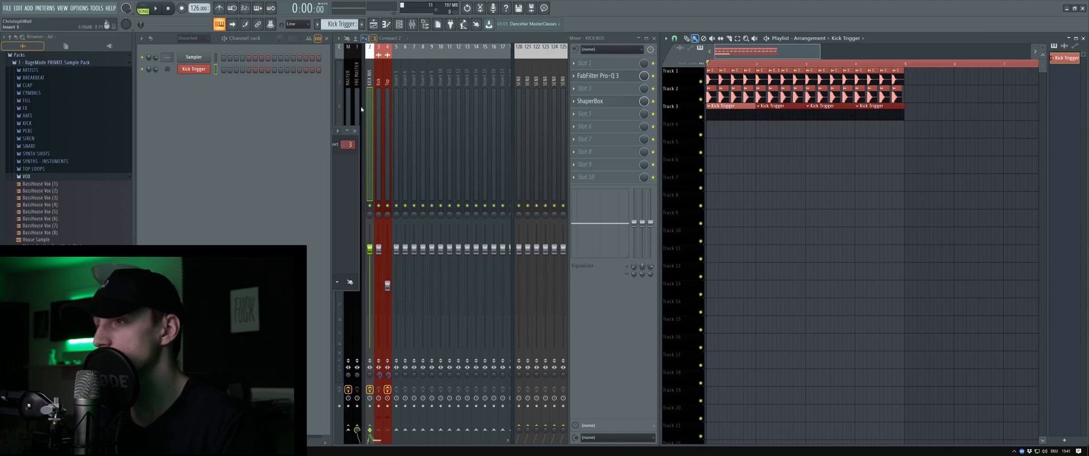
right_click(187, 69)
left_click(307, 100)
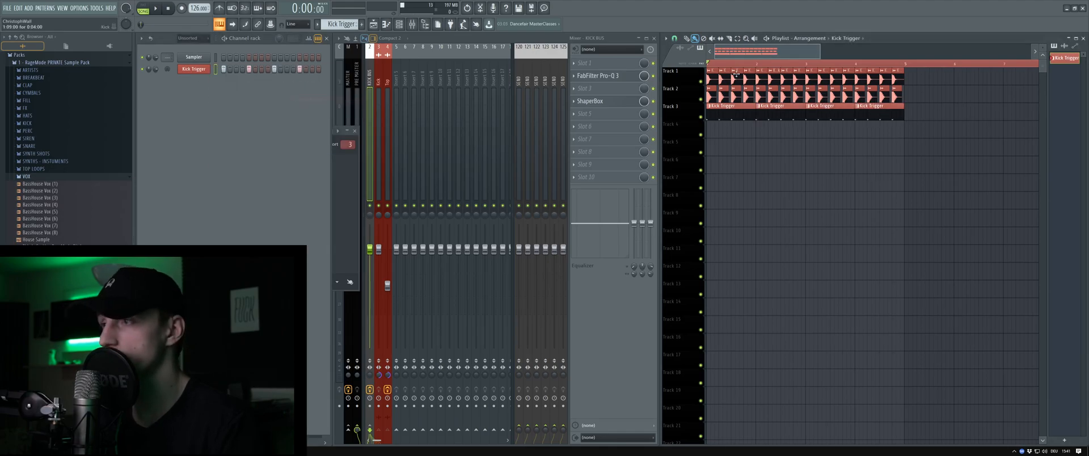
- Play the loop while checking ShaperBox's Low and Mid bands on the KICK BUS, then close it and stop playback
key("space")
left_click(590, 101)
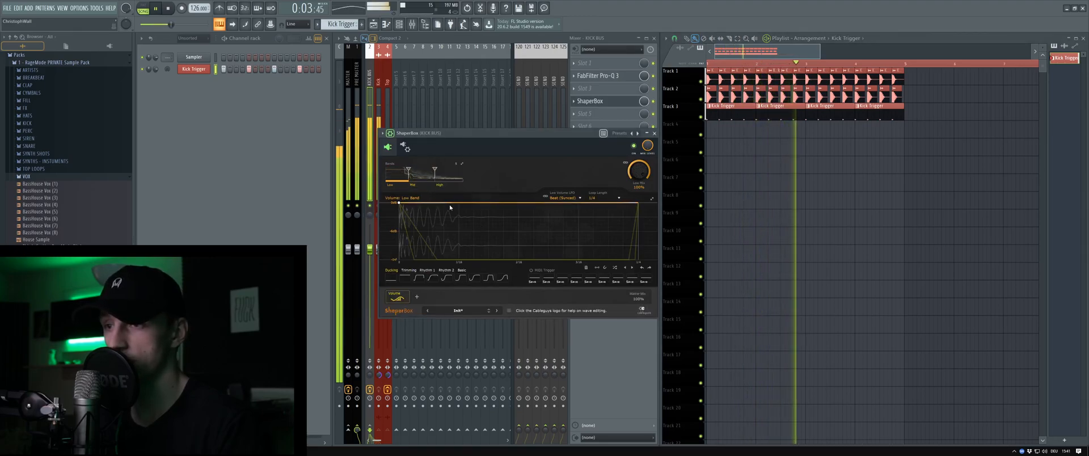
left_click(424, 177)
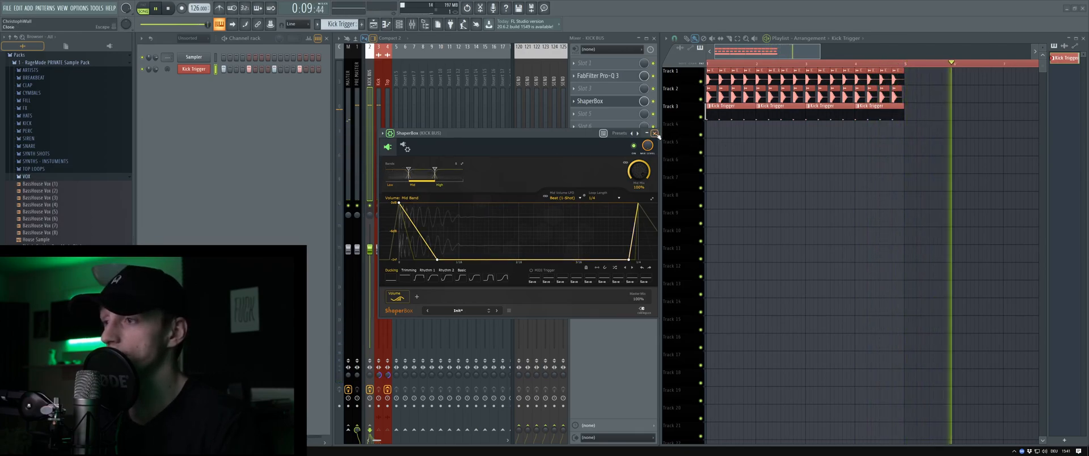
left_click(655, 133)
key("space")
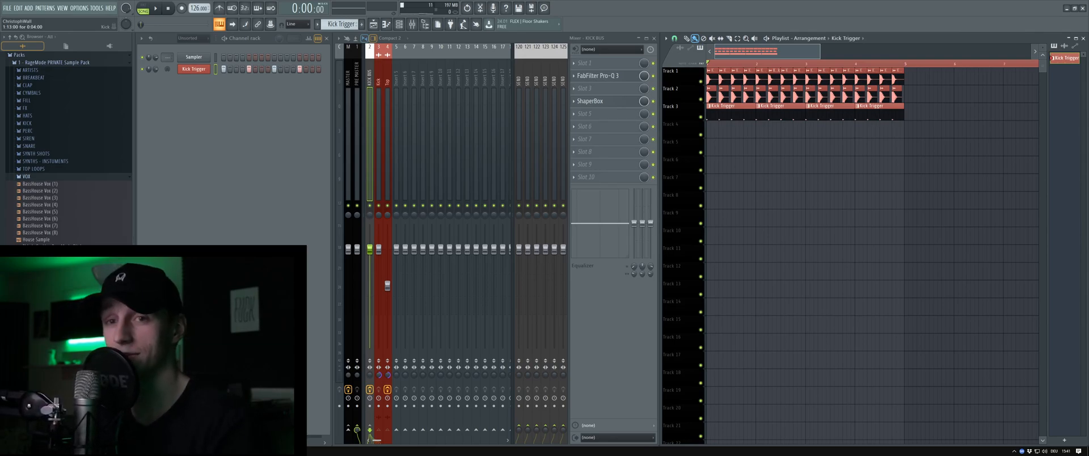
- Collapse the VOX folder and look over the Sampler channel and the Kick and Top mixer tracks
left_click(118, 175)
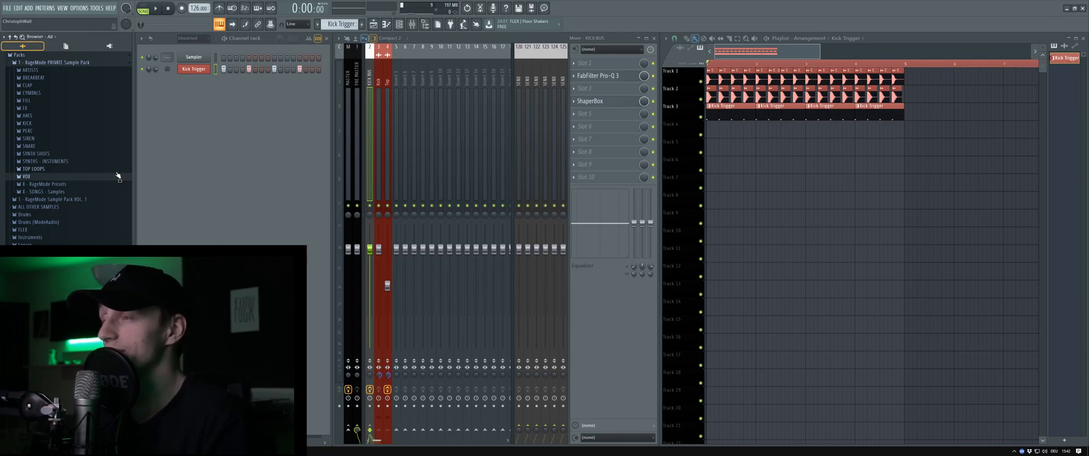
left_click(194, 57)
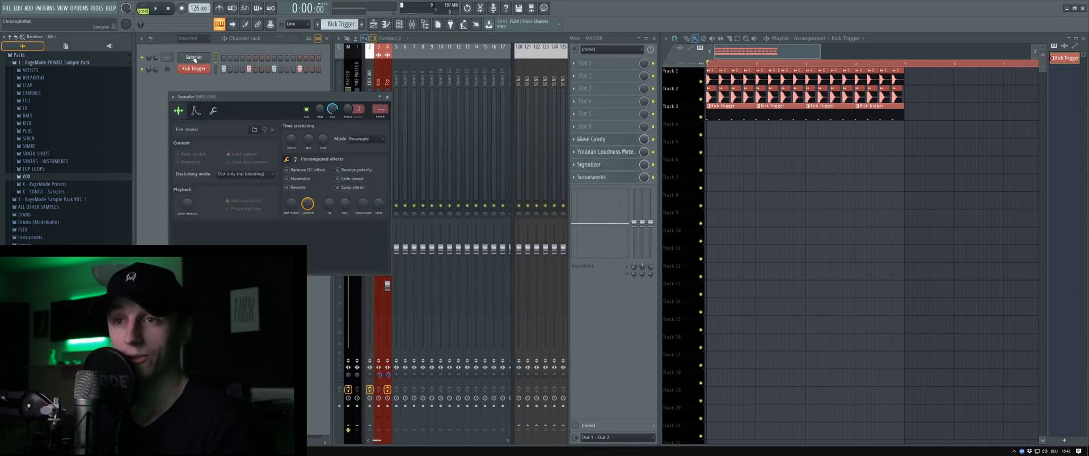
left_click(387, 97)
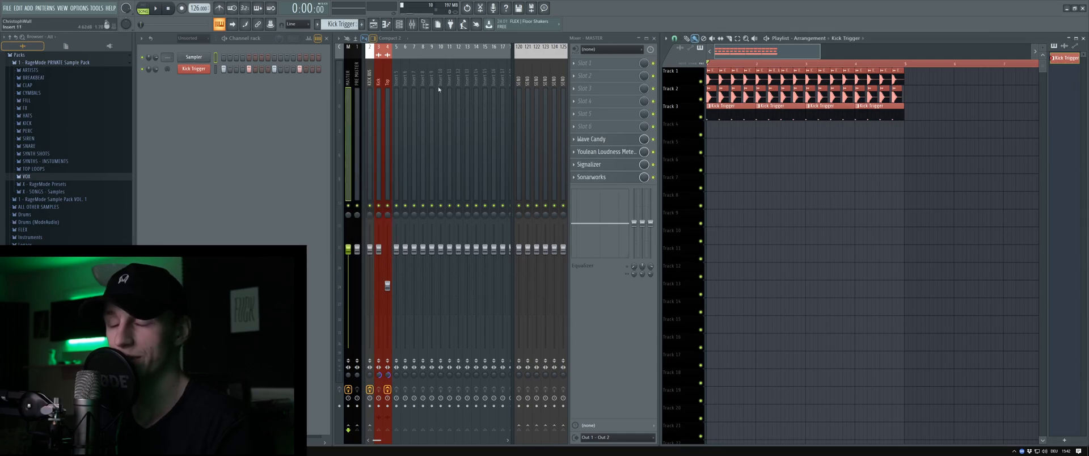
left_click(388, 79)
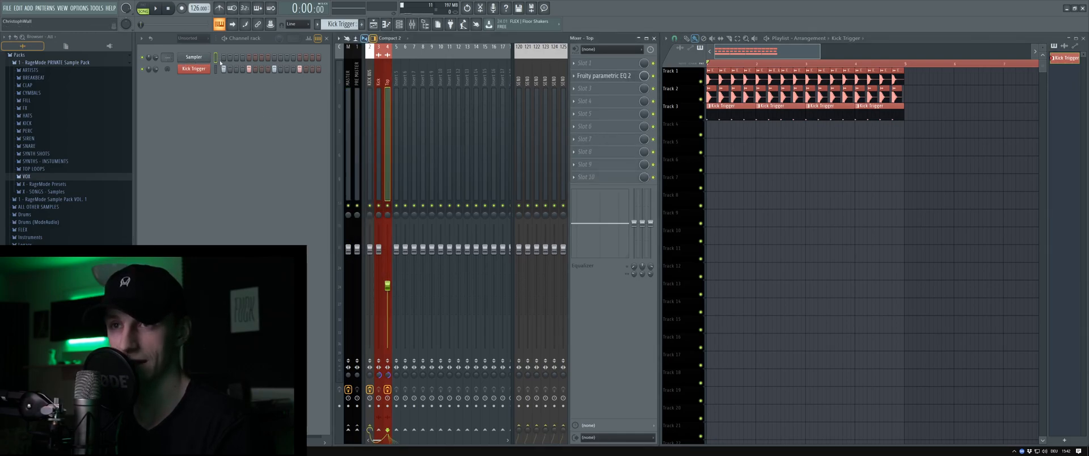
left_click(379, 79)
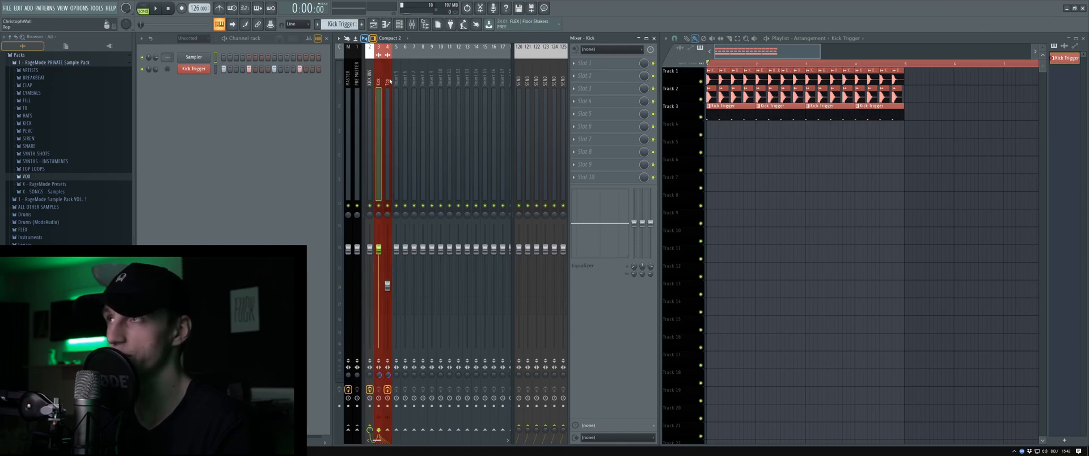
left_click(389, 82)
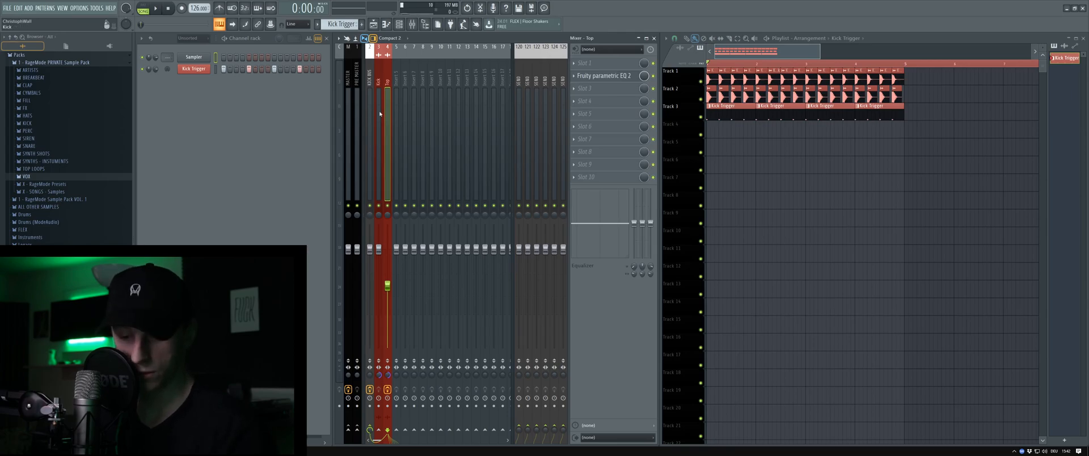
double_click(388, 96)
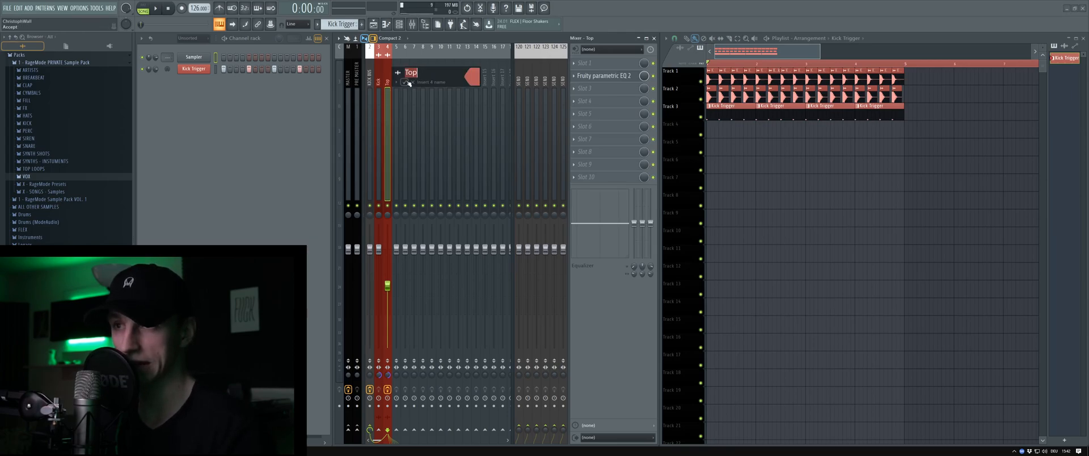
key("Escape")
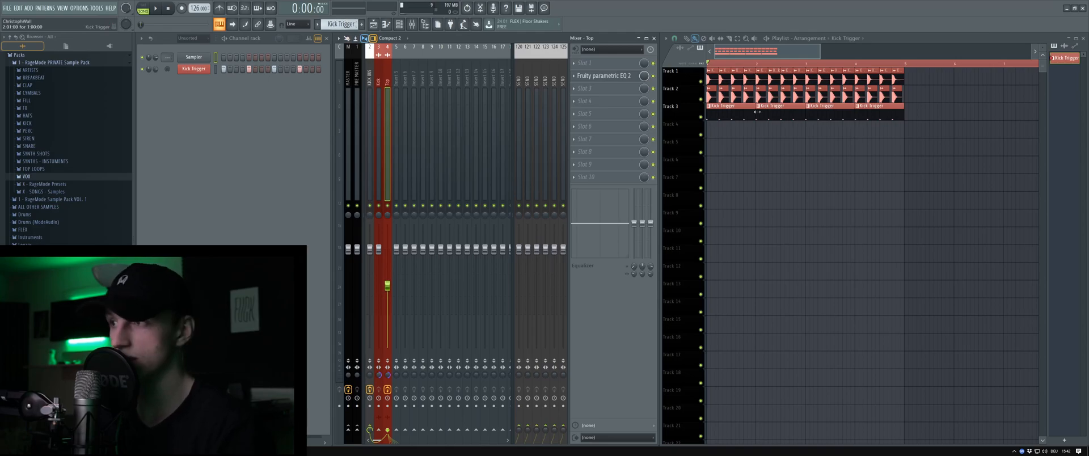
key("F2")
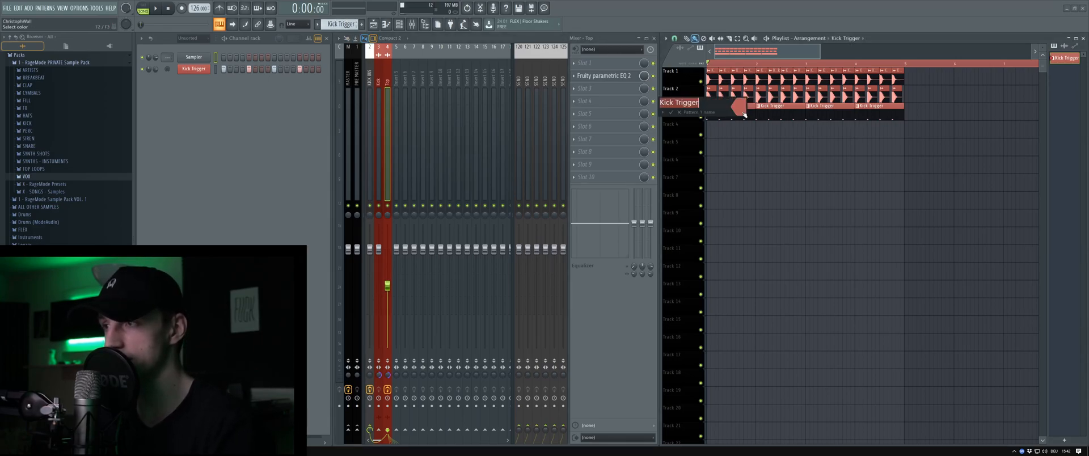
key("Return")
left_click(361, 25)
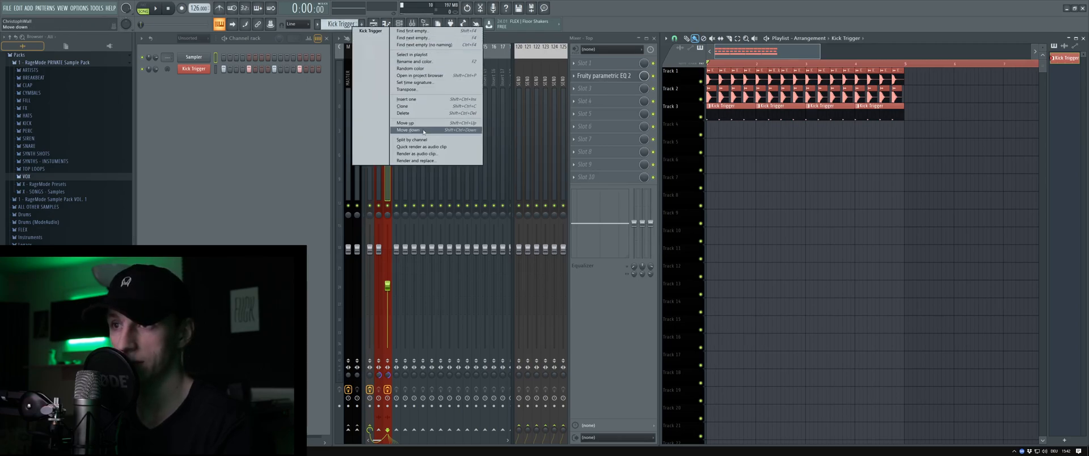
right_click(901, 181)
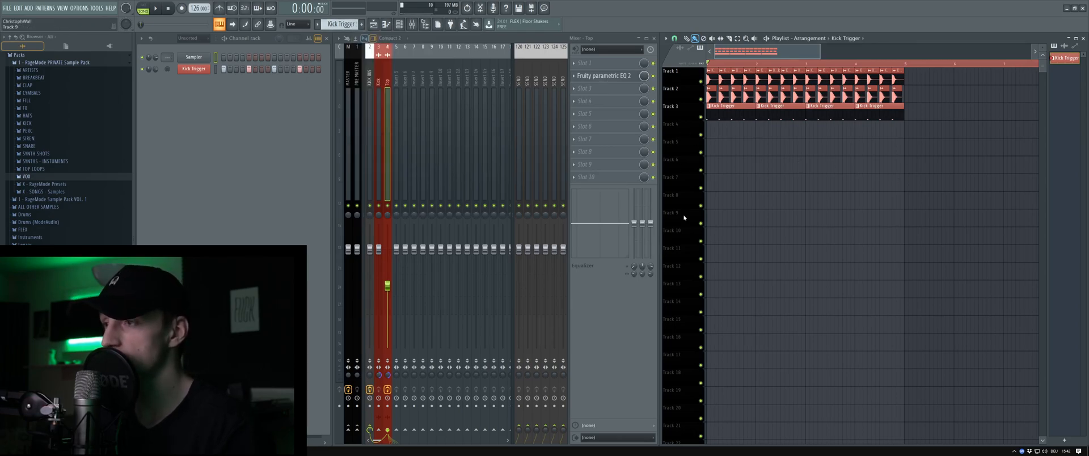
- Try grouping several empty playlist tracks from Track 8 onward with the tracks above them, and ungroup them again
right_click(682, 194)
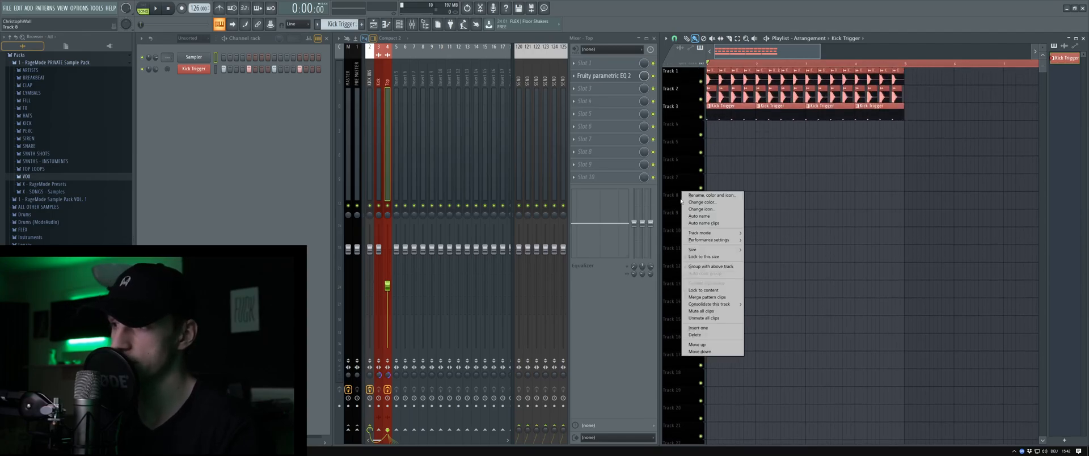
left_click(710, 267)
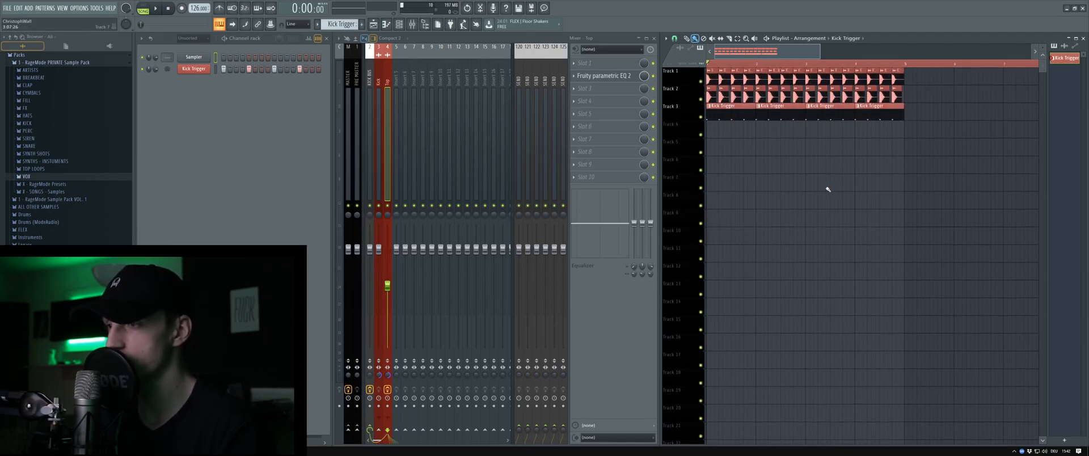
right_click(675, 194)
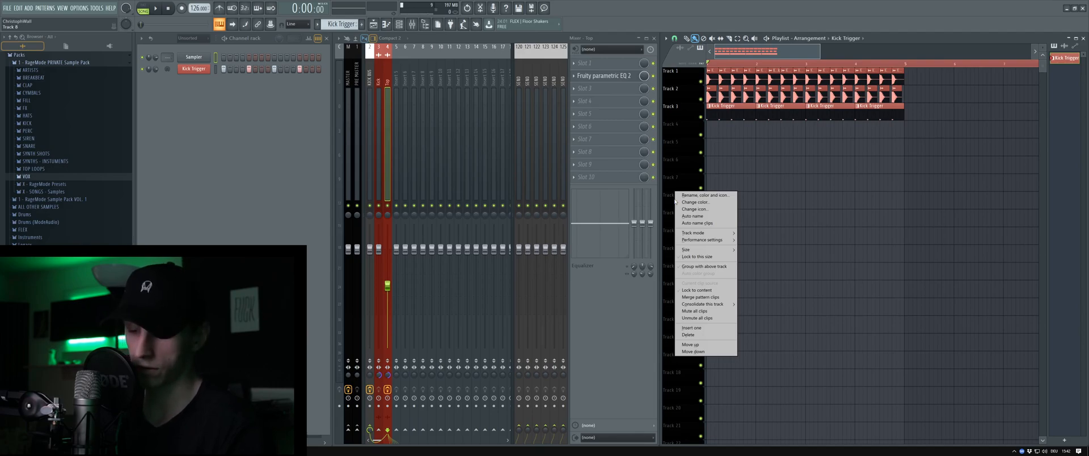
left_click(704, 266)
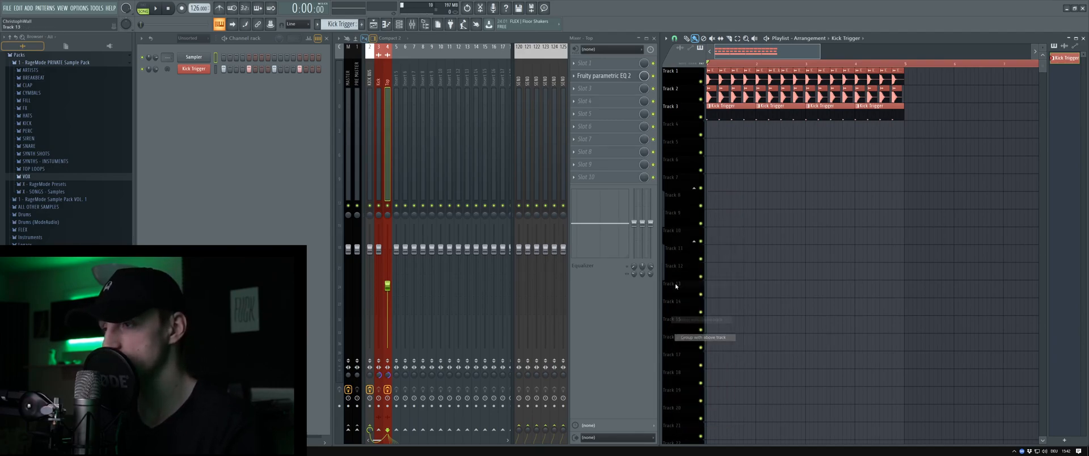
right_click(676, 284)
left_click(698, 352)
right_click(673, 233)
left_click(695, 302)
right_click(674, 198)
left_click(695, 266)
right_click(672, 216)
left_click(693, 285)
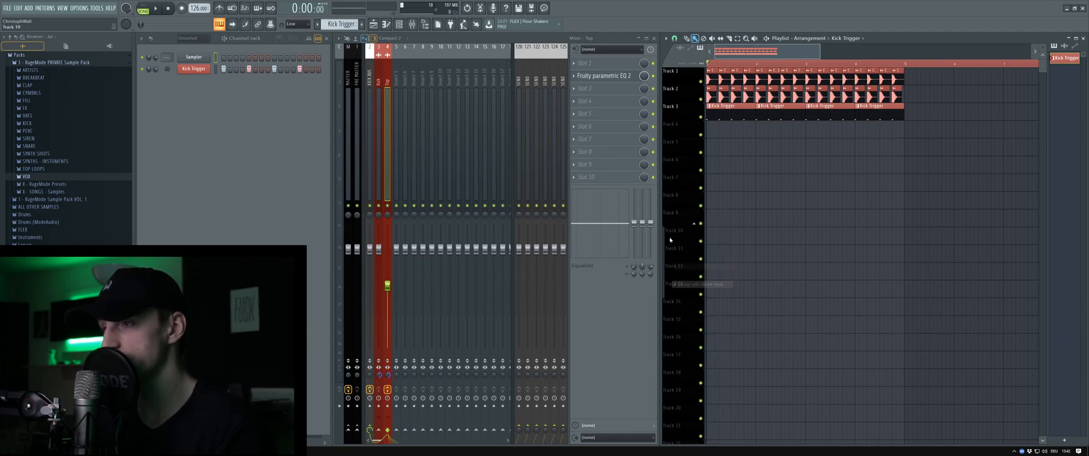
right_click(674, 284)
left_click(695, 352)
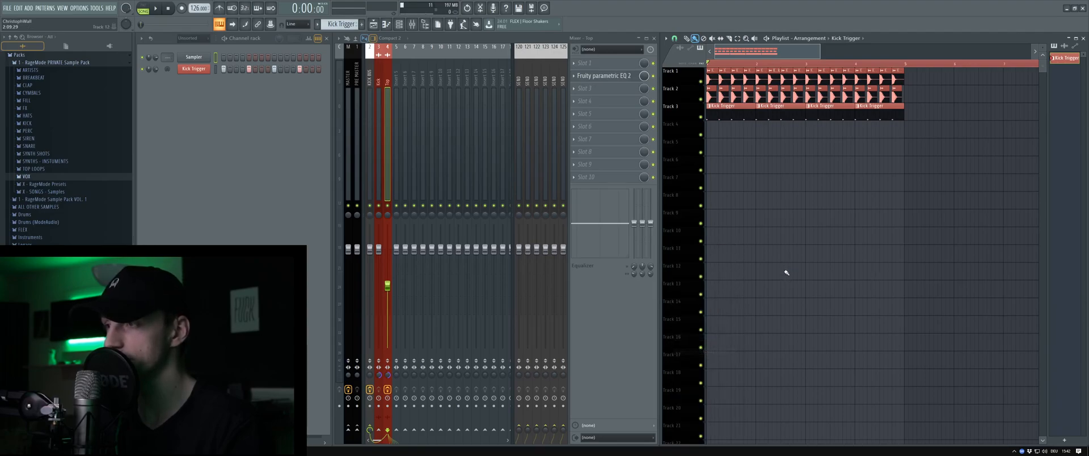
- Raise the Top mixer track's fader slightly while the loop plays, stop playback and select the KICK BUS
key("space")
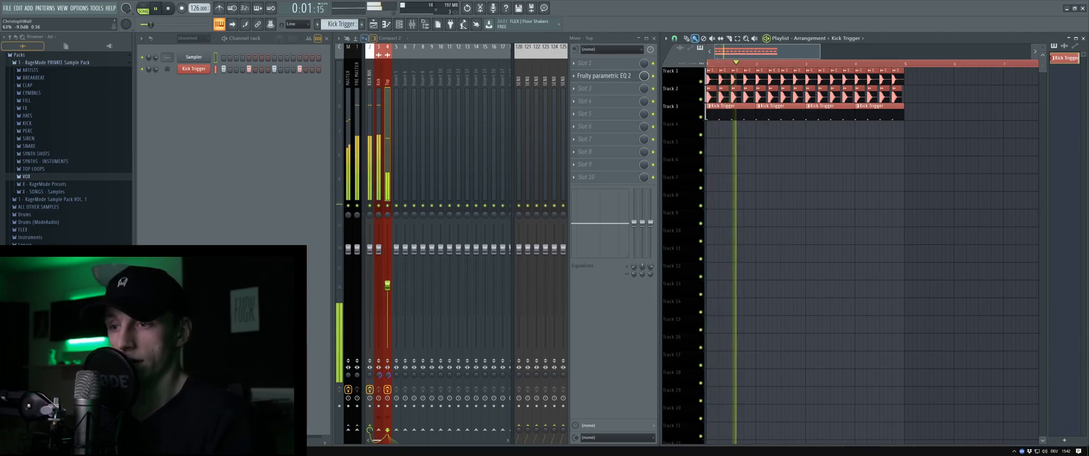
left_click_drag(387, 271, 387, 266)
key("space")
left_click(377, 146)
left_click(371, 146)
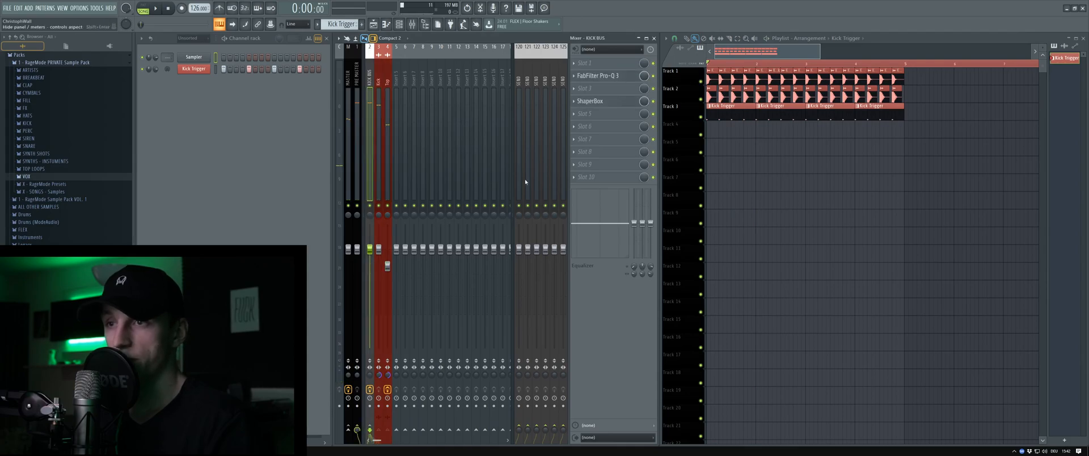
- Load The Glue compressor into effect slot 6 of the KICK BUS and move its window over the mixer
left_click(576, 130)
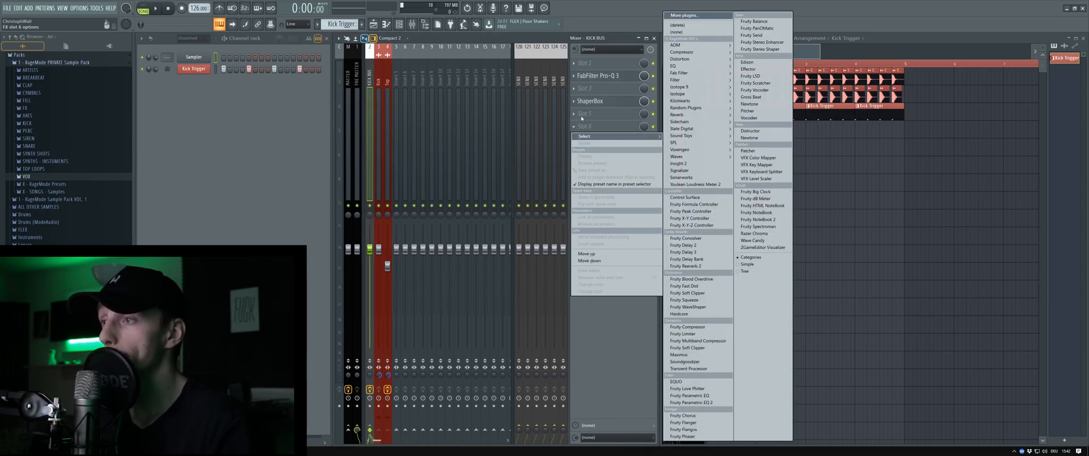
left_click(613, 129)
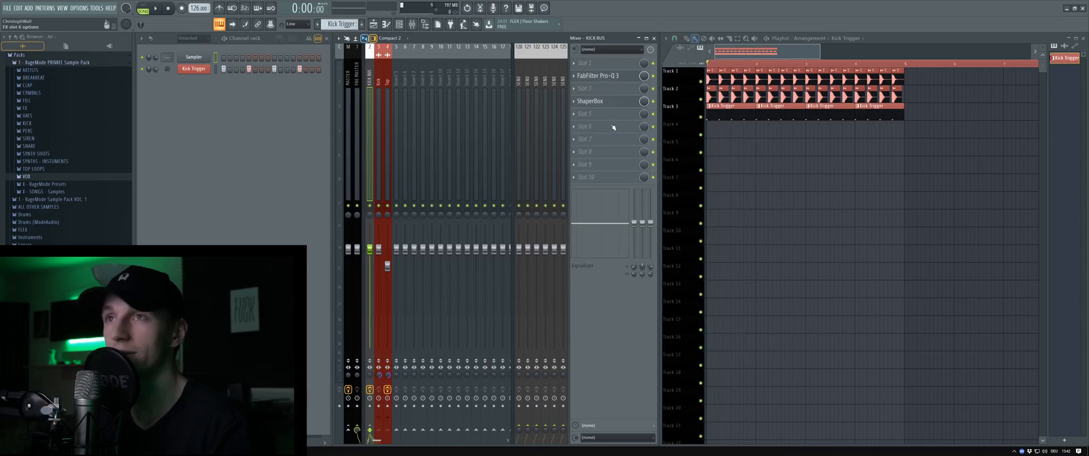
left_click(613, 127)
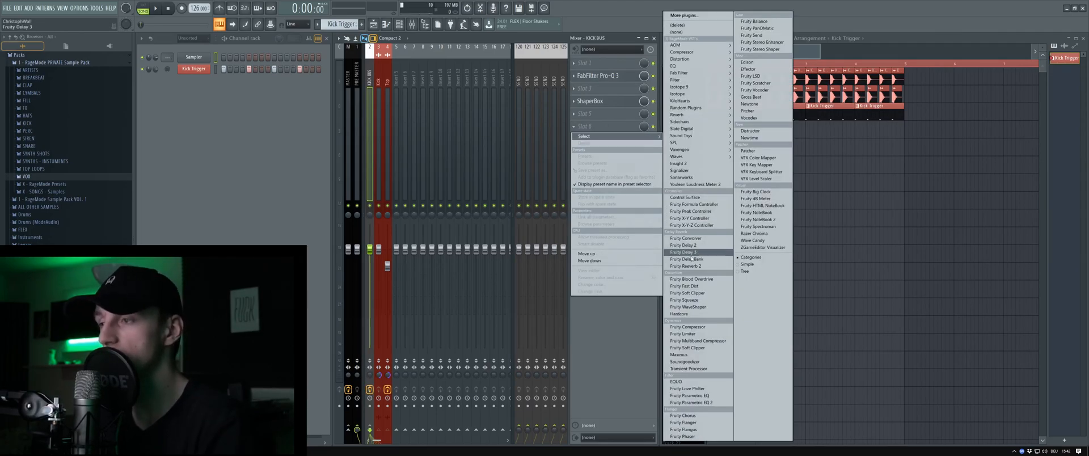
left_click(584, 131)
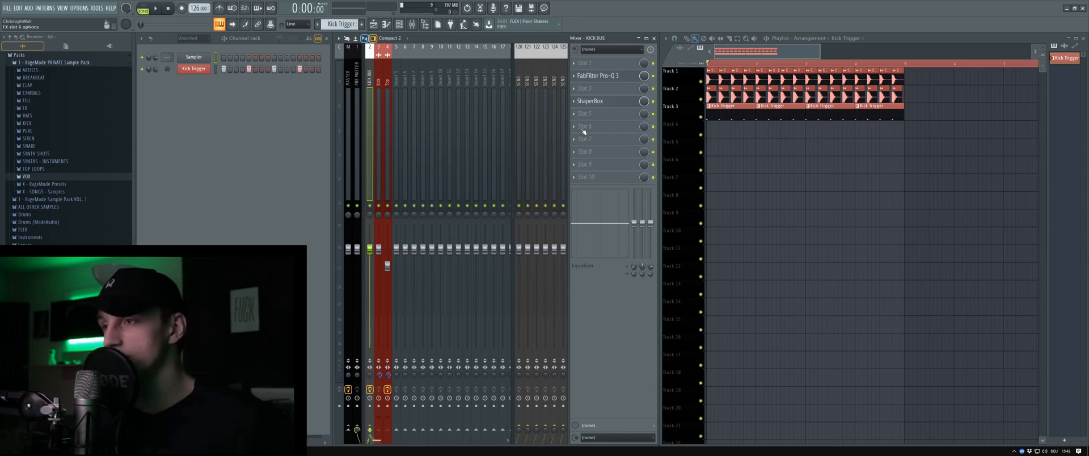
left_click(584, 132)
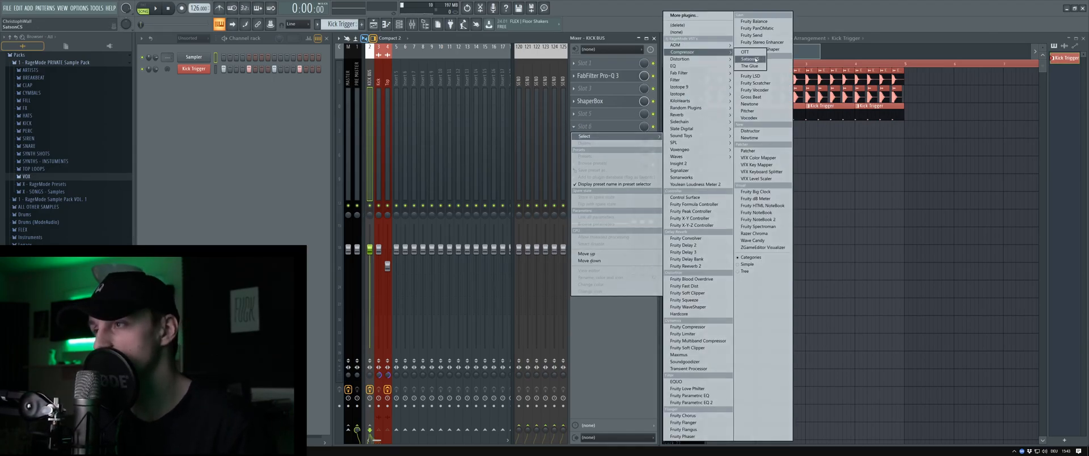
left_click(752, 67)
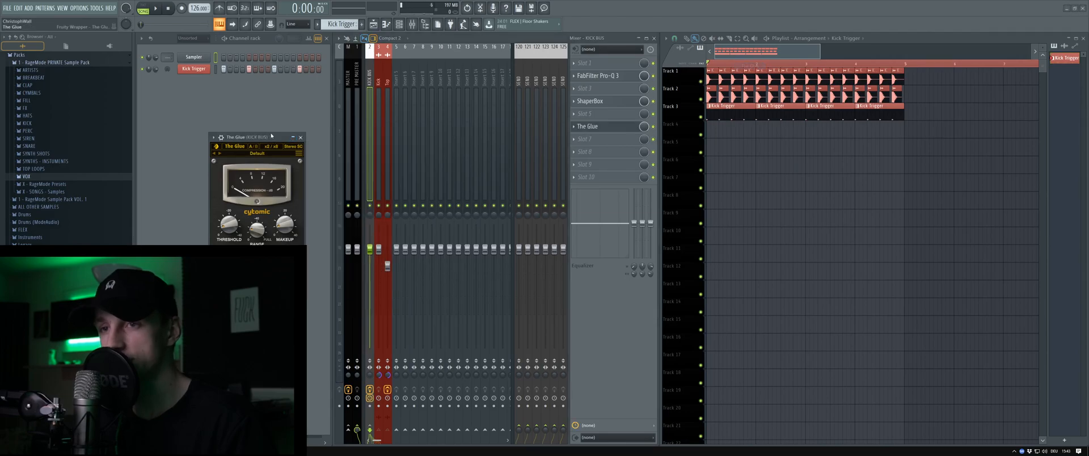
left_click_drag(262, 122, 456, 110)
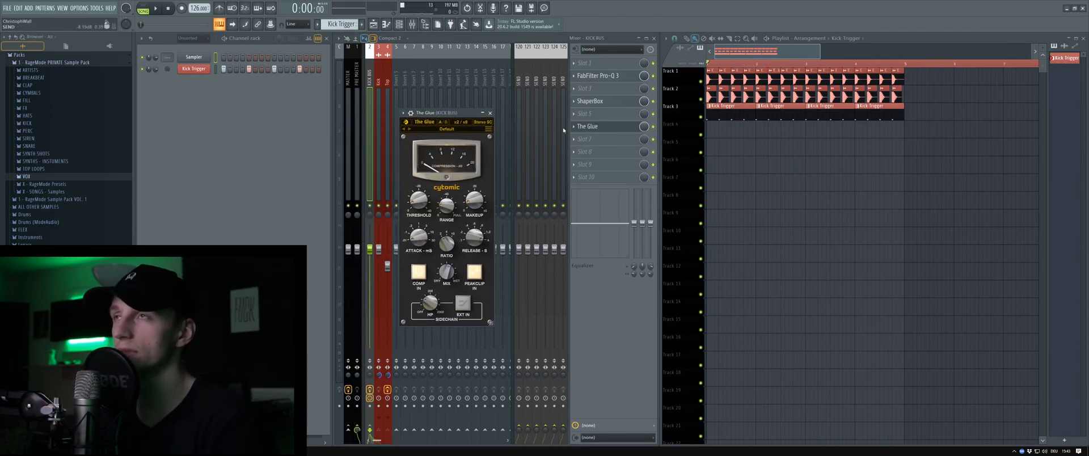
- Replace the plugin in slot 6 of the KICK BUS with the SatsonCS compressor and move its window up
left_click(585, 126)
mouse_move(590, 137)
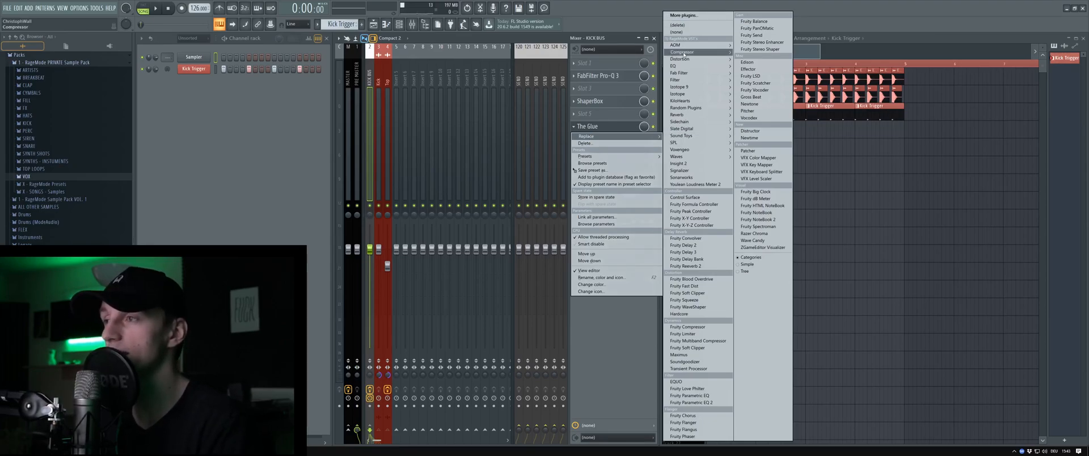
mouse_move(692, 52)
left_click(750, 59)
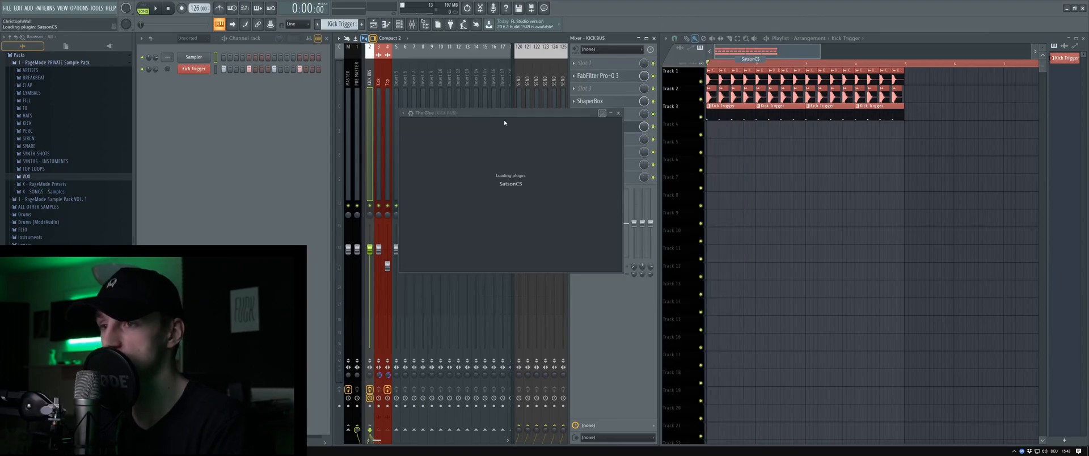
left_click_drag(447, 115, 445, 105)
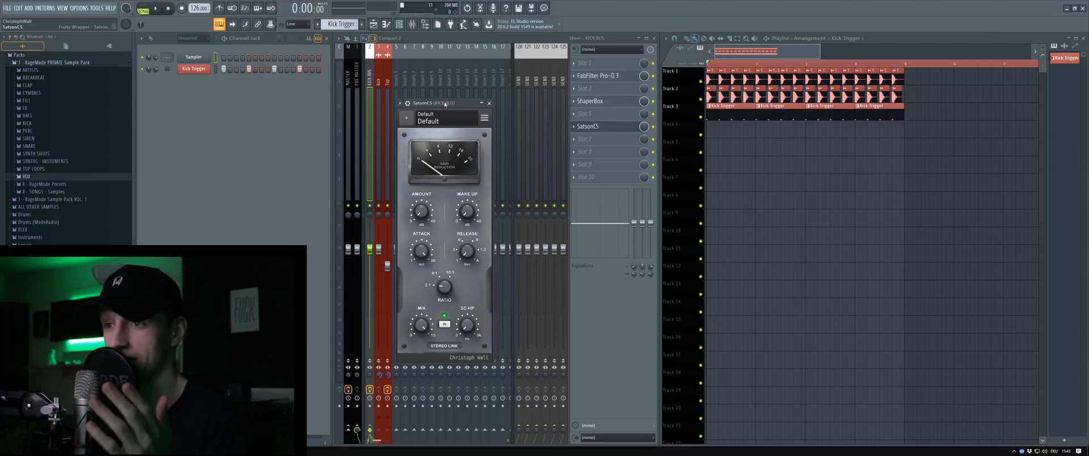
left_click_drag(446, 104, 455, 59)
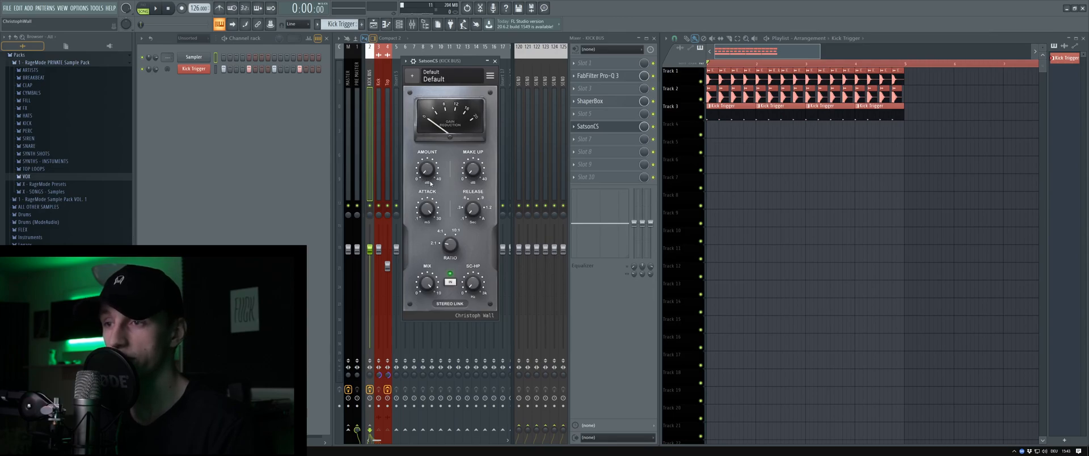
- Look over SatsonCS's Amount and Make Up controls and play the loop briefly to watch the gain reduction meter
mouse_move(430, 173)
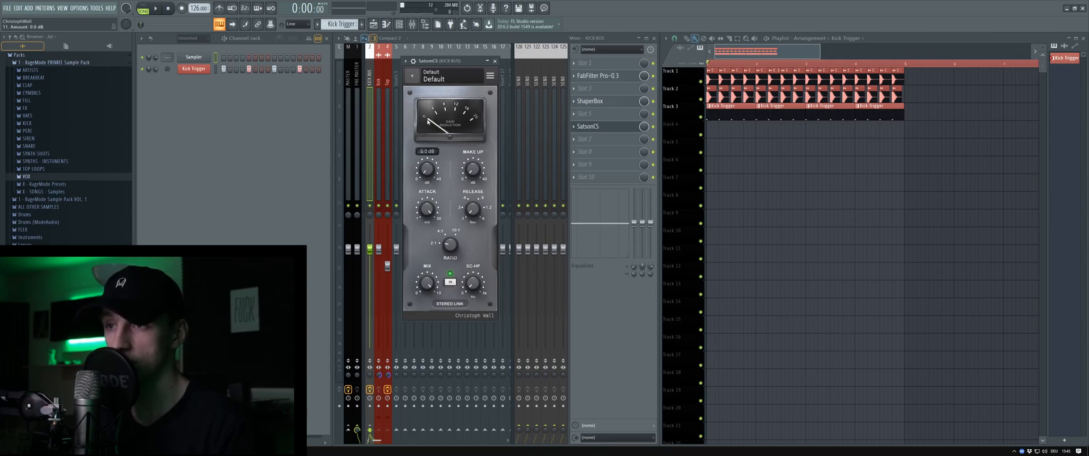
left_click_drag(428, 121, 431, 97)
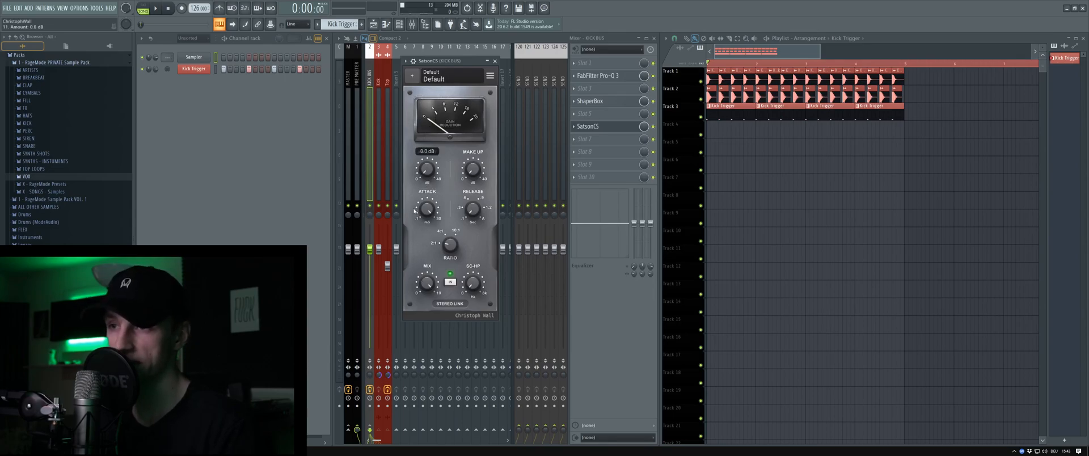
mouse_move(475, 170)
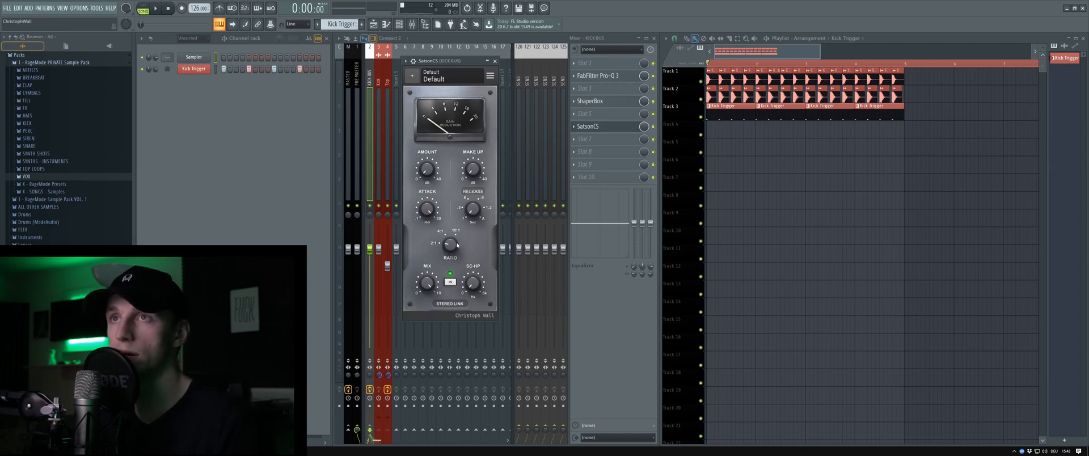
left_click_drag(462, 61, 489, 79)
key("space")
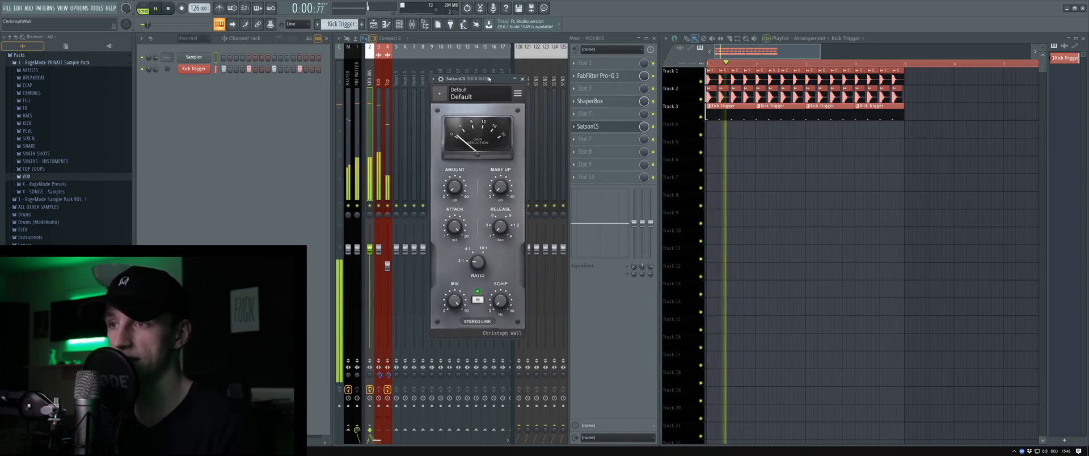
key("space")
- Select the Kick and Top mixer tracks and lower their faders together
left_click(381, 113)
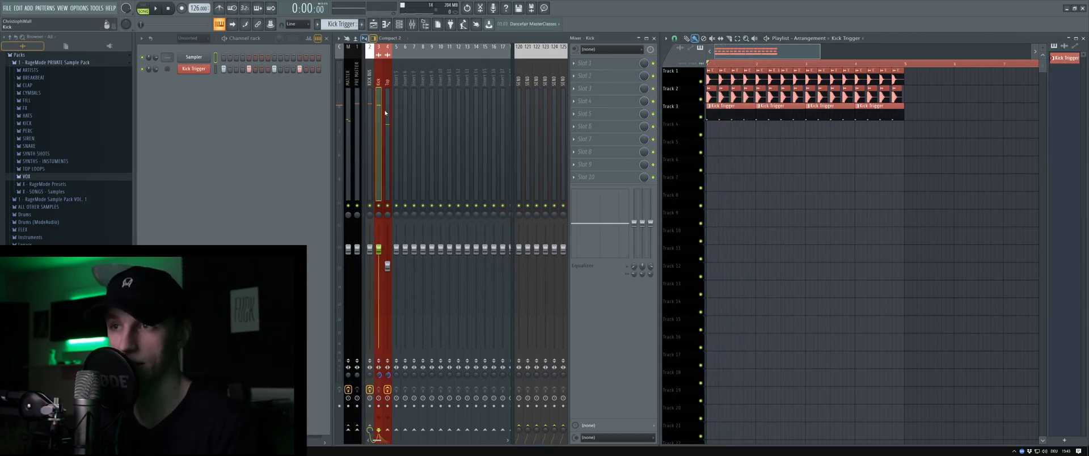
left_click(388, 113, "ctrl+shift")
left_click_drag(379, 250, 379, 283)
- Reopen SatsonCS on the KICK BUS and play the arrangement with the lowered layers, stopping after the loop
left_click(367, 126)
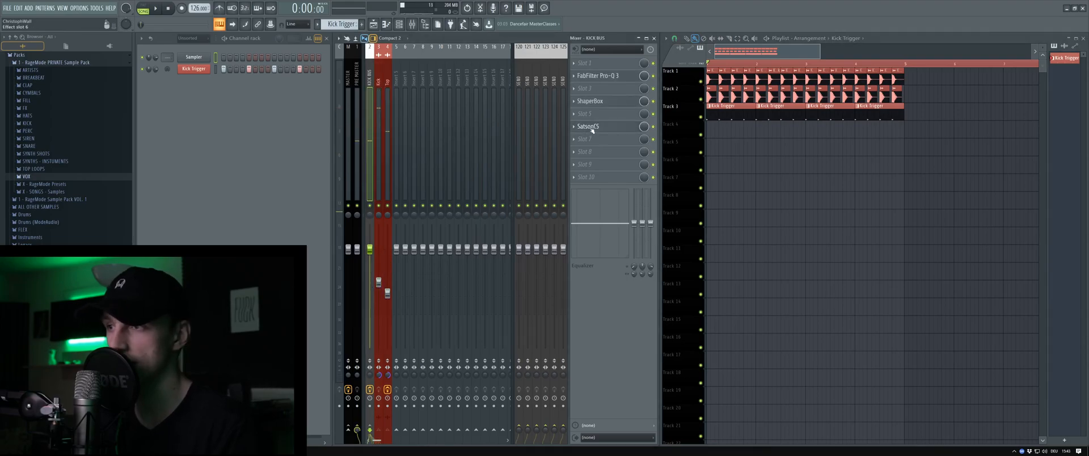
key("space")
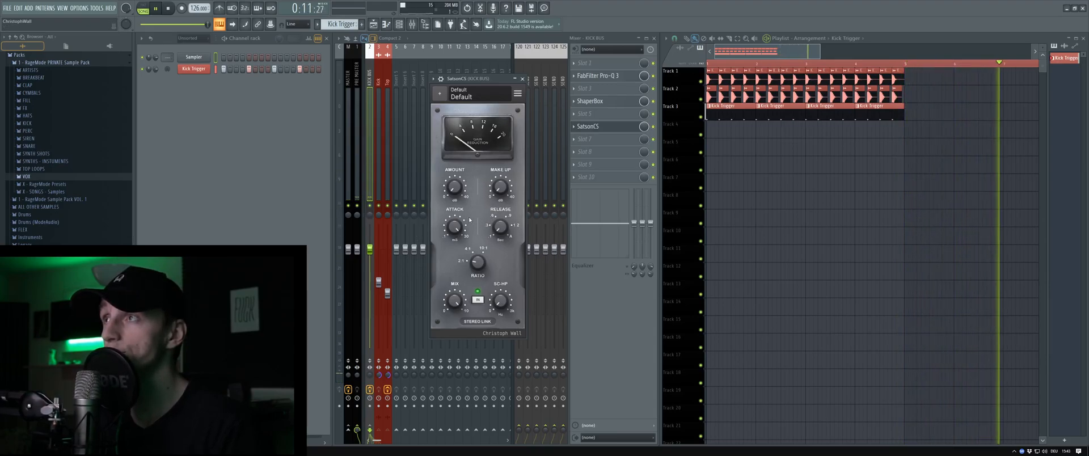
key("space")
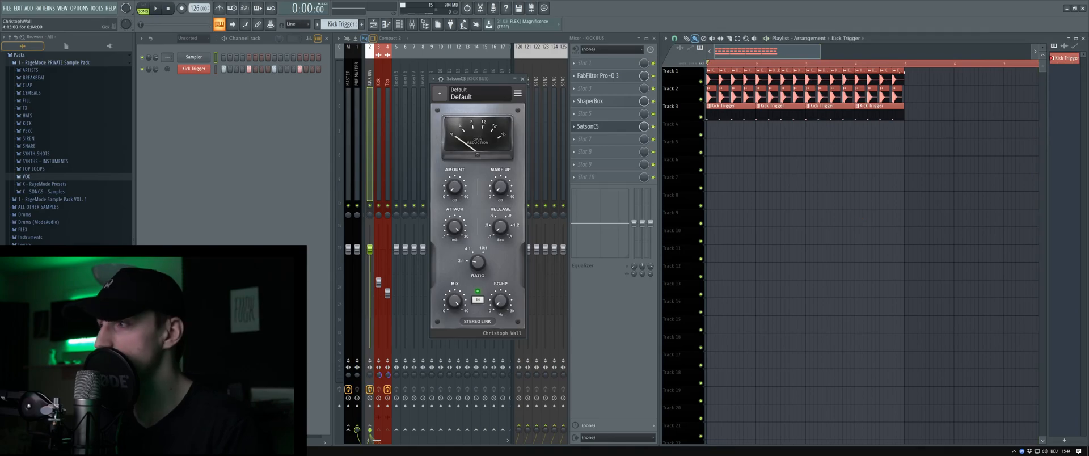
- Play the loop while raising the SatsonCS Amount to about 17.3 dB, and stop playback
scroll(811, 97, "down", 3)
scroll(811, 97, "up", 5)
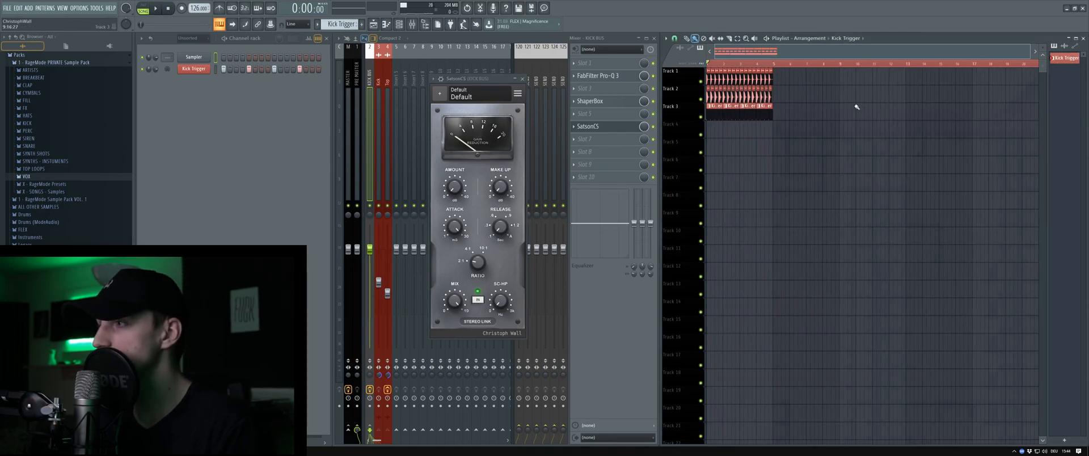
left_click_drag(473, 88, 460, 91)
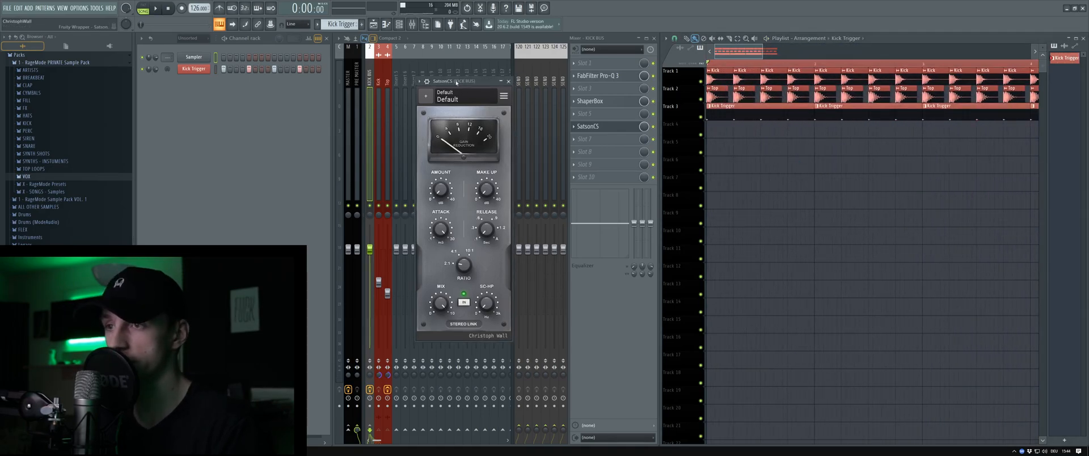
key("space")
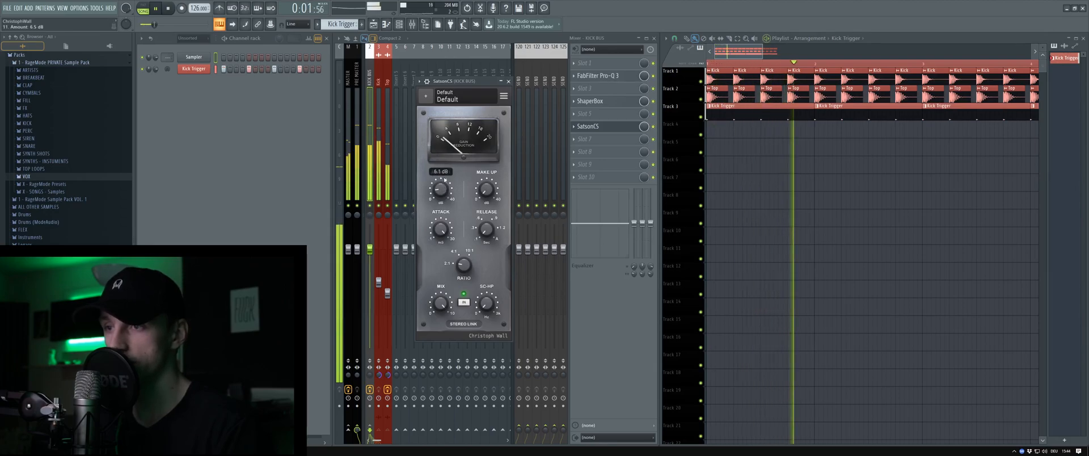
key("space")
left_click_drag(444, 190, 442, 186)
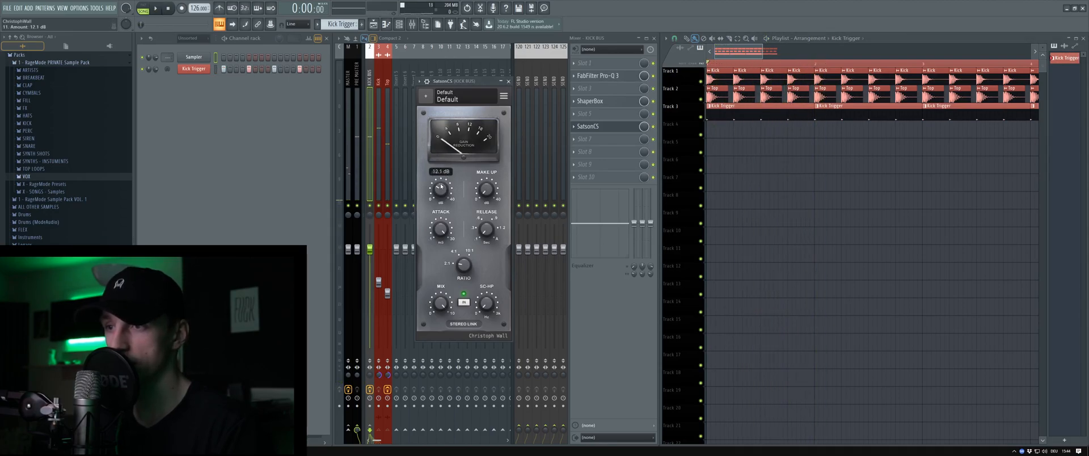
mouse_move(461, 82)
left_mouse_down()
mouse_move(444, 89)
mouse_move(454, 87)
left_mouse_up()
key("space")
left_click_drag(437, 194, 437, 187)
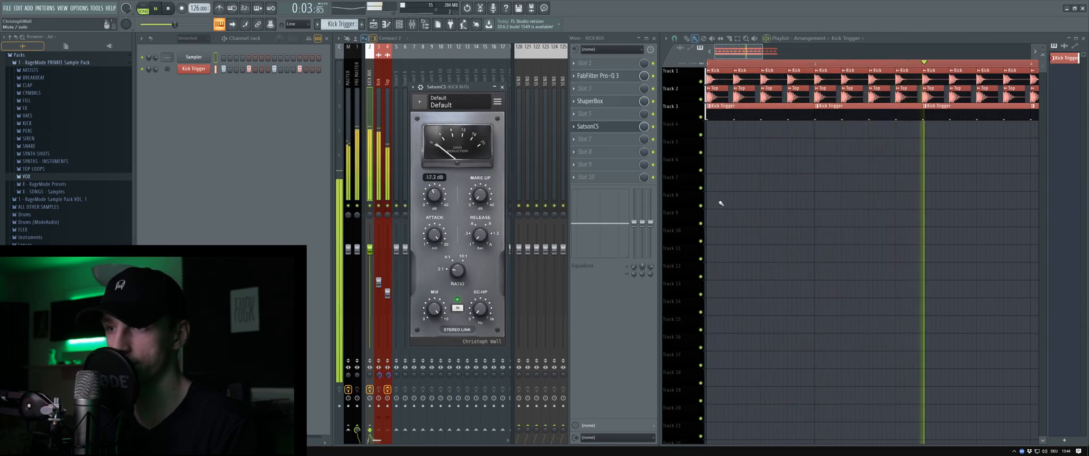
key("space")
- Sweep the SatsonCS Attack across its range, starting at 30 ms, and bring it to about 3.6 ms
left_click_drag(470, 90, 466, 90)
mouse_move(431, 235)
left_mouse_down()
mouse_move(429, 292)
mouse_move(433, 238)
left_mouse_up()
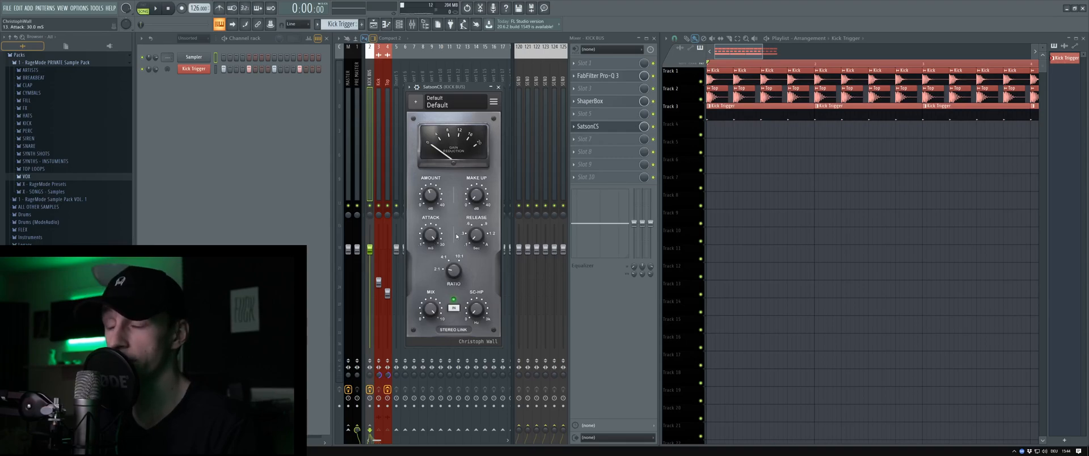
left_click_drag(431, 234, 423, 152)
left_click_drag(448, 87, 447, 68)
left_click_drag(432, 219, 426, 306)
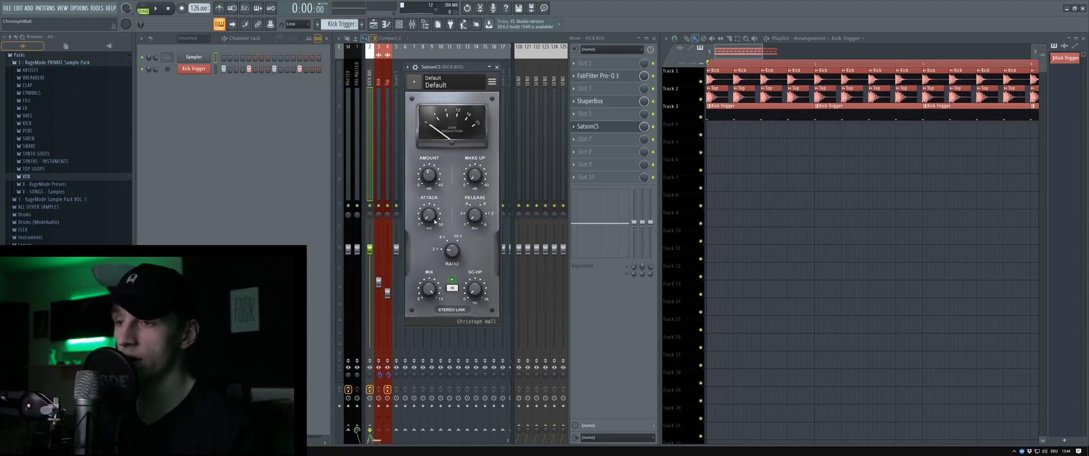
left_click_drag(431, 219, 432, 215)
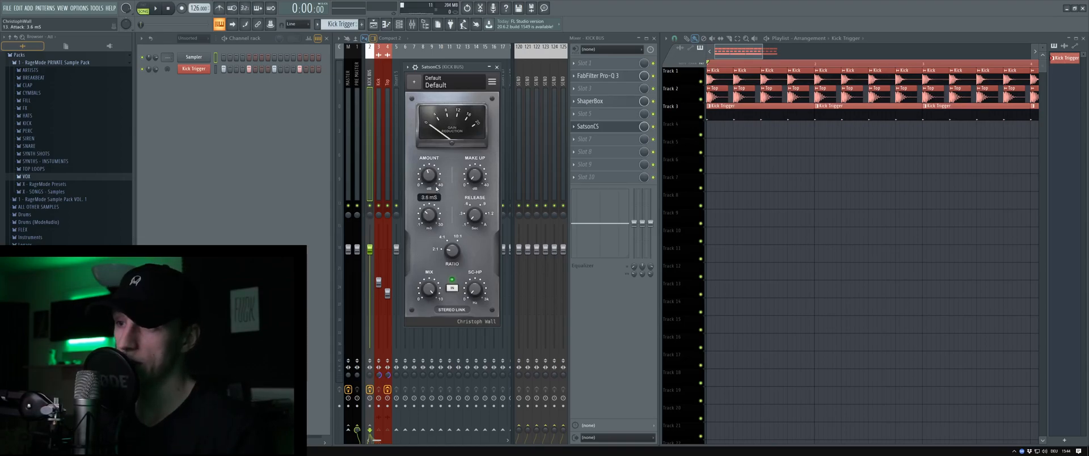
left_click_drag(437, 191, 438, 195)
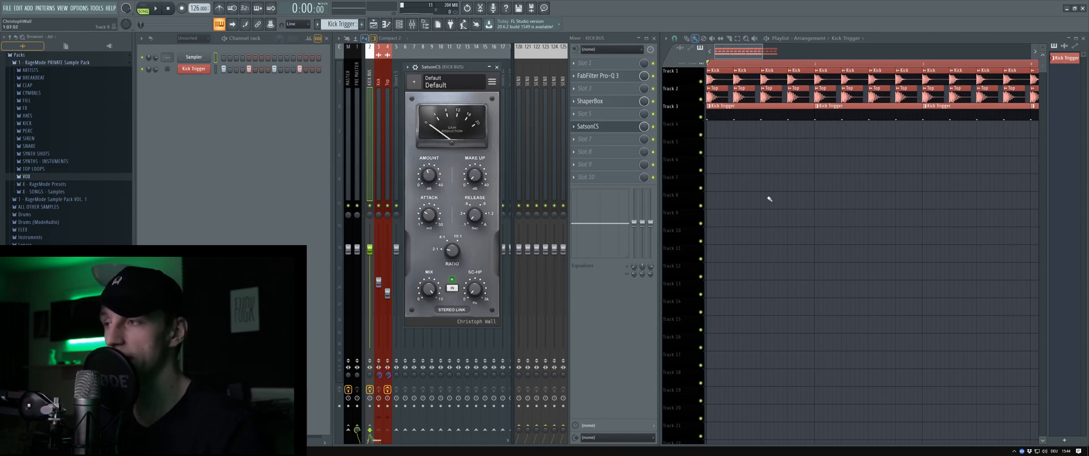
scroll(787, 165, "down", 5)
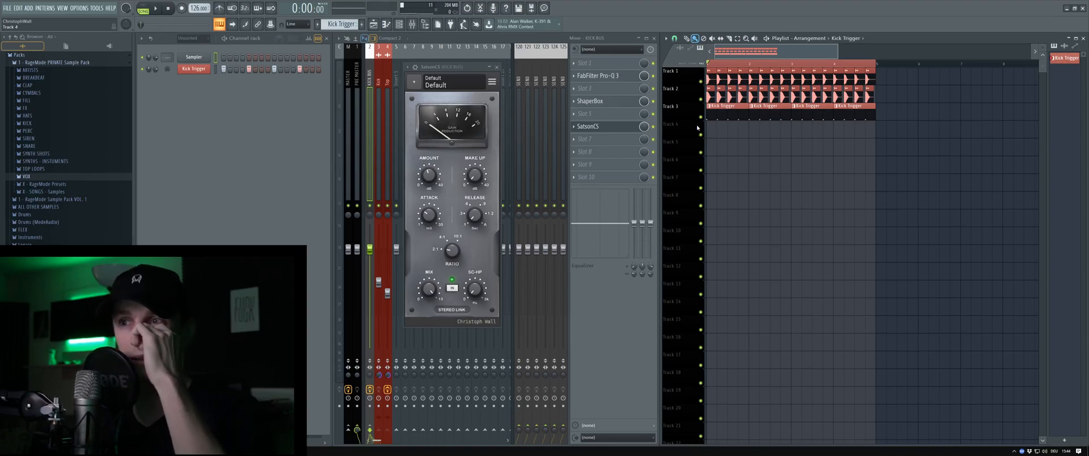
- Dial in SatsonCS during playback with Amount 13.2 dB, Make Up 7.4 dB and Attack 4.9 ms, and close its window
left_click_drag(461, 77, 474, 78)
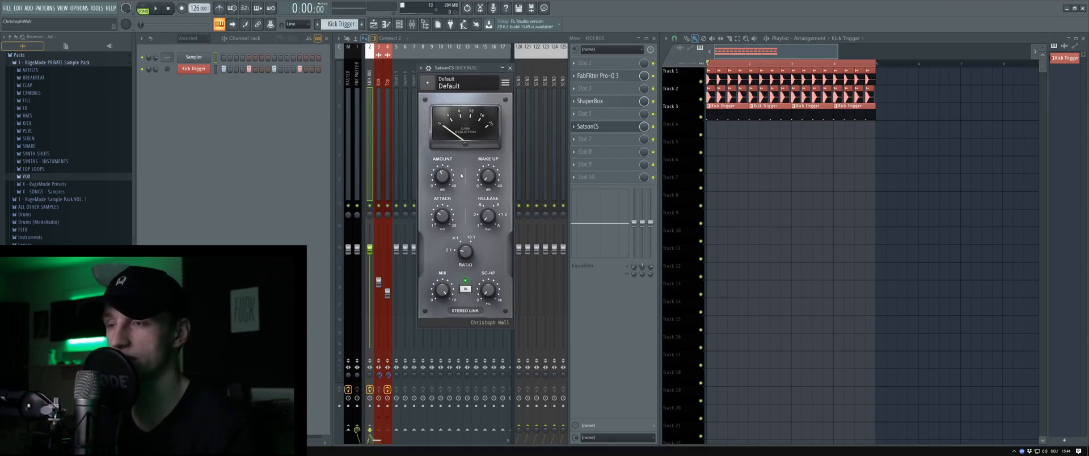
left_click_drag(448, 220, 448, 236)
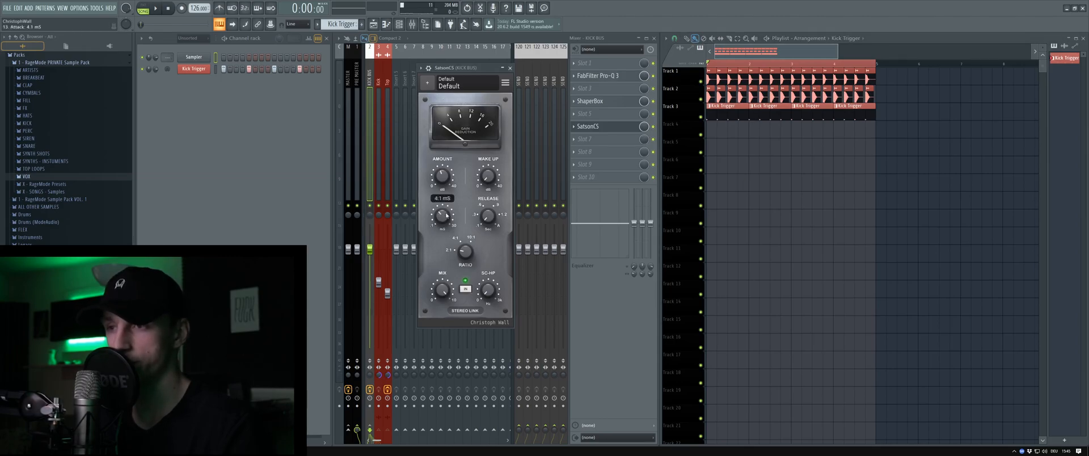
left_click_drag(490, 182, 491, 175)
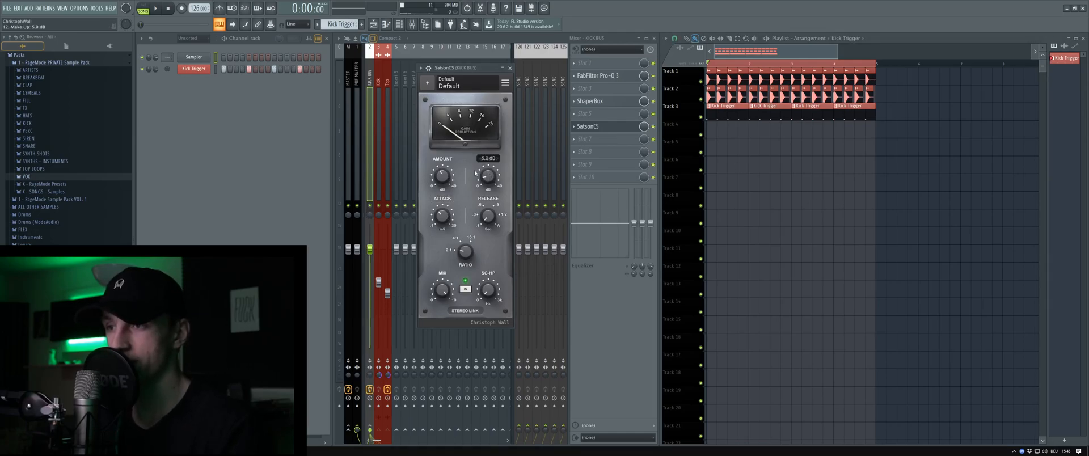
key("space")
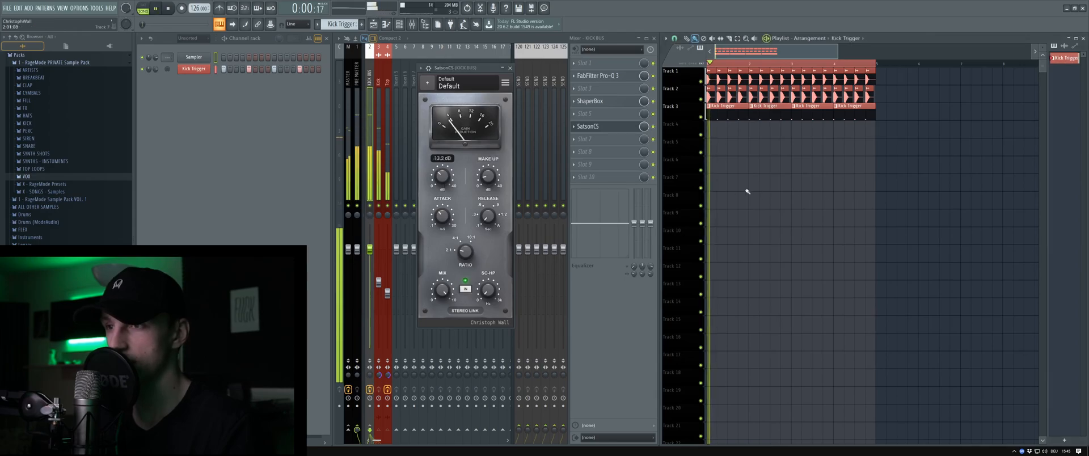
left_click_drag(489, 178, 488, 174)
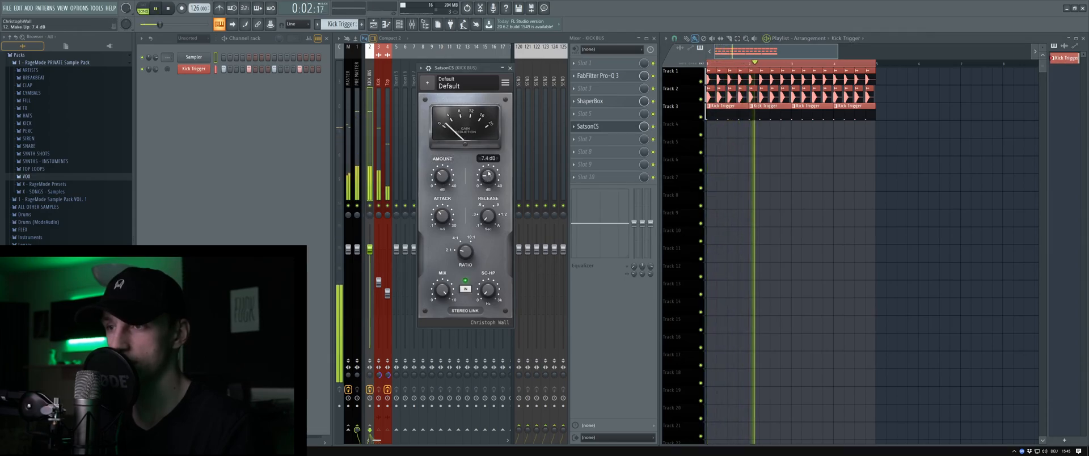
left_click_drag(488, 215, 444, 214)
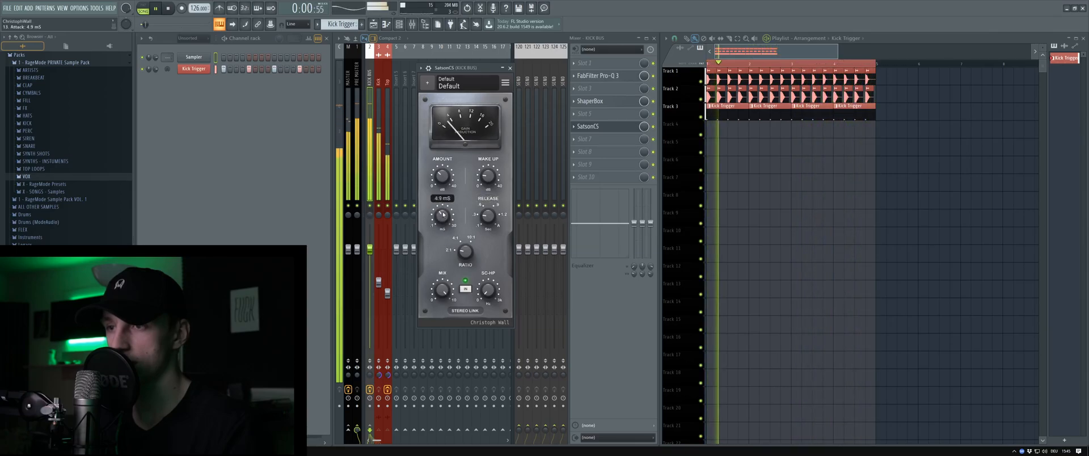
left_click_drag(465, 68, 483, 77)
key("space")
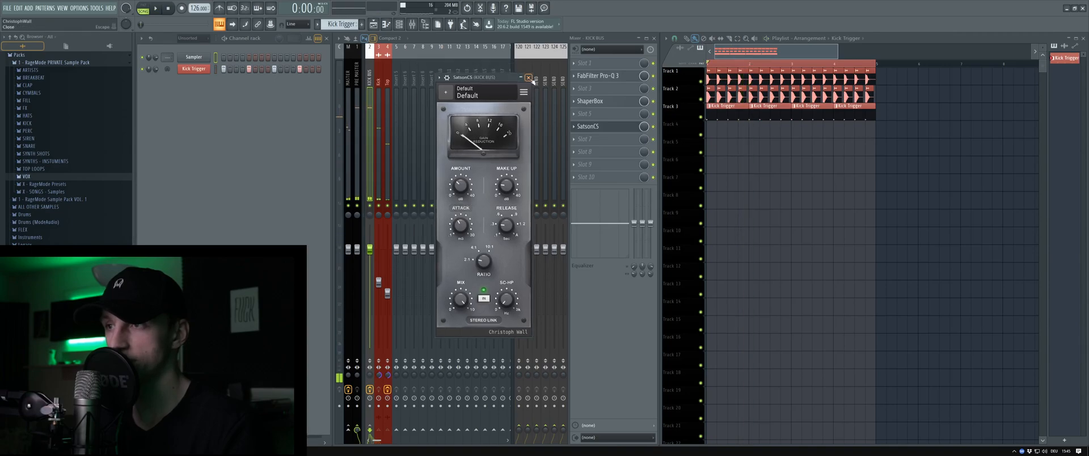
left_click(528, 77)
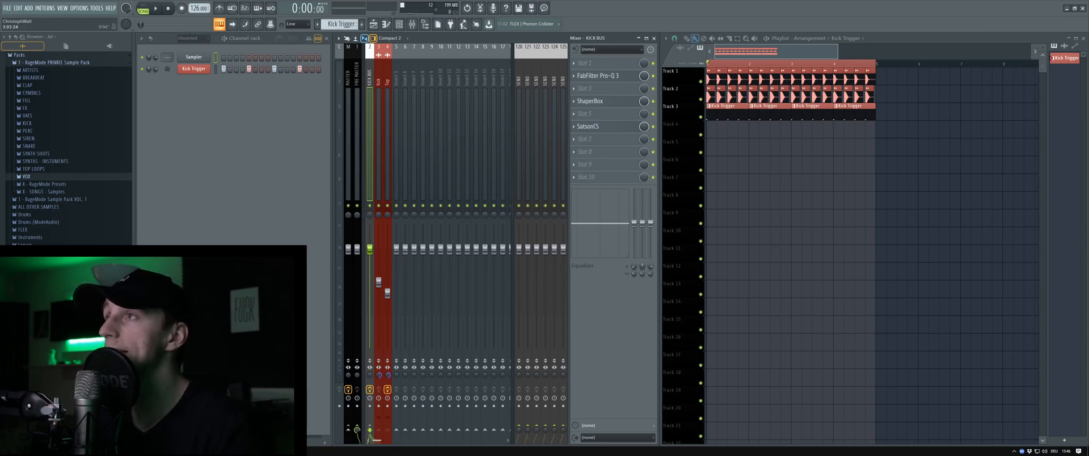
- Reopen SatsonCS on the KICK BUS to check it, close it and play the arrangement briefly
left_click(590, 129)
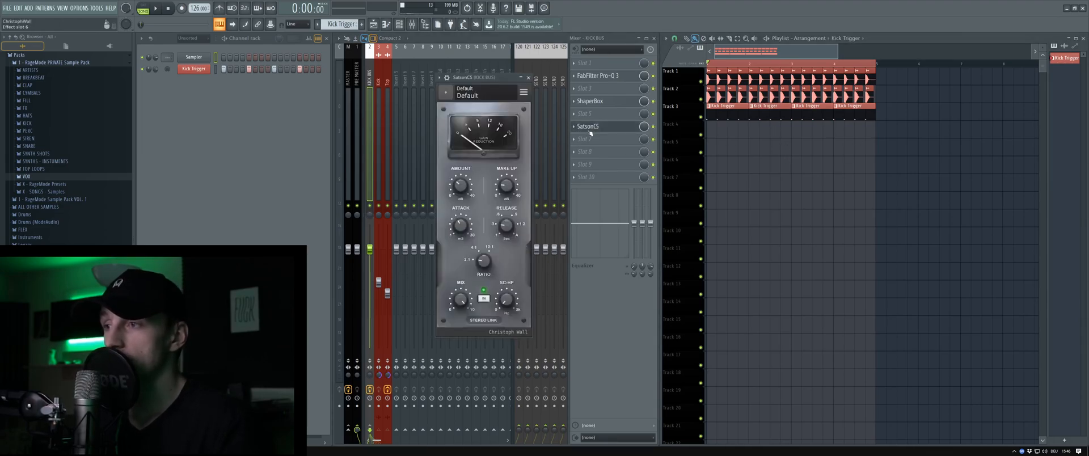
left_click_drag(481, 86, 483, 103)
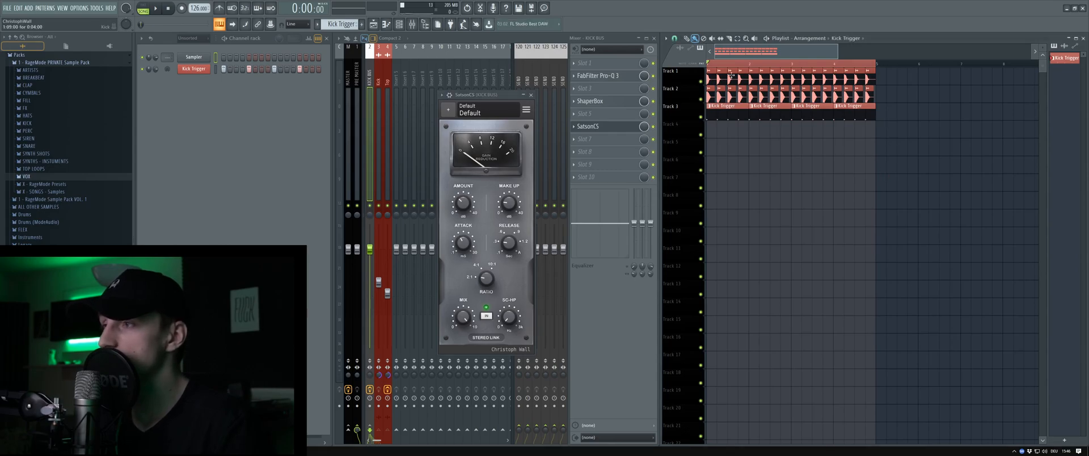
left_click(531, 95)
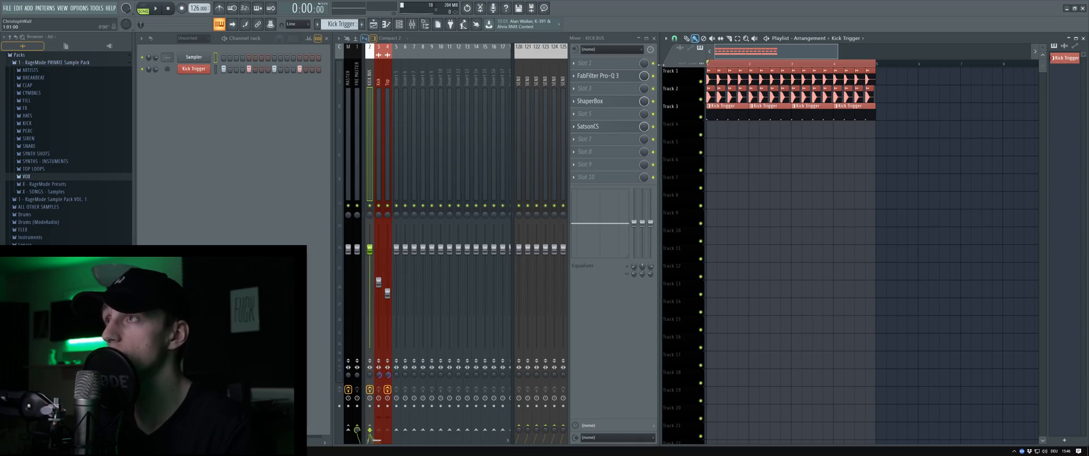
key("space")
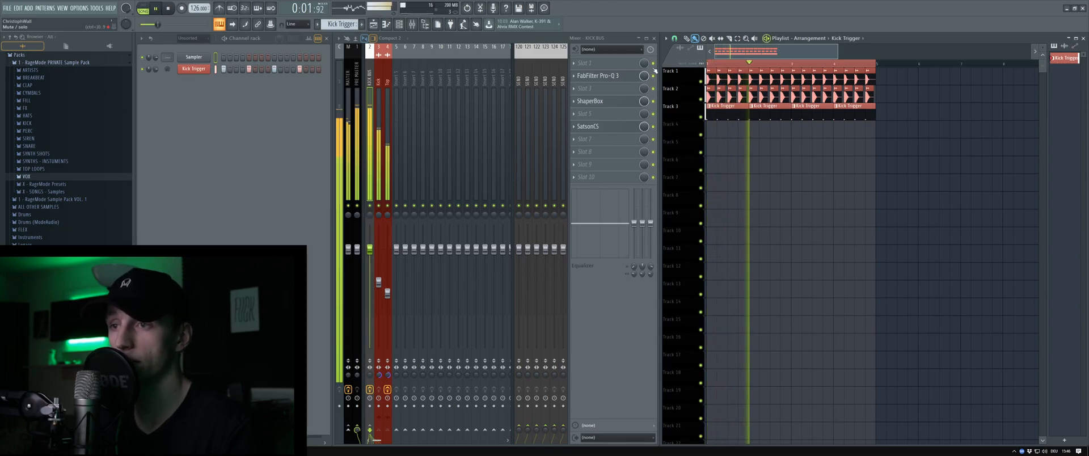
key("space")
- Delete the empty Sampler channel and audition RageMode Hat (3) from the sample pack's HATS folder
right_click(190, 57)
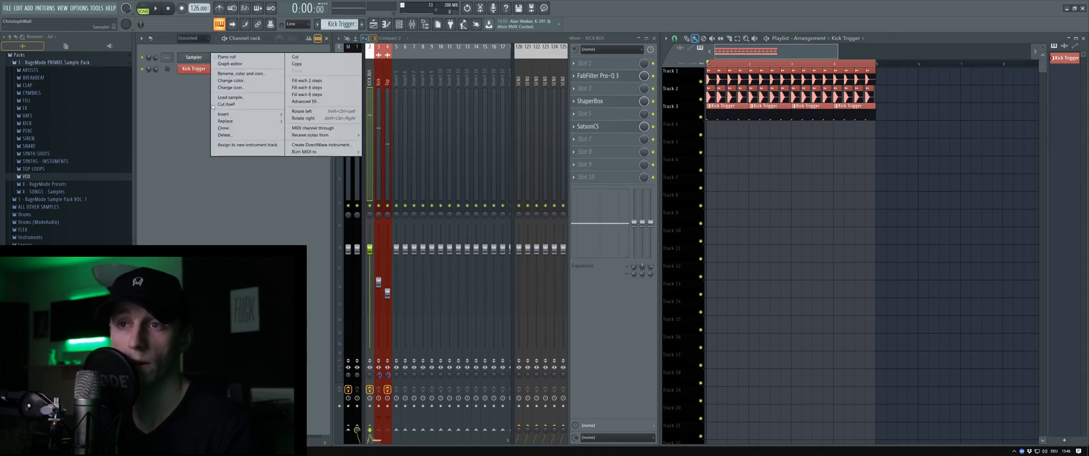
left_click(232, 138)
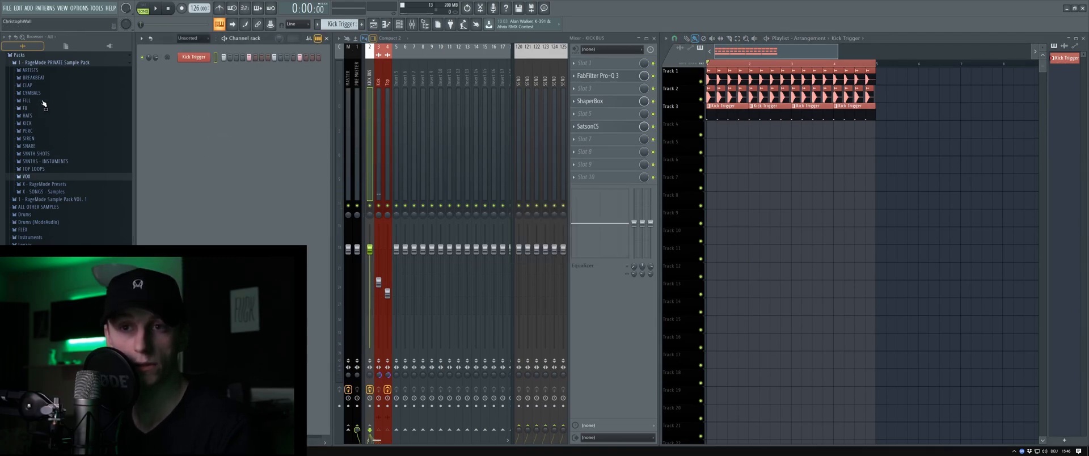
left_click(49, 70)
left_click(48, 71)
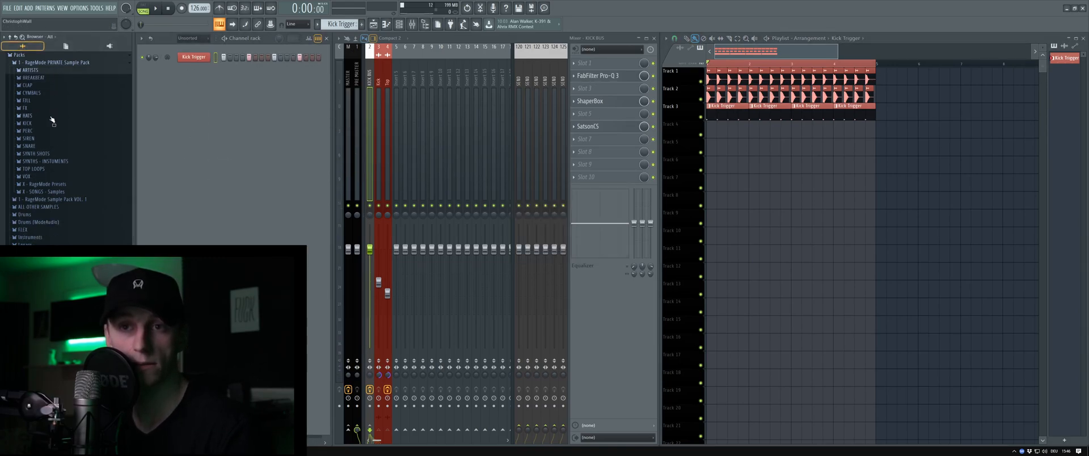
left_click(28, 115)
left_click(46, 137)
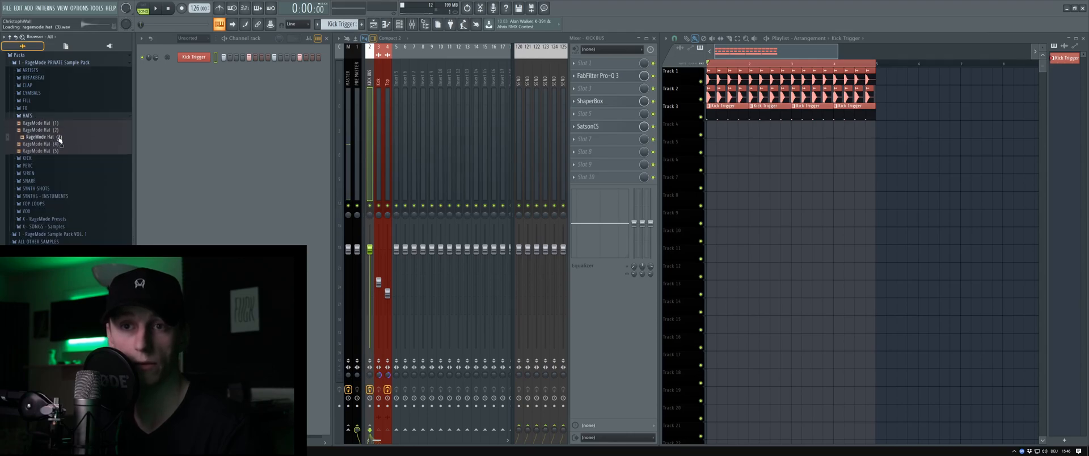
- Place RageMode Hat (3) on Track 4 as four offbeat hits across the first bar
left_click_drag(60, 139, 728, 132)
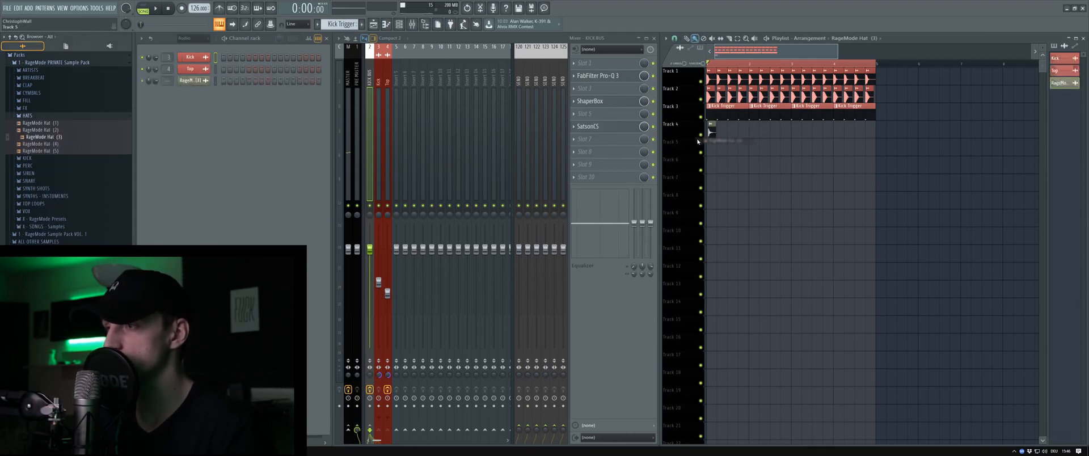
left_click(780, 132)
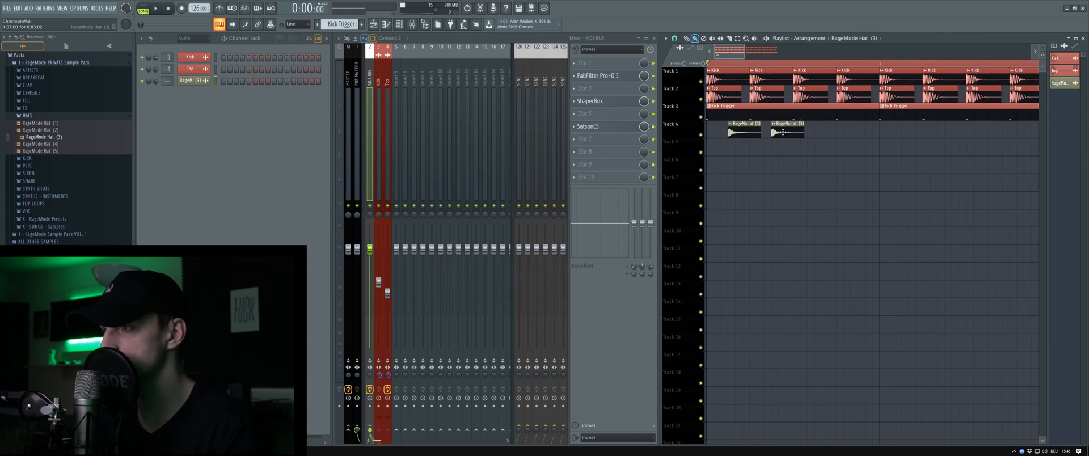
left_click(874, 131)
left_click(831, 130)
scroll(840, 132, "down", 2)
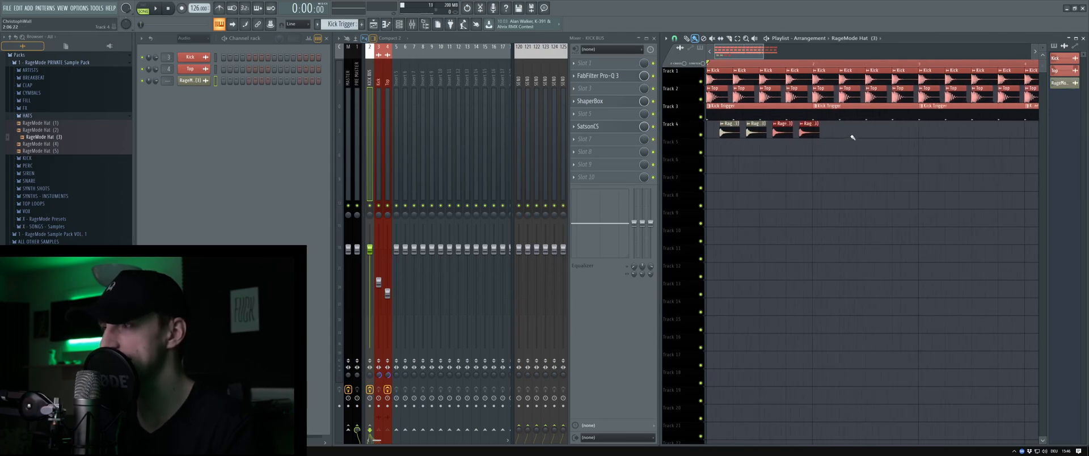
- Select the first bar of hat clips and duplicate it to fill all four bars of Track 4
left_click_drag(851, 136, 717, 130)
scroll(826, 148, "up", 3)
key("ctrl+b")
scroll(820, 154, "down", 5)
left_click_drag(896, 134, 768, 136)
scroll(826, 150, "up", 3)
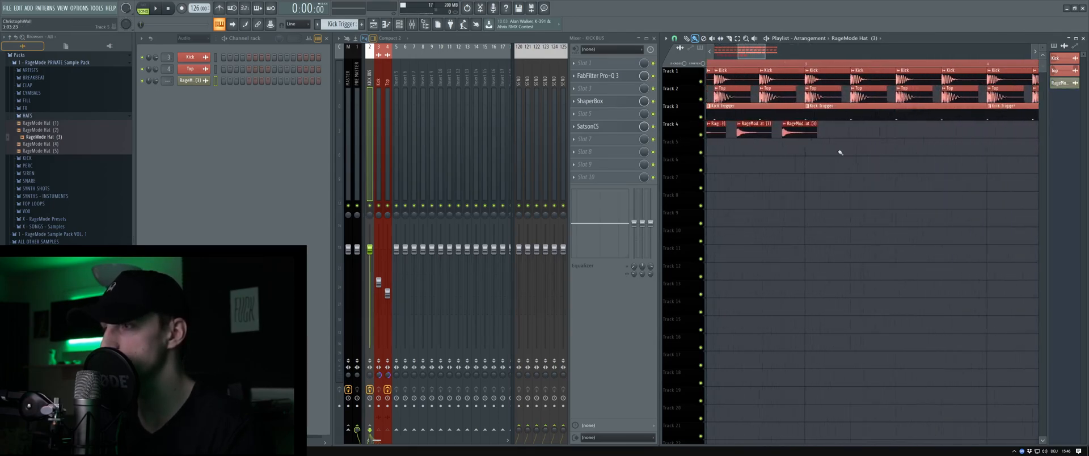
key("ctrl+b")
key("ctrl+b")
scroll(810, 160, "down", 5)
key("ctrl+d")
- Rename the RageMode Hat (3) channel as Hat and colour it red like the kick layers
double_click(757, 132)
key("F2")
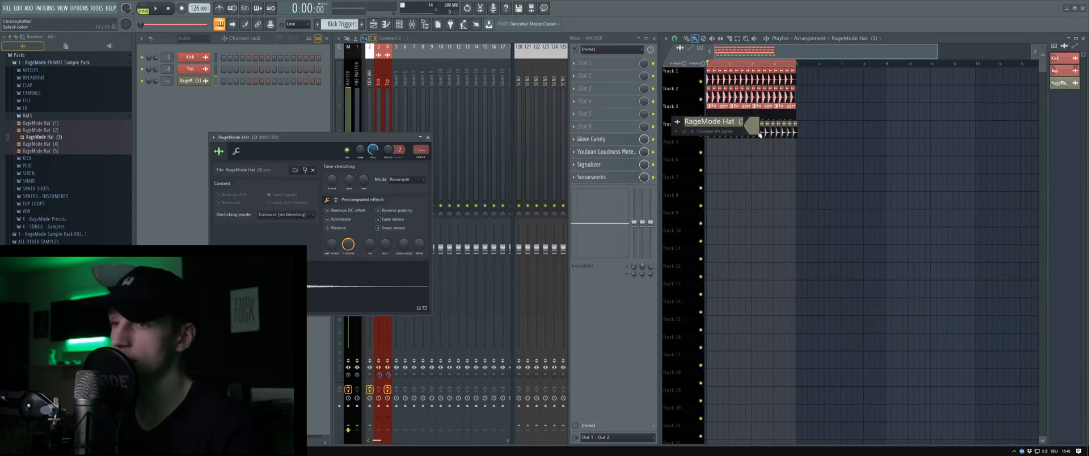
type("Hat")
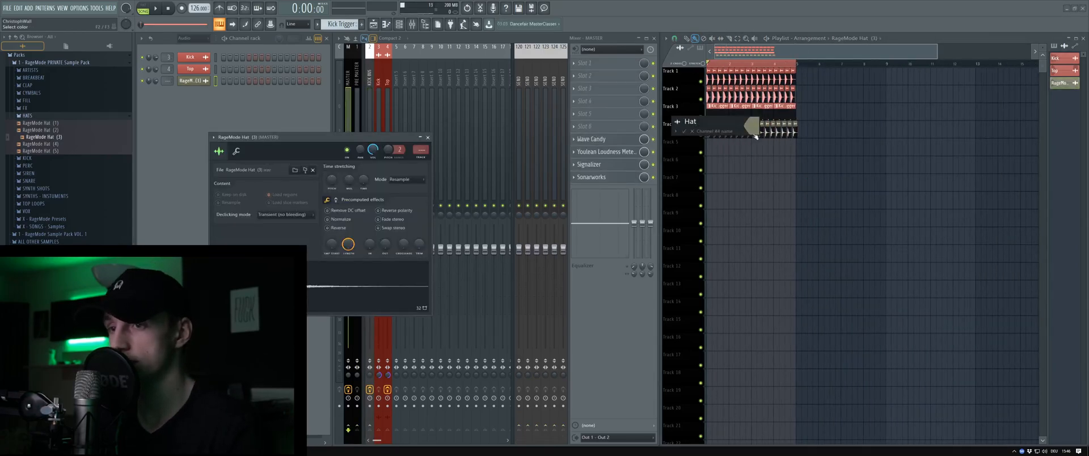
left_click(753, 126)
left_click(762, 161)
key("Return")
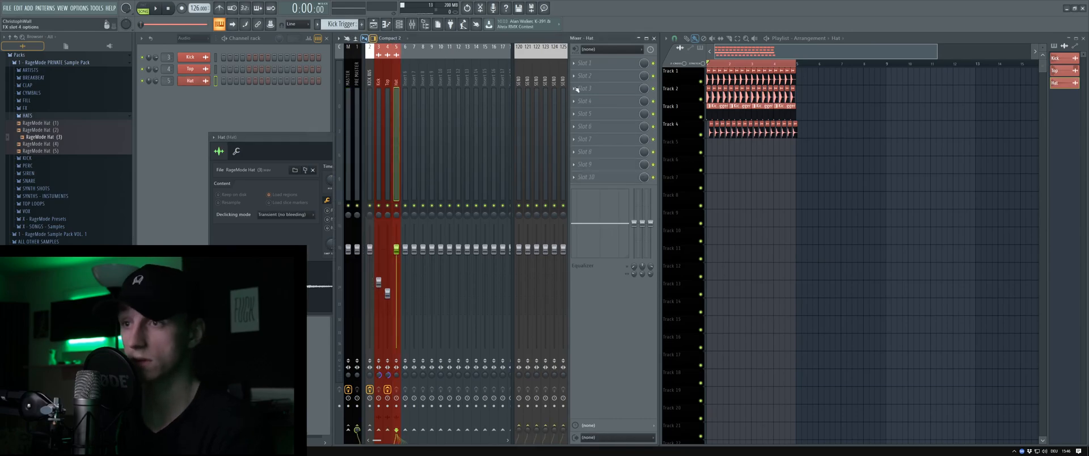
- Link the Hat channel to mixer insert 6, leaving insert 5 free before it
left_click(404, 74)
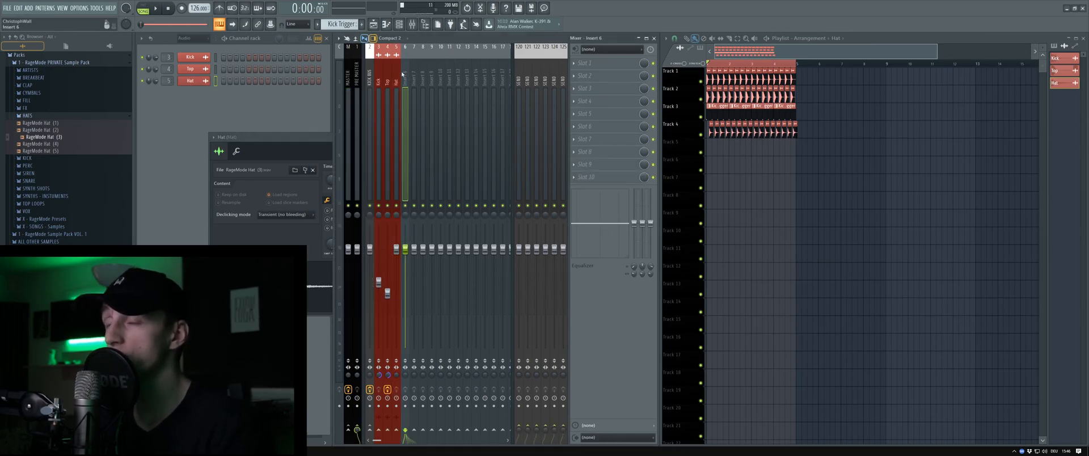
key("ctrl+l")
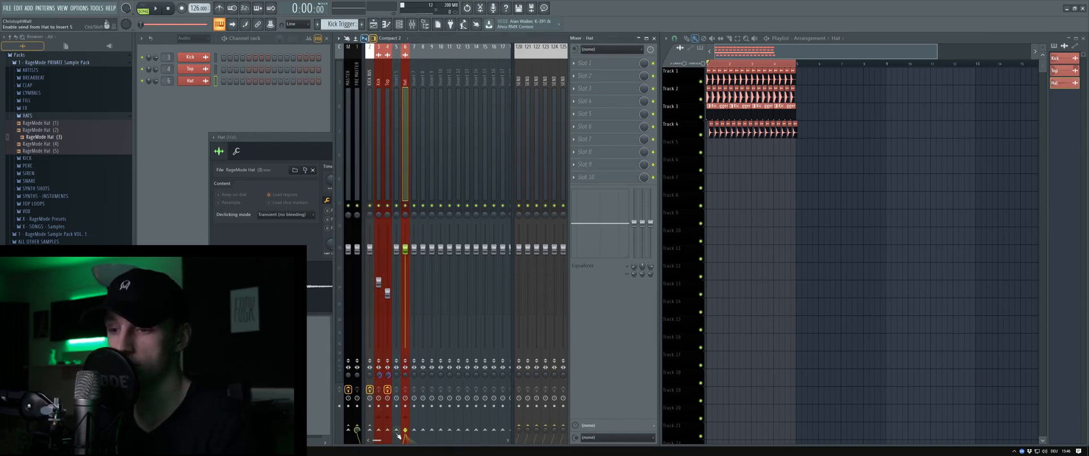
- Route the Hat insert into mixer insert 5 and rename that insert TOP BUS, coloured white like the KICK BUS
left_click(390, 193)
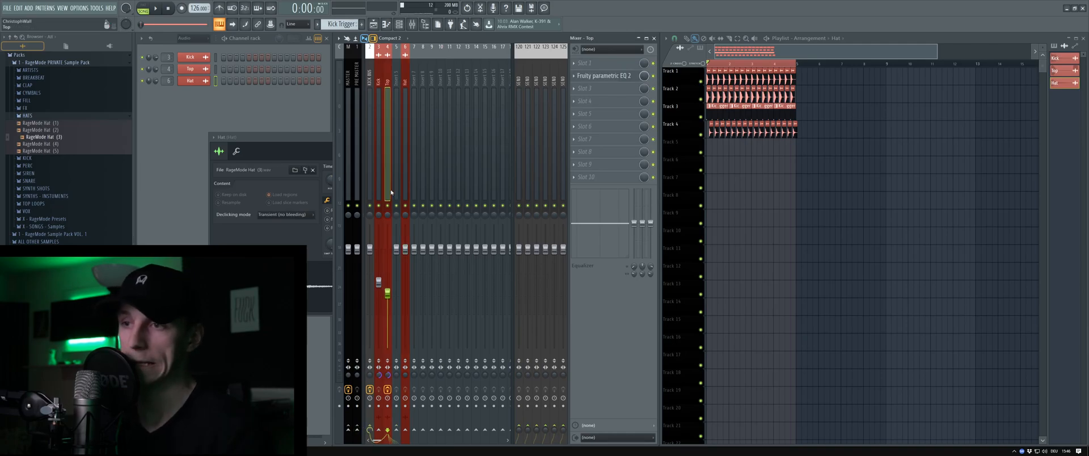
right_click(393, 193)
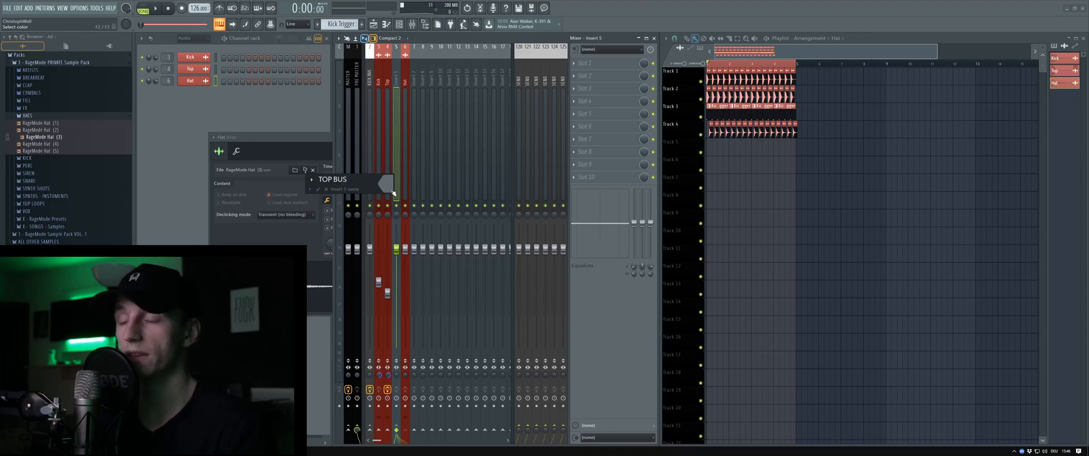
left_click(393, 192)
left_click(399, 226)
key("Return")
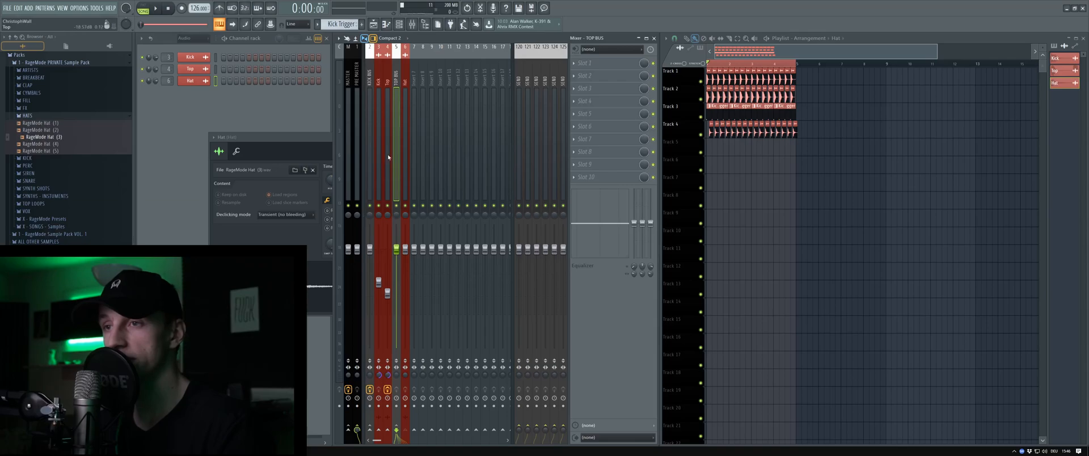
left_click(370, 249)
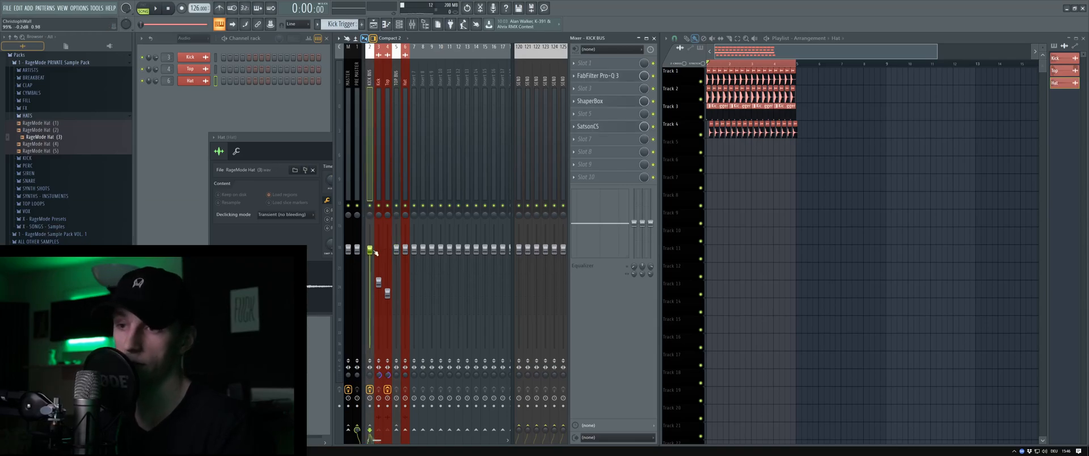
right_click(374, 252)
left_click(380, 256)
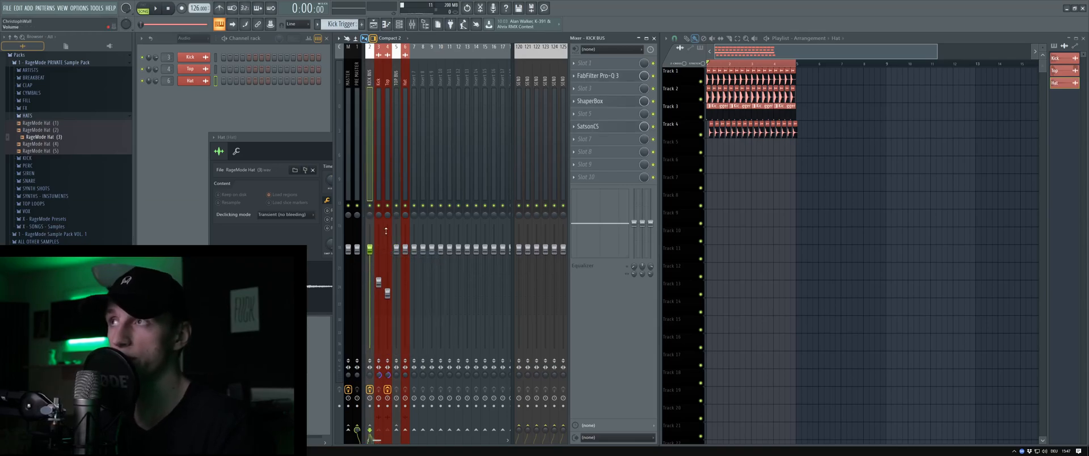
left_click(399, 264)
left_click(410, 258)
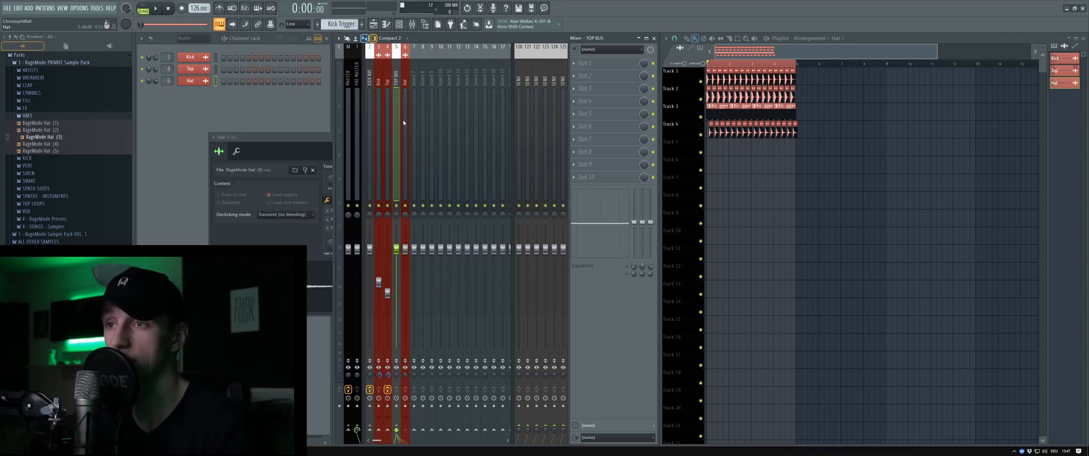
left_click(407, 89)
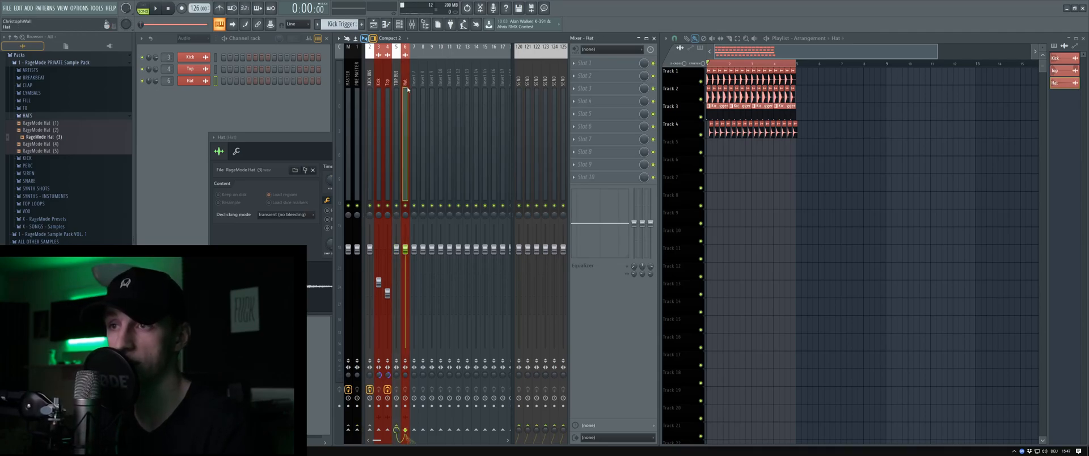
left_click(397, 94)
- Play the loop and lower the Hat insert's volume slightly to balance it against the kick
scroll(708, 158, "up", 4)
key("space")
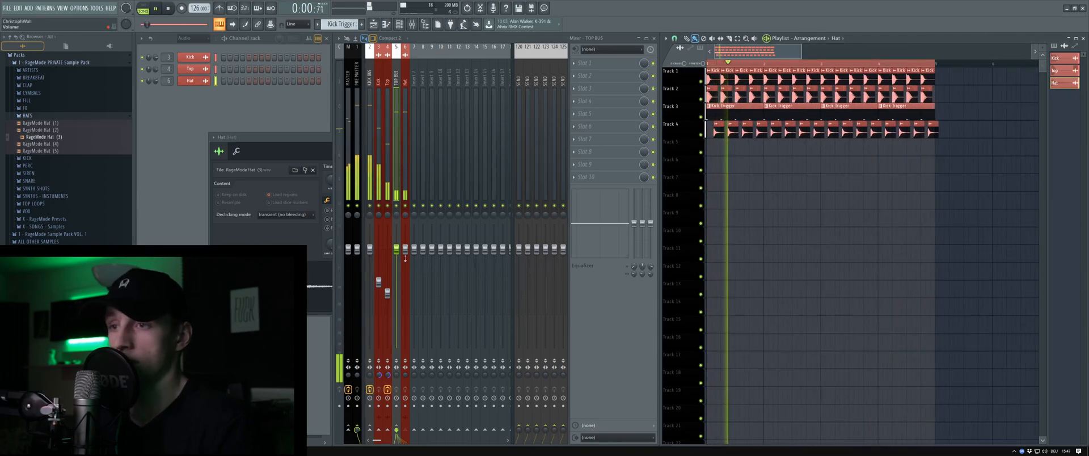
left_click_drag(405, 258, 405, 271)
key("space")
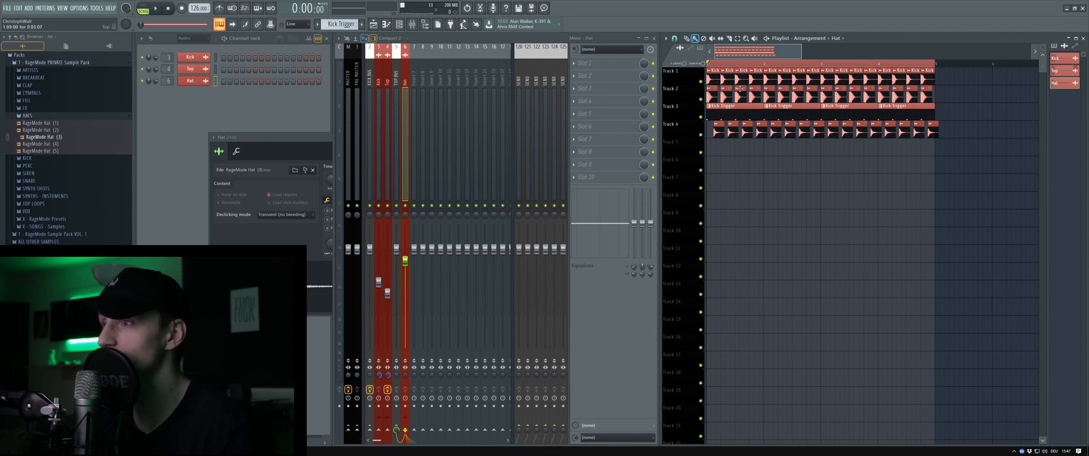
- Add Fruity parametric EQ 2 to slot 3 of the Hat insert with the 120hz CUT preset while the loop plays
key("space")
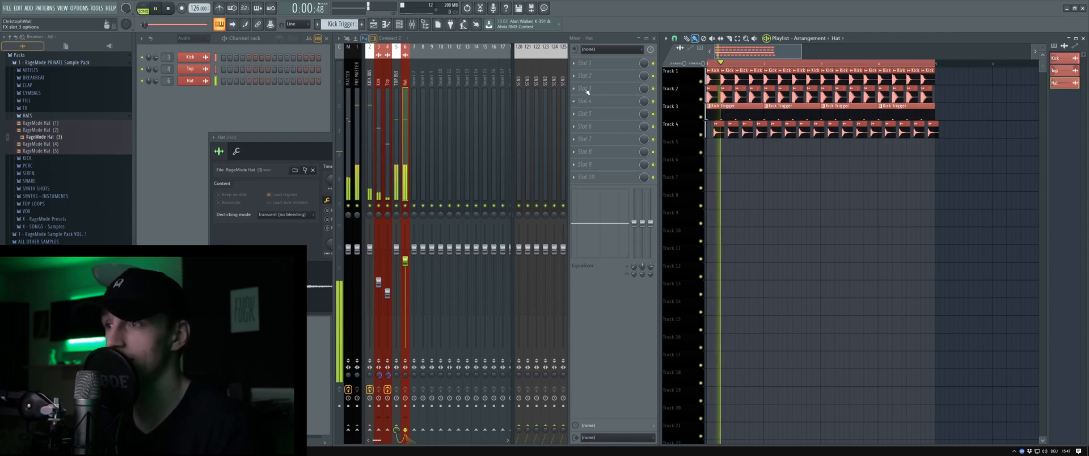
left_click(584, 88)
left_click(721, 404)
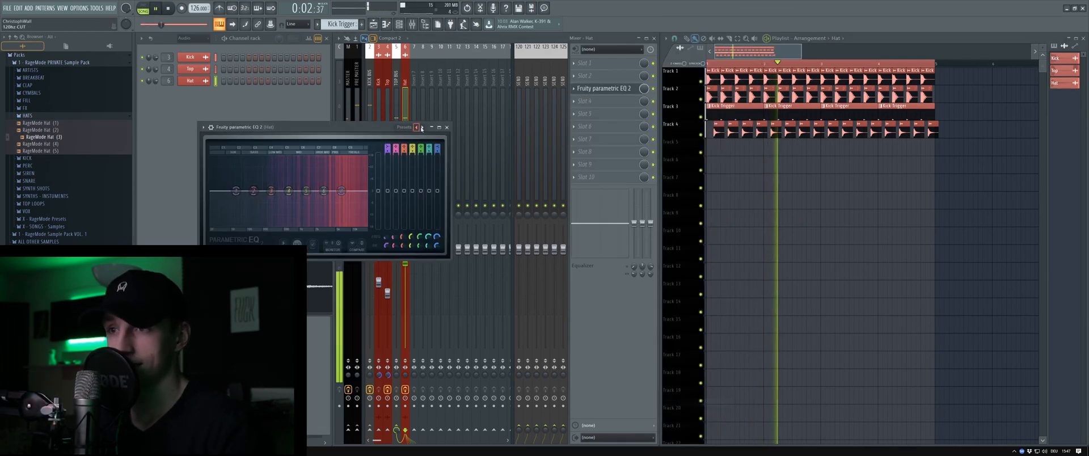
left_click(446, 127)
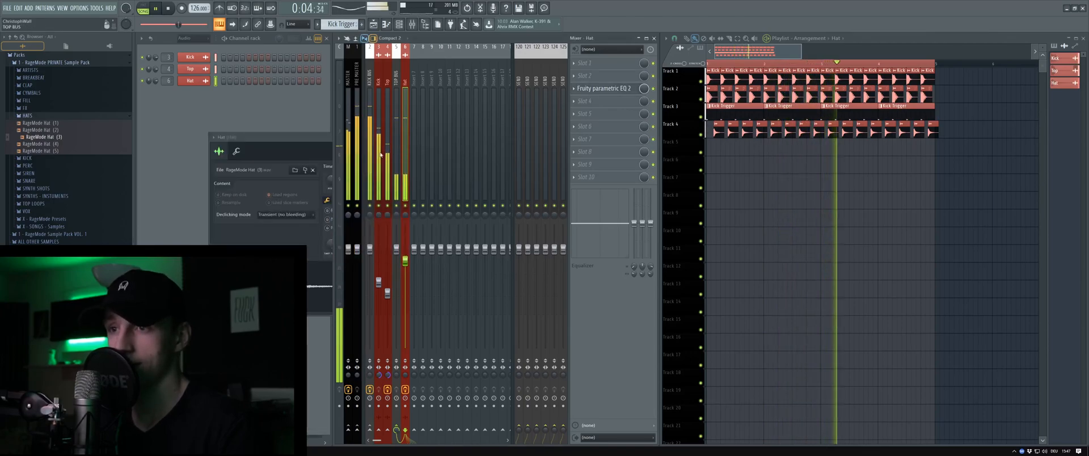
left_click(317, 139)
left_click(425, 139)
key("space")
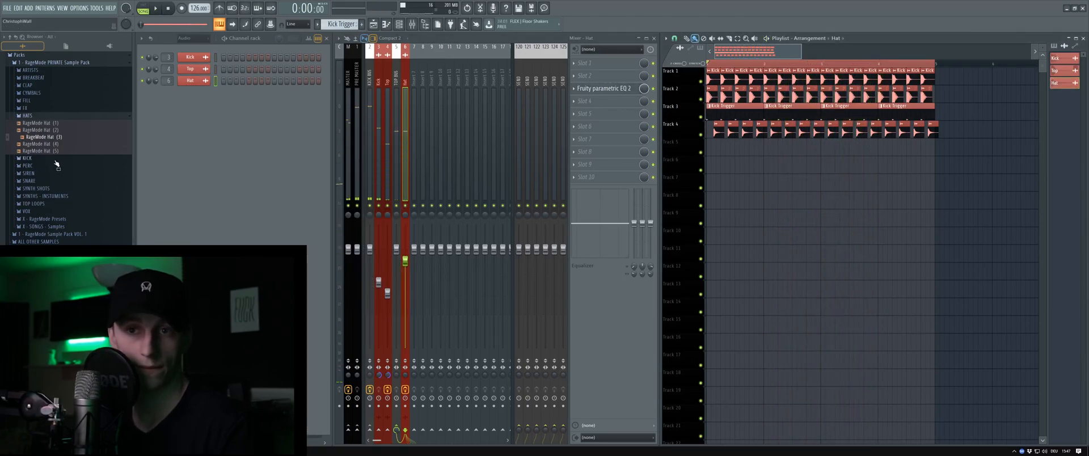
- Preview samples in the CLAP folder and place RageMode Clap (8) on Track 5 on beats 2 and 4 of all four bars
left_click(42, 86)
left_click(55, 128)
left_click(60, 135)
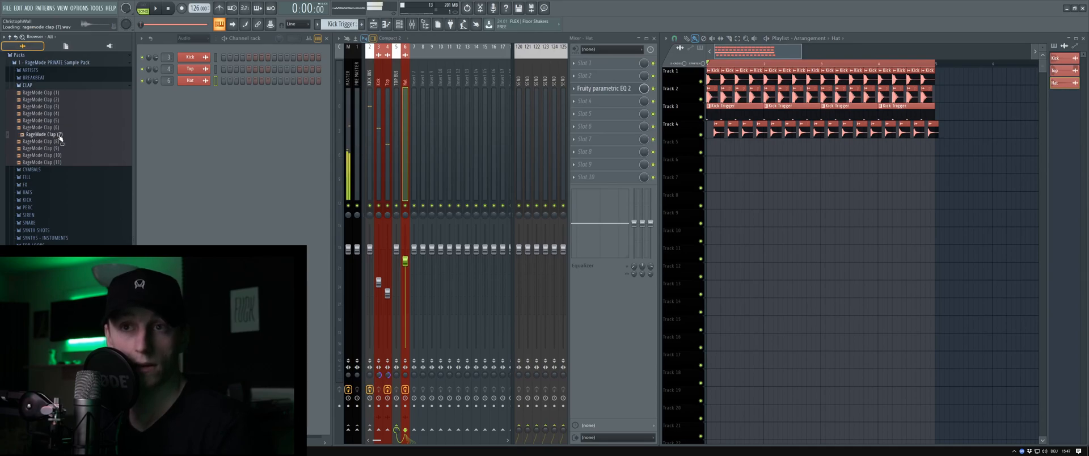
left_click(64, 142)
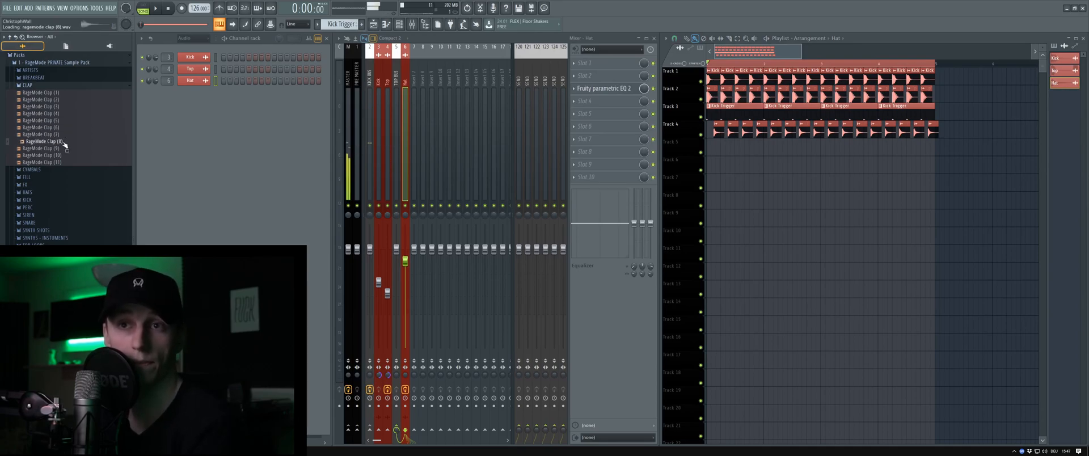
left_click_drag(64, 143, 722, 150)
scroll(738, 150, "up", 3)
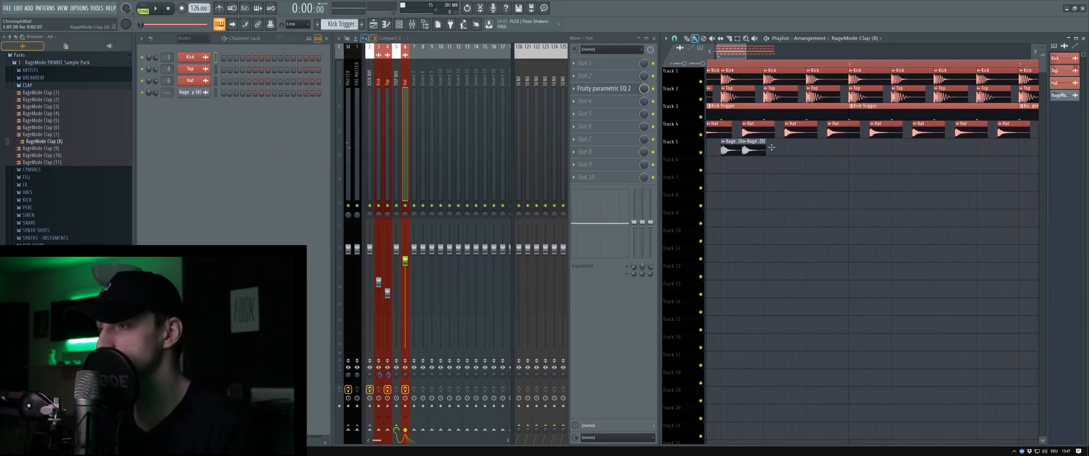
left_click(810, 149)
scroll(815, 164, "up", 6)
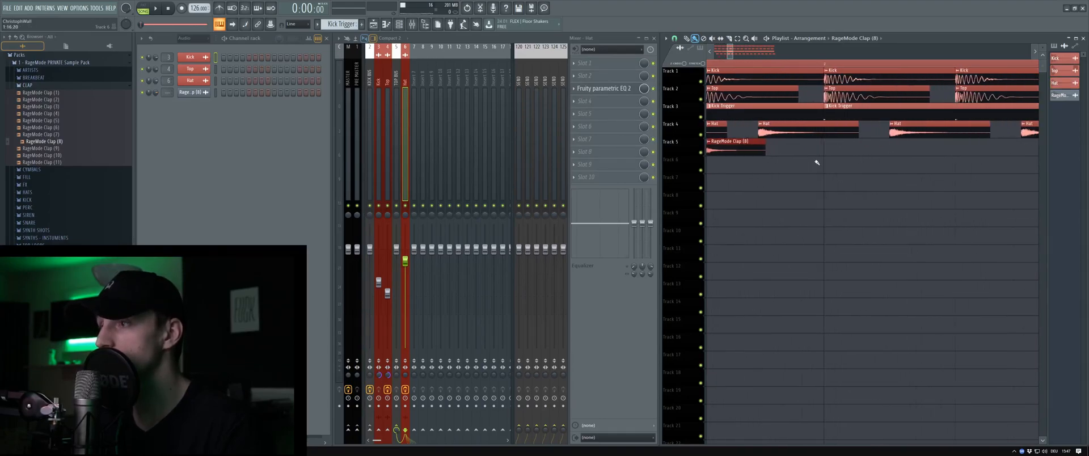
scroll(837, 161, "down", 5)
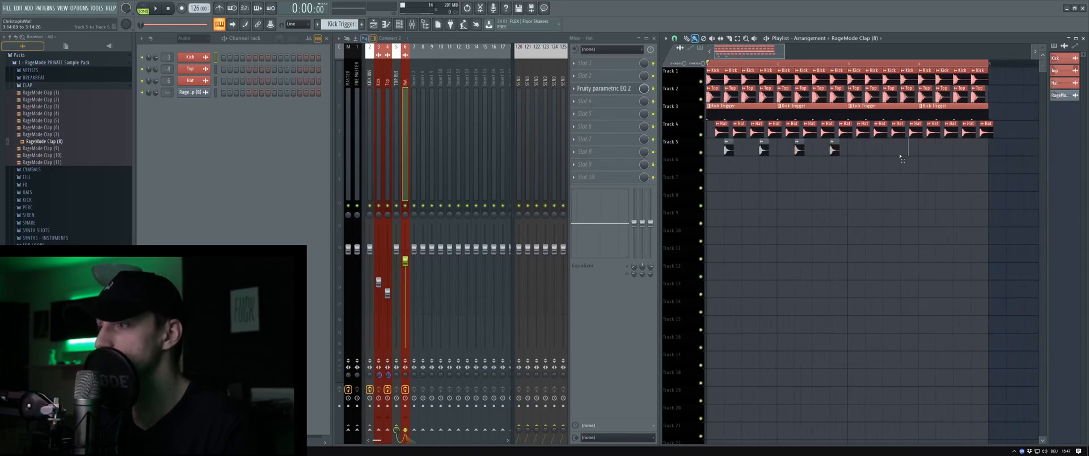
scroll(841, 163, "down", 4)
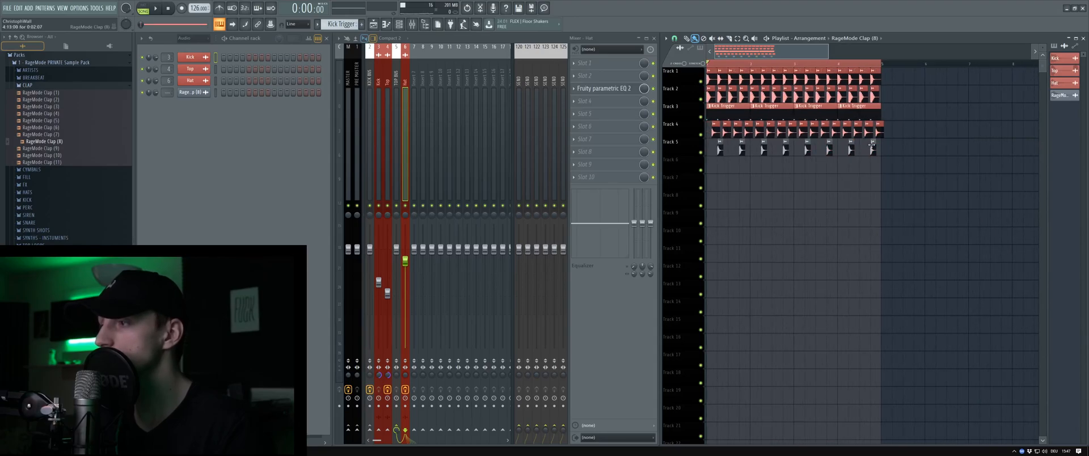
- Rename the RageMode Clap (8) channel as Clap in the drums' red and link it to mixer insert 7
double_click(874, 149)
key("F2")
type("Clap")
left_click(870, 140)
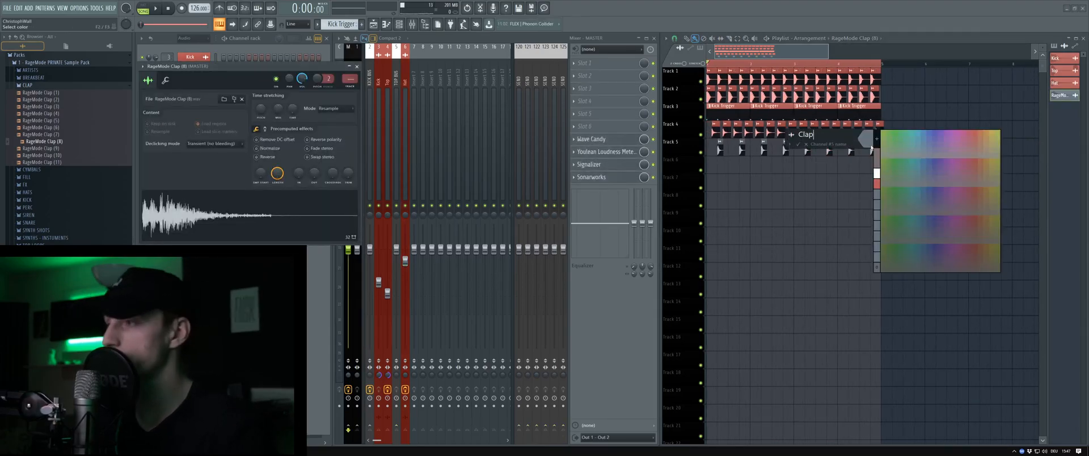
left_click(878, 185)
key("Return")
key("ctrl+l")
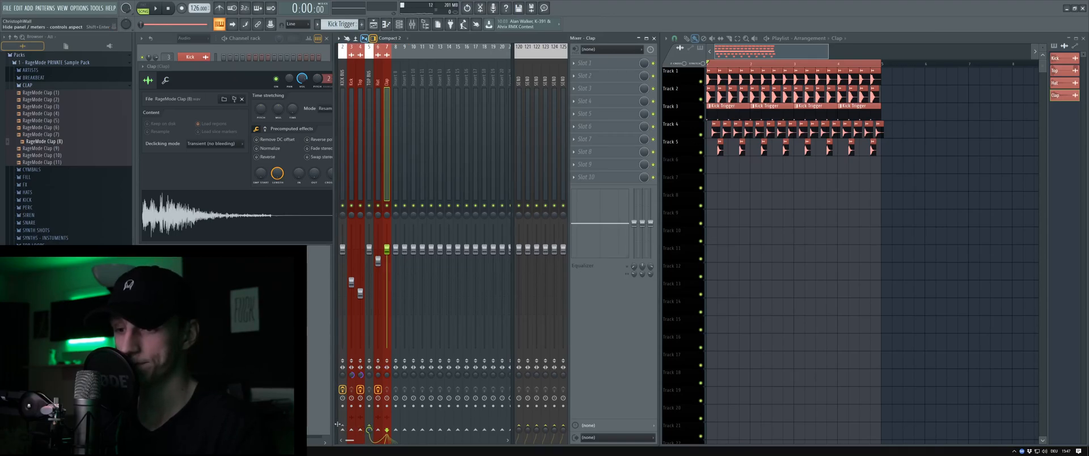
- Add Fruity parametric EQ 2 to slot 3 of the Clap insert and load the 120hz CUT preset
left_click(602, 88)
left_click(698, 402)
right_click(380, 86)
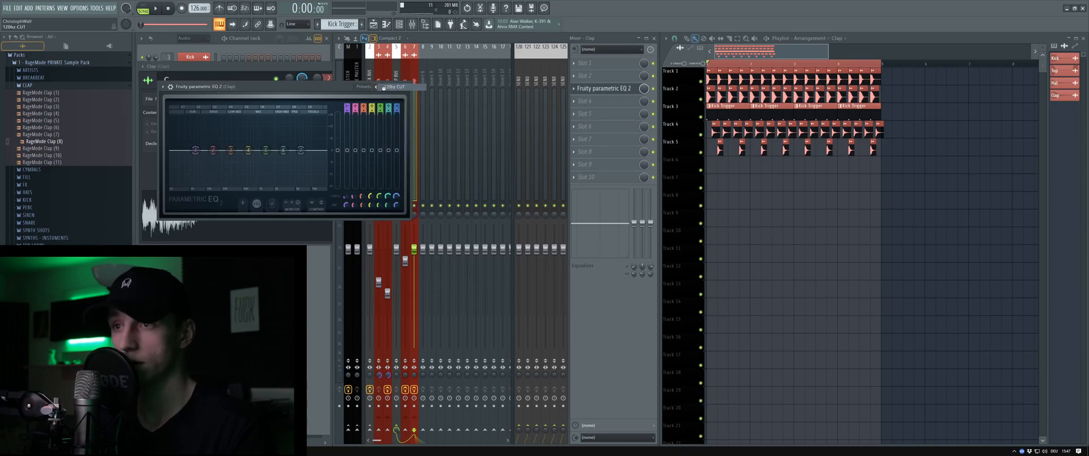
left_click(385, 87)
- Raise the Clap EQ's band 1 high-pass to about 762 Hz and listen to the loop with it
left_click_drag(211, 151, 241, 151)
key("space")
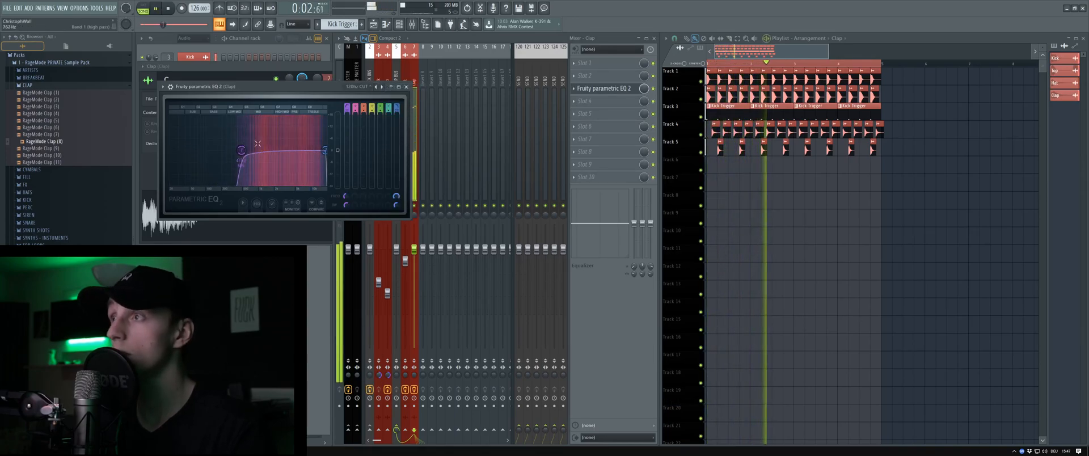
left_click(406, 87)
left_click(324, 67)
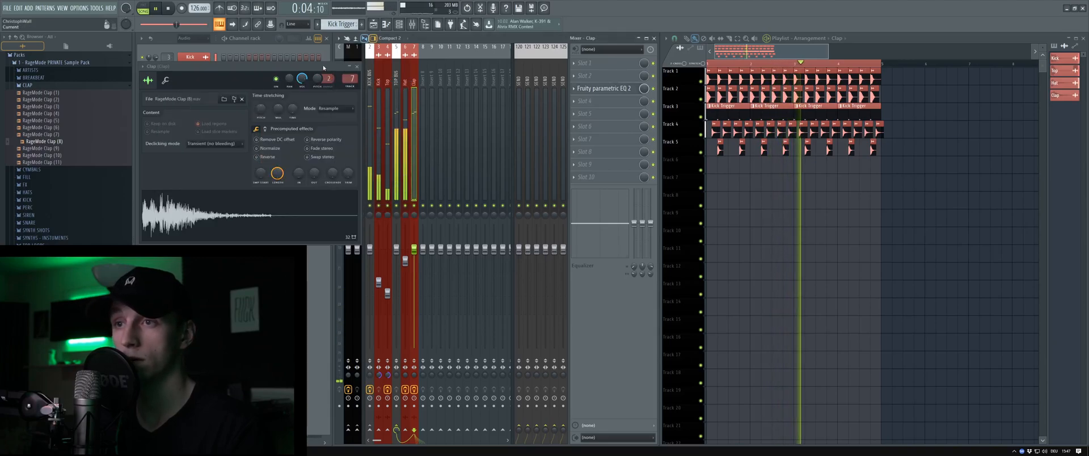
left_click(356, 67)
key("space")
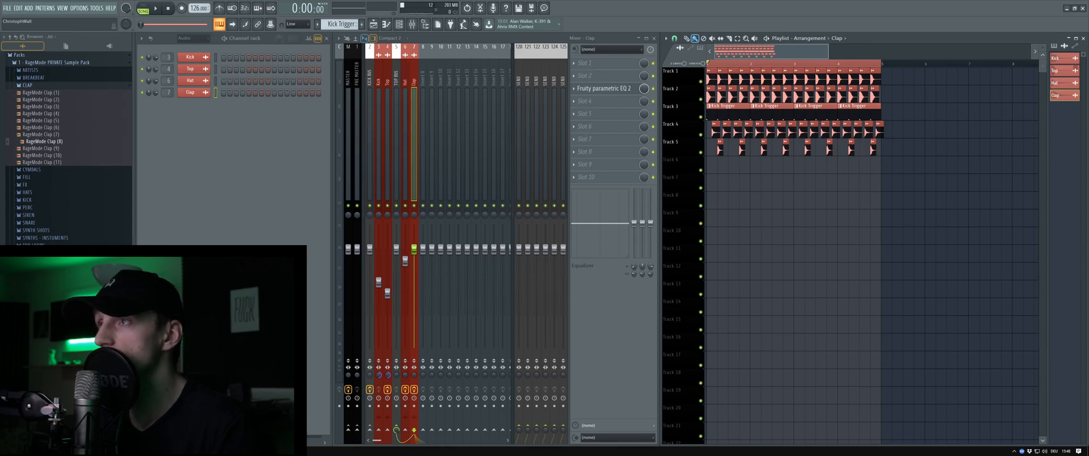
- Examine the PRE MASTER insert and the Wave Candy meter settings on the MASTER insert
left_click(352, 81)
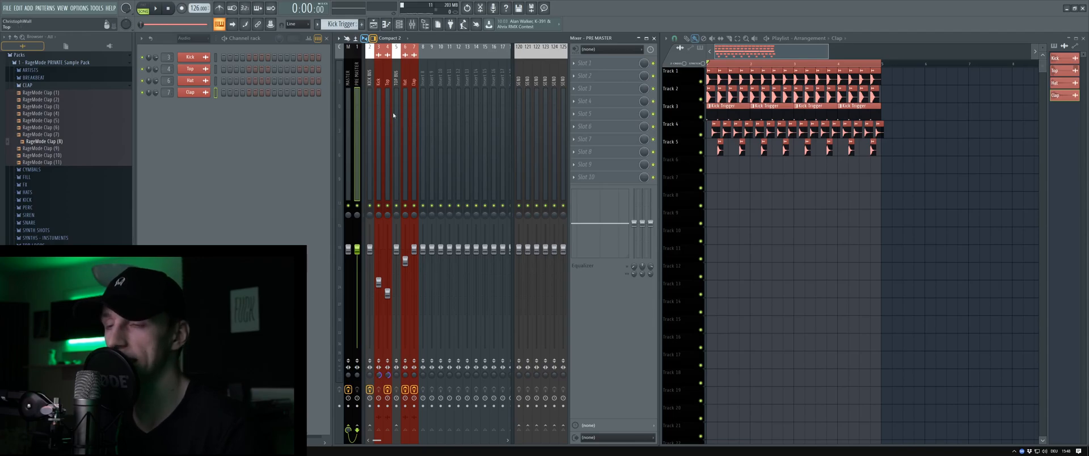
scroll(687, 167, "down", 5)
scroll(680, 166, "up", 4)
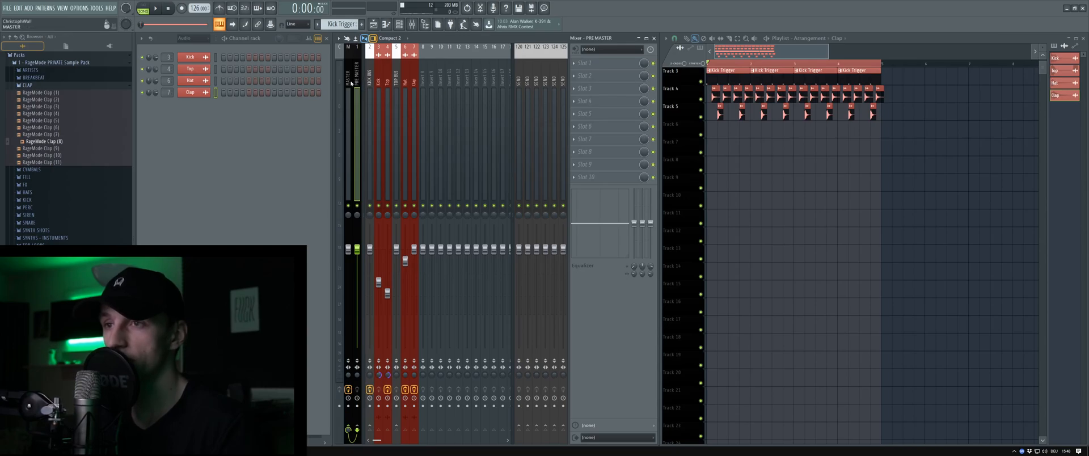
left_click(349, 85)
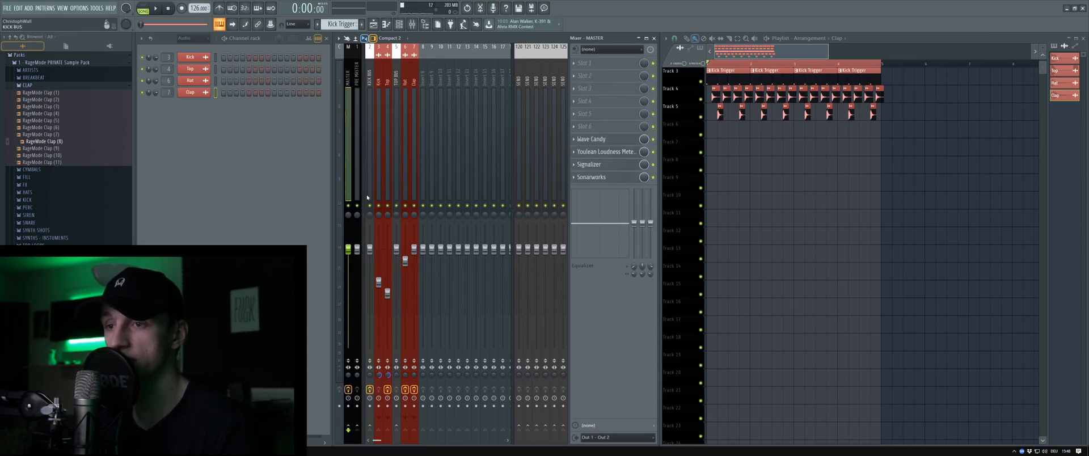
left_click(601, 143)
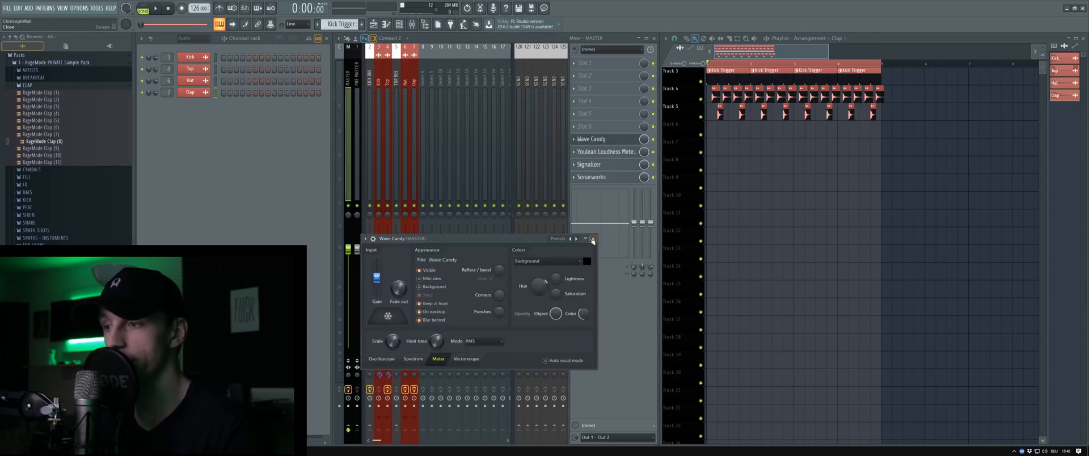
left_click(593, 239)
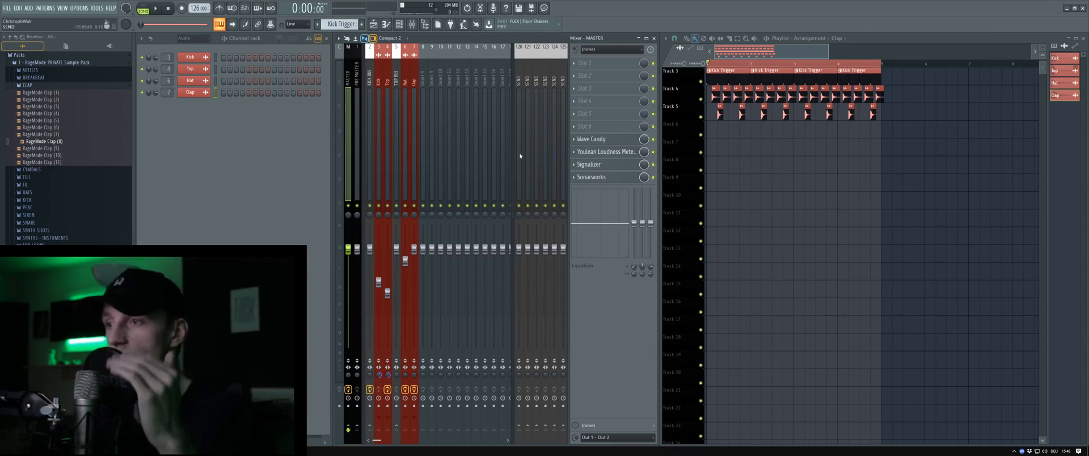
- Examine the Youlean Loudness Meter 2 readings and the Sonarworks calibration curve on the MASTER insert
left_click(601, 153)
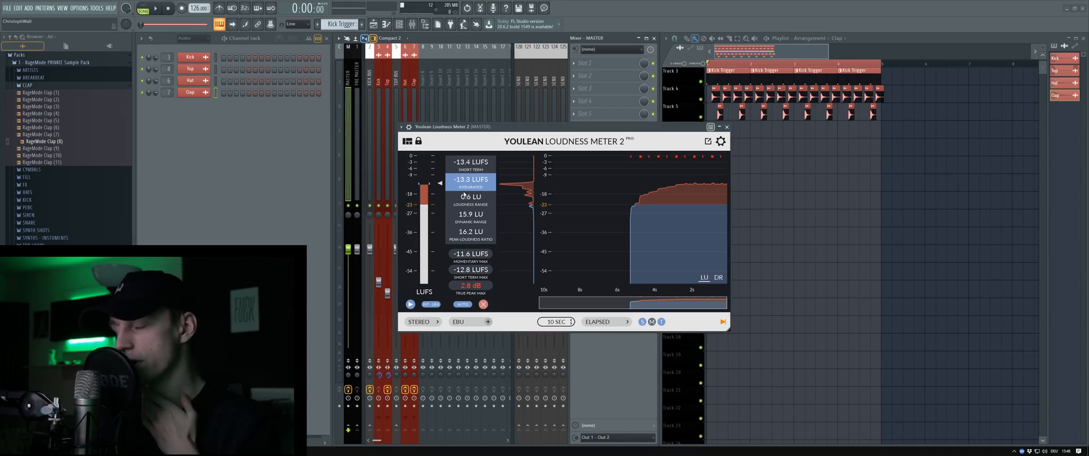
left_click(727, 129)
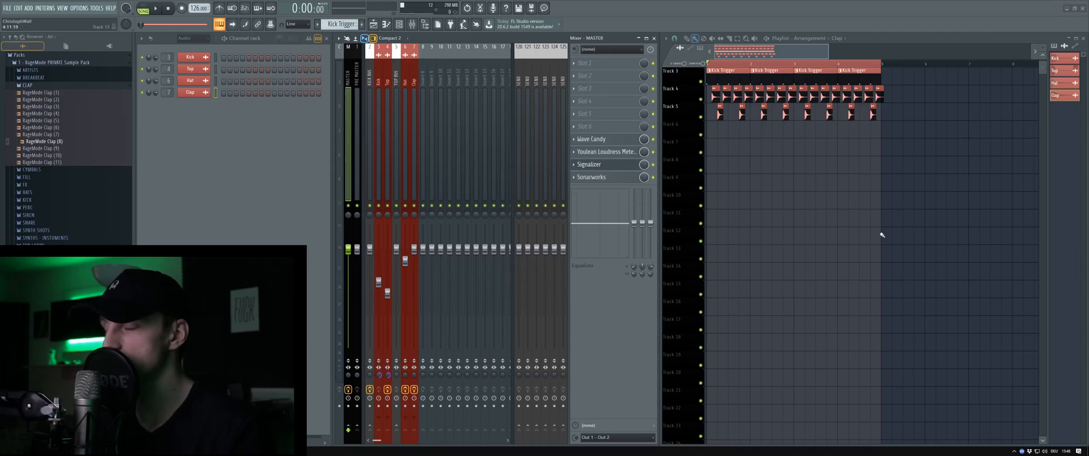
left_click(592, 177)
left_click_drag(486, 98, 477, 99)
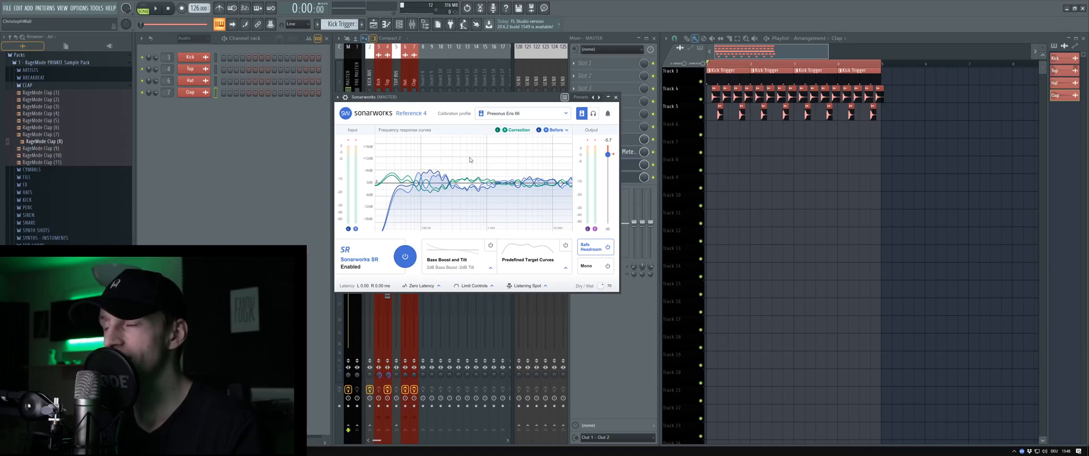
mouse_move(449, 97)
left_mouse_down()
mouse_move(464, 118)
mouse_move(458, 104)
left_mouse_up()
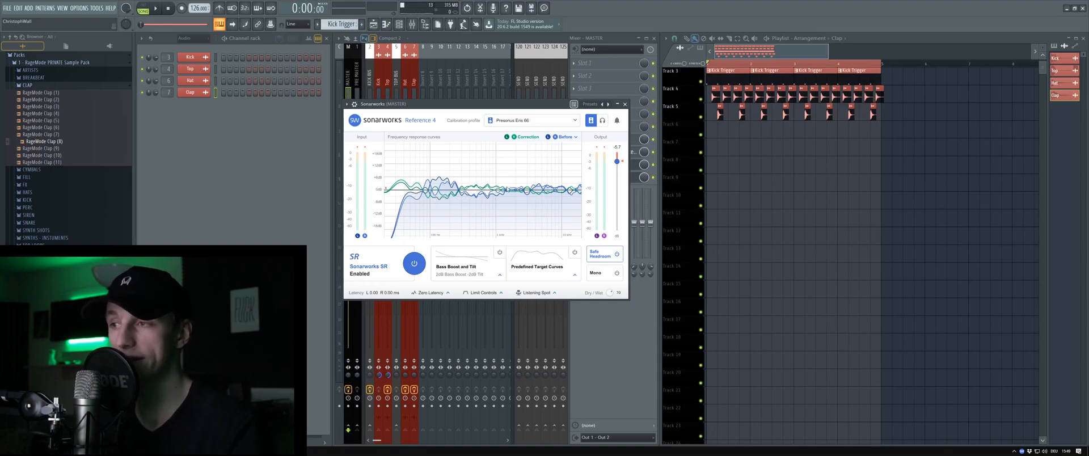
left_click(625, 104)
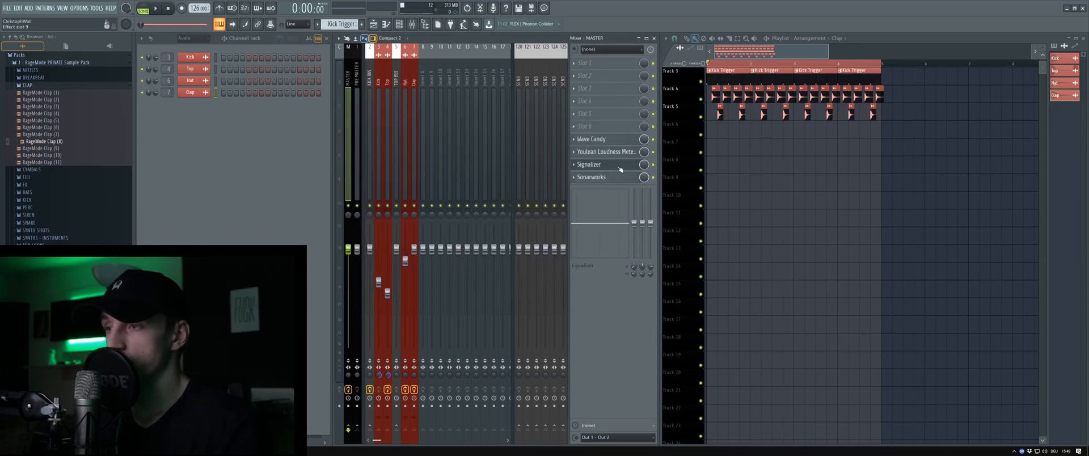
- Examine the PRE MASTER, KICK BUS and MASTER inserts in the mixer, along with the Sonarworks plugin on MASTER
left_click(357, 169)
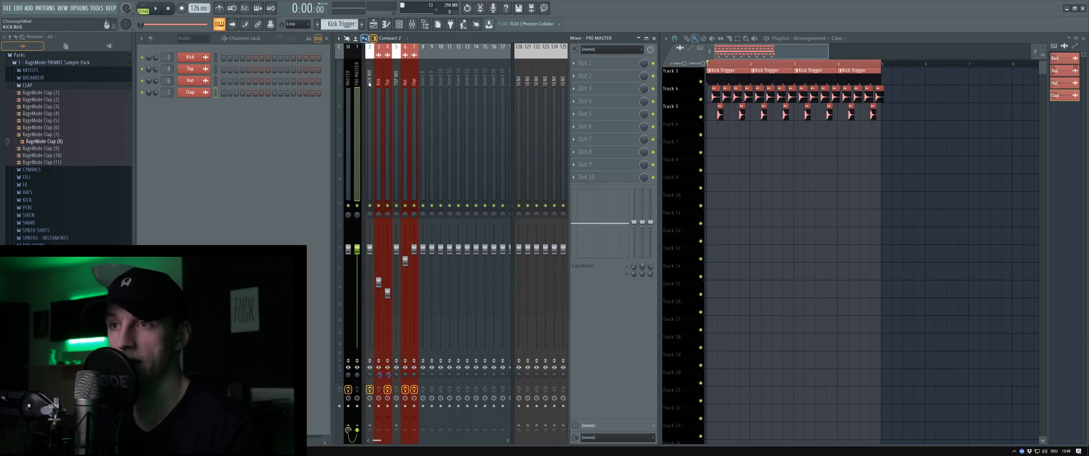
left_click(370, 83)
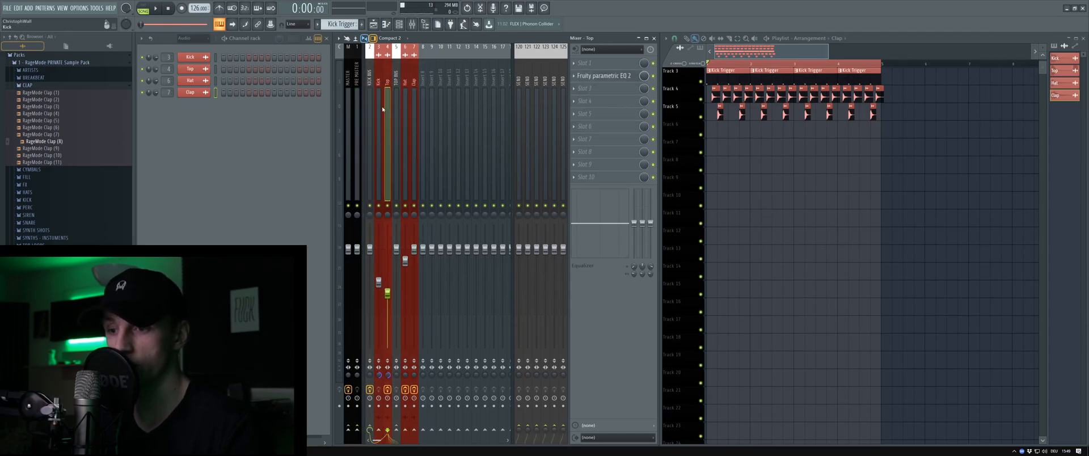
left_click(354, 89)
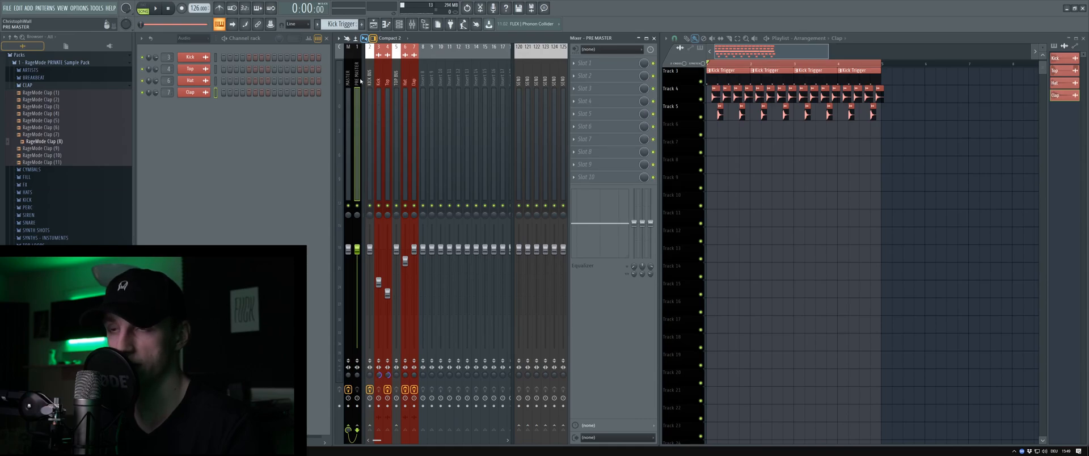
left_click(349, 153)
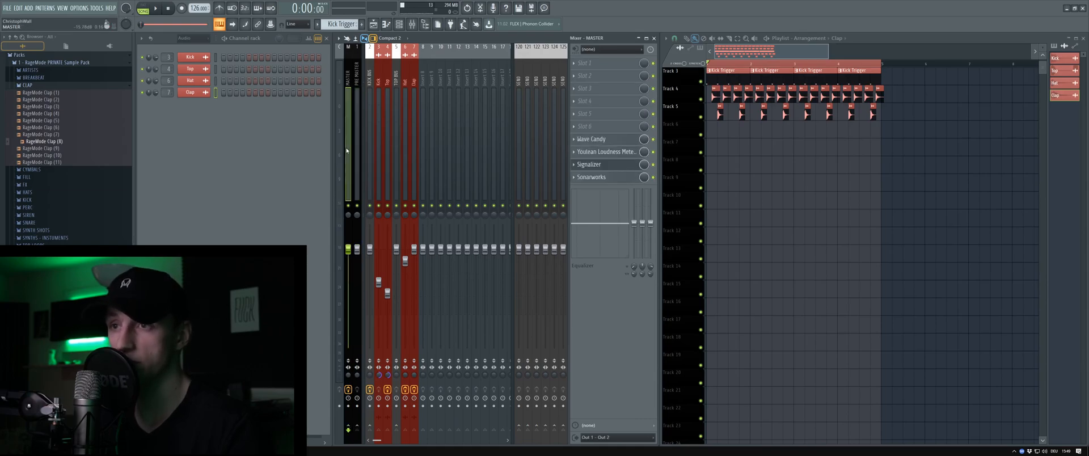
left_click(356, 99)
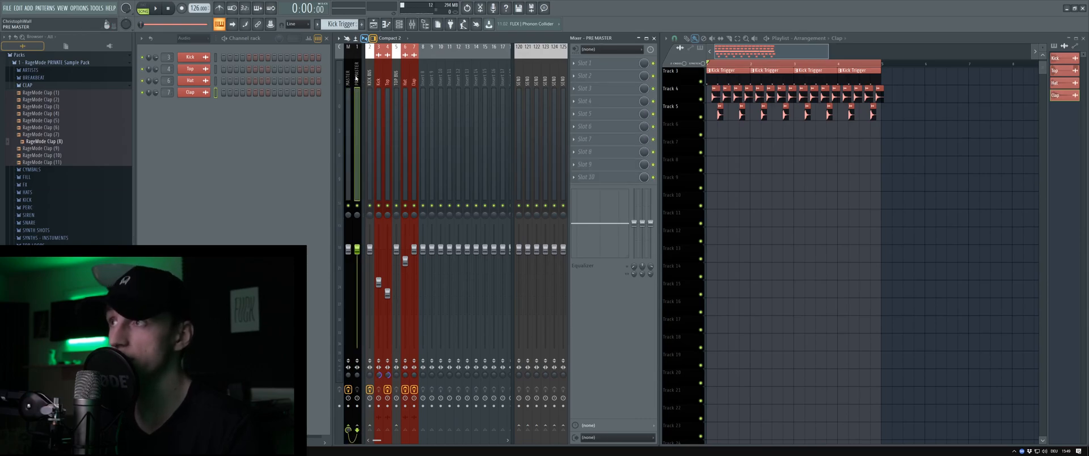
left_click(348, 85)
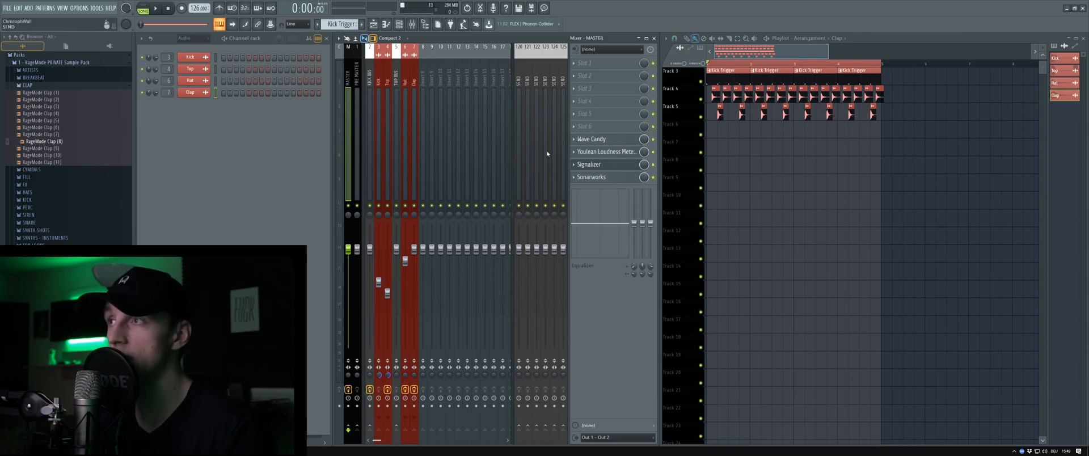
left_click(611, 178)
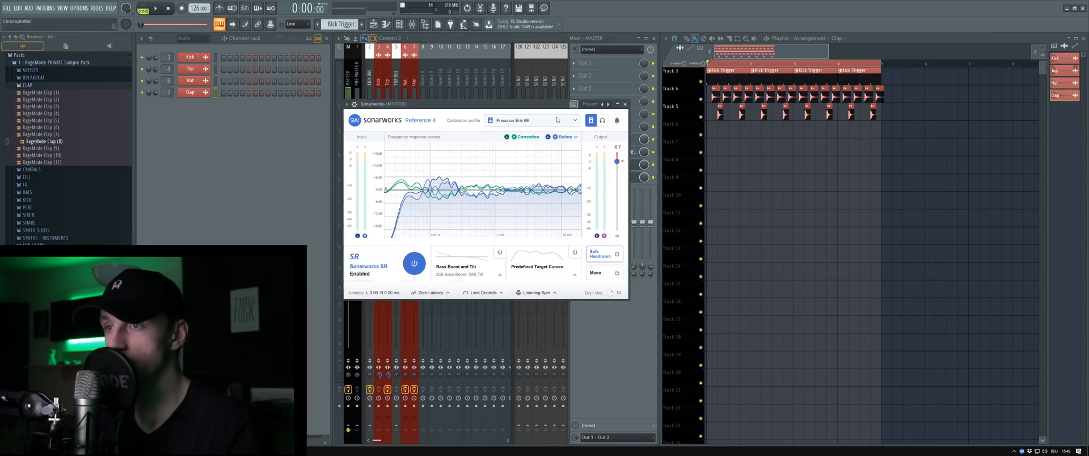
left_click(625, 104)
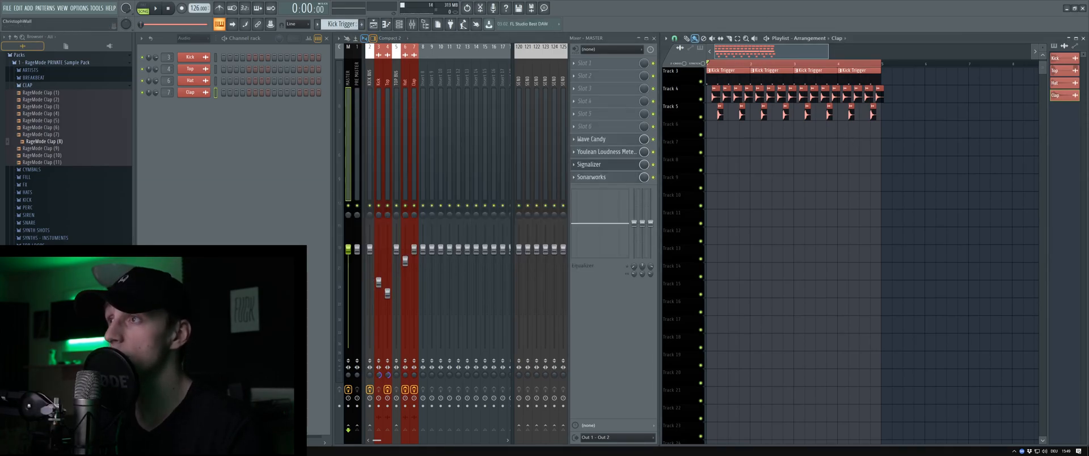
- Try Invisible Limiter in slot 2 of the PRE MASTER insert with about 1.9 dB input gain, and remove it
left_click(357, 86)
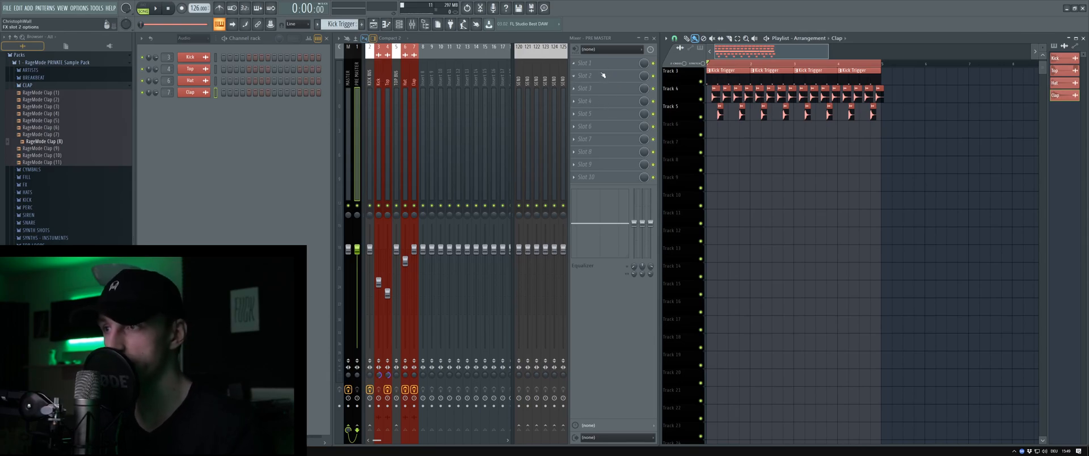
left_click(575, 82)
mouse_move(700, 51)
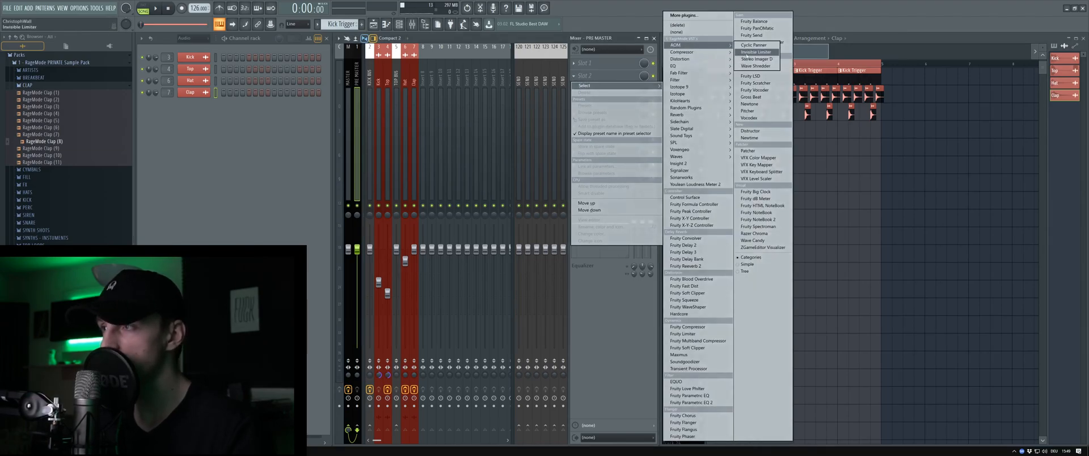
left_click(756, 52)
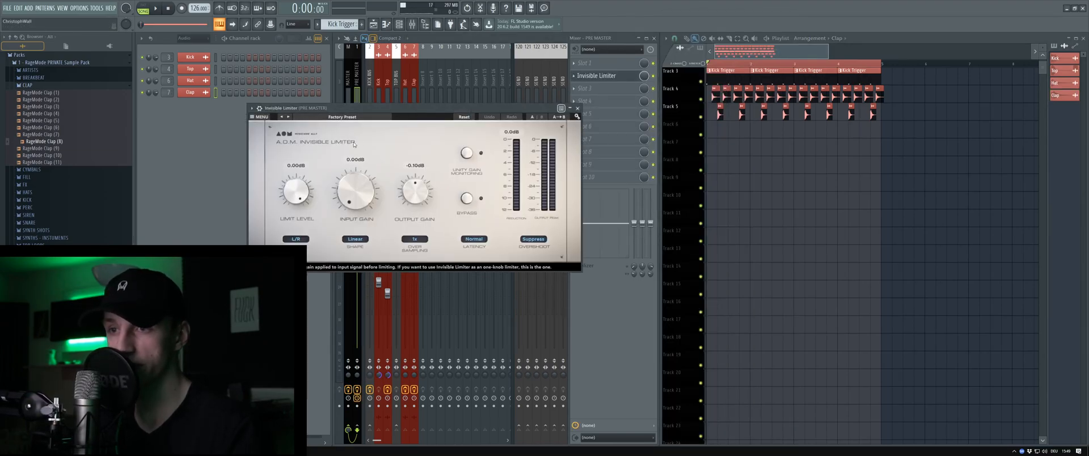
left_click_drag(358, 197, 357, 184)
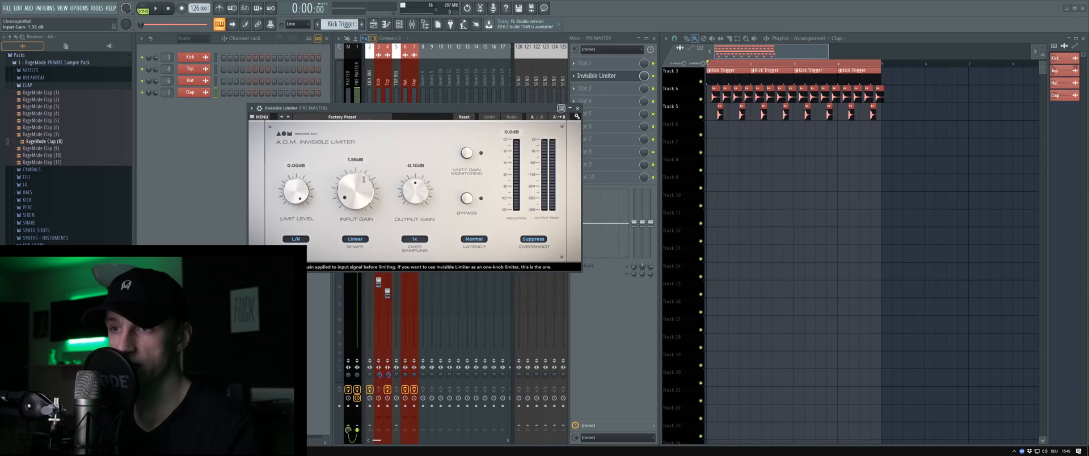
left_click(578, 108)
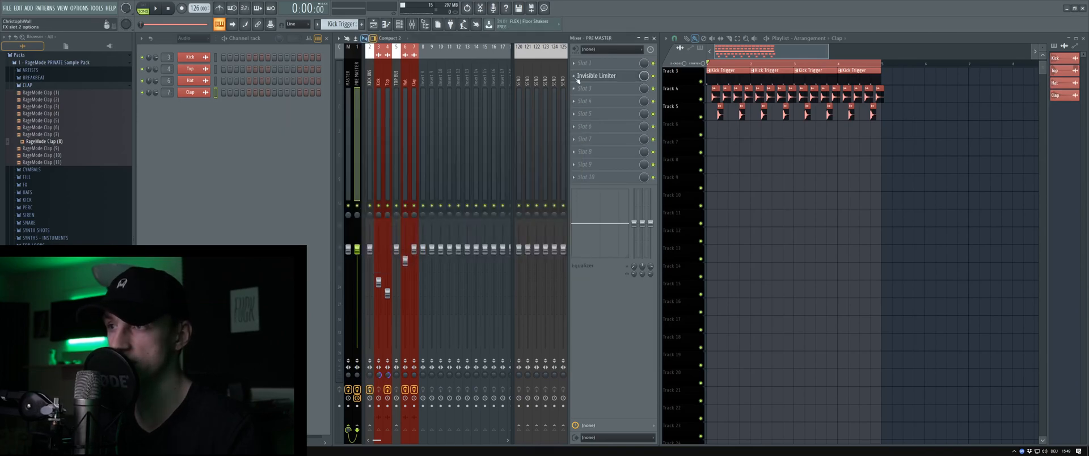
left_click(575, 75)
left_click(584, 92)
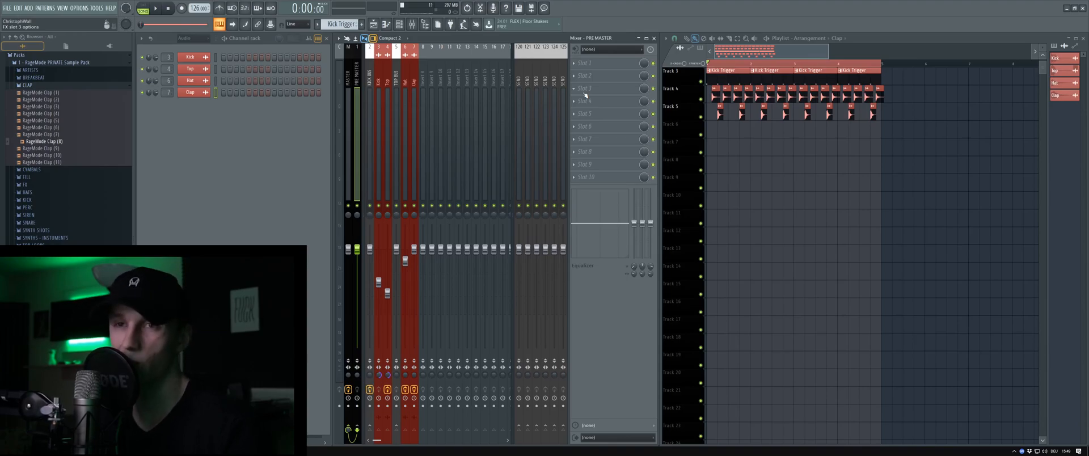
left_click(115, 57)
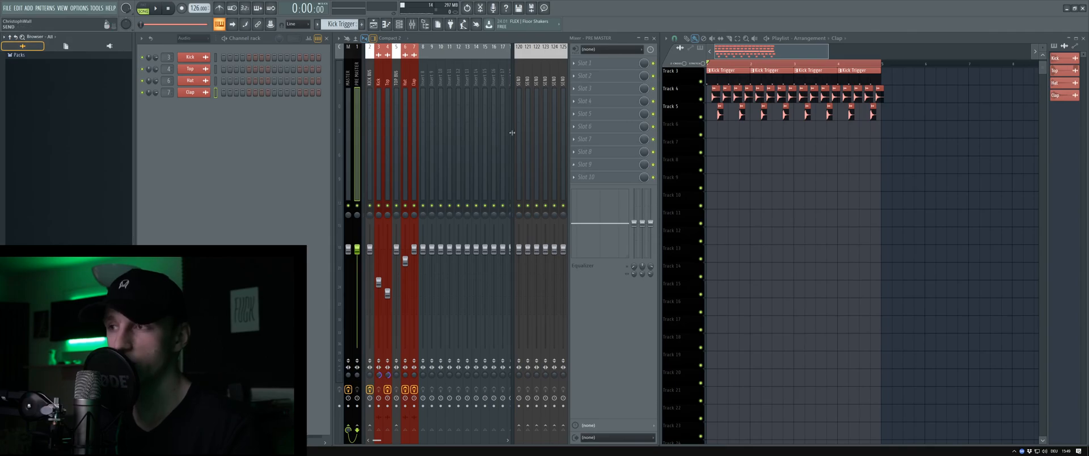
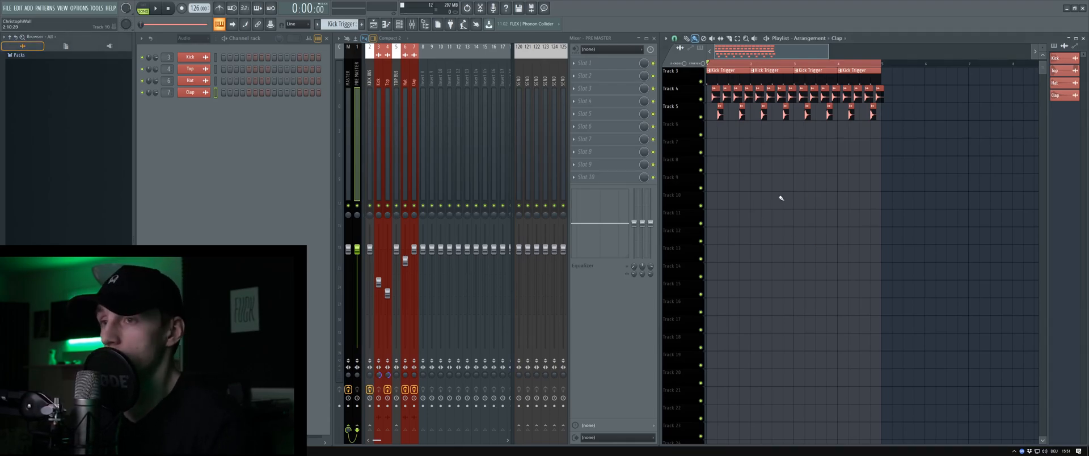
- Shorten the Clap sample's tail with its fade-out setting and listen to the loop with it
scroll(782, 198, "up", 2)
key("space")
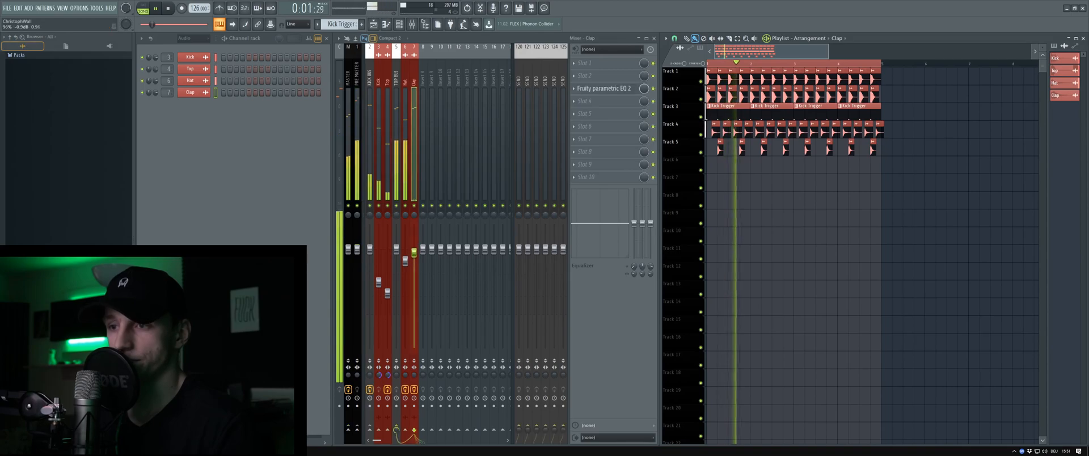
key("space")
left_click(205, 95)
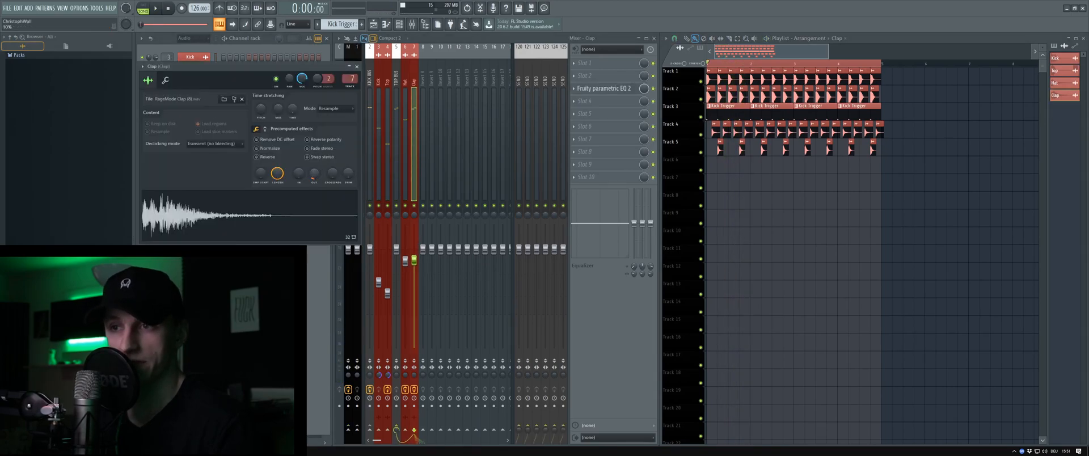
left_click_drag(314, 173, 313, 159)
key("space")
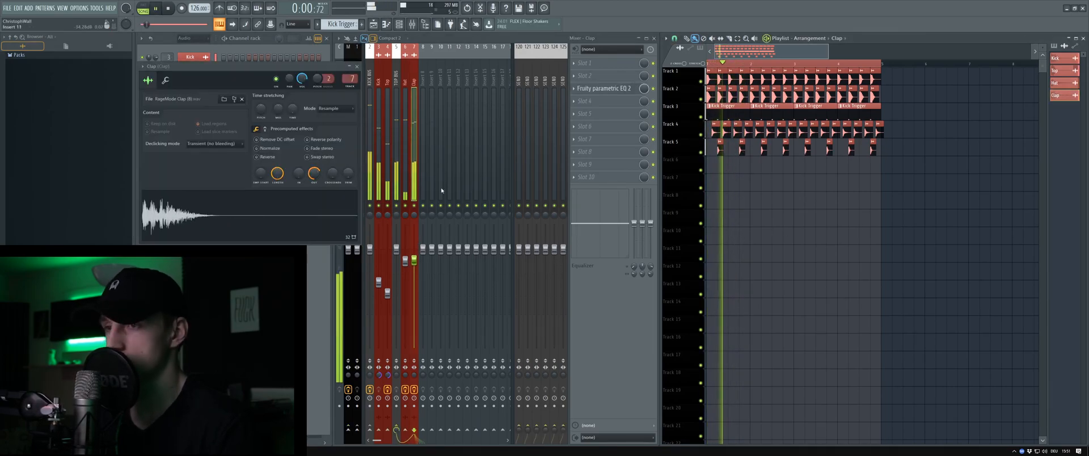
left_click(357, 66)
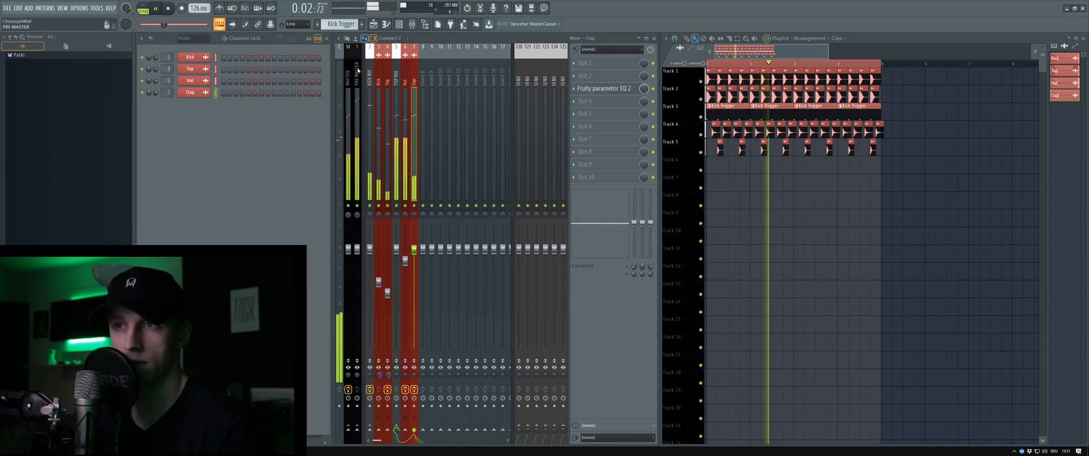
key("space")
- Place the RageMode Top Loops - 21.12.2019 sample from the TOP LOOPS folder at the start of Track 6
left_click(35, 56)
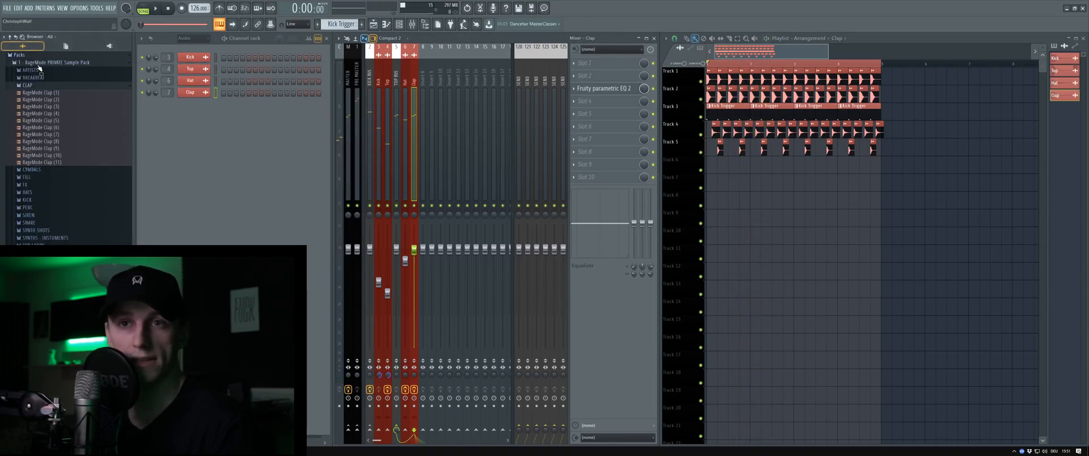
left_click(50, 244)
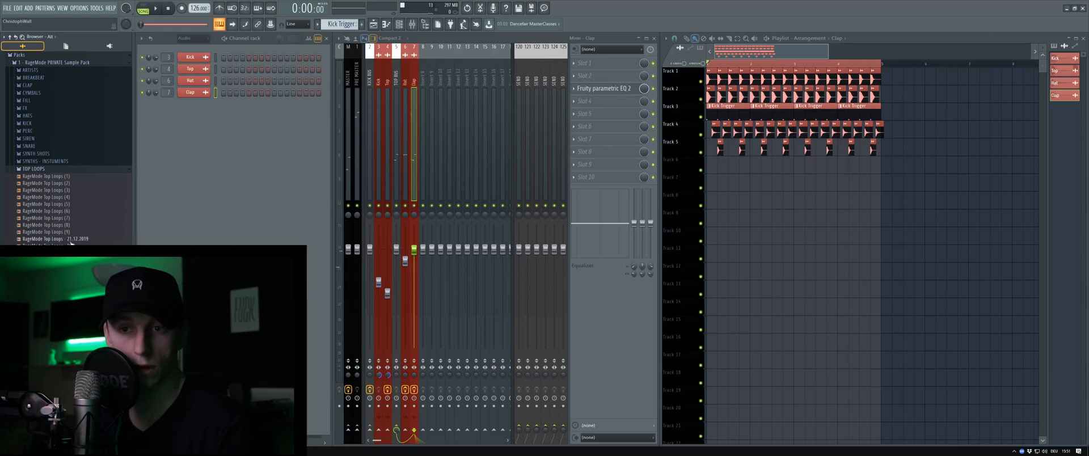
left_click_drag(70, 242, 777, 168)
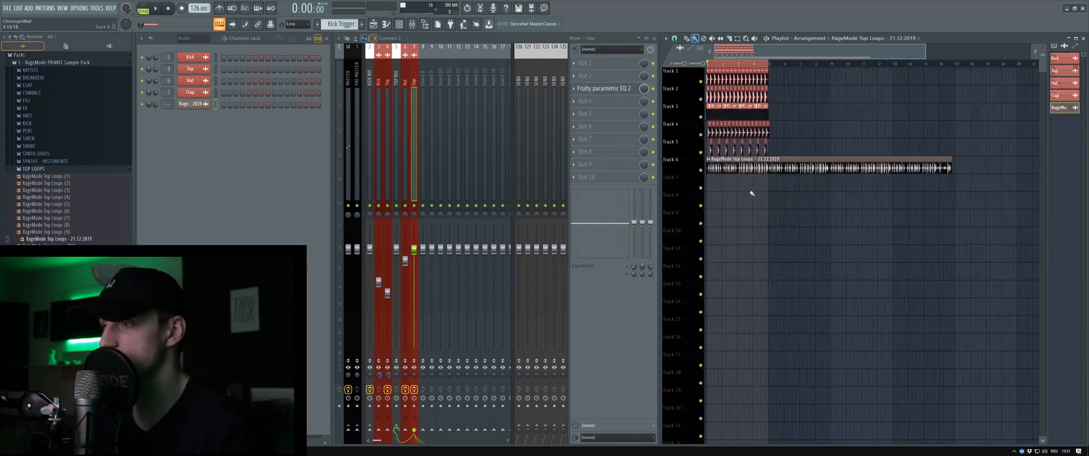
- Slice the top loop clip on Track 6 at the start of bar 5 and remove the part beyond it
scroll(780, 167, "up", 5)
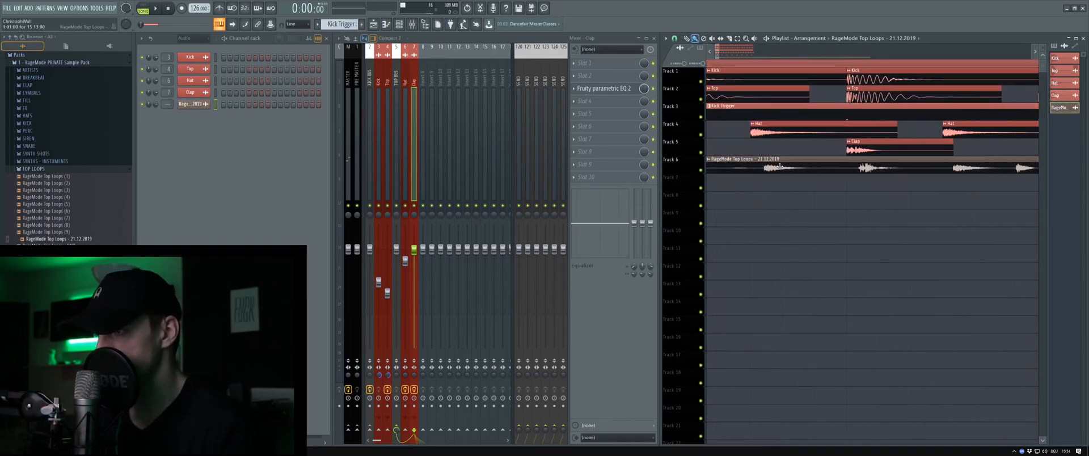
scroll(780, 166, "down", 6)
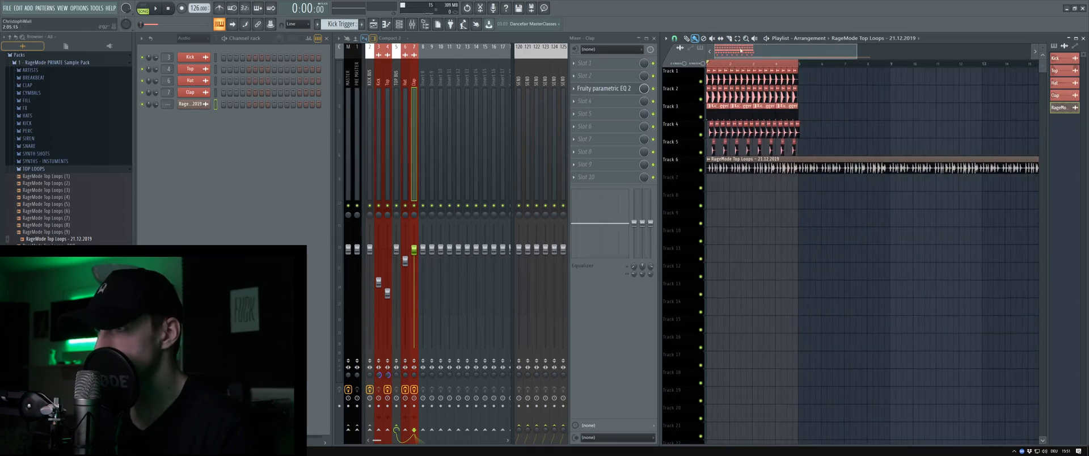
scroll(802, 180, "up", 5)
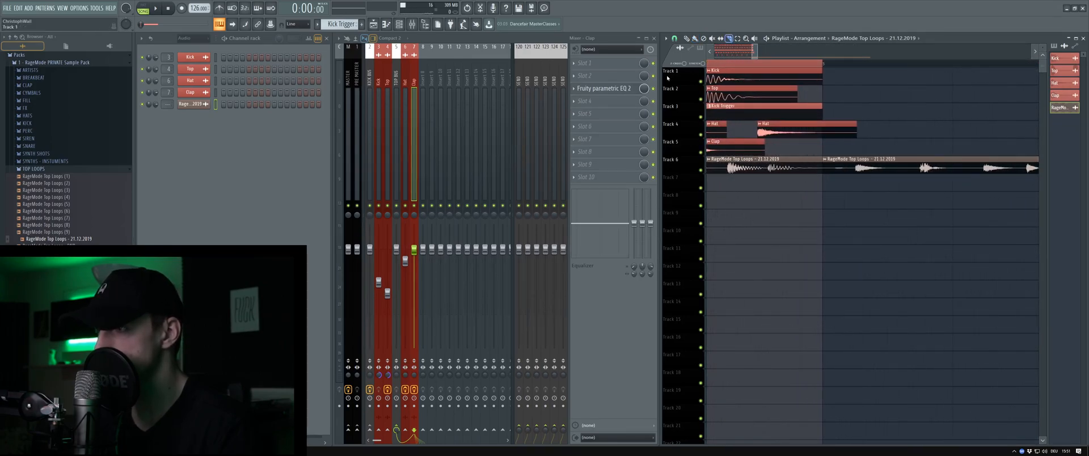
left_click(687, 38)
scroll(780, 170, "down", 5)
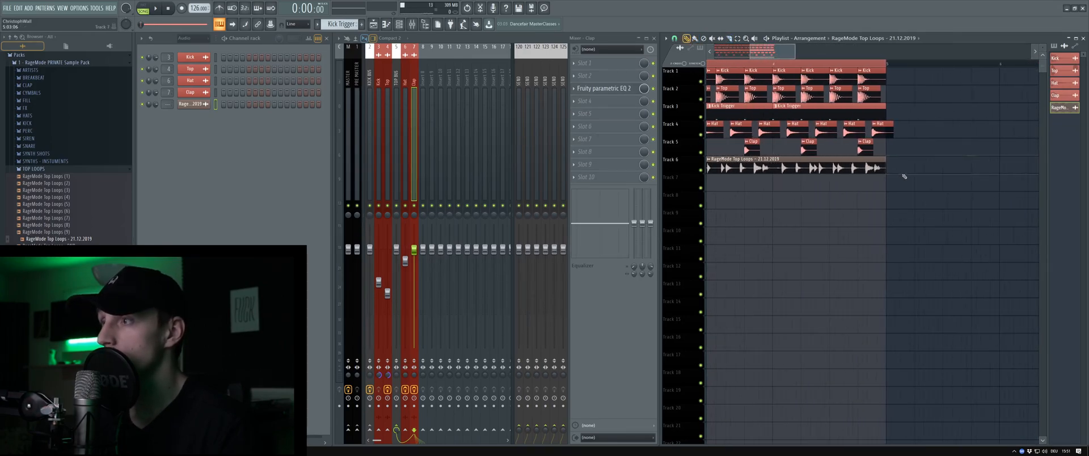
- Open the Track 6 loop's channel settings and enter Top as its new name
double_click(780, 173)
key("F2")
type("Top")
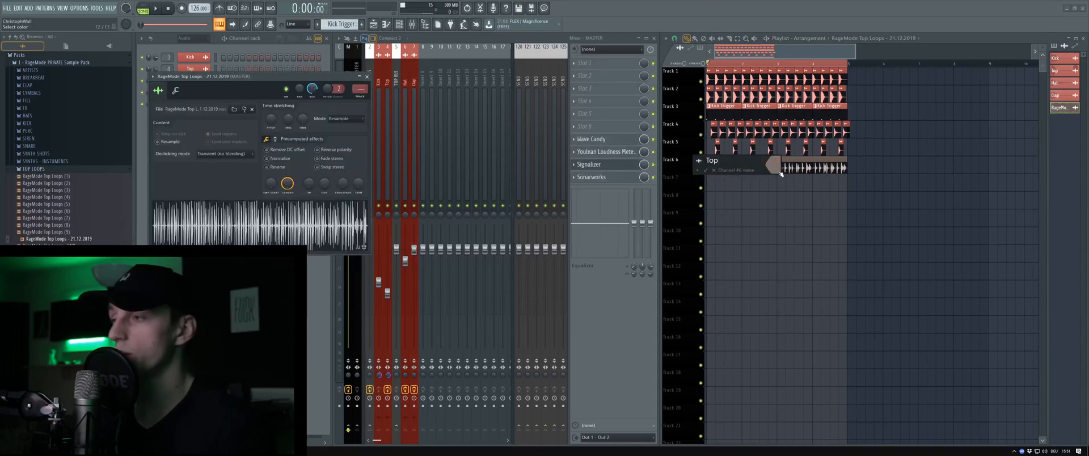
- Name the new top loop channel "Top", colour it red and route it to the next free mixer track
left_click(780, 172)
left_click(786, 208)
key("Return")
key("ctrl+l")
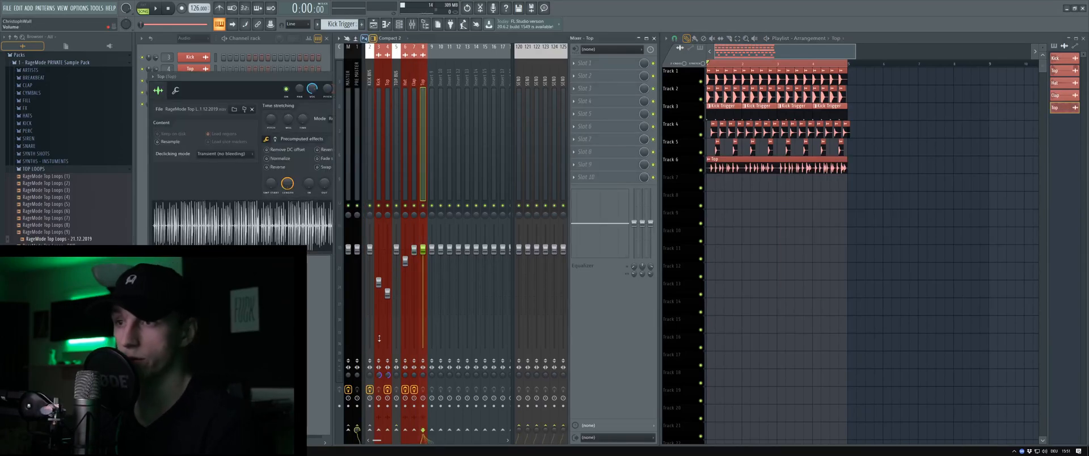
- Lower the Top loop's fader on mixer track 8 slightly and audition the drum arrangement
mouse_move(423, 250)
left_mouse_down()
mouse_move(422, 270)
mouse_move(423, 261)
left_mouse_up()
key("space")
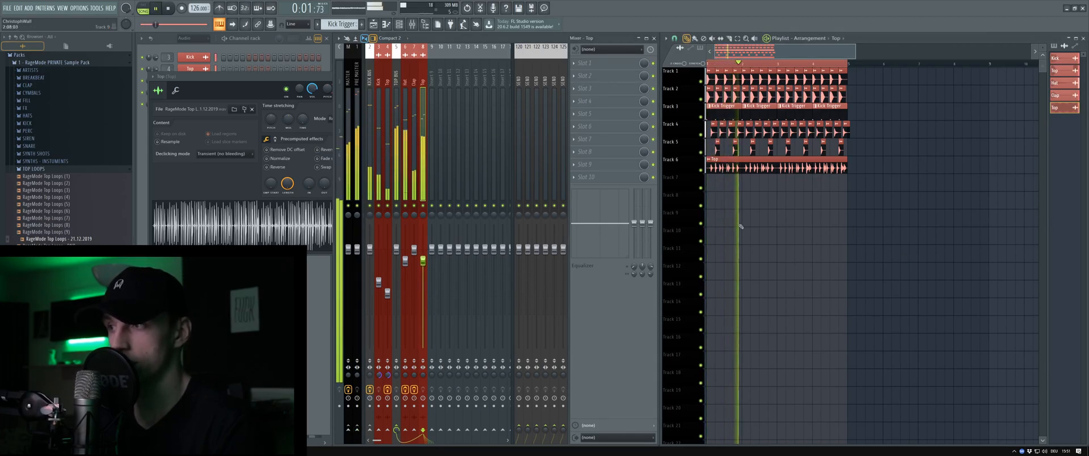
key("space")
- Examine the Top loop's time-stretching settings and its alignment with the drum hits in the playlist
scroll(738, 172, "up", 4)
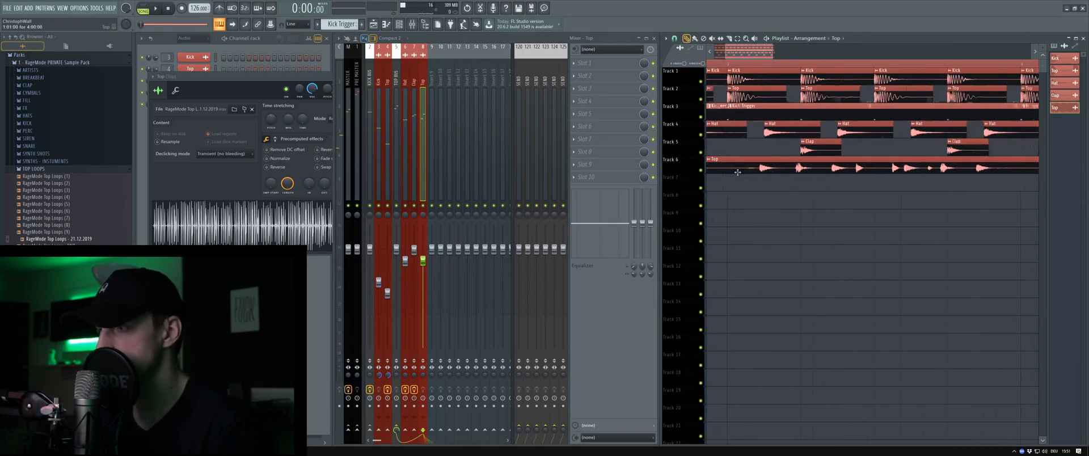
scroll(738, 172, "down", 4)
left_click(287, 131)
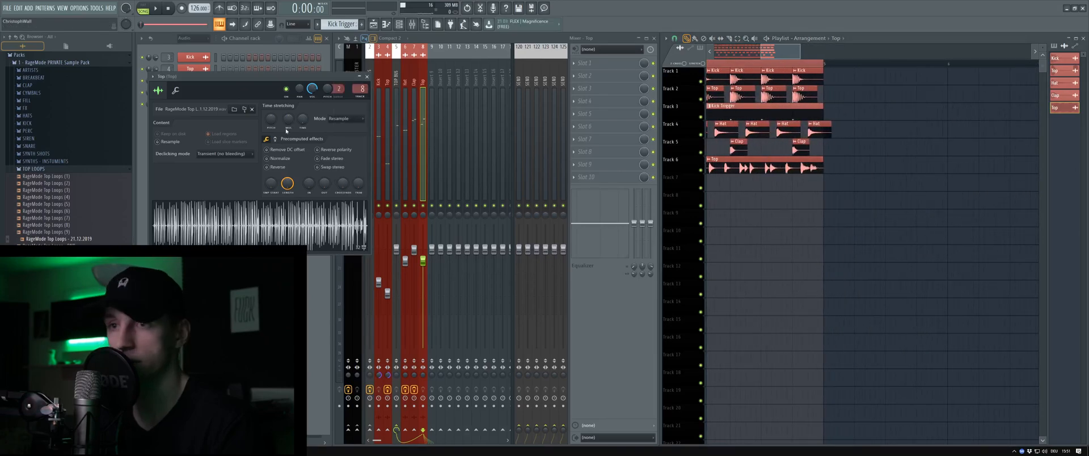
right_click(287, 131)
left_click_drag(280, 78, 359, 83)
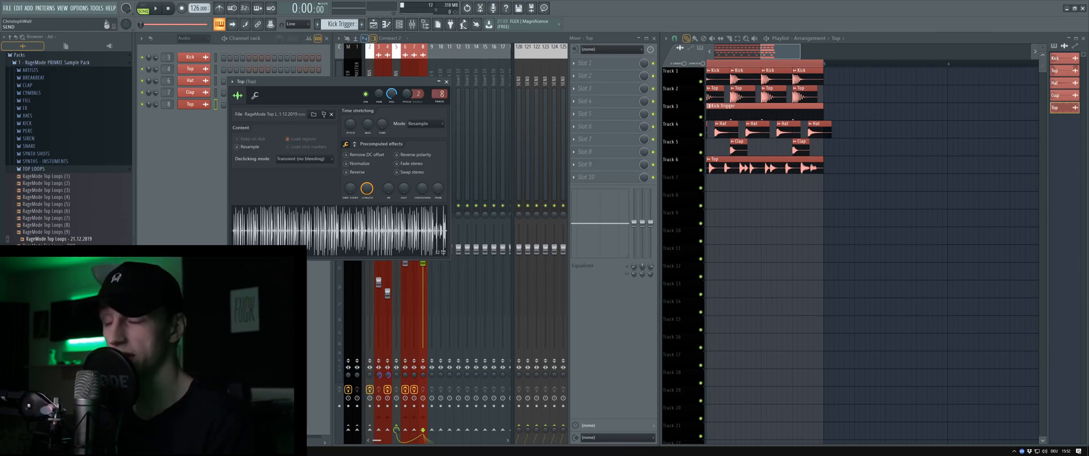
left_click(447, 82)
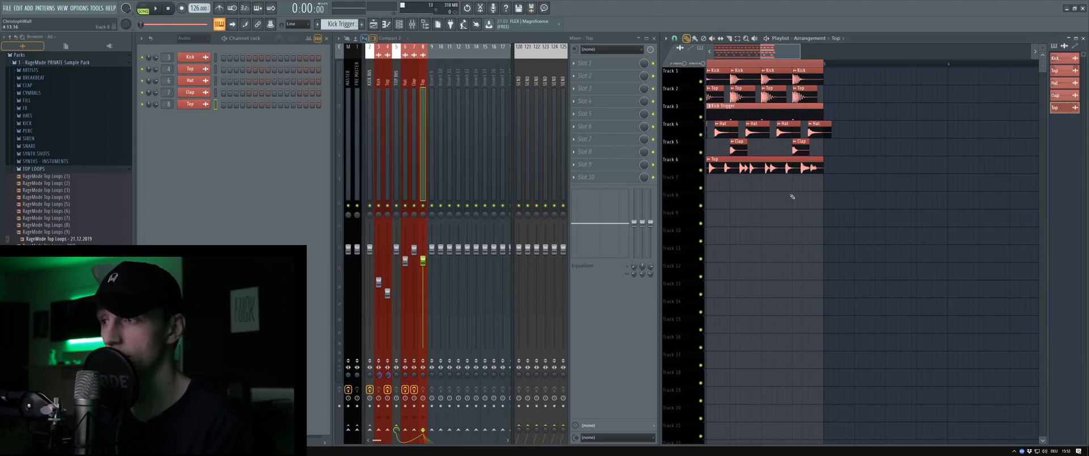
scroll(812, 198, "down", 4)
scroll(721, 178, "up", 5)
scroll(720, 178, "down", 4)
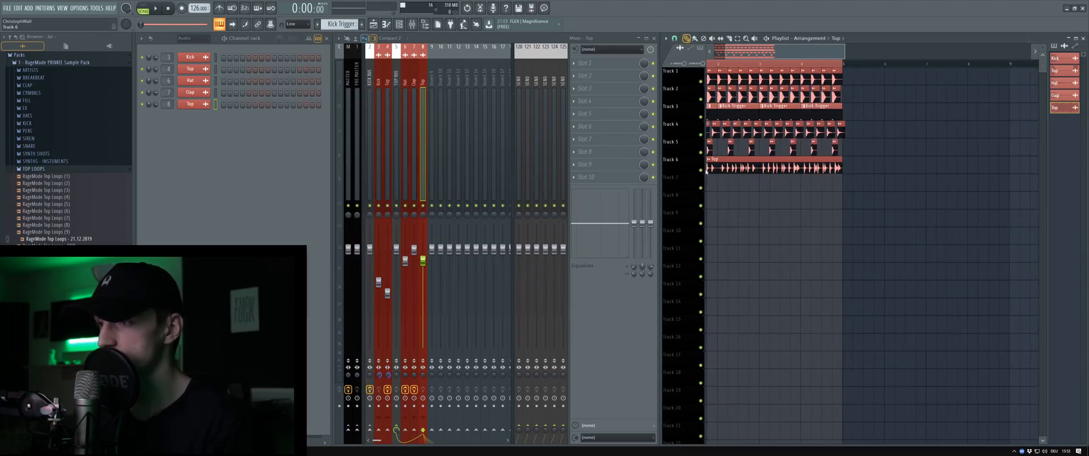
- Autodetect the Top loop's tempo in its sample settings and enter 150 BPM as the tempo value
double_click(753, 162)
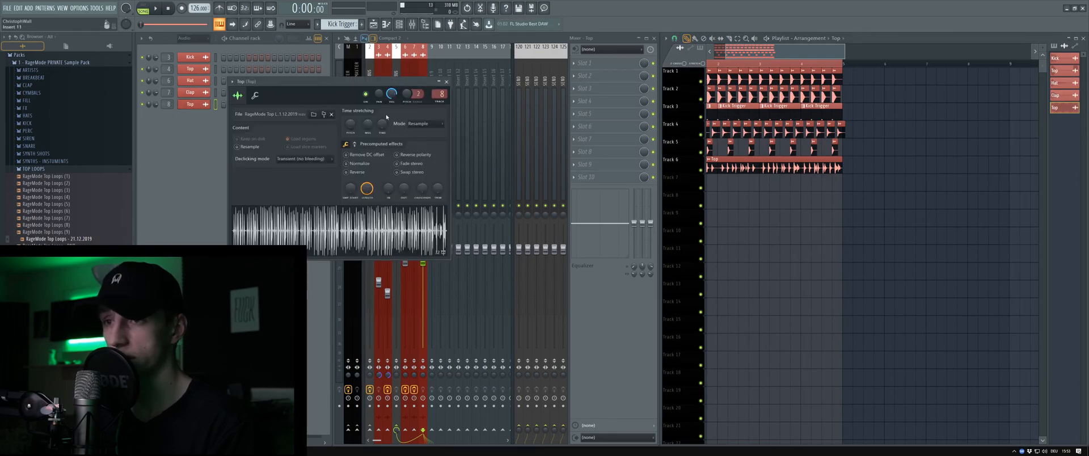
left_click_drag(366, 82, 475, 111)
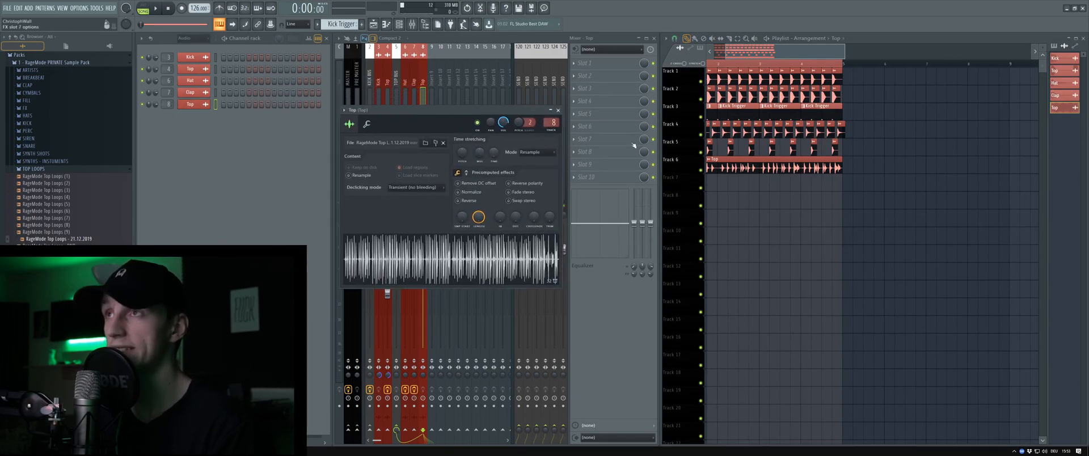
scroll(843, 167, "up", 2)
scroll(834, 167, "up", 2)
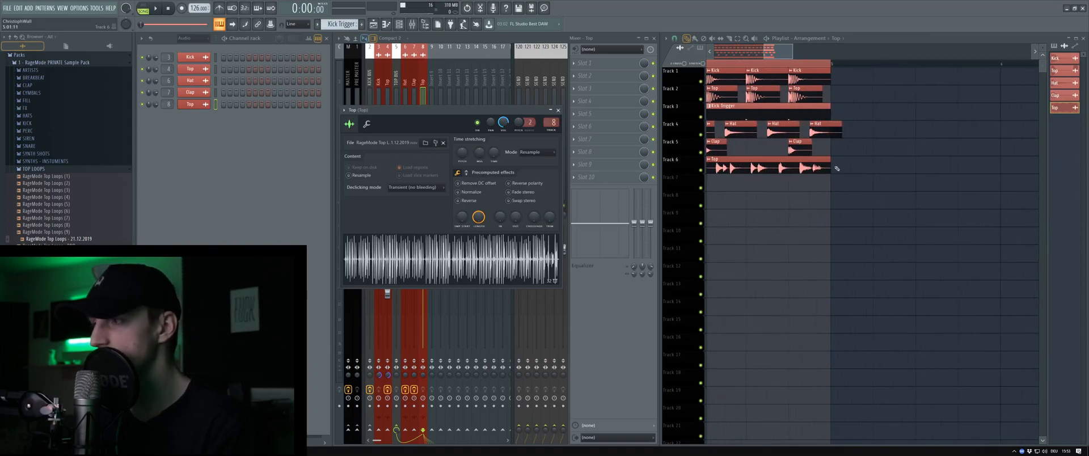
scroll(724, 151, "down", 3)
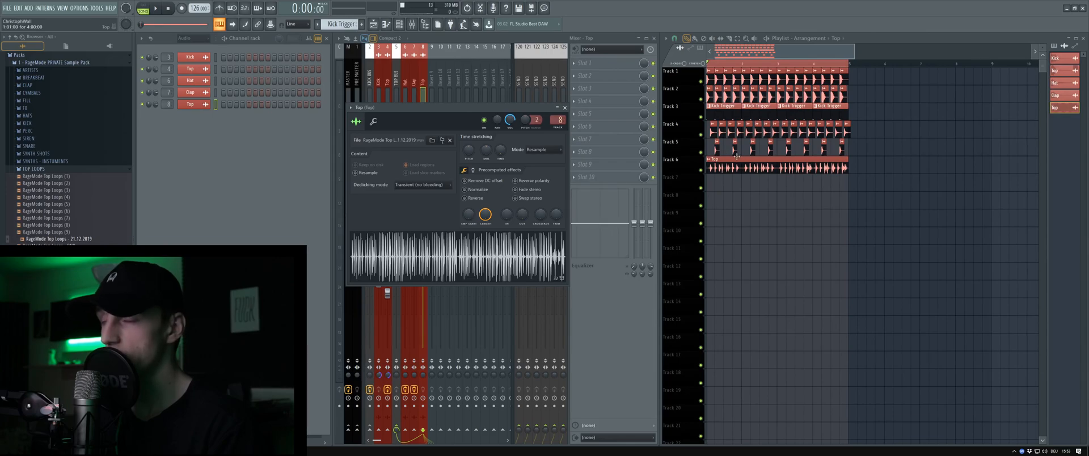
right_click(500, 149)
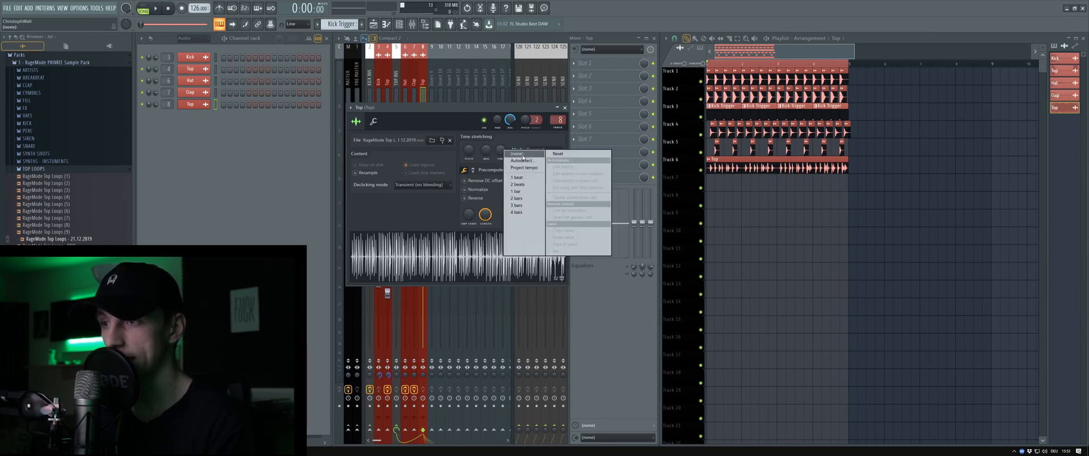
left_click(522, 162)
left_click(545, 307)
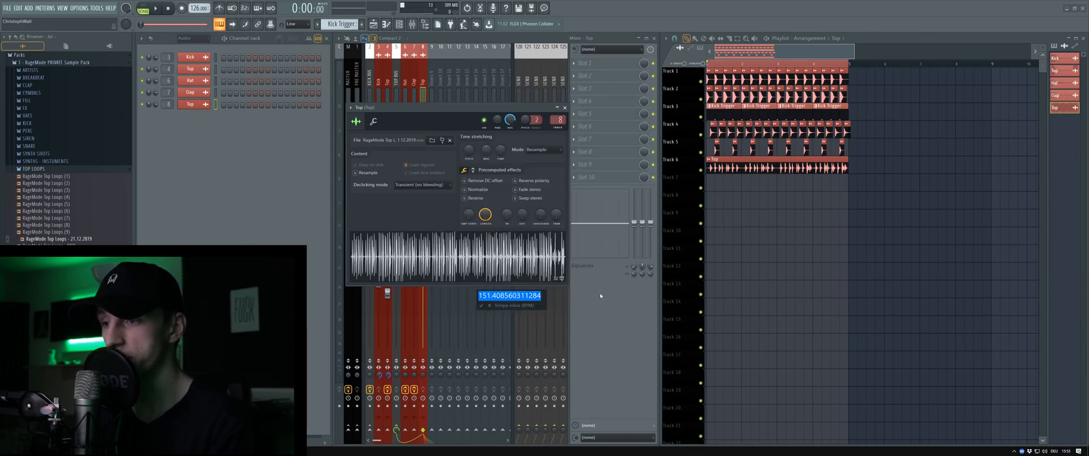
type("150")
key("Return")
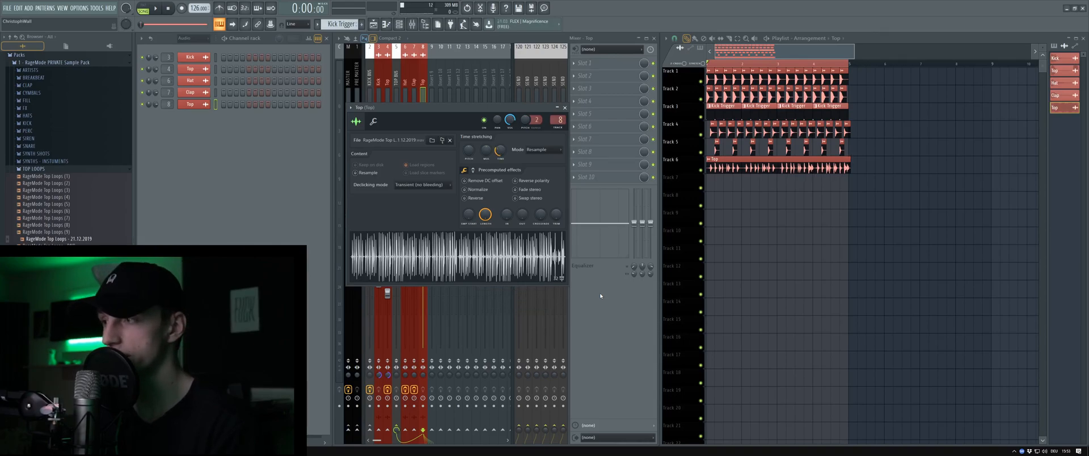
- Trim the end of the Top clip on Track 6 so it is flush with the last Kick clip
scroll(846, 161, "up", 3)
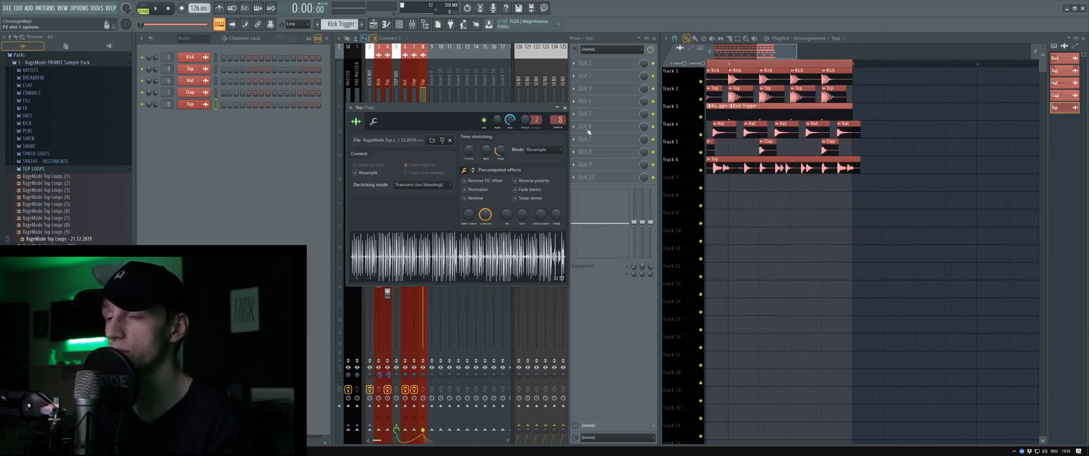
scroll(839, 162, "up", 4)
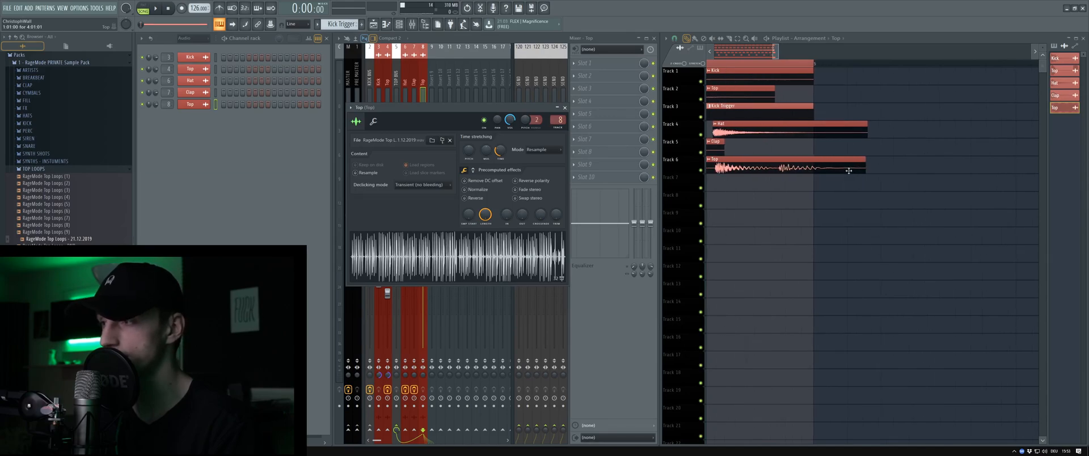
left_click_drag(822, 169, 816, 169)
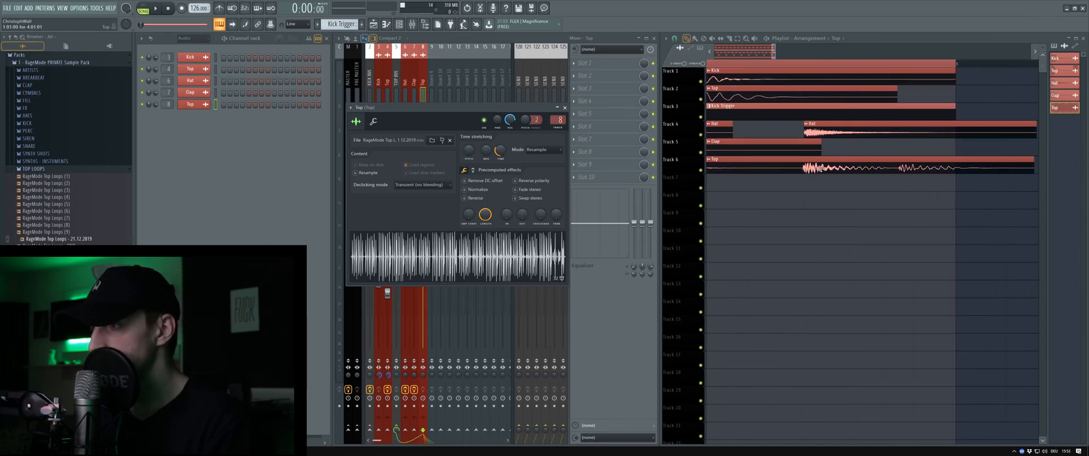
scroll(806, 169, "down", 2)
left_click_drag(971, 167, 916, 171)
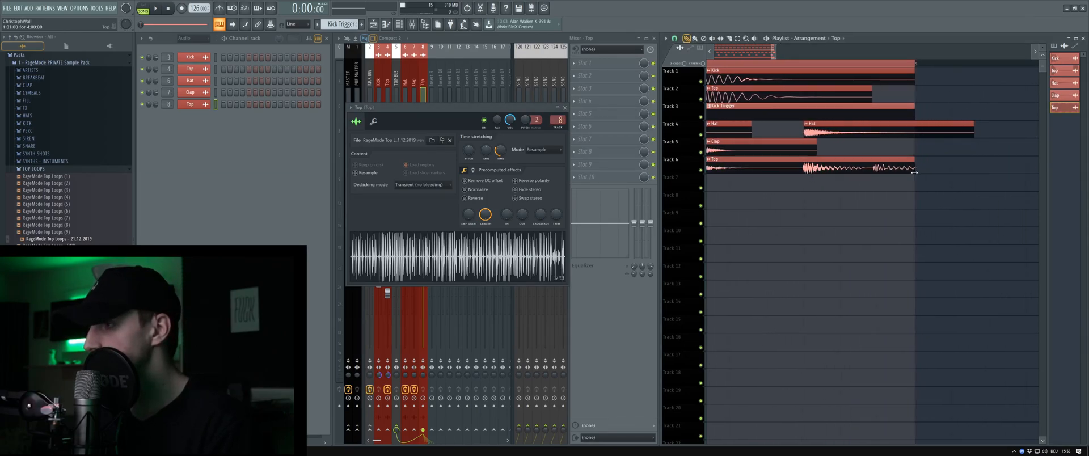
scroll(950, 196, "down", 8)
scroll(716, 180, "up", 8)
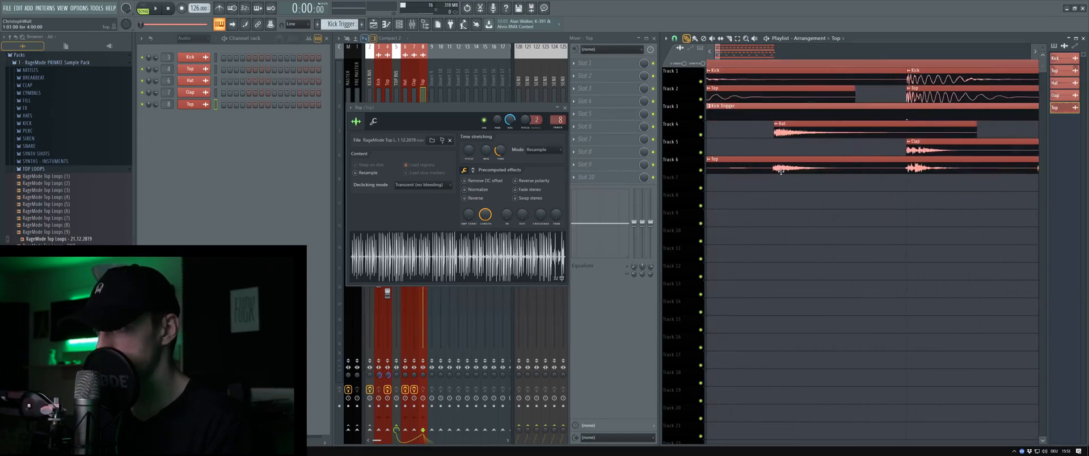
scroll(781, 171, "down", 8)
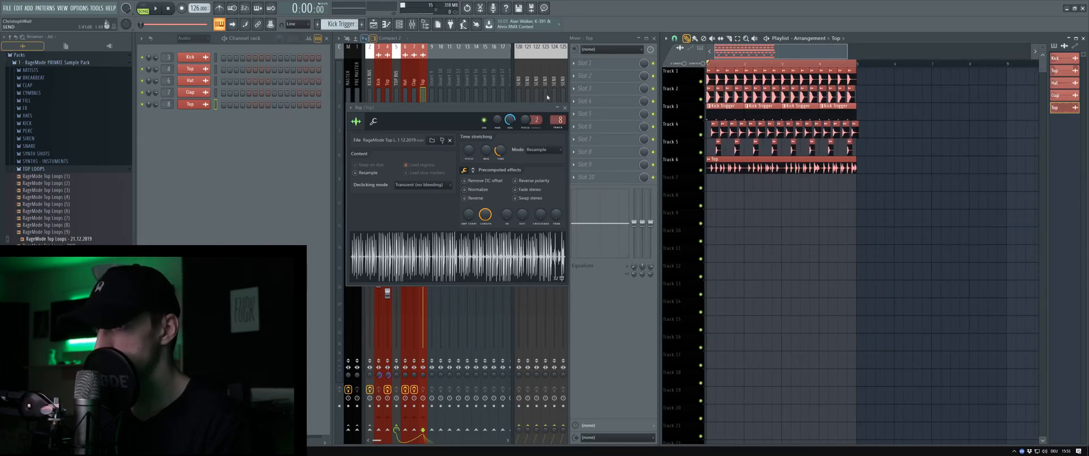
- Close the loop's settings and play the arrangement while lowering the Top loop's fader on track 8 by a touch
left_click(565, 108)
key("space")
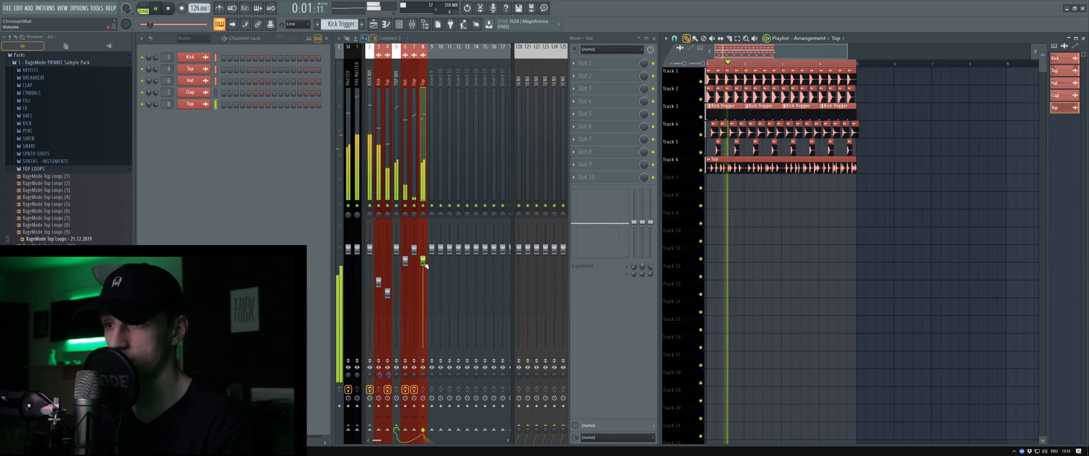
left_click_drag(425, 261, 425, 262)
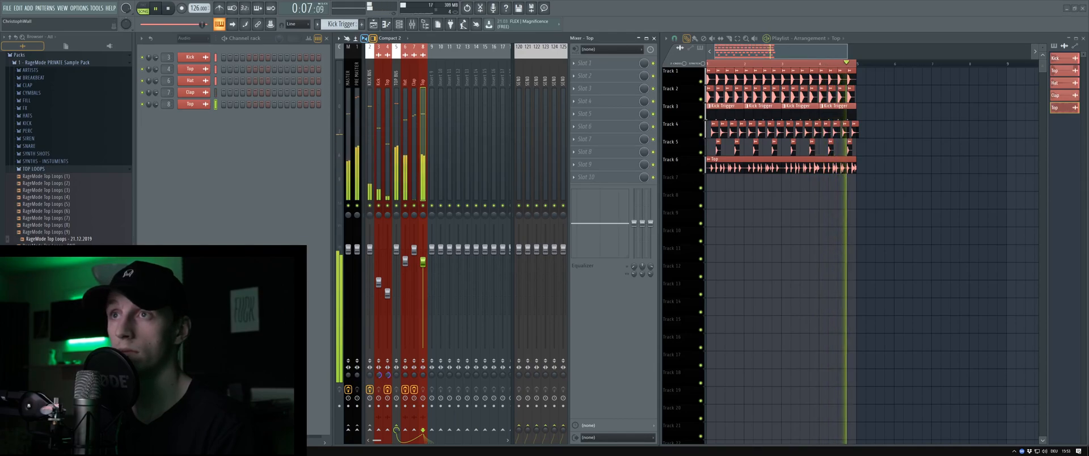
key("space")
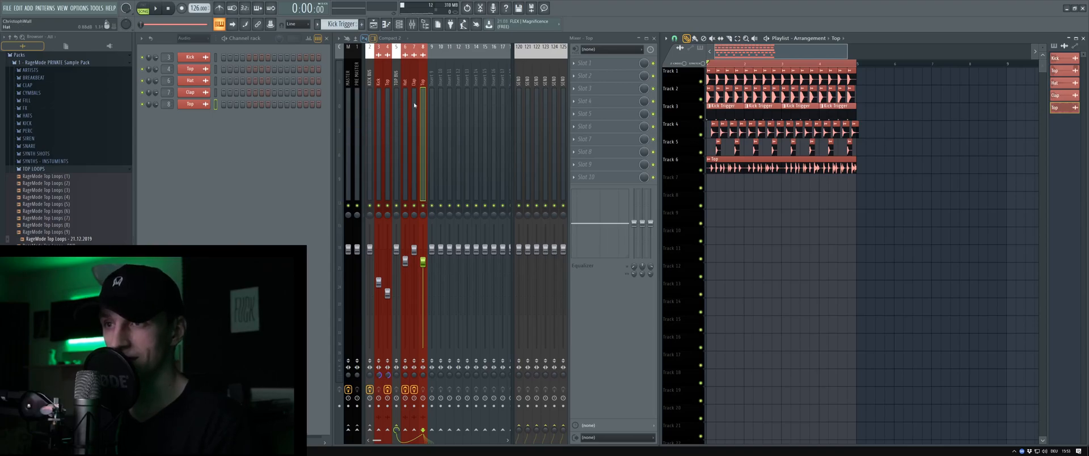
- Solo the Hat track and enable the Clap and Top tracks alongside it in the mixer
right_click(405, 206)
left_click(415, 206)
left_click(423, 206)
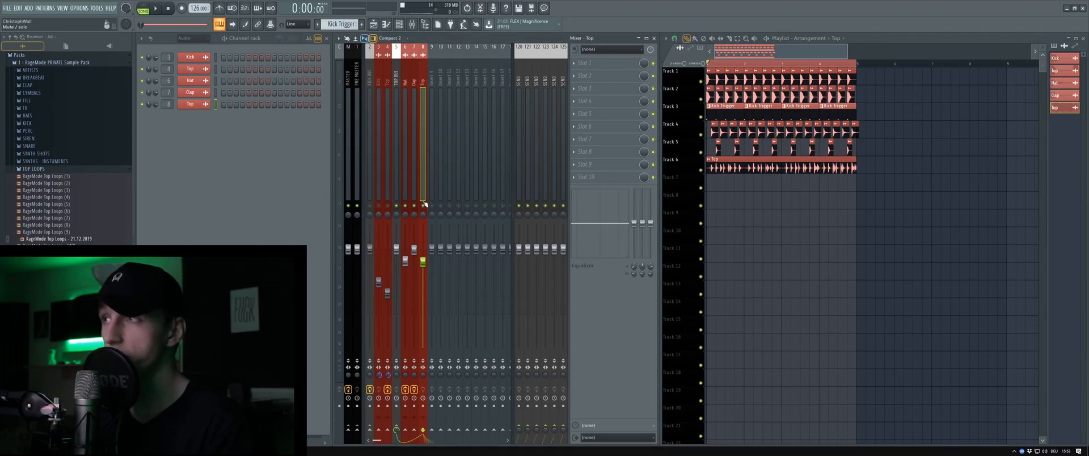
- Load FabFilter Pro-Q 3 in slot 2 of the TOP BUS and apply the stereo low-cut and high-cut preset
left_click(396, 170)
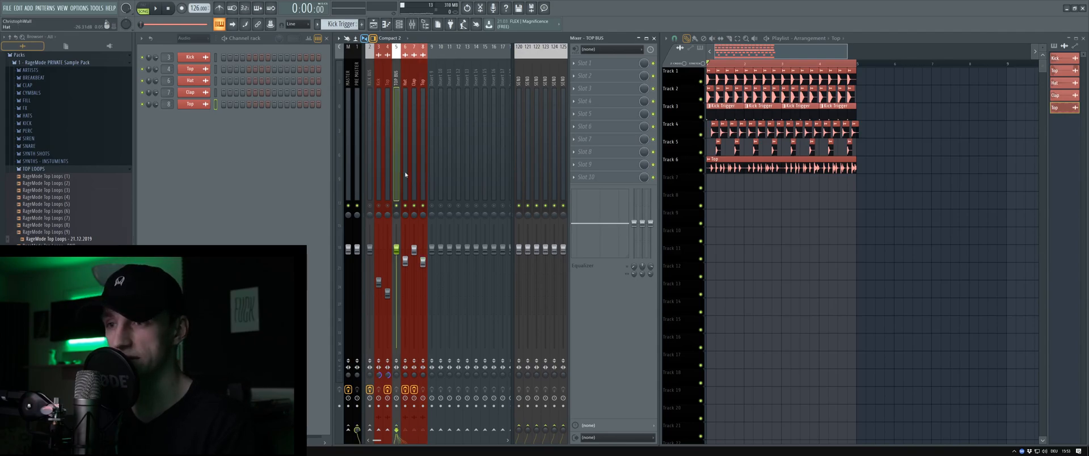
left_click(587, 76)
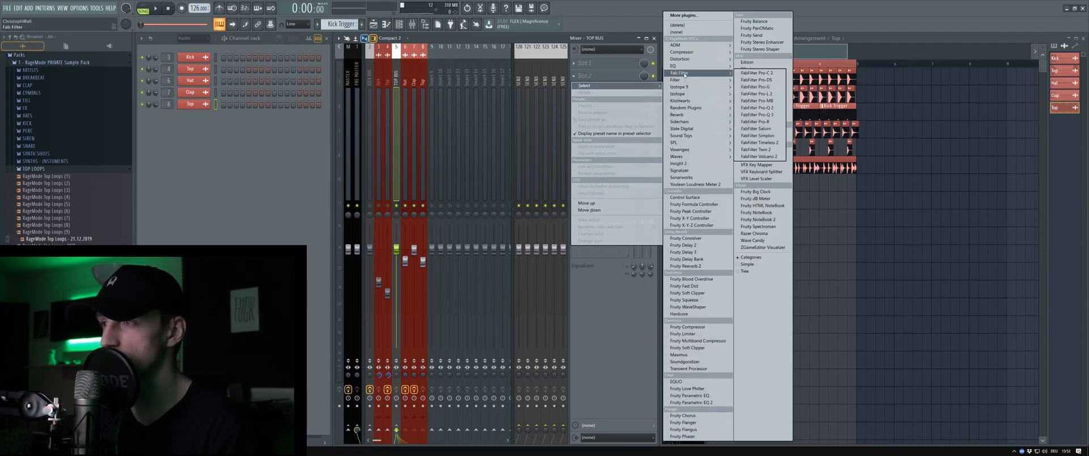
left_click(767, 114)
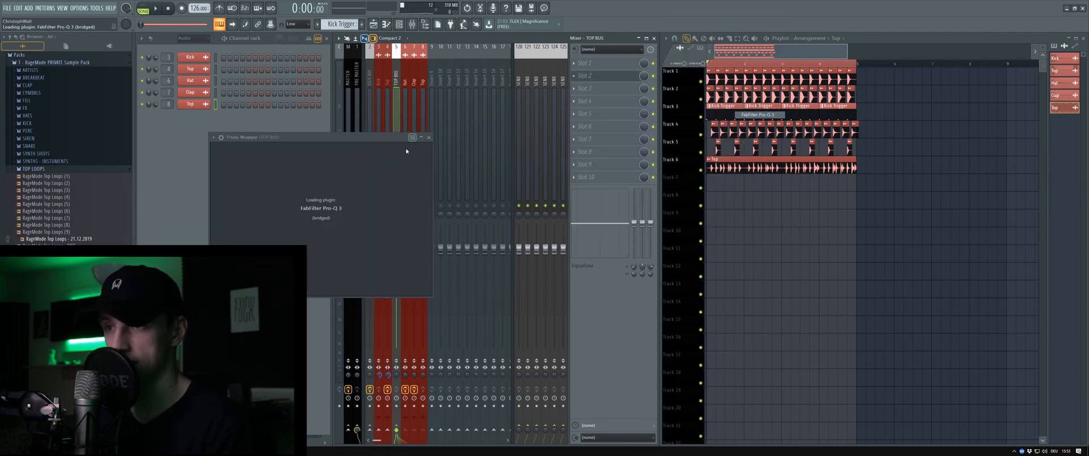
left_click(459, 148)
left_click(470, 184)
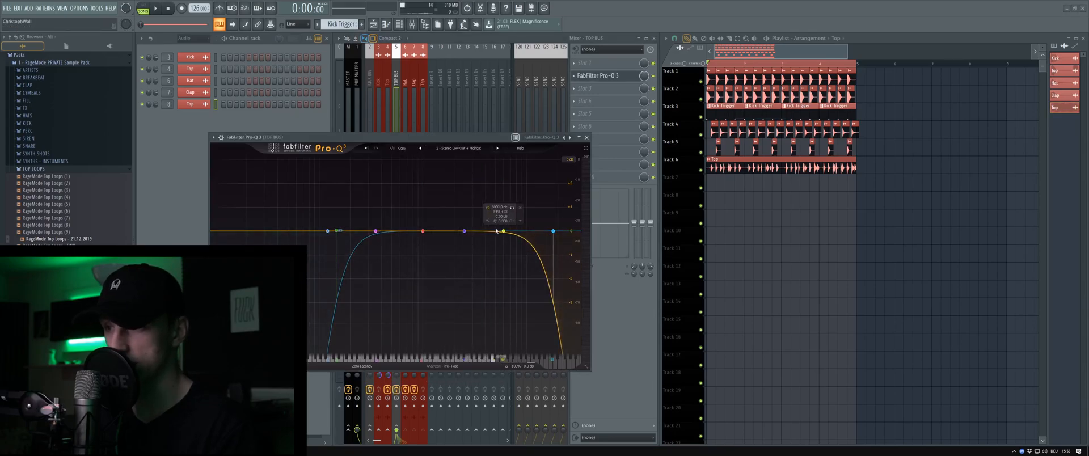
left_click(587, 137)
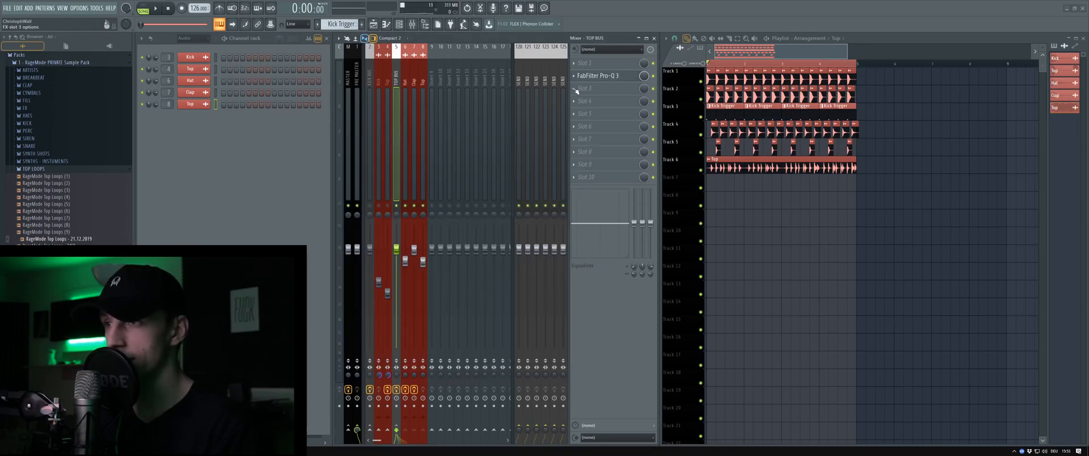
- Load Transient Processor in slot 3 of the TOP BUS and place its window over the mixer
left_click(584, 88)
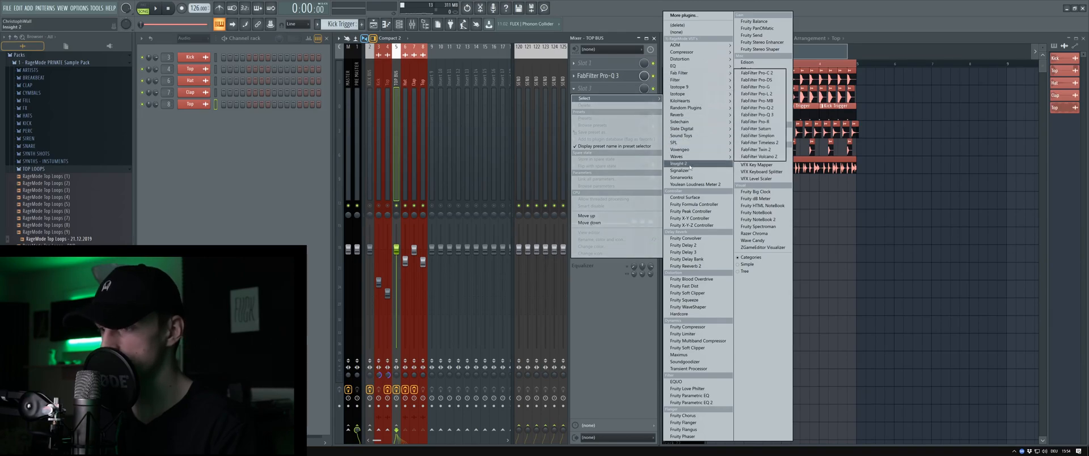
left_click(682, 370)
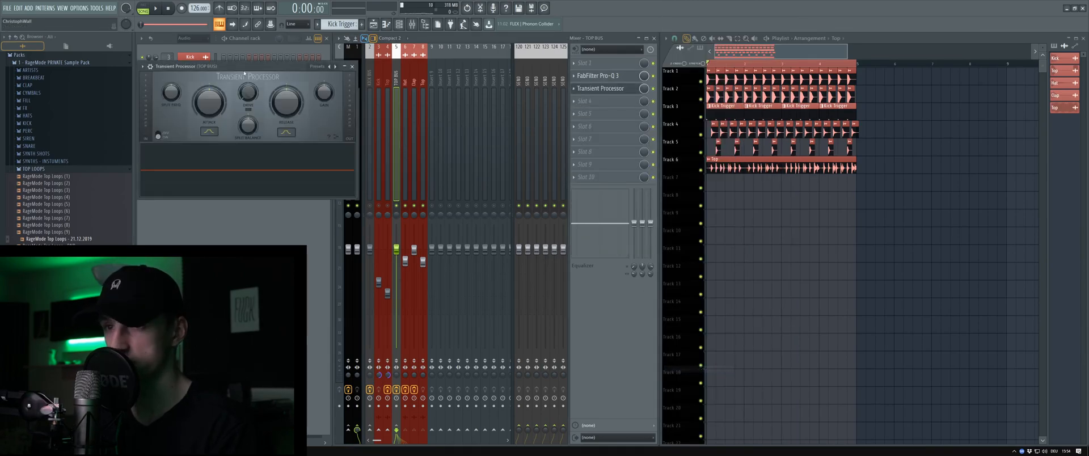
left_click_drag(529, 119, 533, 117)
- Switch the Transient Processor's release shape and reduce its release amount
left_click(579, 183)
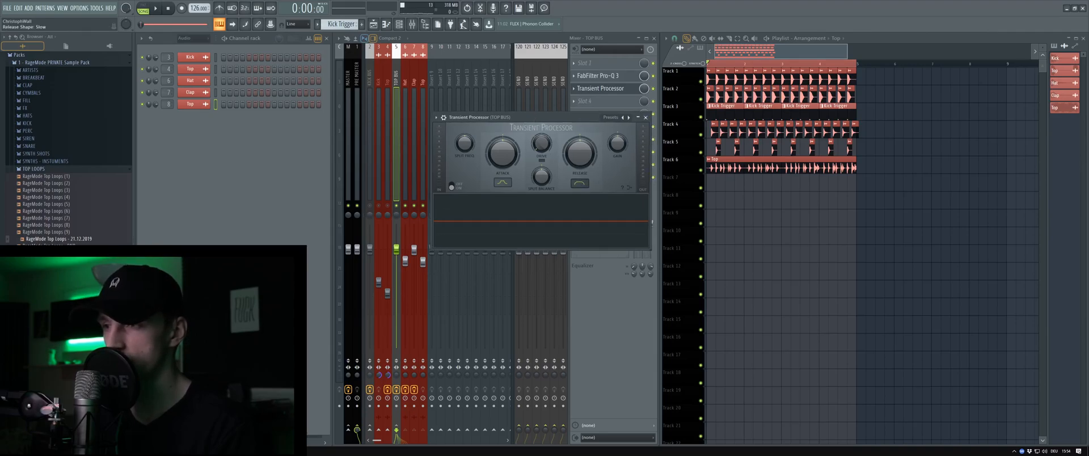
left_click(581, 183)
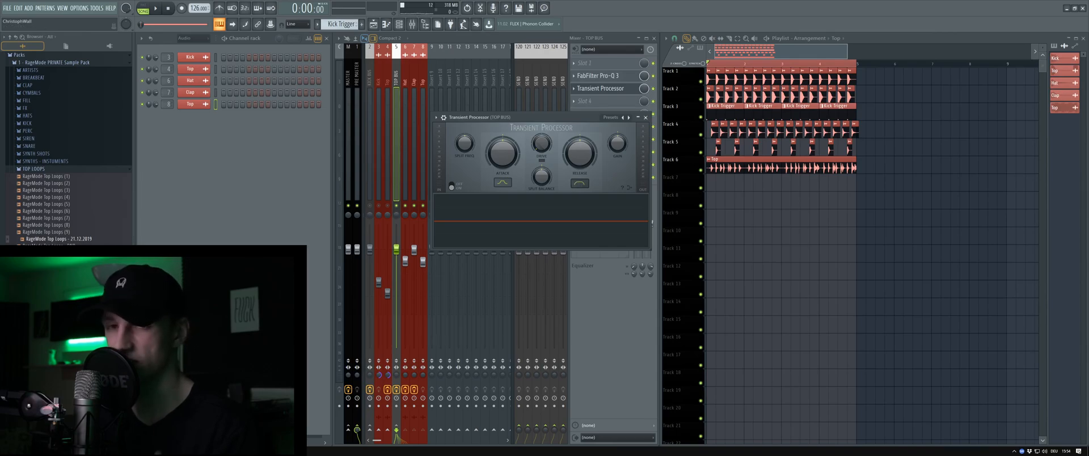
left_click(580, 183)
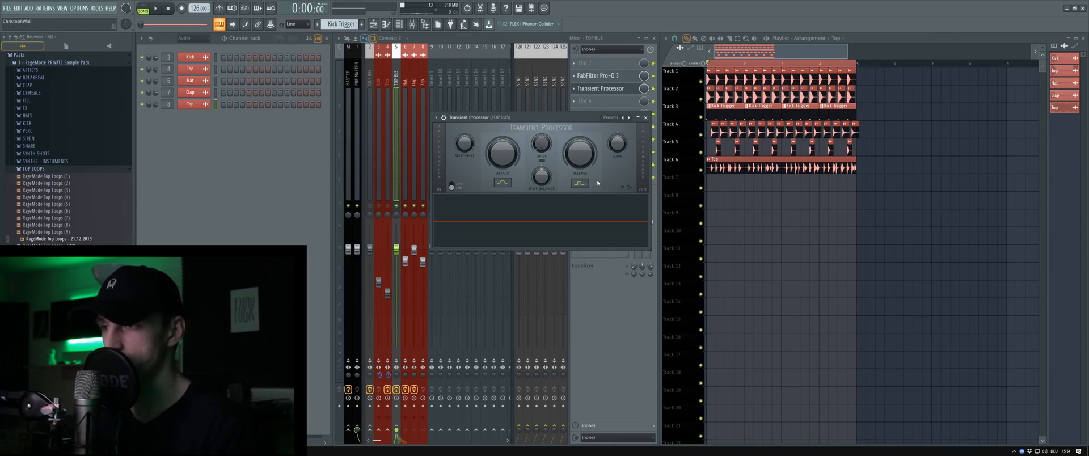
left_click_drag(583, 158, 583, 176)
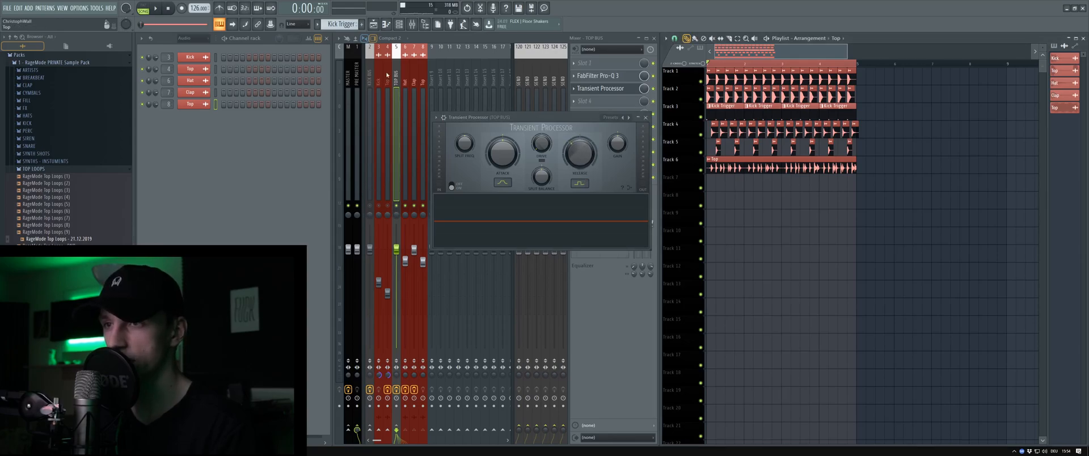
- Audition the groove, switch the Transient Processor's release shape and ease its release reduction to about -22%
key("space")
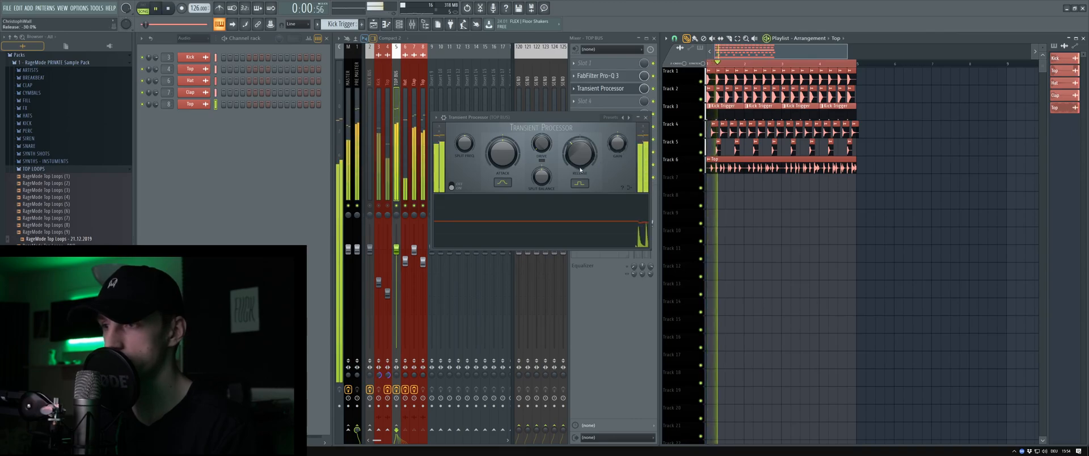
left_click_drag(573, 116, 544, 115)
key("space")
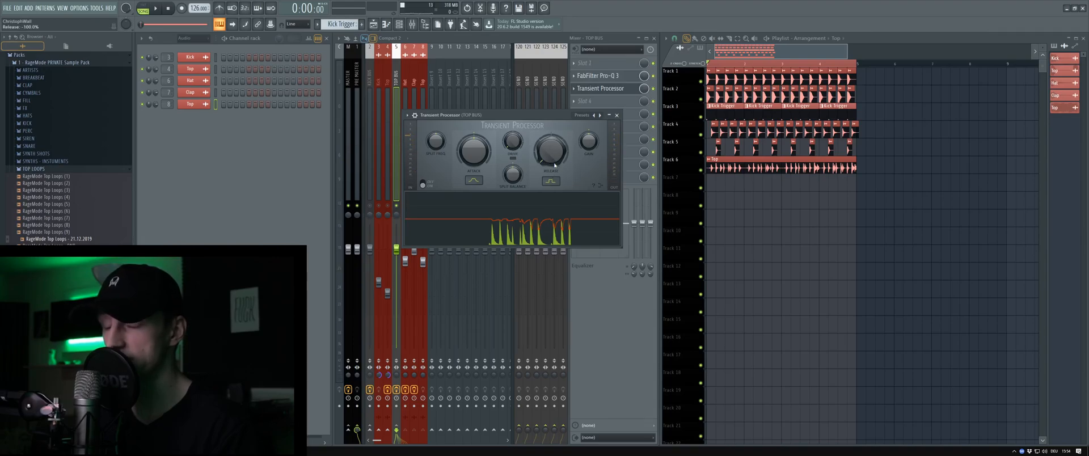
left_click_drag(554, 165, 555, 152)
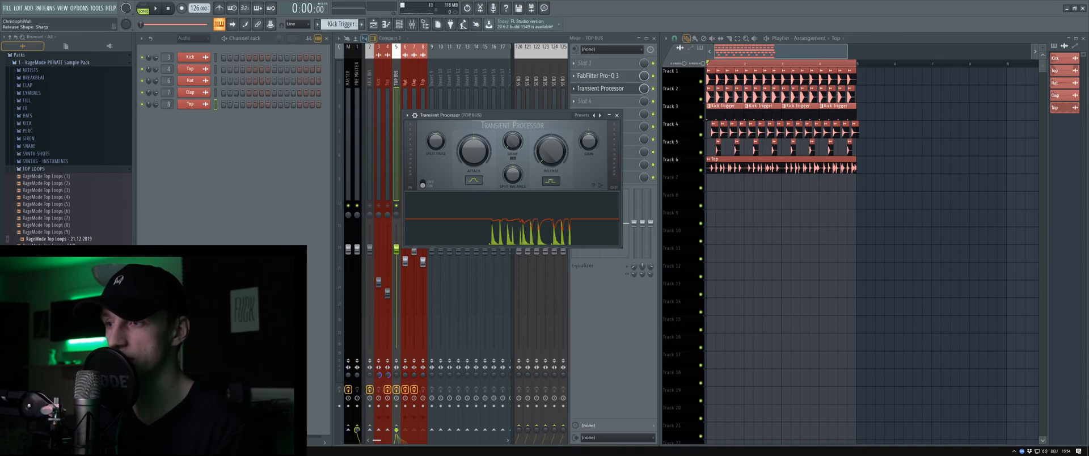
left_click_drag(550, 151, 550, 138)
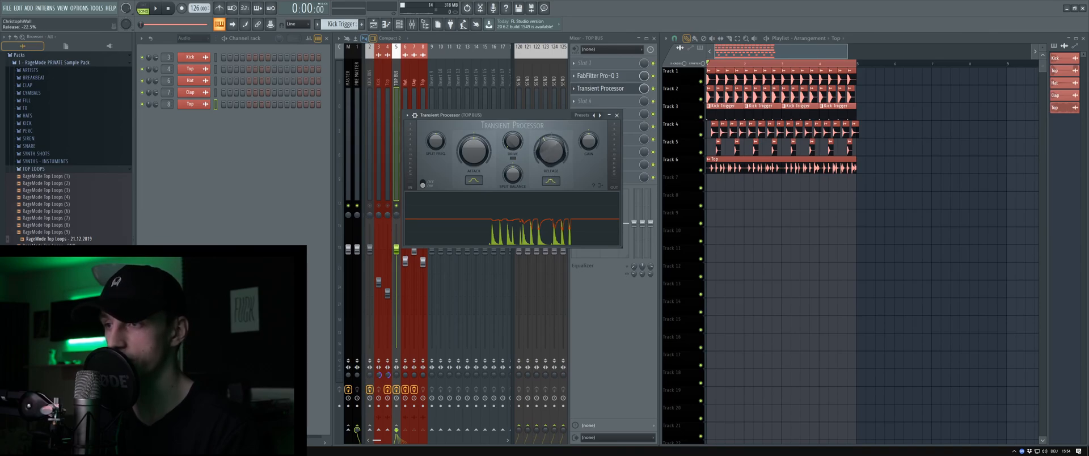
- Audition the processed groove and close the Transient Processor window
key("space")
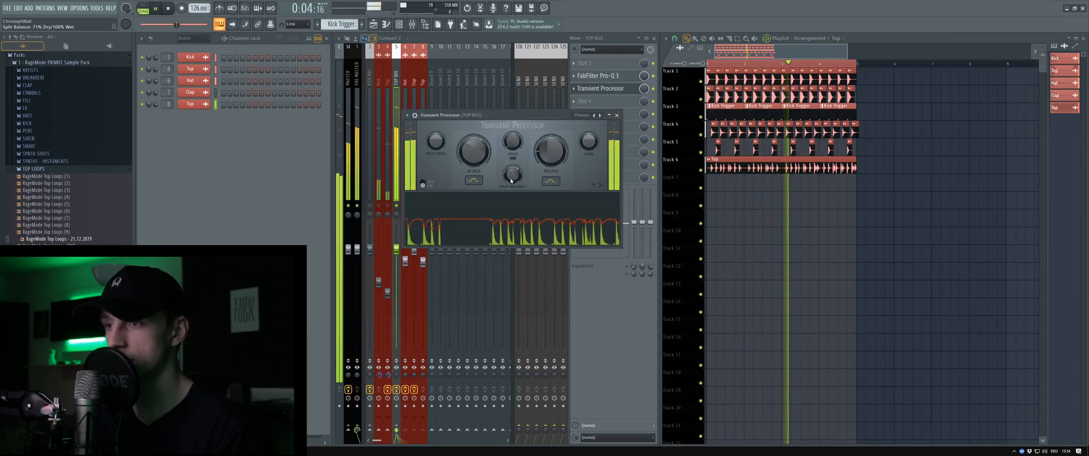
left_click(618, 116)
key("space")
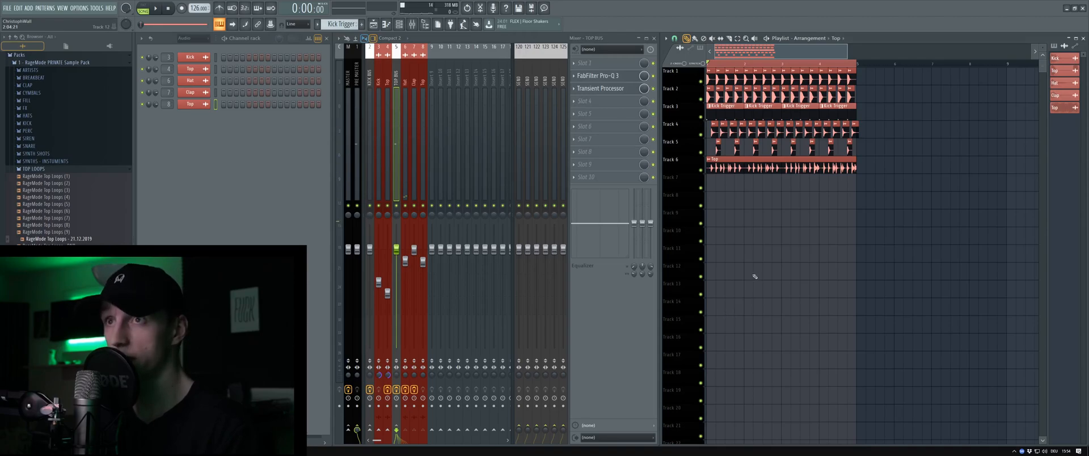
key("space")
key("space")
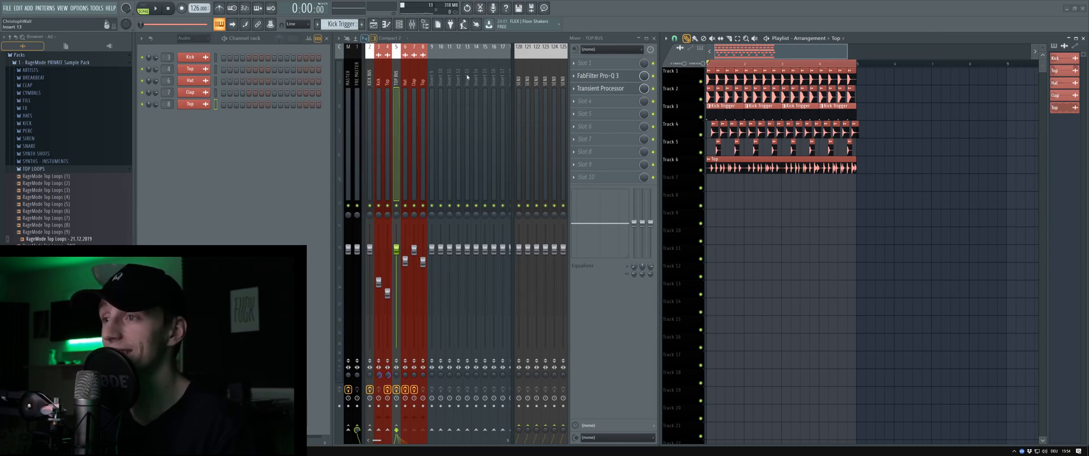
- Review the FabFilter Pro-Q 3 and Transient Processor settings on the TOP BUS and close both windows
left_click(600, 76)
left_click(600, 88)
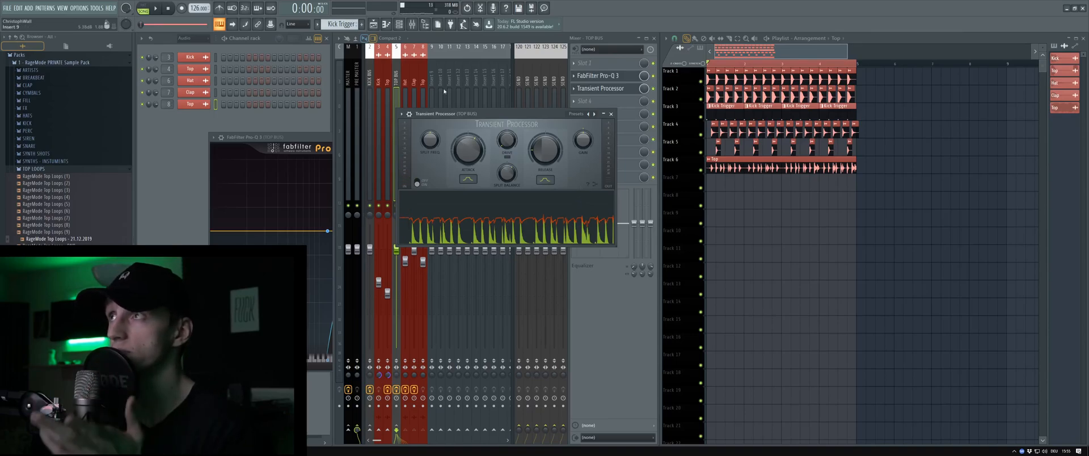
left_click_drag(506, 114, 490, 88)
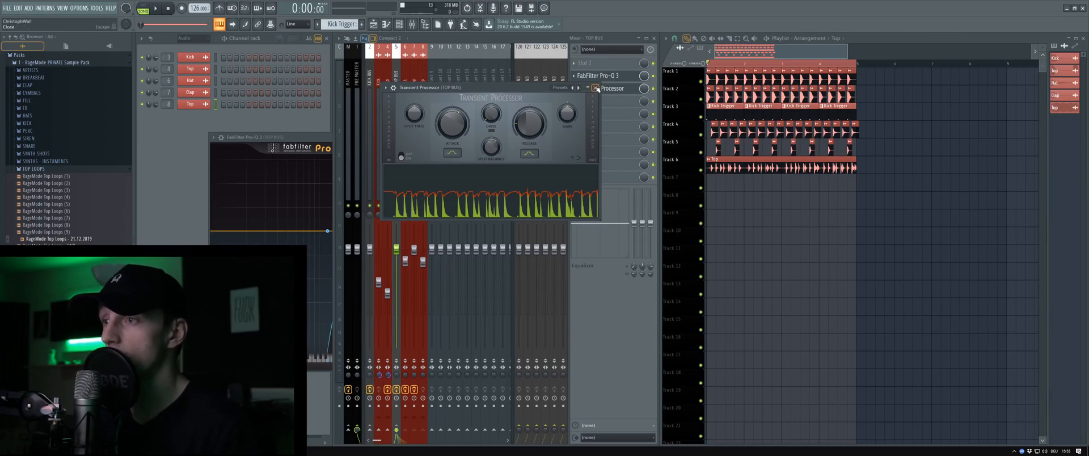
left_click(595, 88)
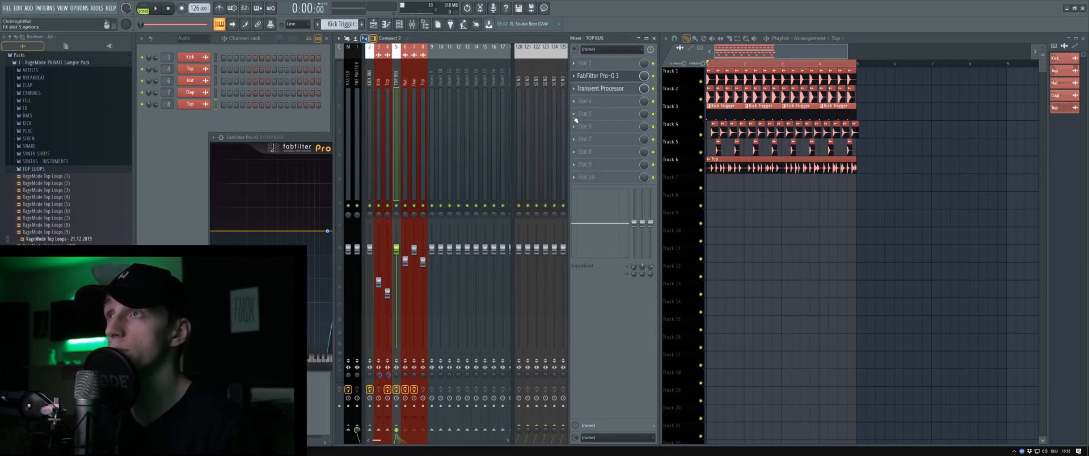
left_click(300, 138)
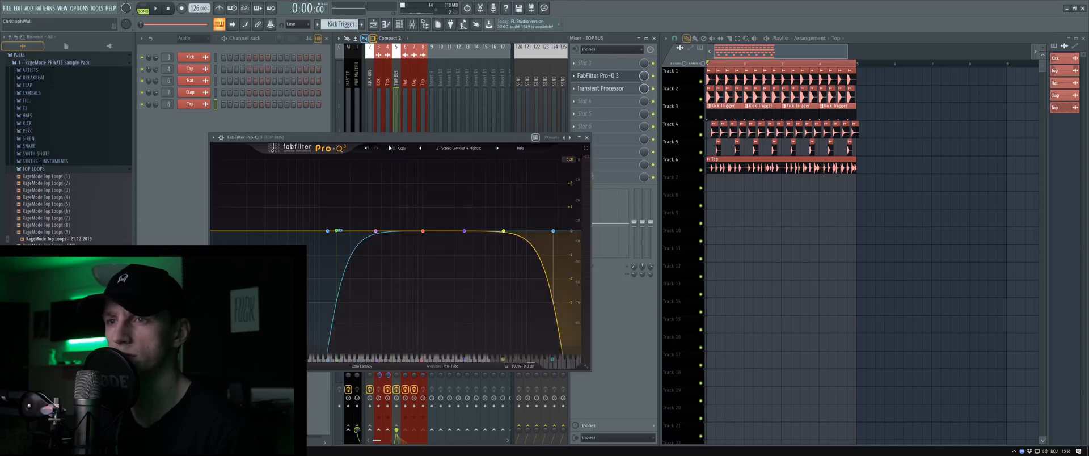
left_click(587, 138)
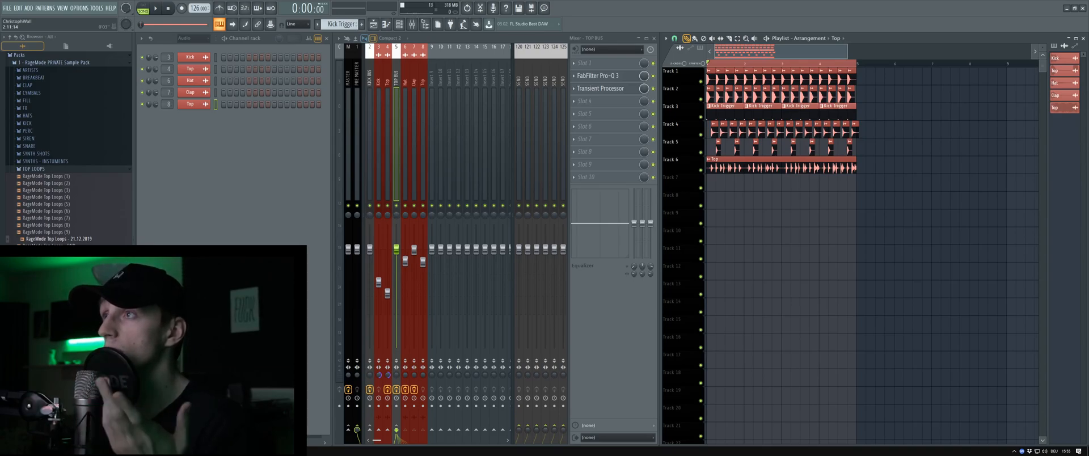
- Collapse the TOP LOOPS sample folder and select the empty Insert 9 mixer track while the groove plays
left_click(82, 169)
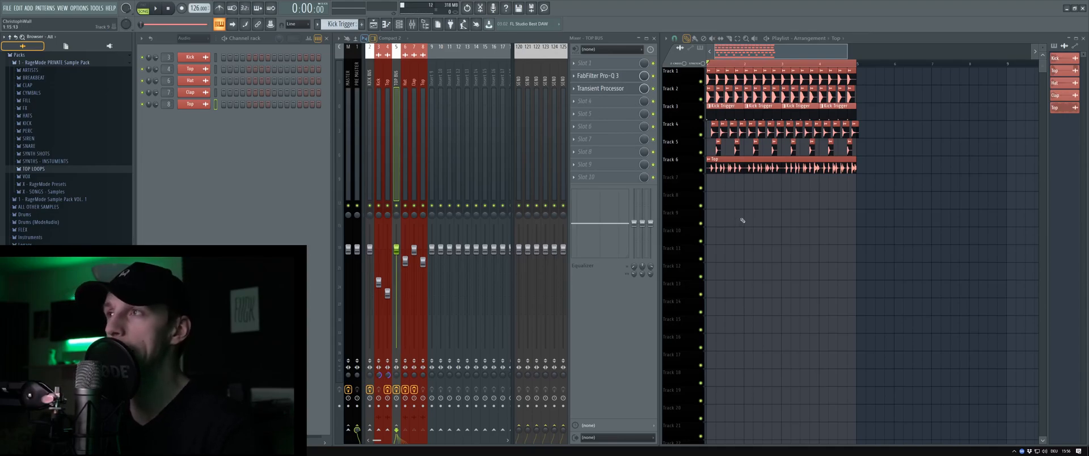
scroll(746, 219, "down", 3)
scroll(744, 221, "up", 3)
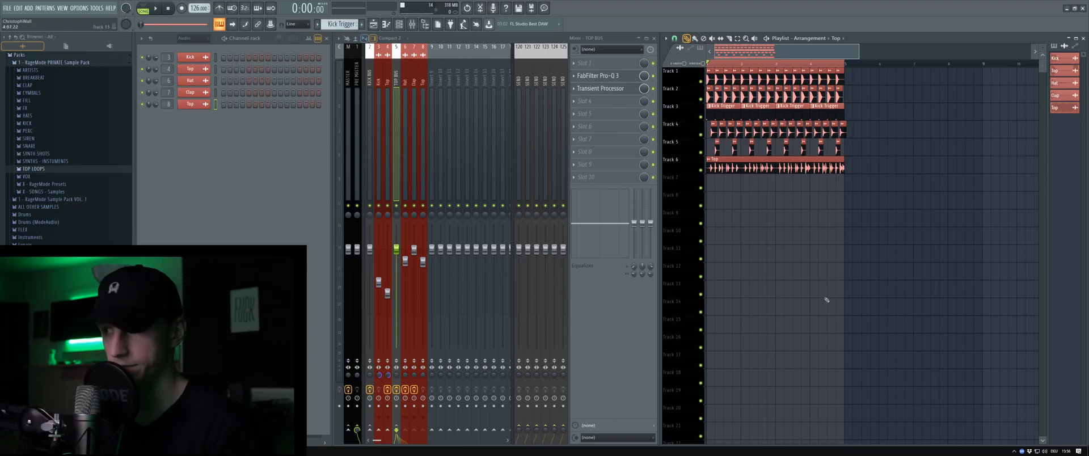
key("space")
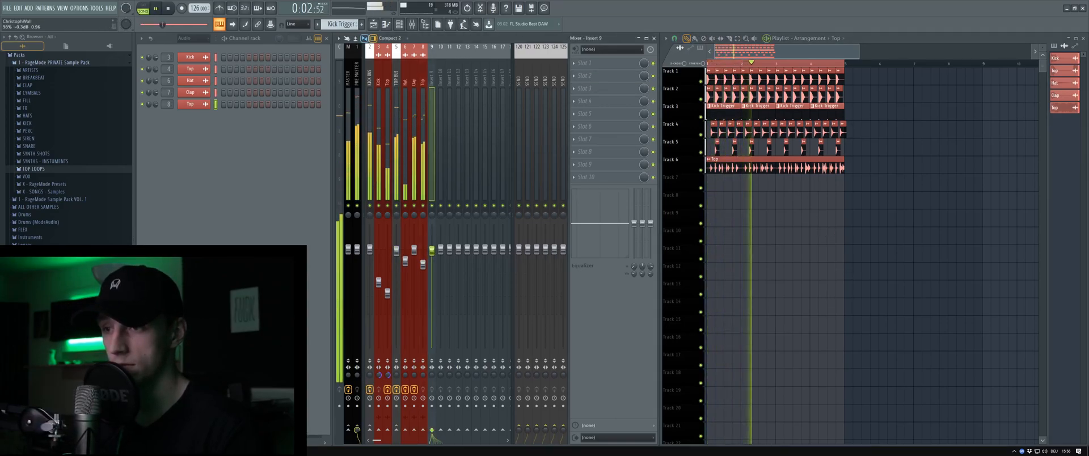
left_click(435, 269)
key("space")
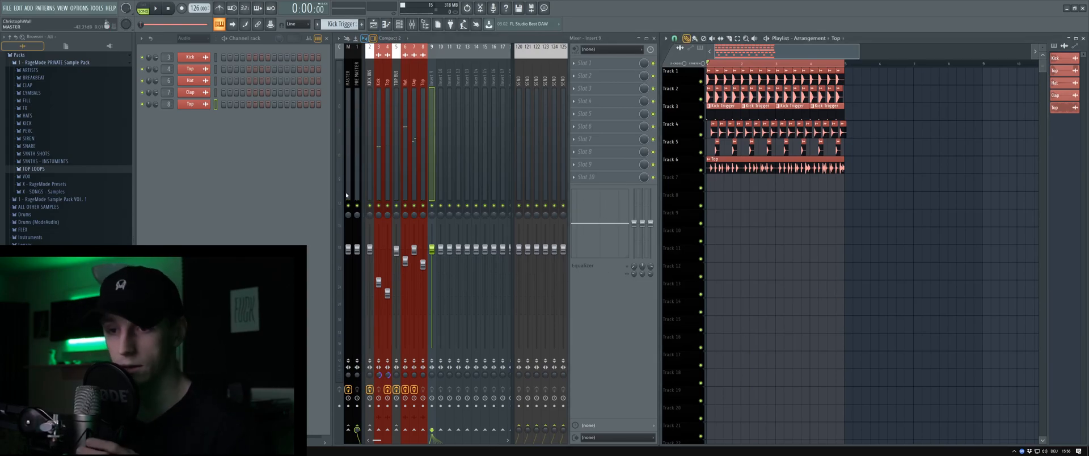
- Add a MIDI Out channel and load the Behringer Neutron preset into it
left_click(192, 440)
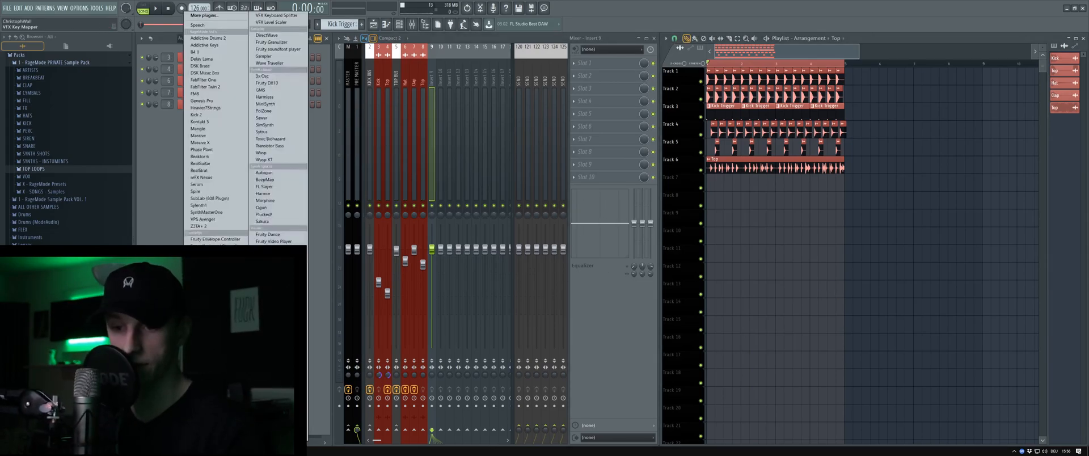
left_click(203, 369)
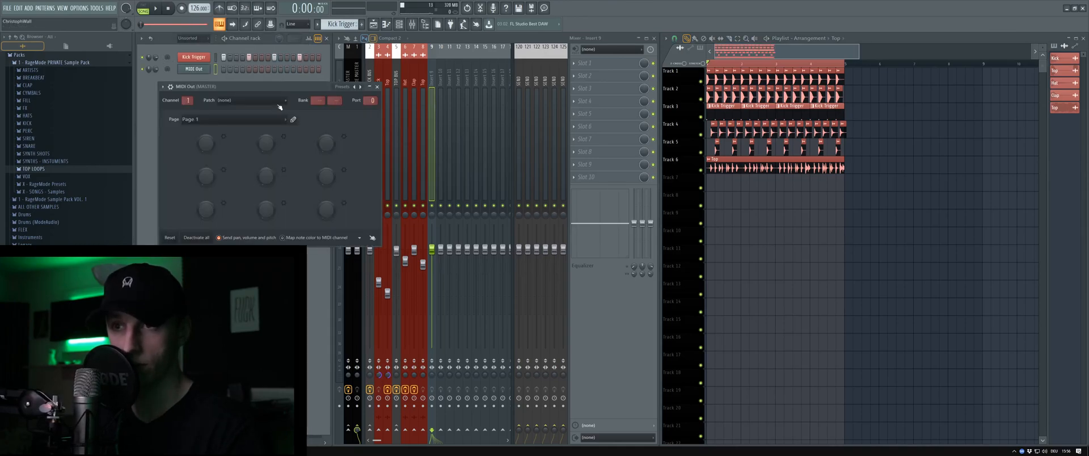
left_click_drag(308, 88, 316, 117)
right_click(359, 104)
left_click(404, 139)
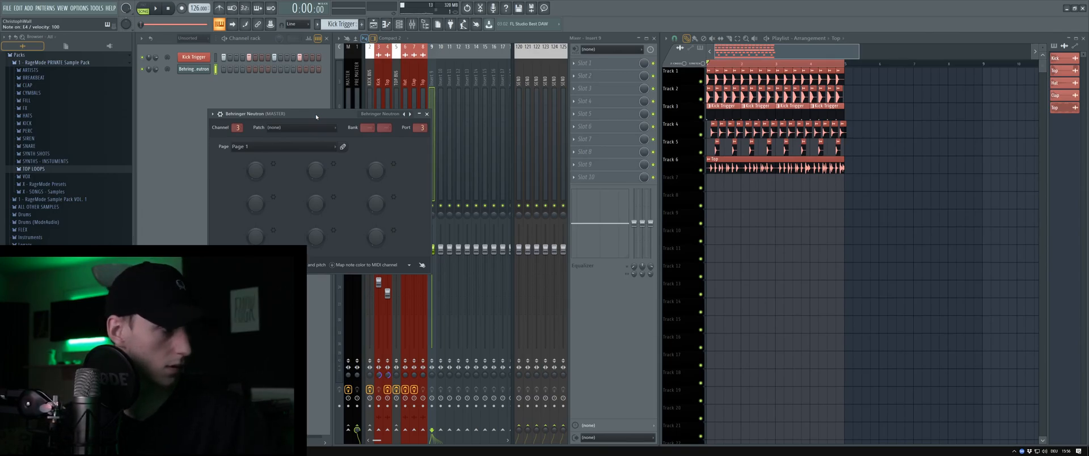
left_click_drag(316, 117, 339, 121)
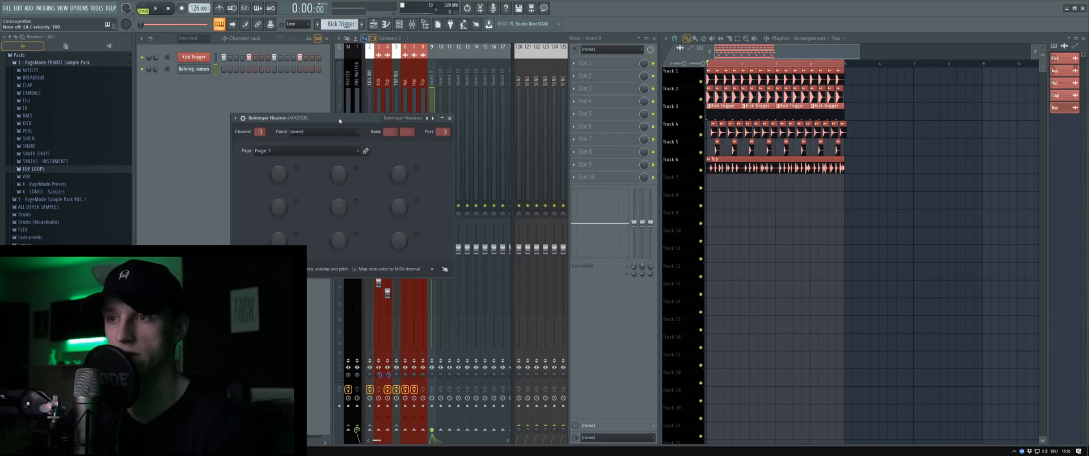
- Show all channels in the channel rack and set the MIDI input port of ShaperBox on the KICK BUS to 2
left_click(193, 38)
left_click(193, 48)
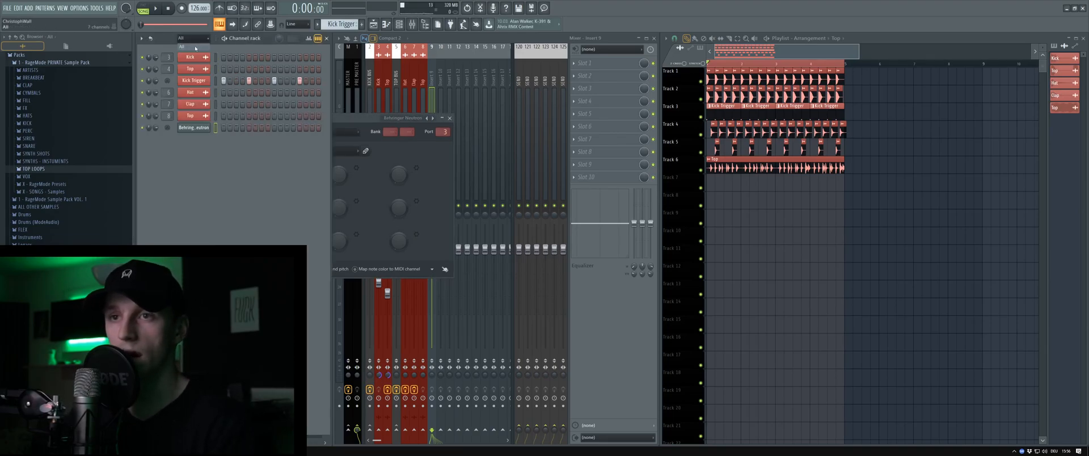
left_click(370, 97)
left_click(590, 101)
left_click(406, 145)
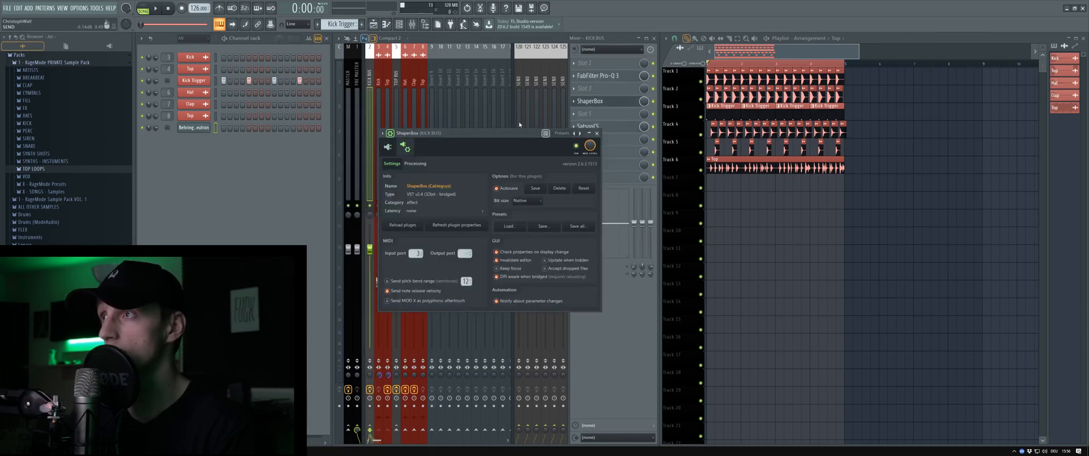
left_click_drag(417, 253, 417, 257)
- Check the Kick Trigger channel's MIDI Out settings, test the sidechain with playback and close the plugin windows
left_click(195, 80)
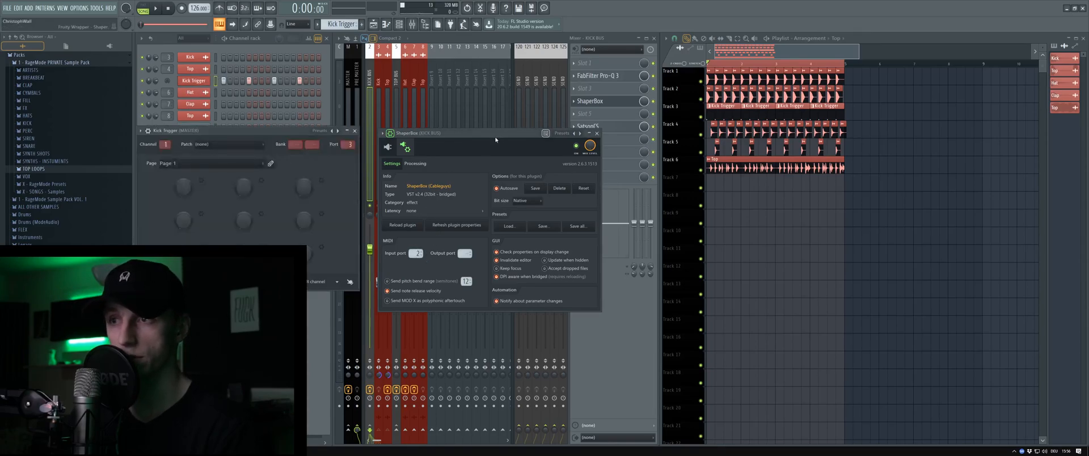
left_click(352, 131)
key("space")
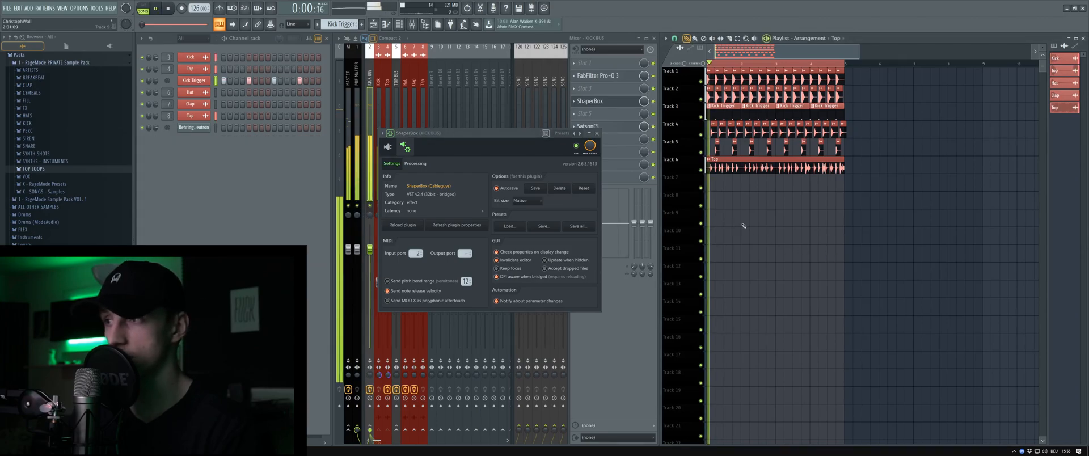
key("space")
left_click(597, 134)
- Create Pattern 2 and test the Behringer Neutron channel by playing keys in its piano roll
left_click(185, 127)
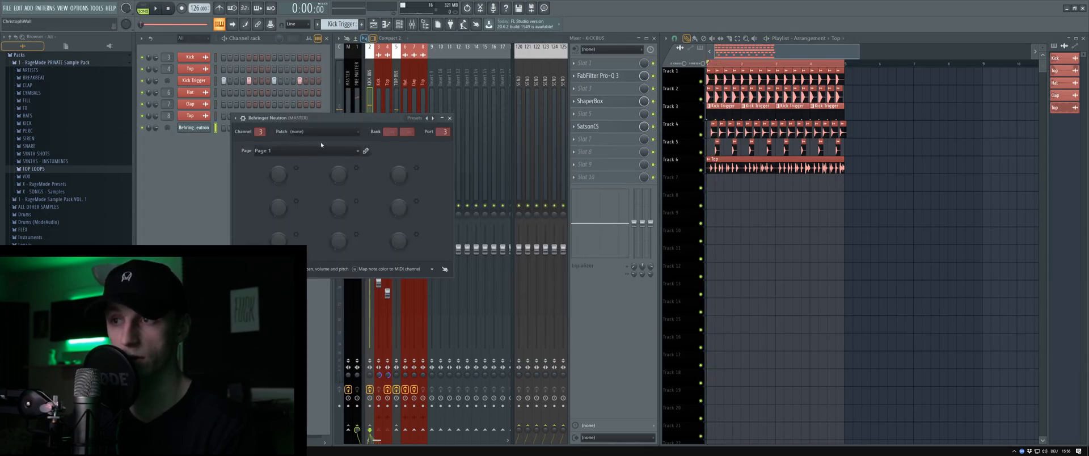
left_click_drag(339, 122, 420, 135)
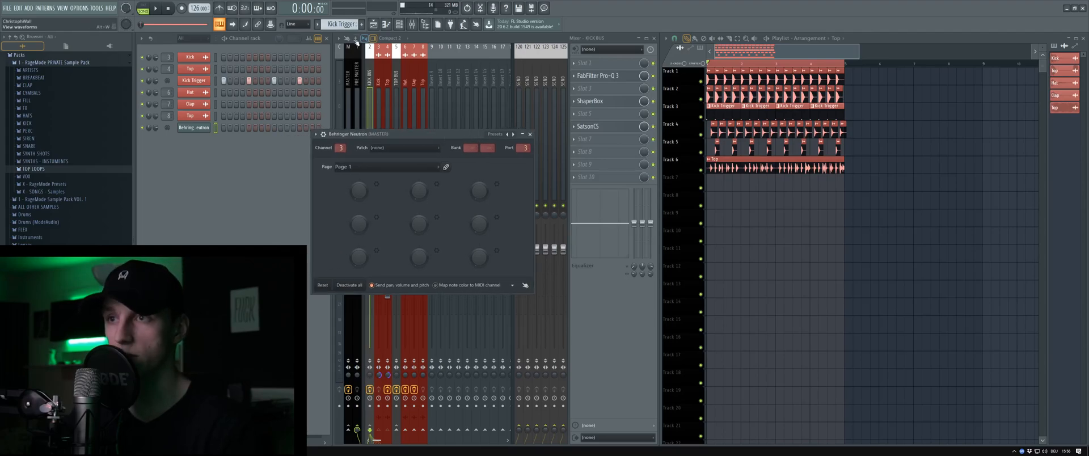
left_click(361, 25)
right_click(197, 127)
left_click(227, 128)
left_click(159, 229)
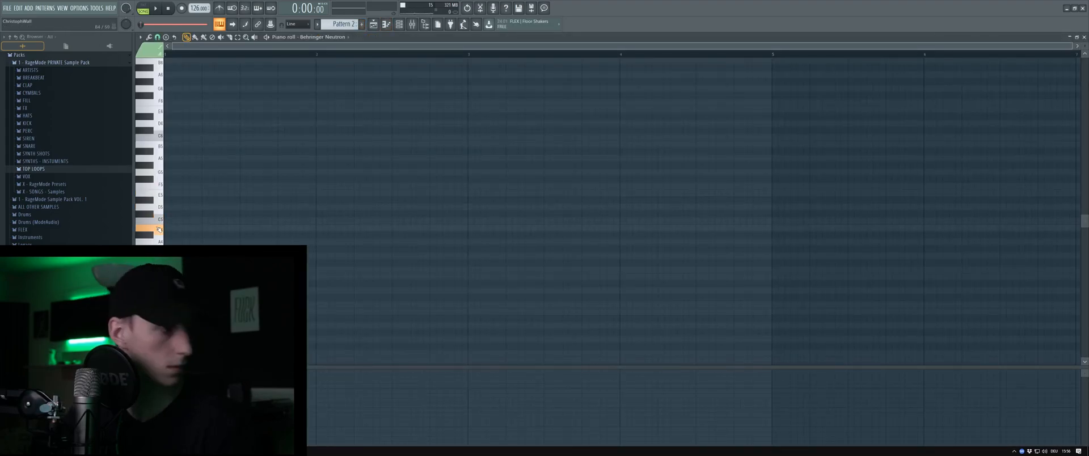
left_click(159, 214)
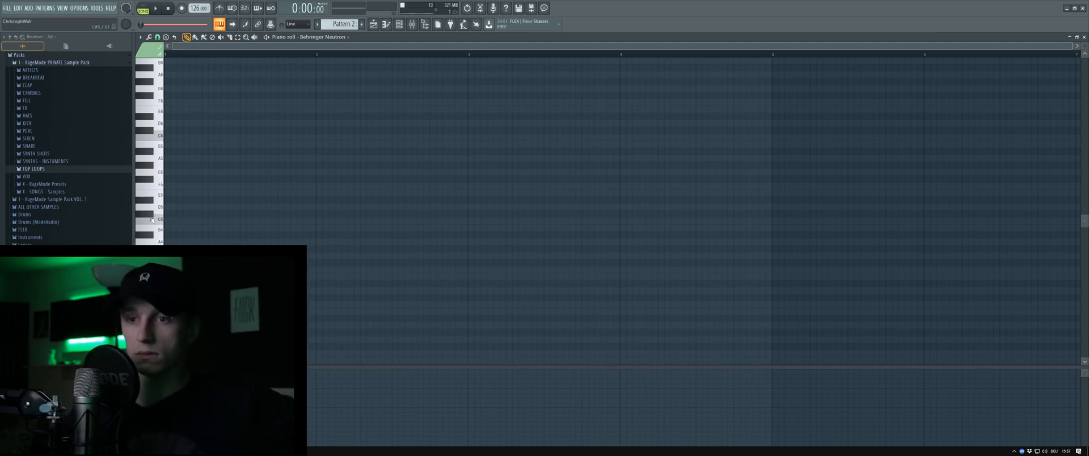
left_click(1084, 36)
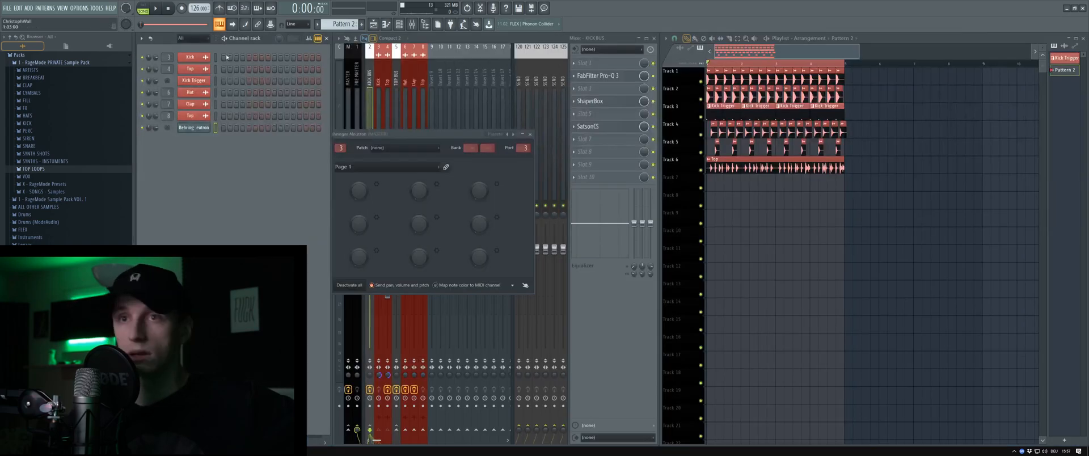
- Check the MIDI output devices and their port assignments in the MIDI settings
left_click(79, 8)
left_click(85, 32)
left_click(397, 93)
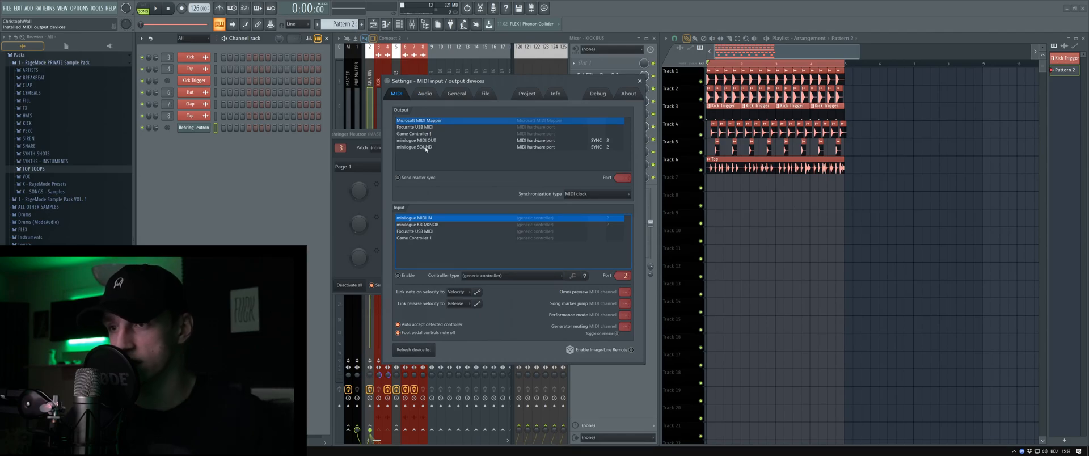
key("Escape")
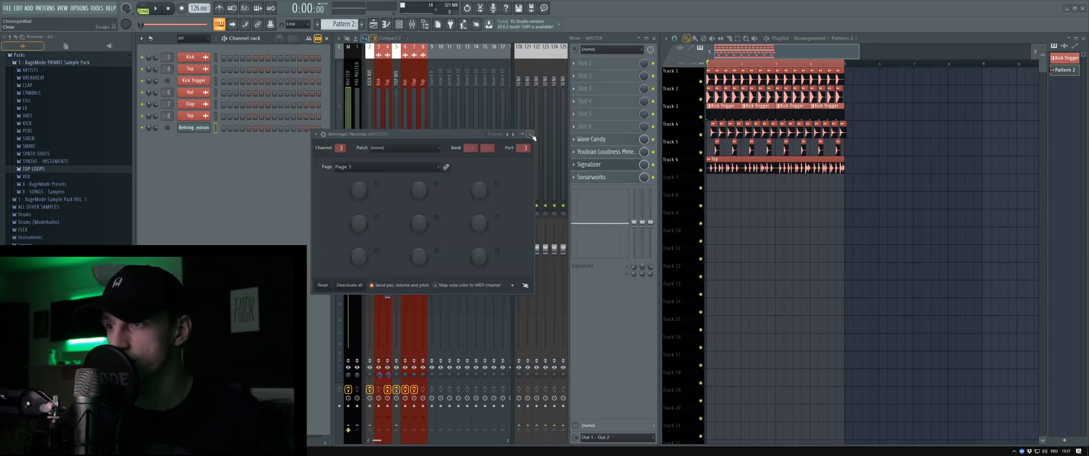
- Set the external audio input of mixer track Insert 9 to In 2
left_click(432, 89)
left_click(610, 50)
left_click(607, 68)
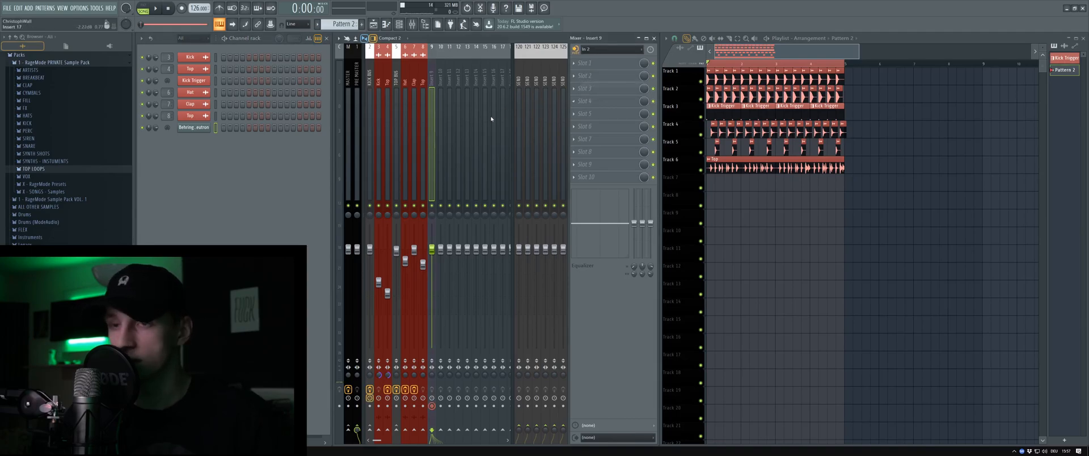
- Reopen the Behringer Neutron channel's MIDI Out settings and move the window clear of the mixer
left_click(195, 128)
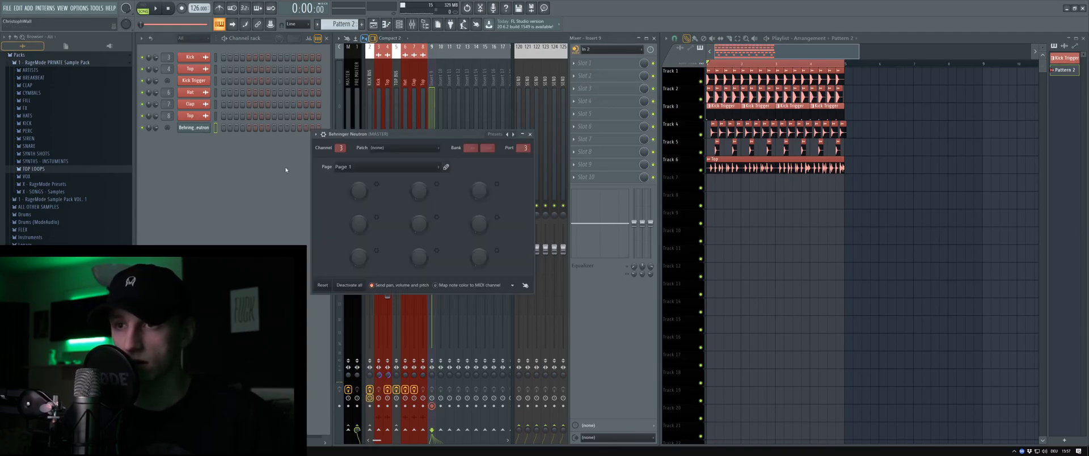
left_click(205, 130)
left_click(205, 129)
left_click_drag(414, 132, 727, 207)
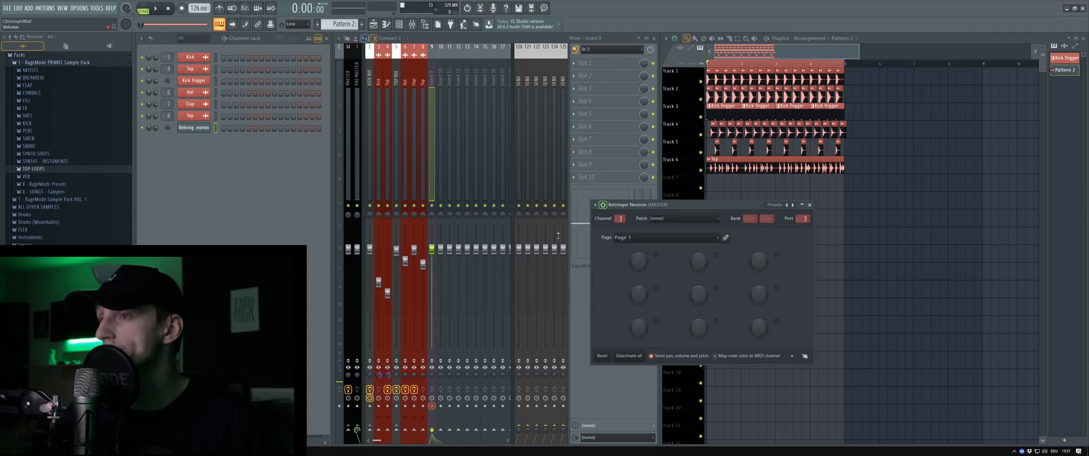
- Delete the Behringer Neutron channel and reset mixer track Insert 9 to its default state
right_click(209, 126)
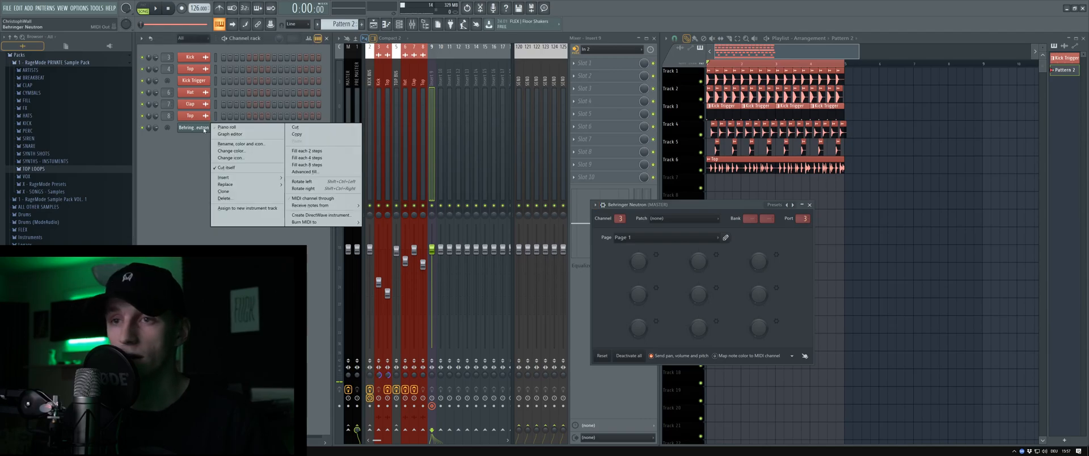
left_click(227, 198)
key("Return")
right_click(437, 45)
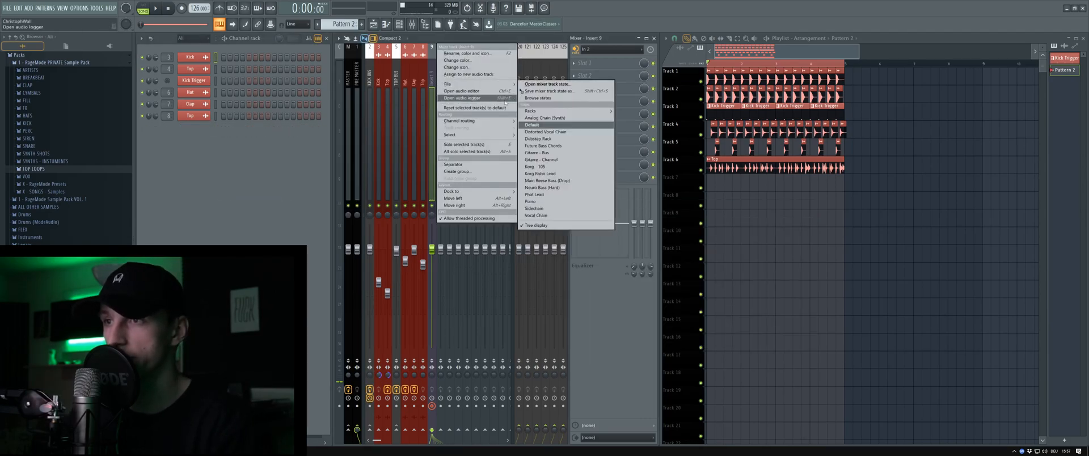
left_click(536, 125)
left_click(595, 50)
left_click(592, 94)
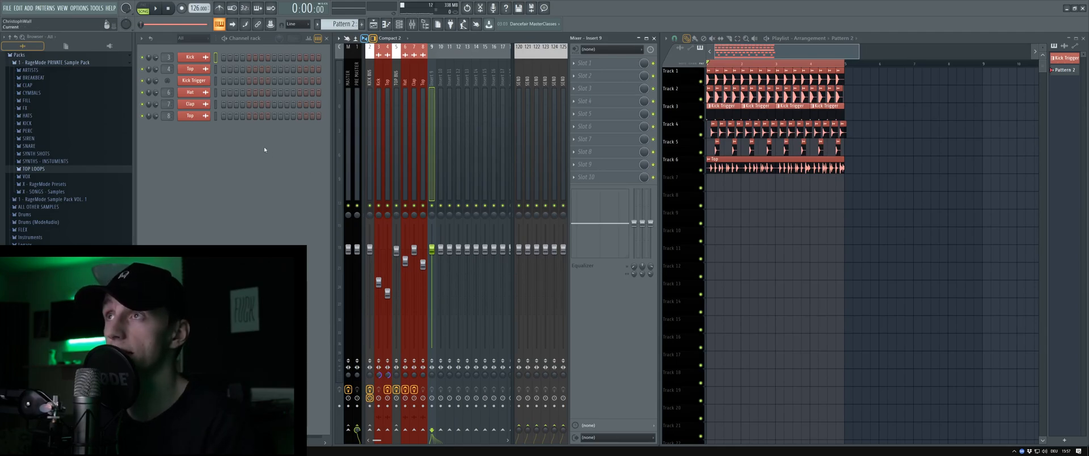
- Collapse the private sample pack folder, add a Massive channel and load the Reese preset at the start of its sound list
left_click(47, 63)
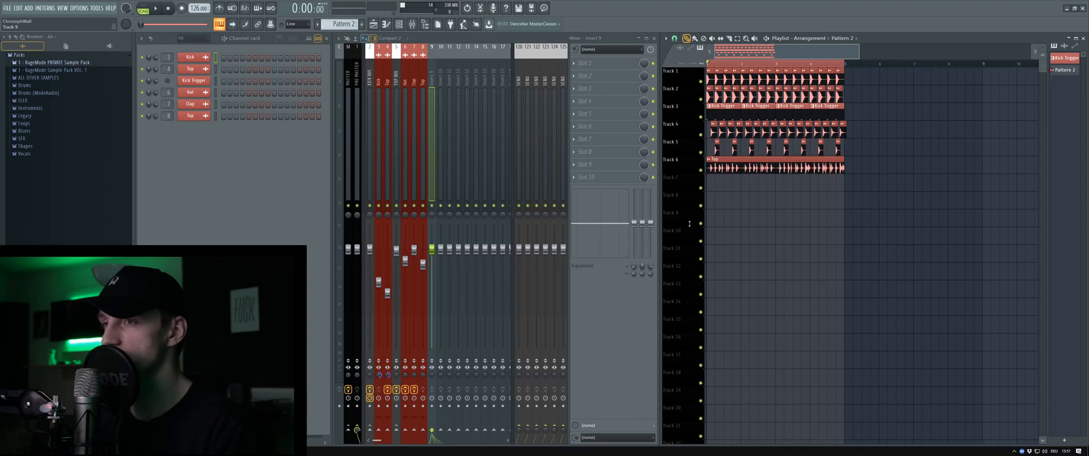
scroll(697, 159, "up", 5)
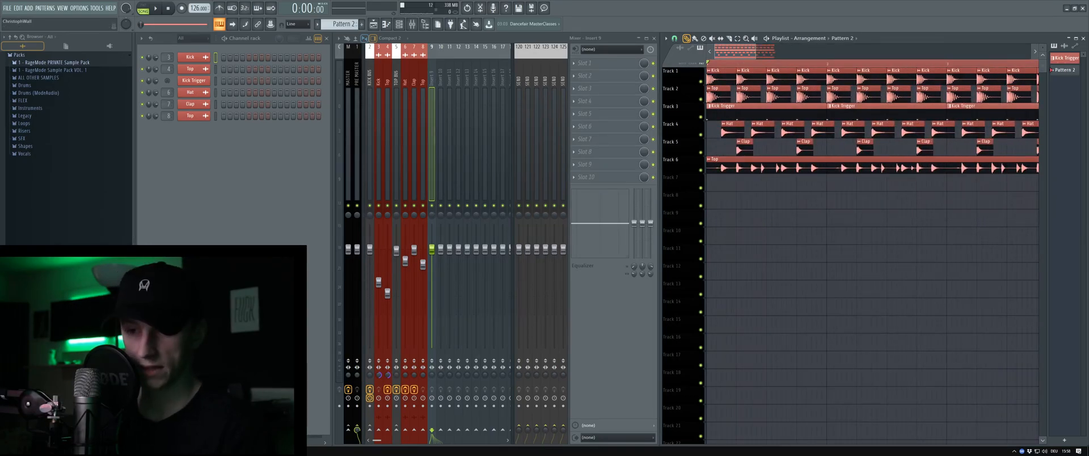
left_click(194, 128)
left_click(212, 136)
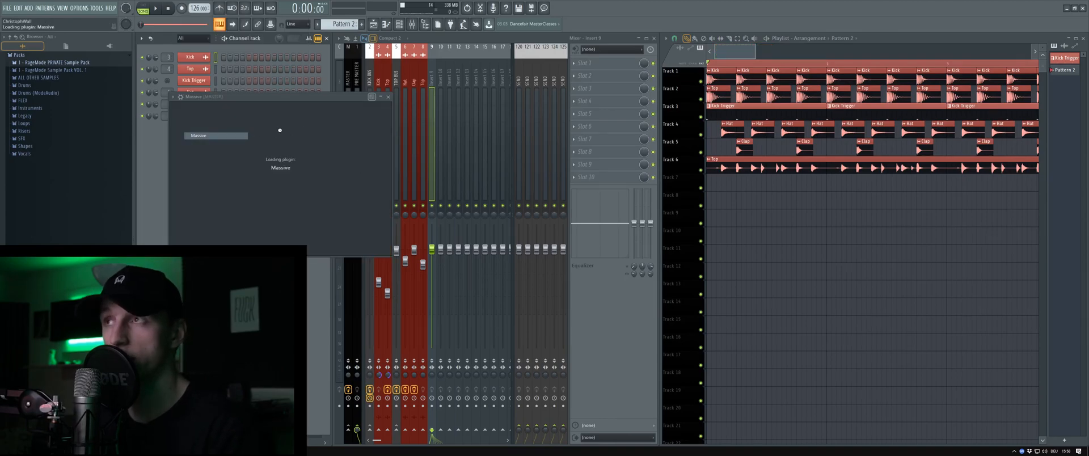
left_click(426, 117)
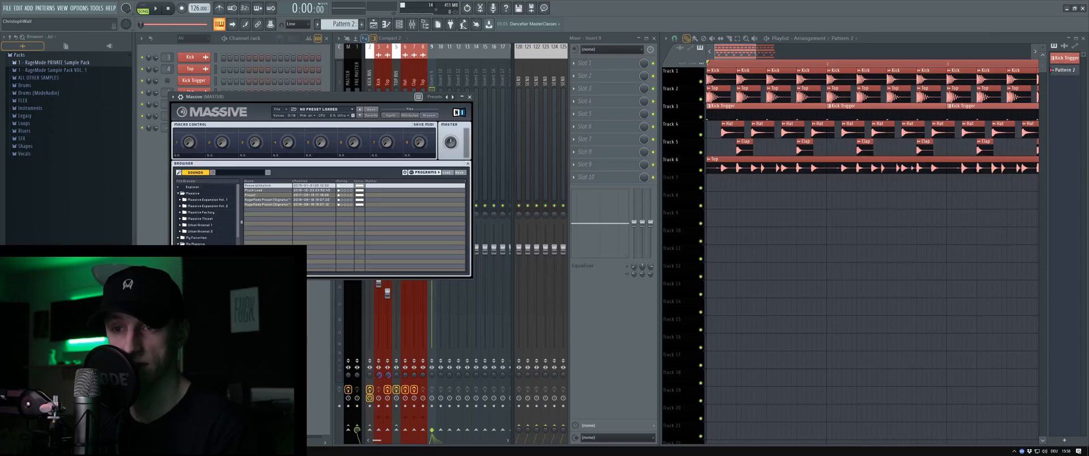
scroll(203, 231, "down", 2)
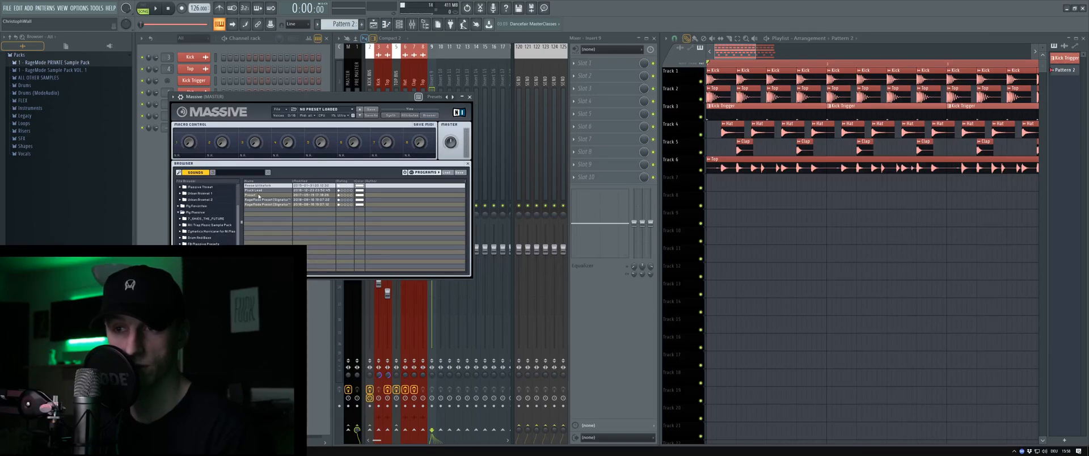
left_click(261, 186)
left_click_drag(460, 98, 600, 123)
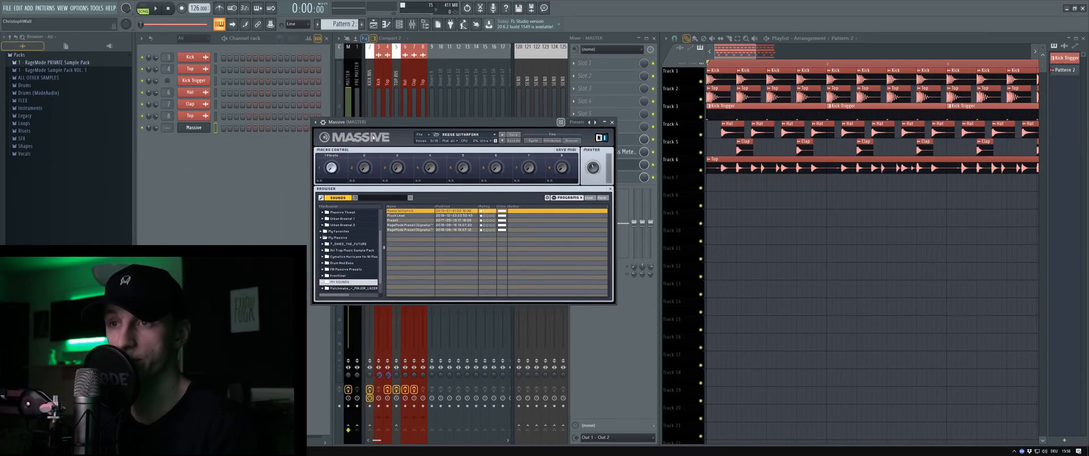
- Set Massive's oscillator 2 pitch to about -12, turn down the noise and briefly play the drums with the plugin closed
left_click(612, 122)
left_click(199, 128)
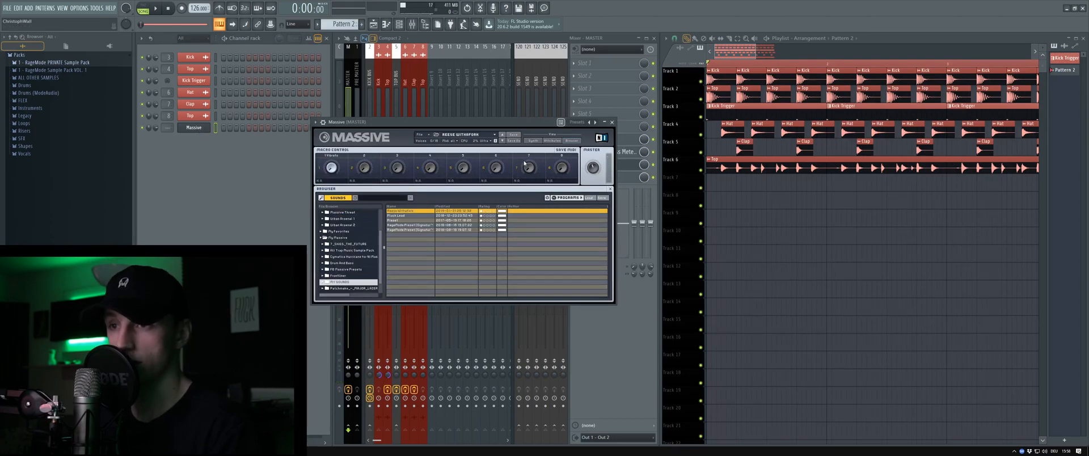
left_click(532, 141)
left_click_drag(329, 202, 331, 219)
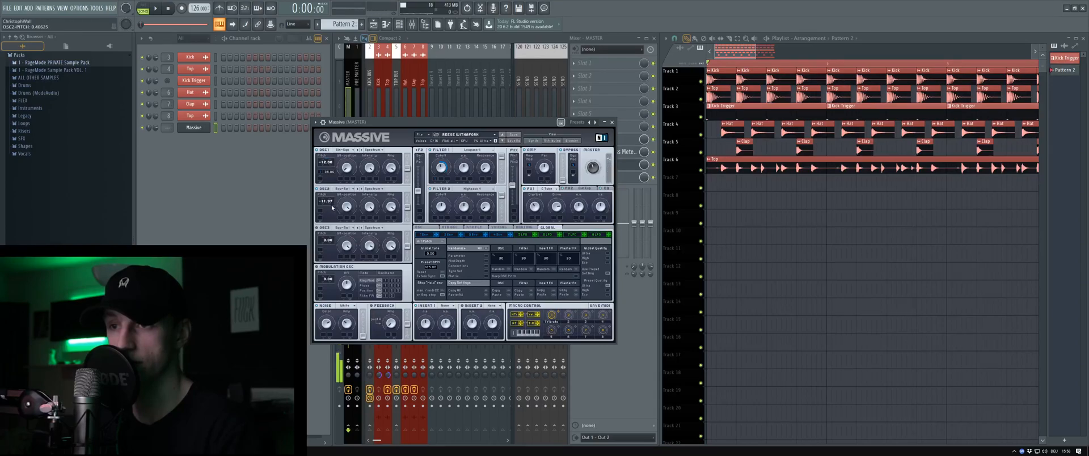
mouse_move(327, 324)
left_mouse_down()
mouse_move(327, 309)
mouse_move(347, 319)
mouse_move(330, 338)
left_mouse_up()
left_click_drag(375, 122, 352, 125)
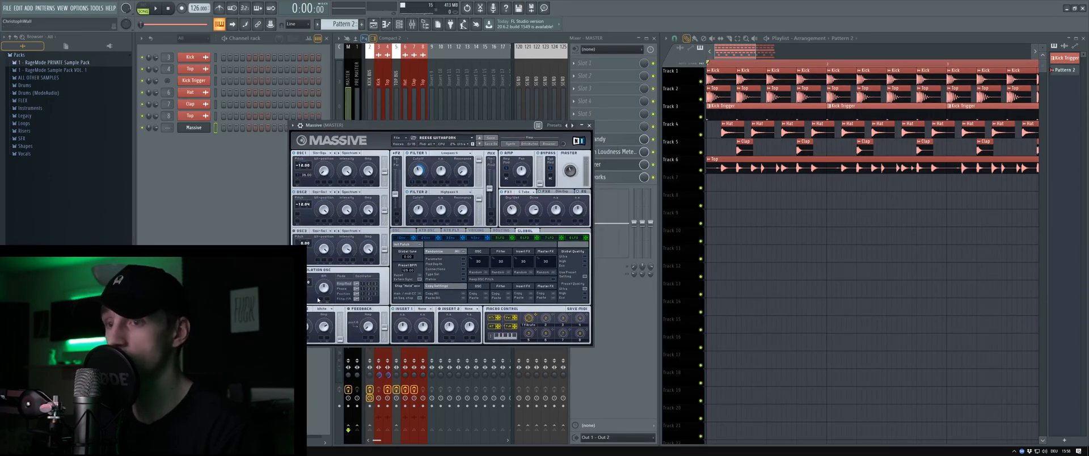
left_click(589, 126)
key("space")
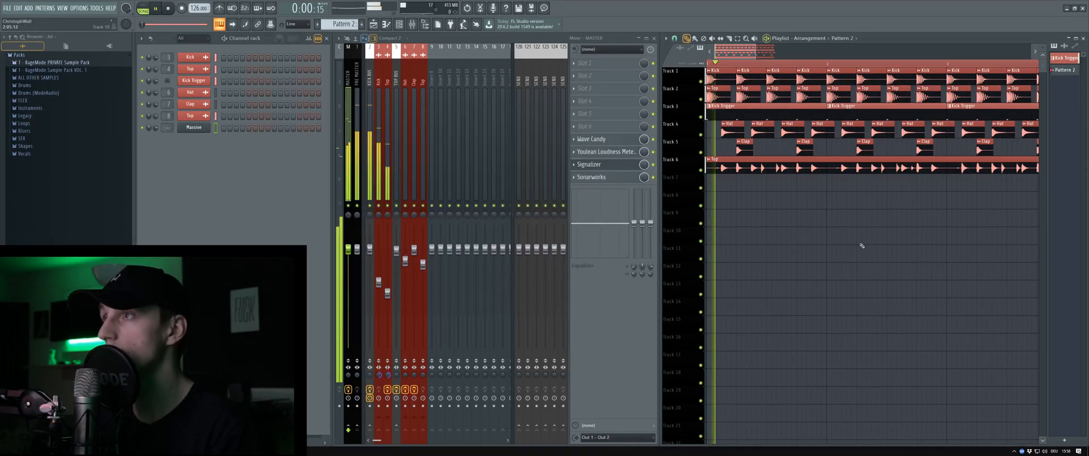
key("space")
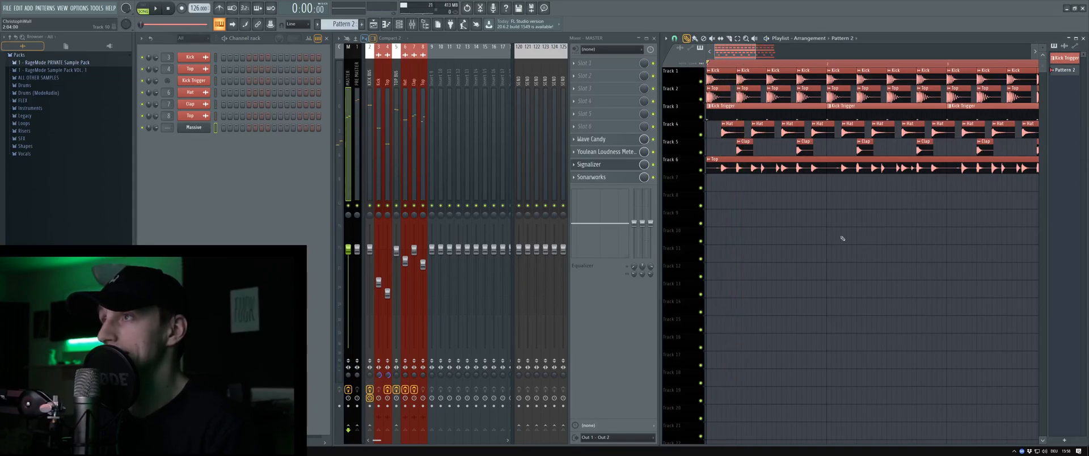
- Rename the Massive channel to Synth, colour it blue and route it to mixer track 10
right_click(199, 128)
left_click(232, 150)
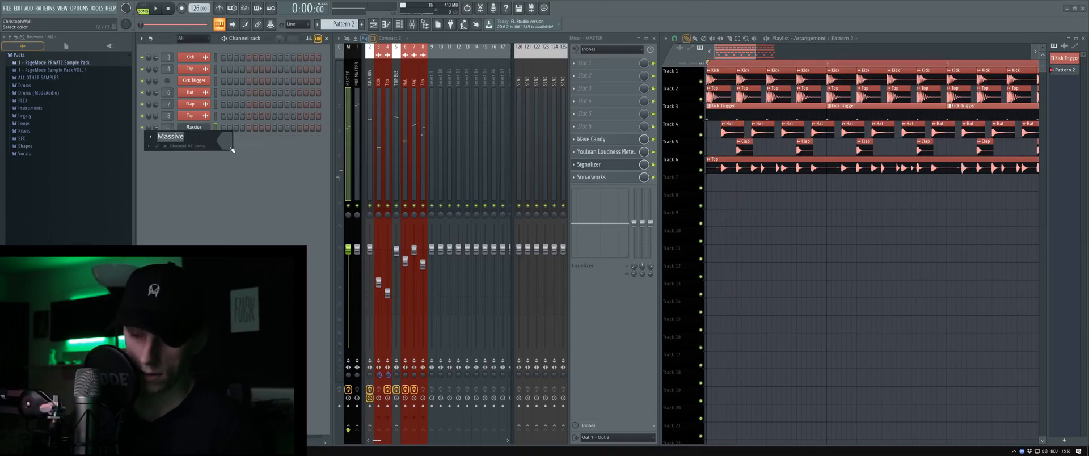
type("Synth")
left_click(231, 148)
left_click(282, 137)
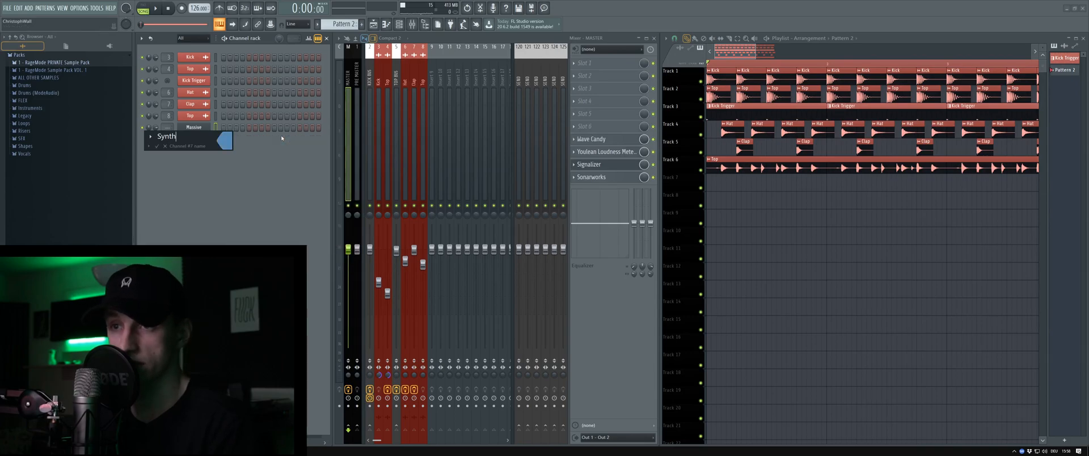
key("Return")
key("ctrl+l")
key("alt+Right")
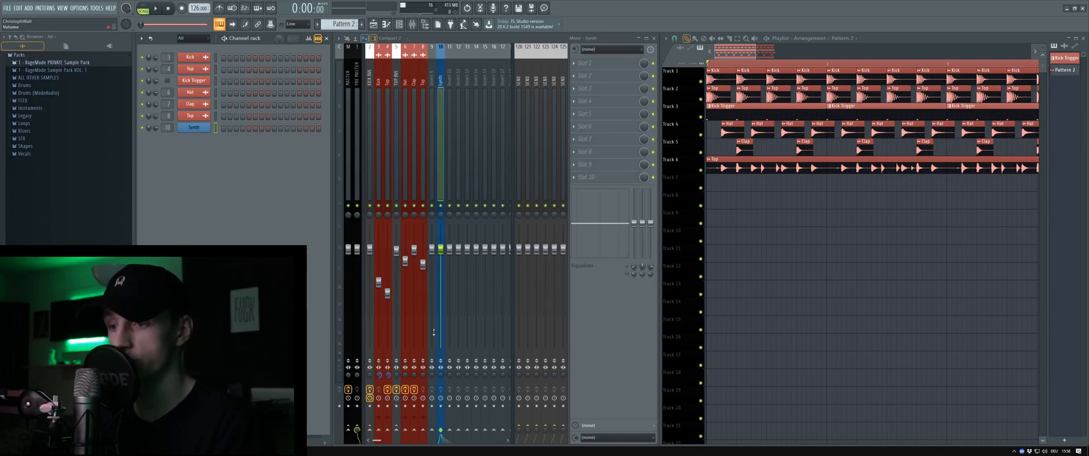
- Rename mixer track Insert 9 to SIDECHAIN and colour it black
left_click(434, 183)
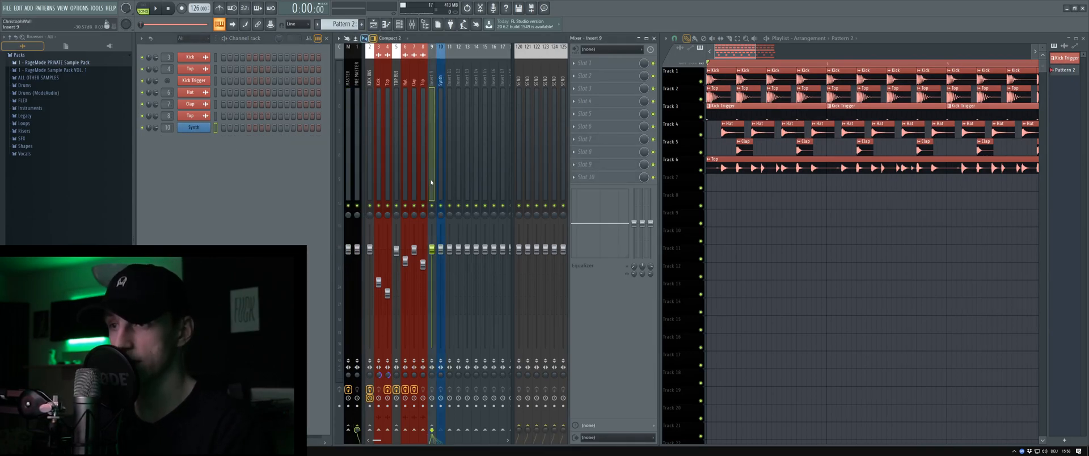
key("F2")
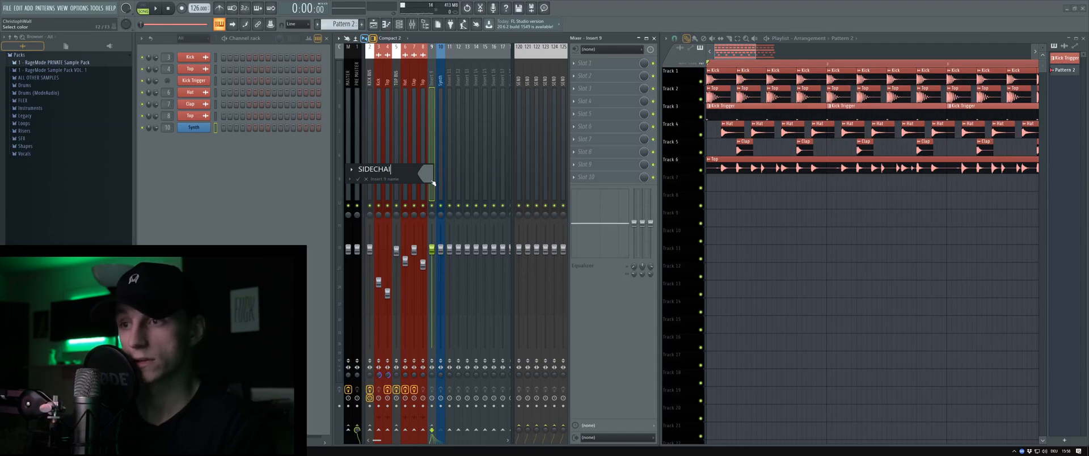
left_click(432, 176)
left_click(433, 176)
left_click(432, 175)
right_click(432, 175)
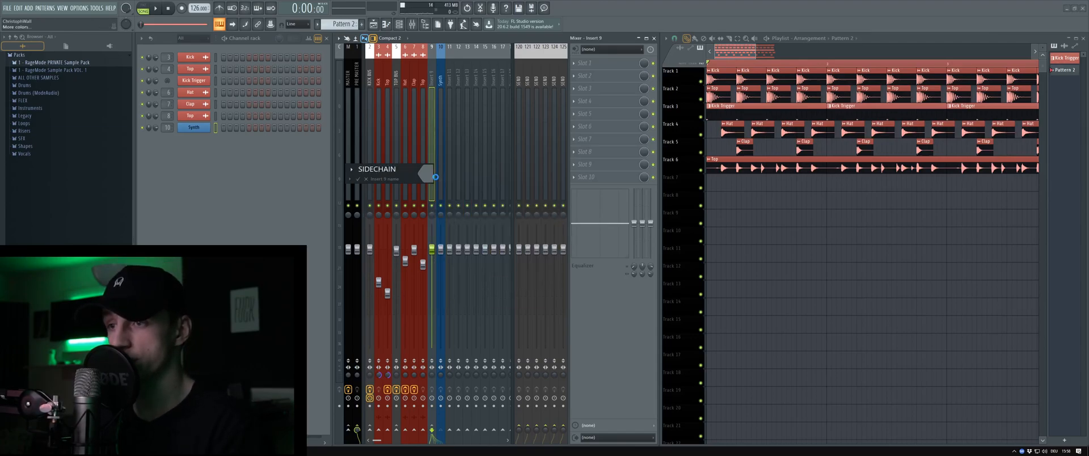
left_click(480, 171)
key("Return")
key("Return")
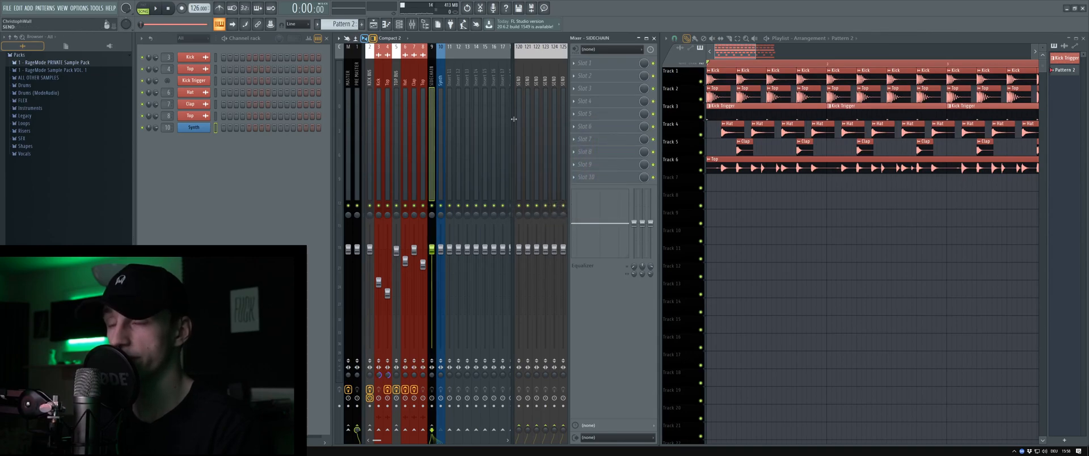
- Load ShaperBox into slot 5 of the SIDECHAIN mixer track and add the Volume shaper
left_click(590, 114)
mouse_move(698, 121)
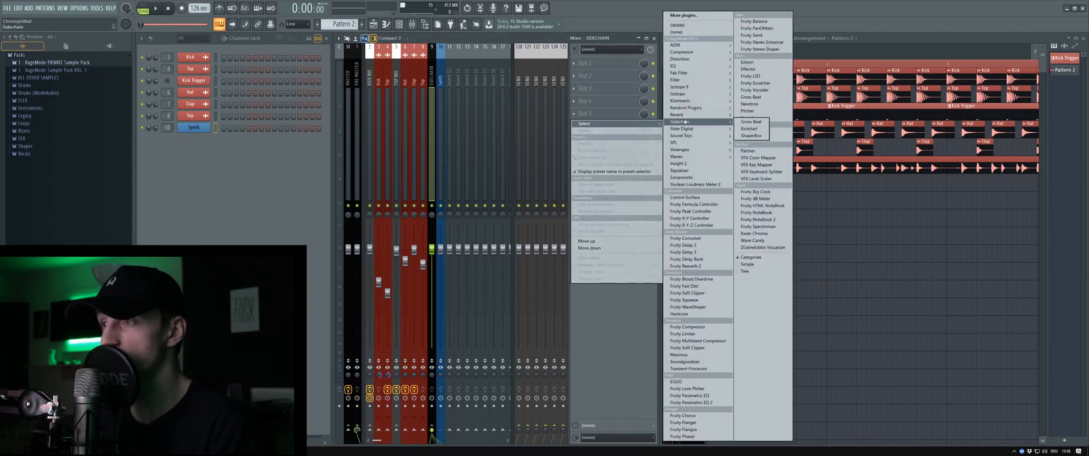
left_click(750, 133)
left_click_drag(289, 87, 393, 99)
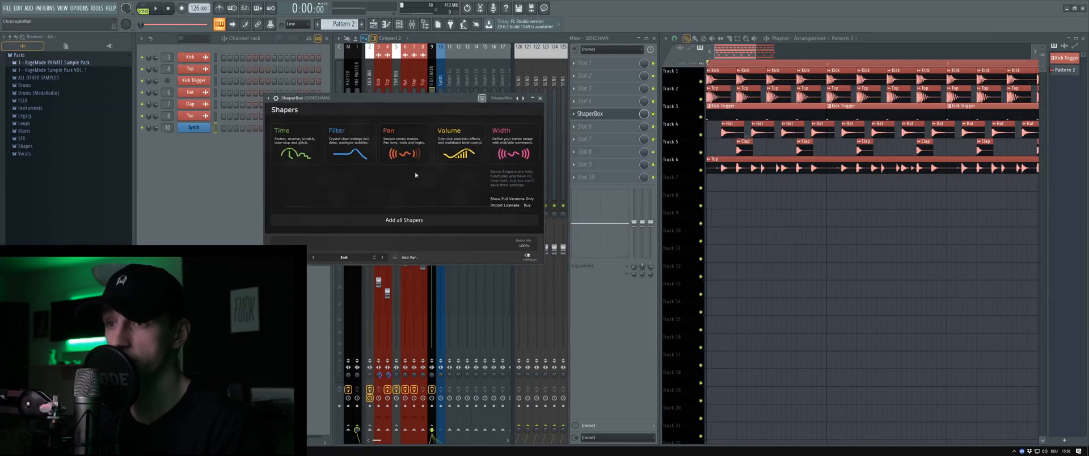
left_click(457, 154)
- Load the RM Sidechain preset from the ShaperBox library and show its volume curves
left_click_drag(273, 116, 290, 116)
left_click(395, 258)
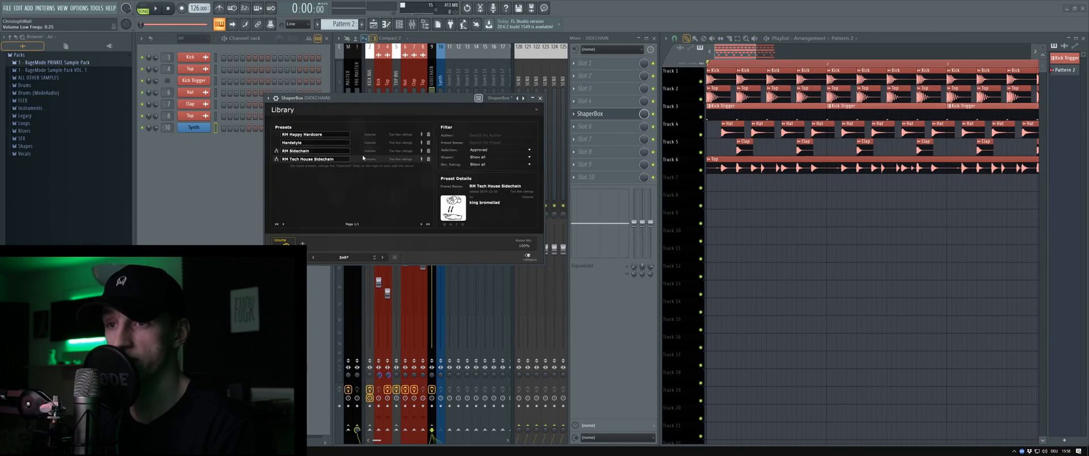
left_click(284, 242)
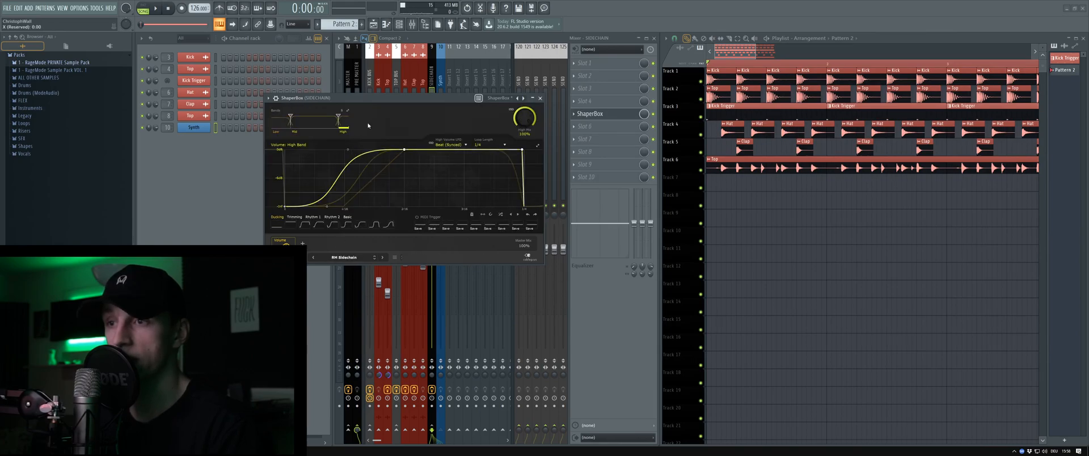
- Examine the low, mid and high band volume curves of the sidechain preset and close ShaperBox
left_click_drag(388, 99, 457, 147)
left_click(349, 171)
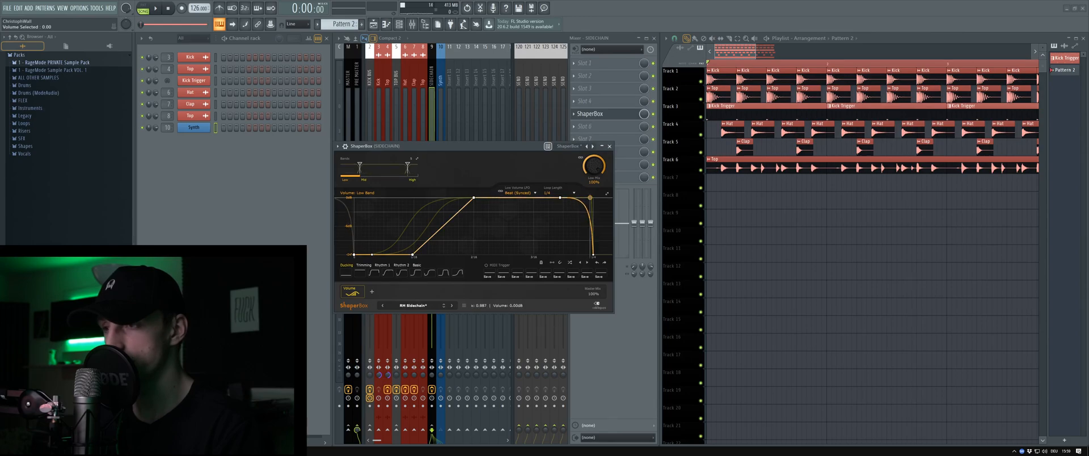
left_click(383, 171)
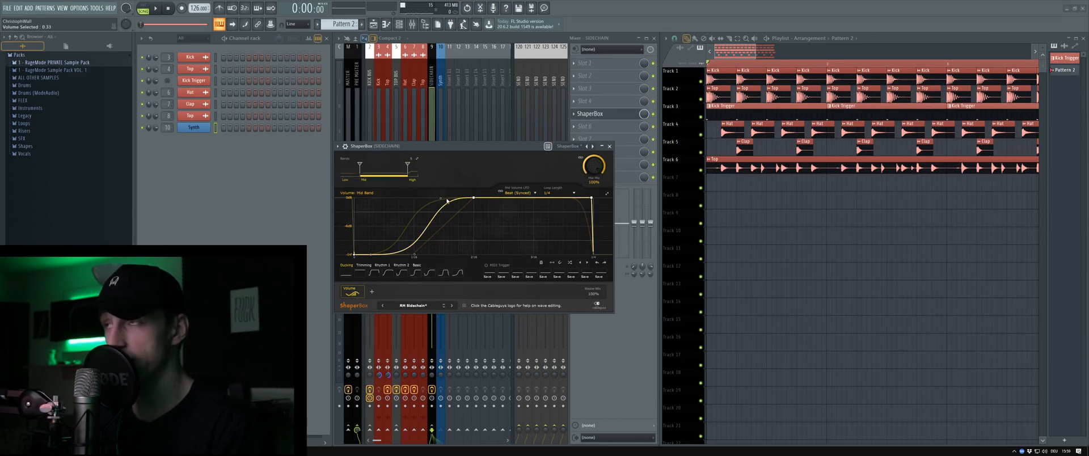
left_click(413, 178)
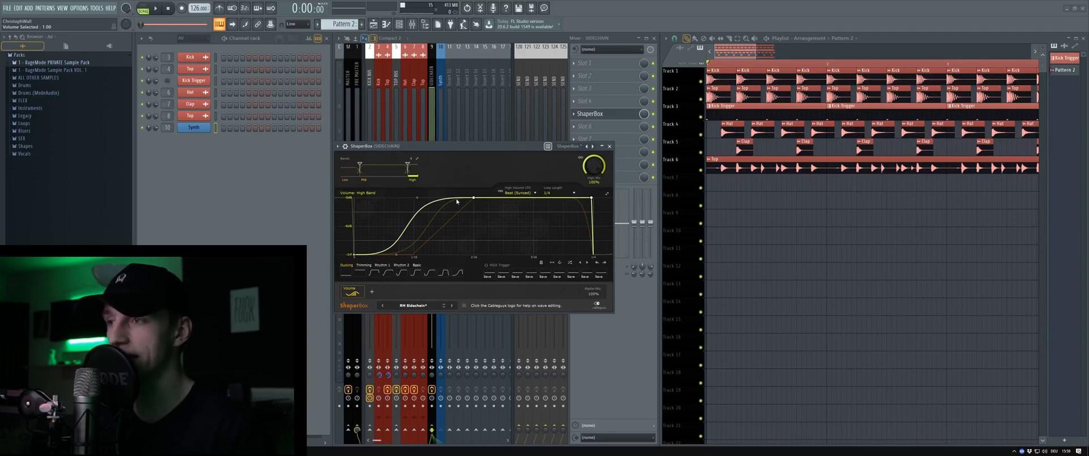
left_click(610, 145)
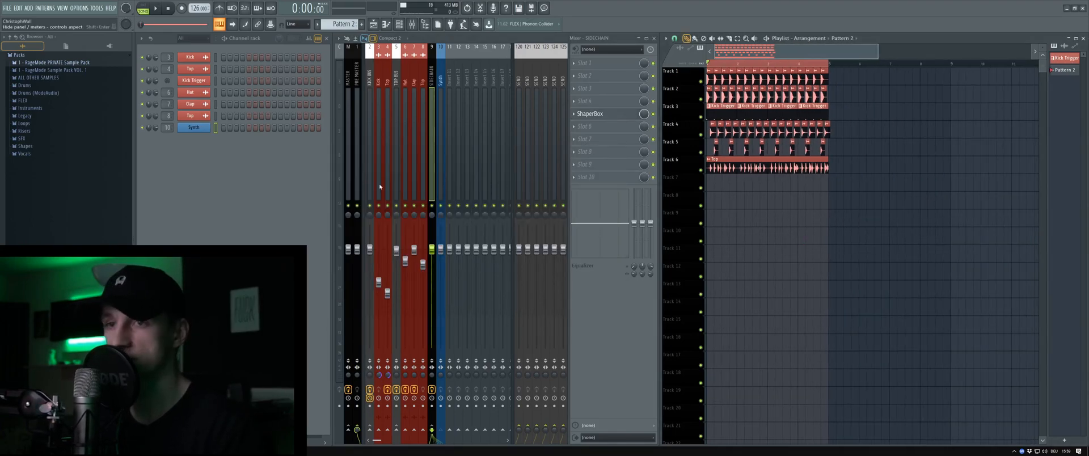
- Sketch the first notes of a synth line in the Synth channel's piano roll for Pattern 2
right_click(193, 127)
left_click(227, 128)
scroll(170, 255, "down", 3)
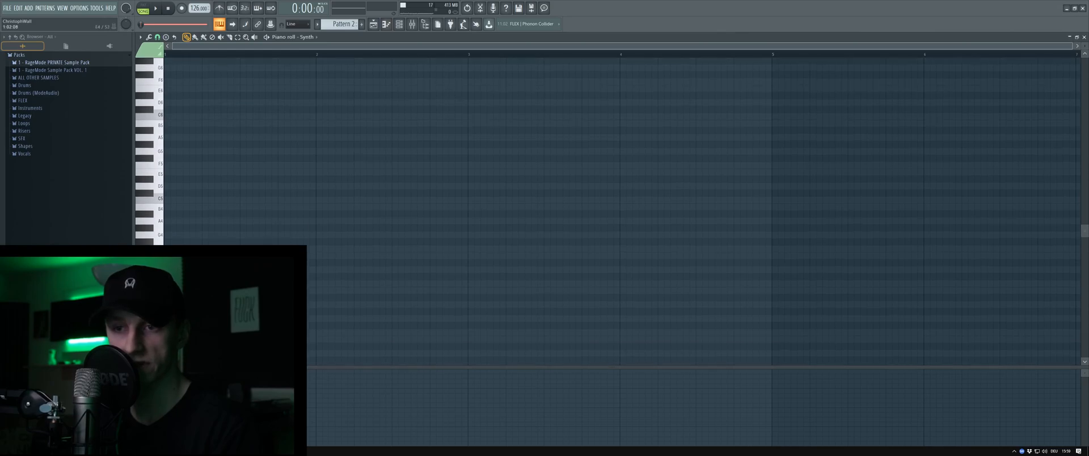
left_click(169, 249)
left_click(207, 249)
left_click(244, 269)
right_click(245, 269)
left_click(244, 276)
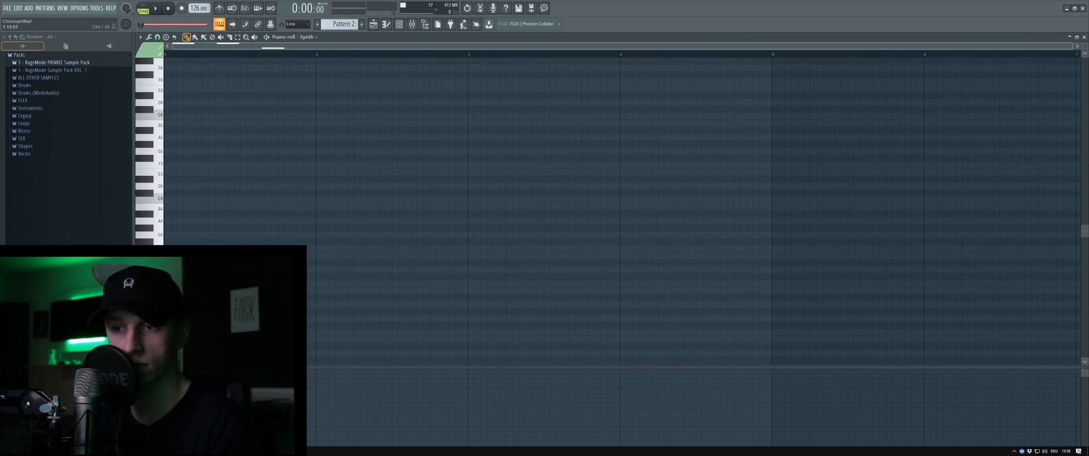
- Switch to pattern playback and audition the new synth notes
key("l")
key("space")
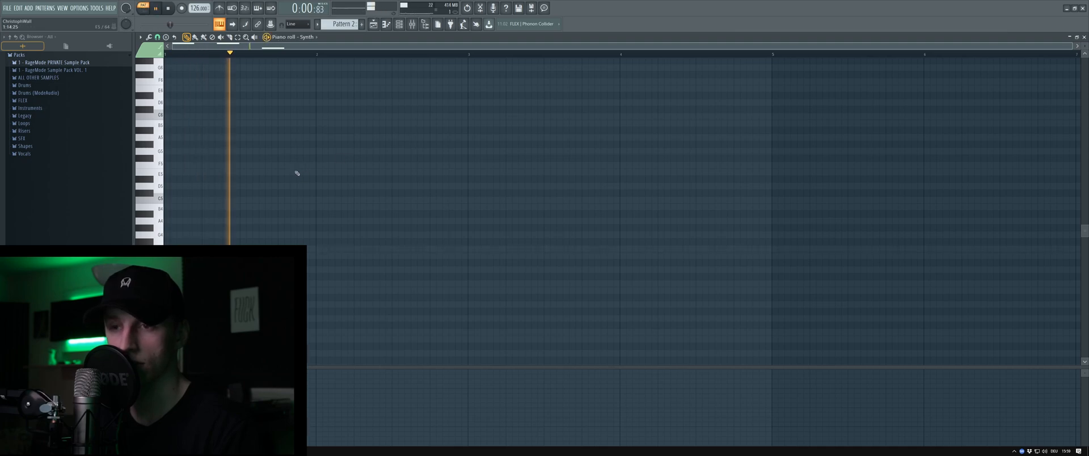
key("space")
key("space")
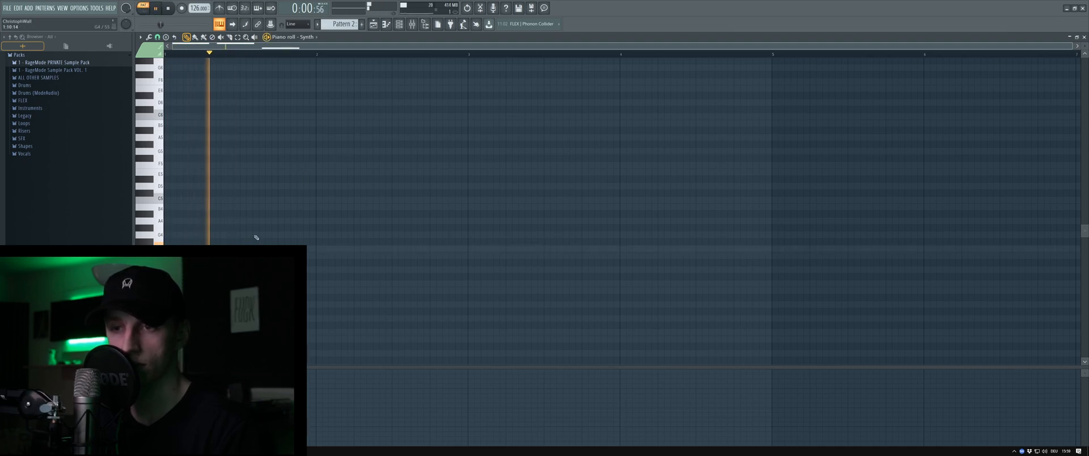
- Add three descending notes across the second bar of Pattern 2's synth line, audition the line and close the piano roll
key("space")
left_click(319, 276)
left_click(356, 283)
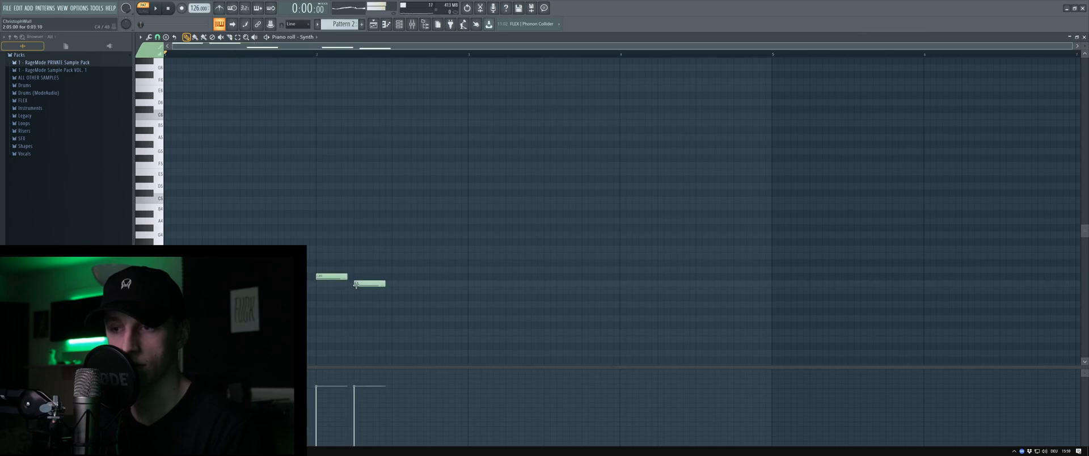
left_click(393, 317)
left_click_drag(391, 317, 391, 332)
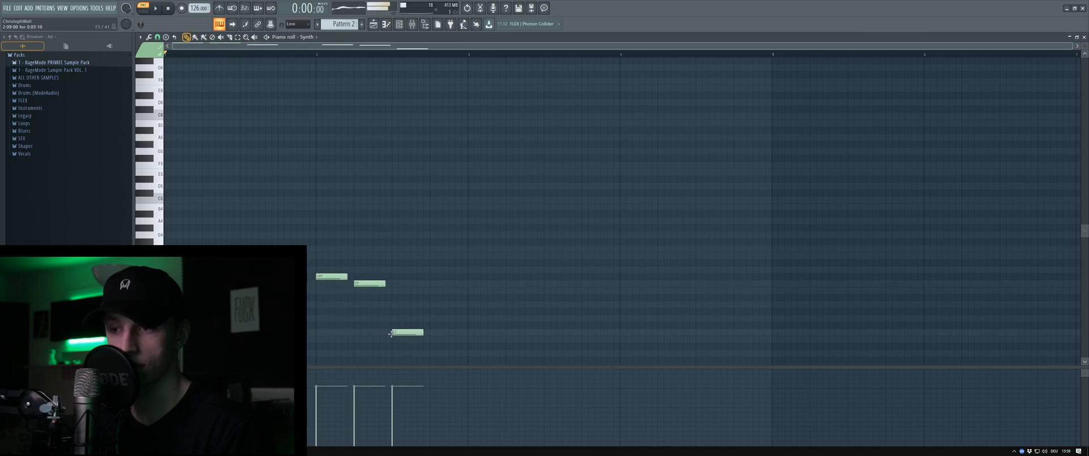
key("space")
left_click(1084, 37)
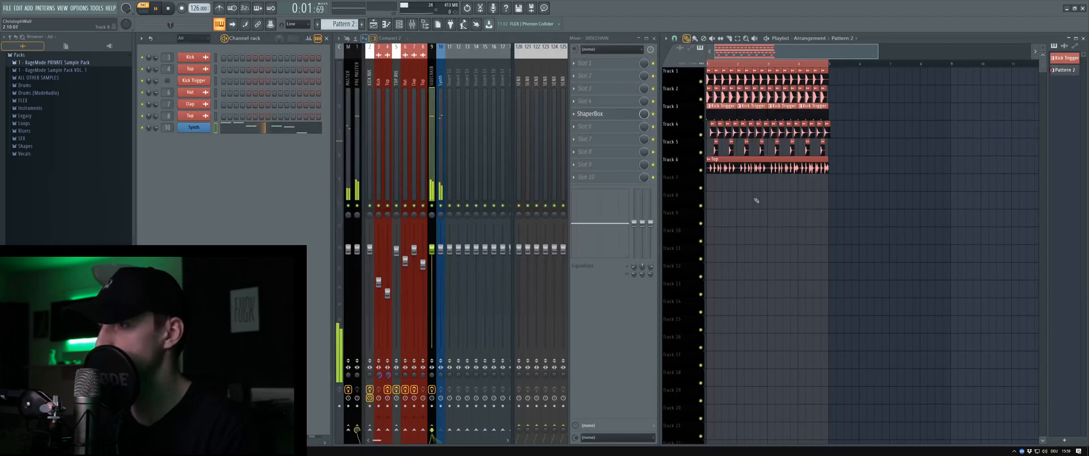
- Place a Pattern 2 clip at the start of Track 7 in the playlist and raise the Synth mixer track slightly
left_click_drag(752, 185, 710, 185)
left_click_drag(440, 250, 440, 246)
key("space")
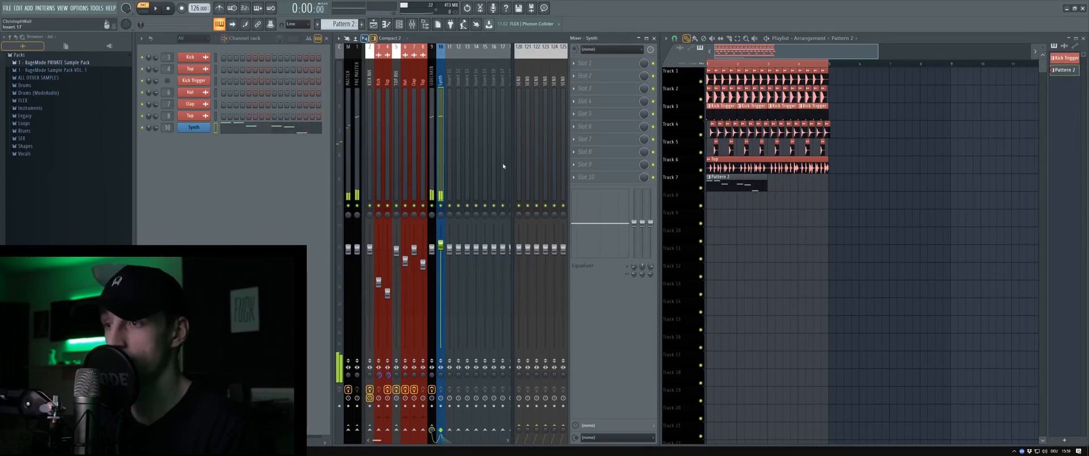
- Try the saved Main Reese Bass (Drop) mixer track state on the Synth track
right_click(431, 73)
right_click(441, 75)
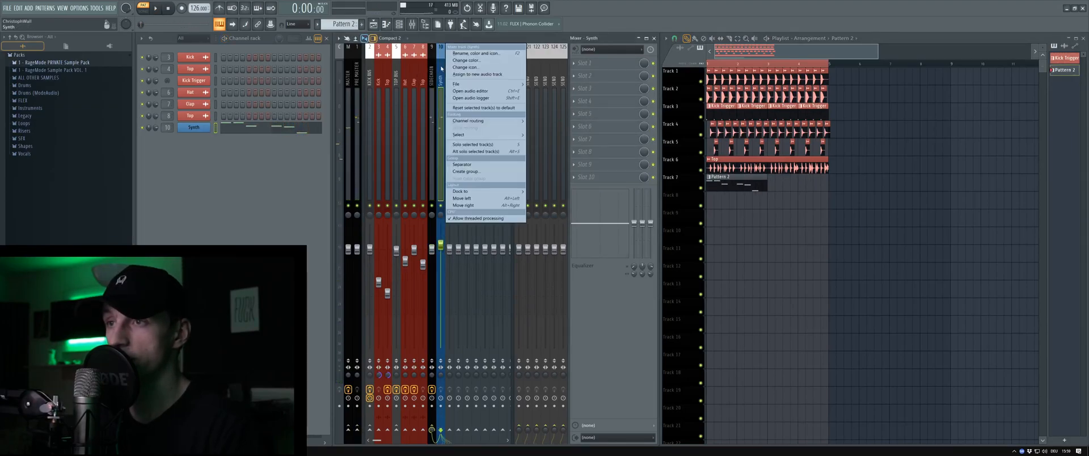
mouse_move(489, 84)
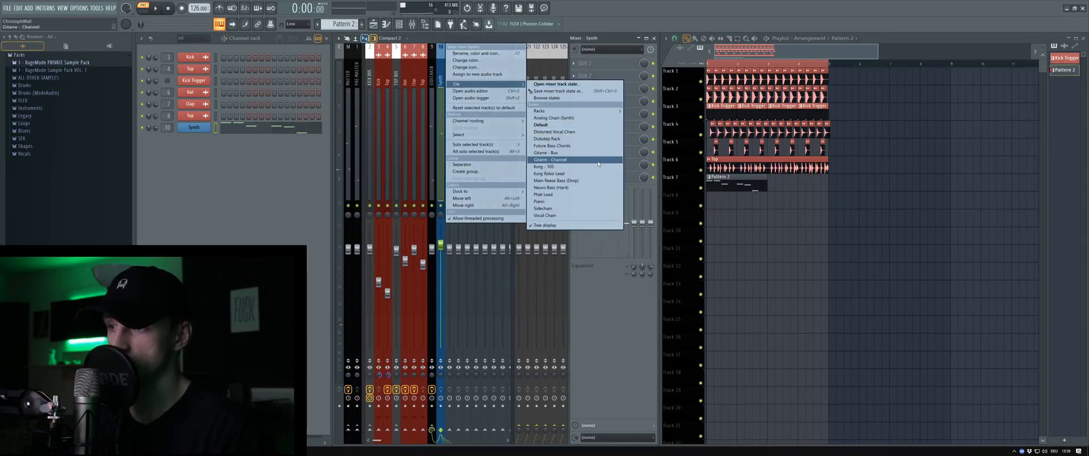
left_click(561, 181)
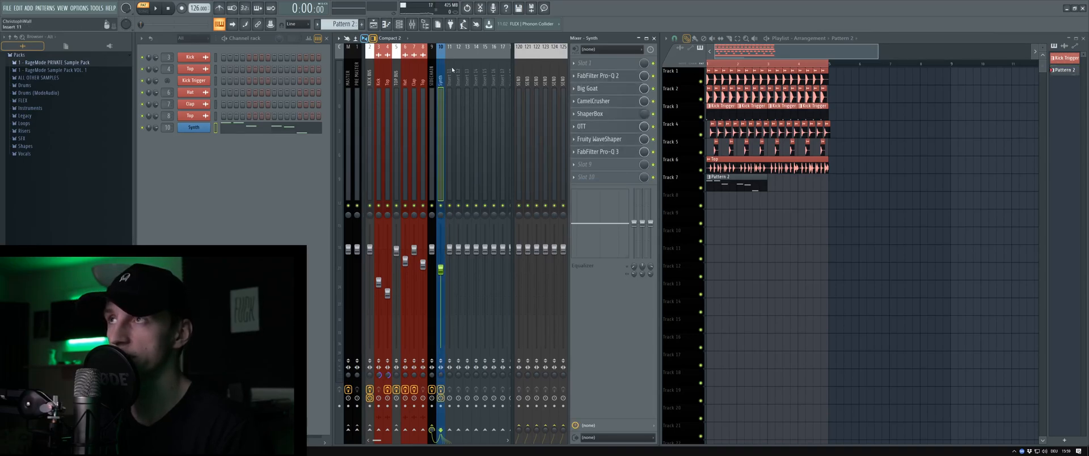
right_click(448, 71)
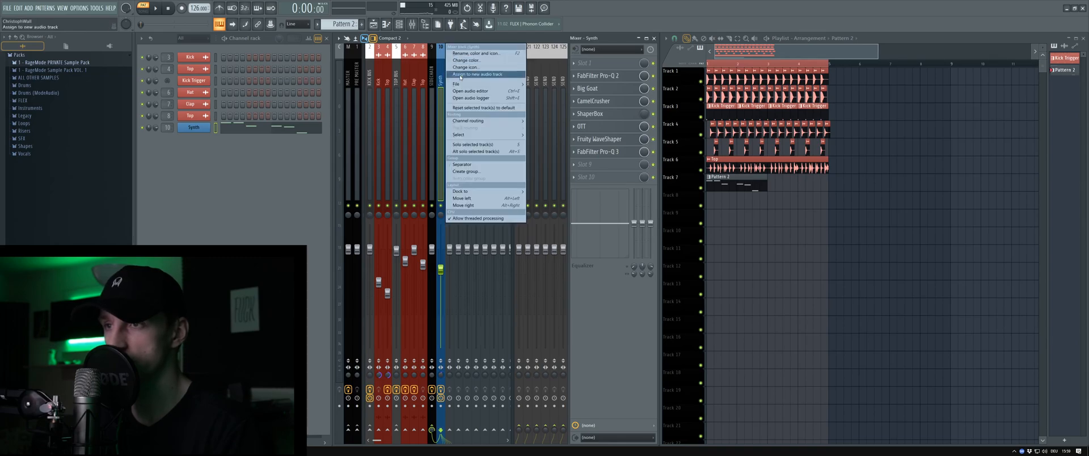
mouse_move(457, 84)
left_click(545, 172)
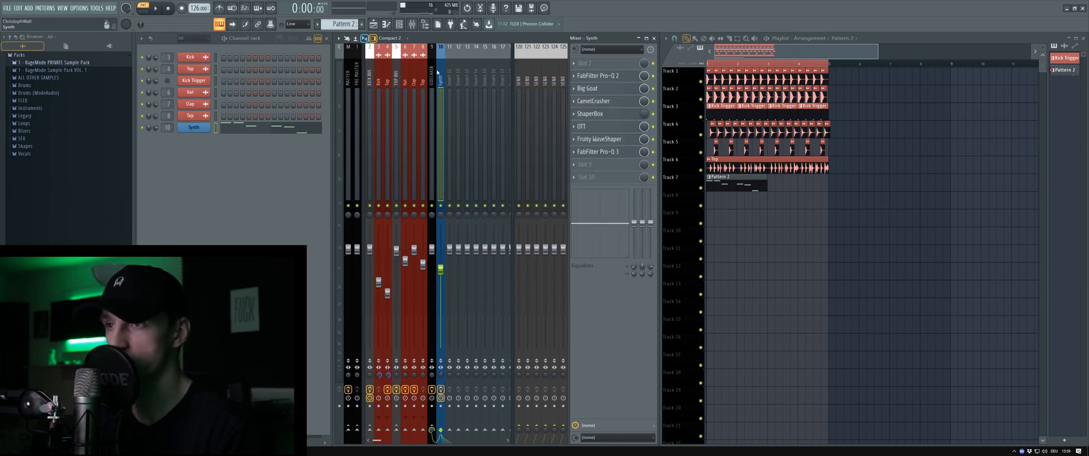
- Raise the Synth track to about -2.7 dB, solo playlist Track 7 and audition the chain while toggling CamelCrusher
left_click_drag(441, 269, 441, 261)
right_click(702, 188)
key("space")
key("space")
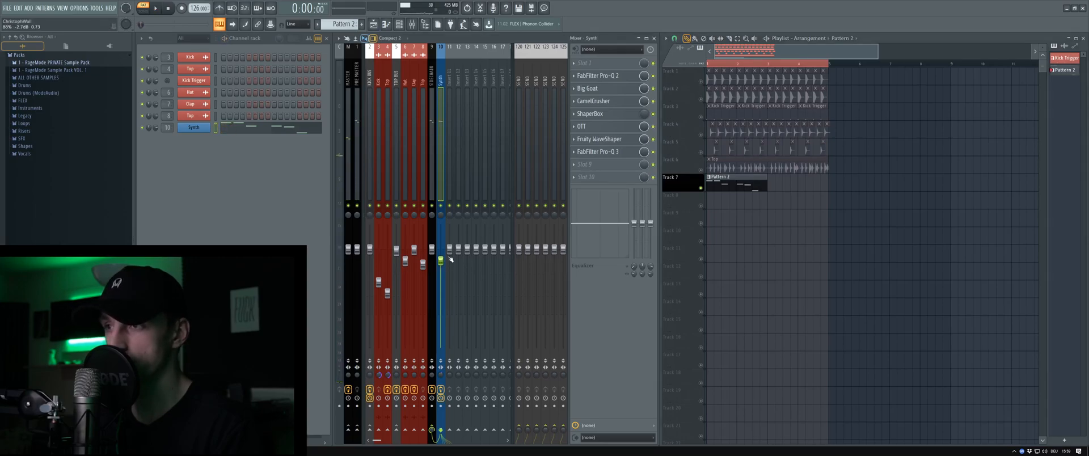
key("space")
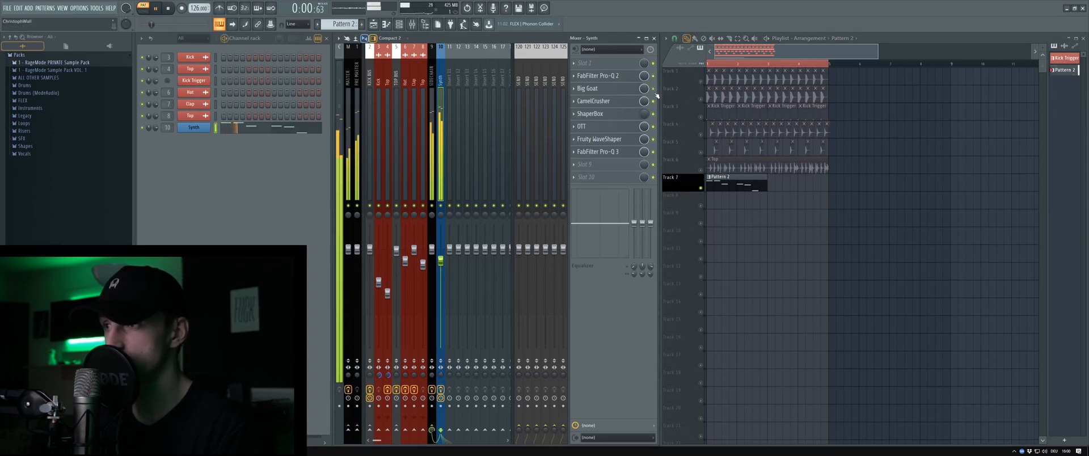
left_click(653, 101)
key("space")
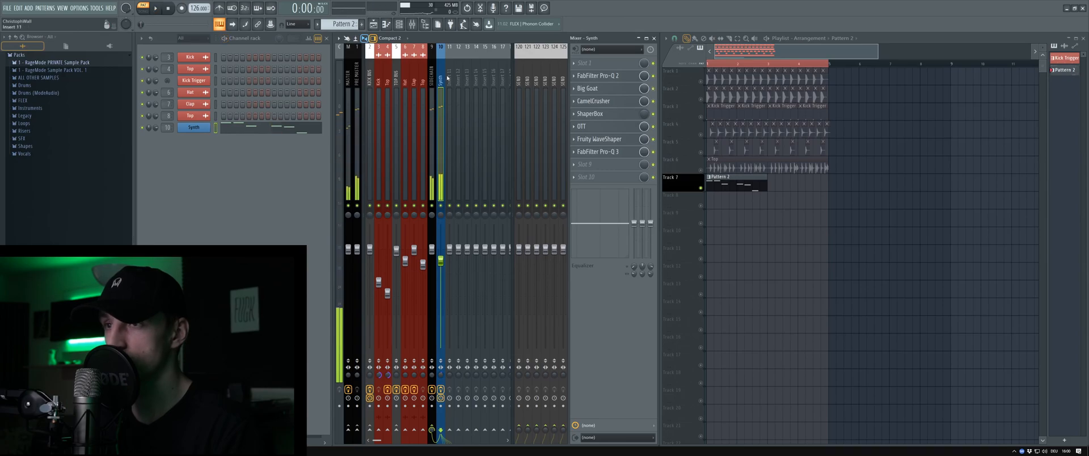
- Load the saved Analog Chain (Synth) mixer track state onto the Synth track
right_click(443, 64)
key("Escape")
right_click(444, 63)
mouse_move(485, 75)
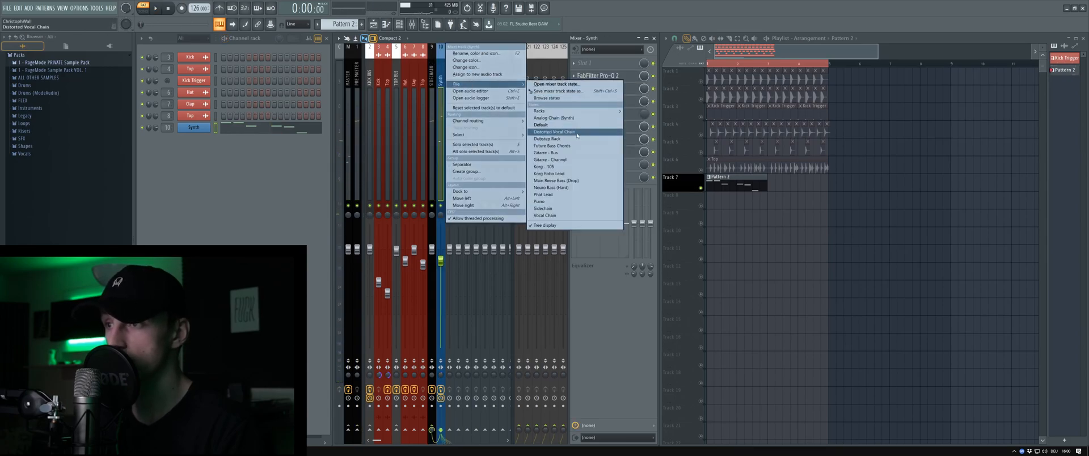
left_click(573, 118)
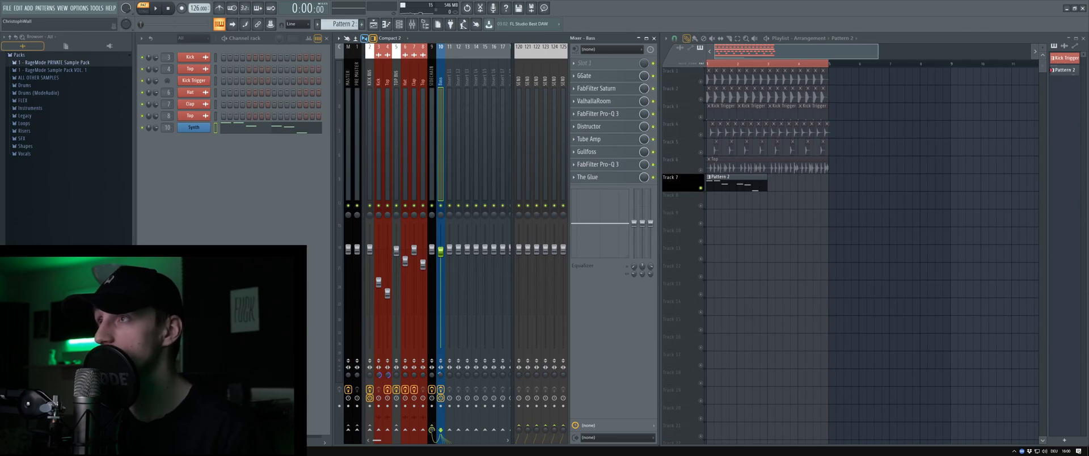
left_click(432, 107)
left_click(443, 108)
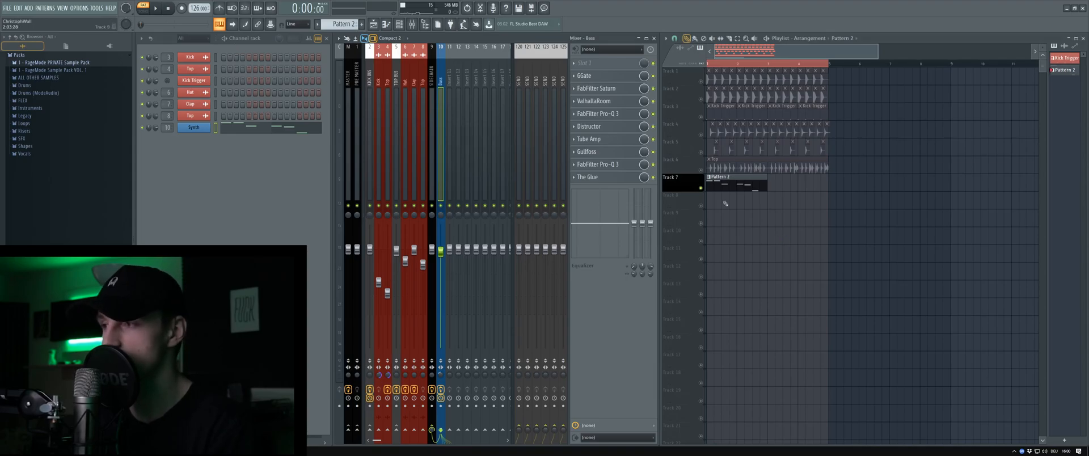
- Audition the synth through the new chain, check the Distructor settings and rebalance the track's fader
key("space")
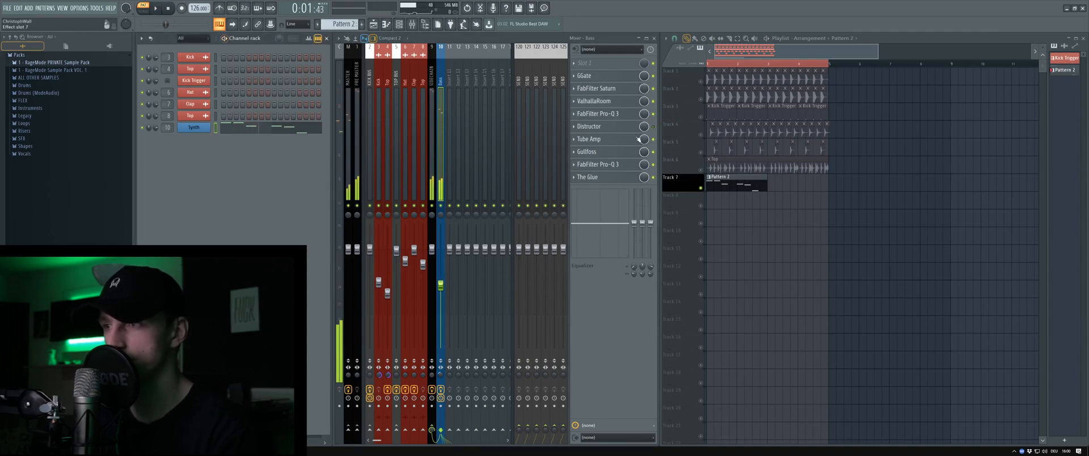
left_click(634, 132)
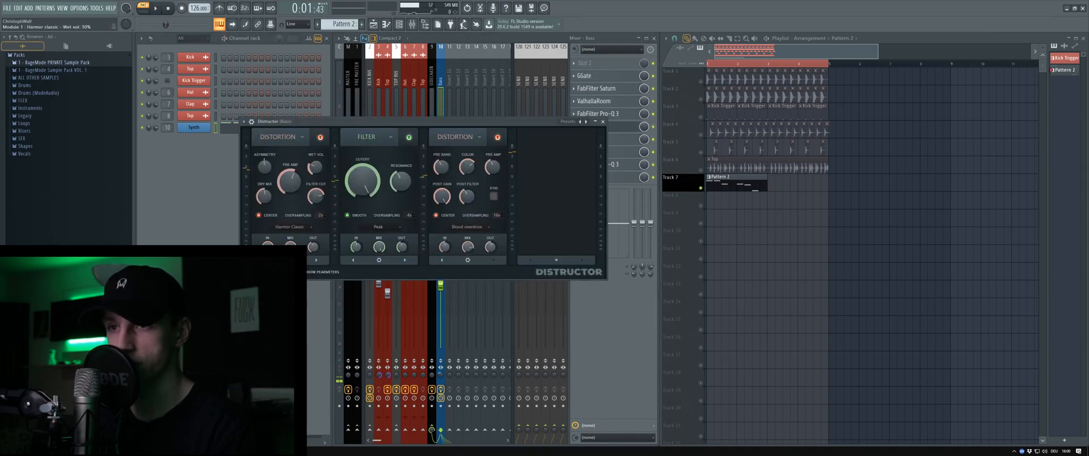
left_click(603, 121)
key("space")
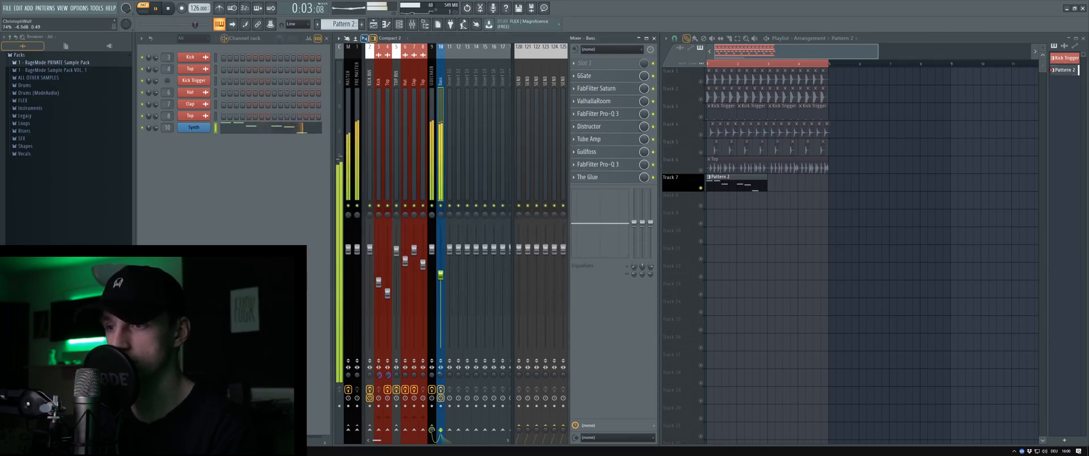
mouse_move(441, 274)
left_mouse_down()
mouse_move(440, 260)
mouse_move(445, 277)
left_mouse_up()
key("space")
- Add a low cut in the chain's last FabFilter Pro-Q 3 while auditioning the synth, and close the equalizer
left_click(584, 165)
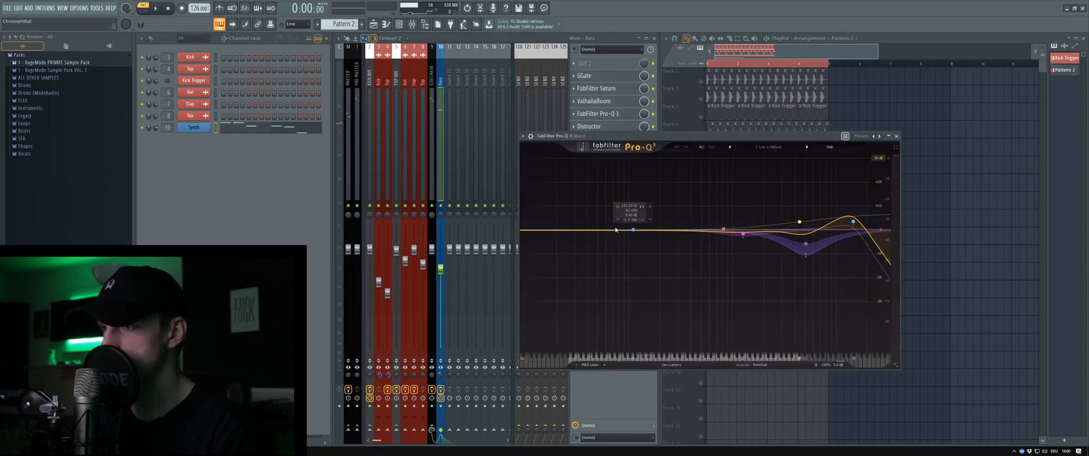
key("space")
left_click_drag(523, 233, 627, 230)
key("space")
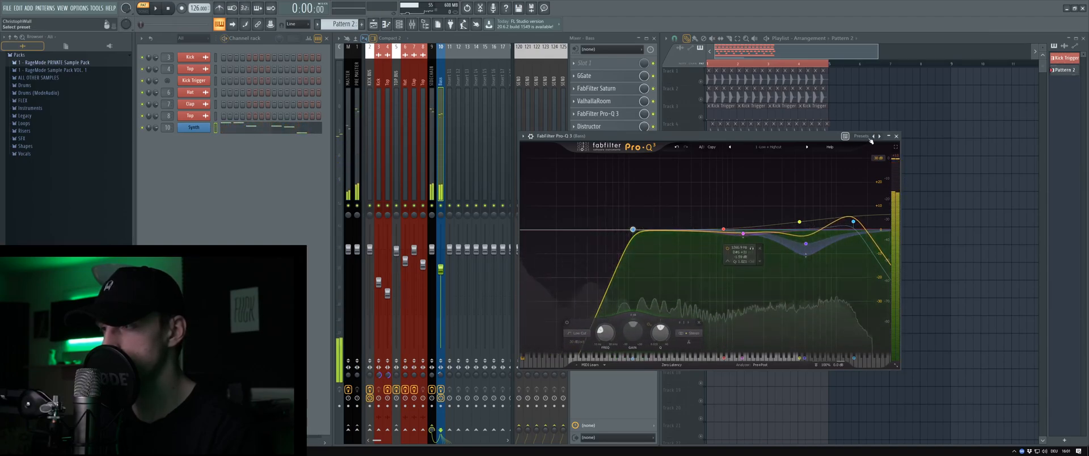
left_click(897, 136)
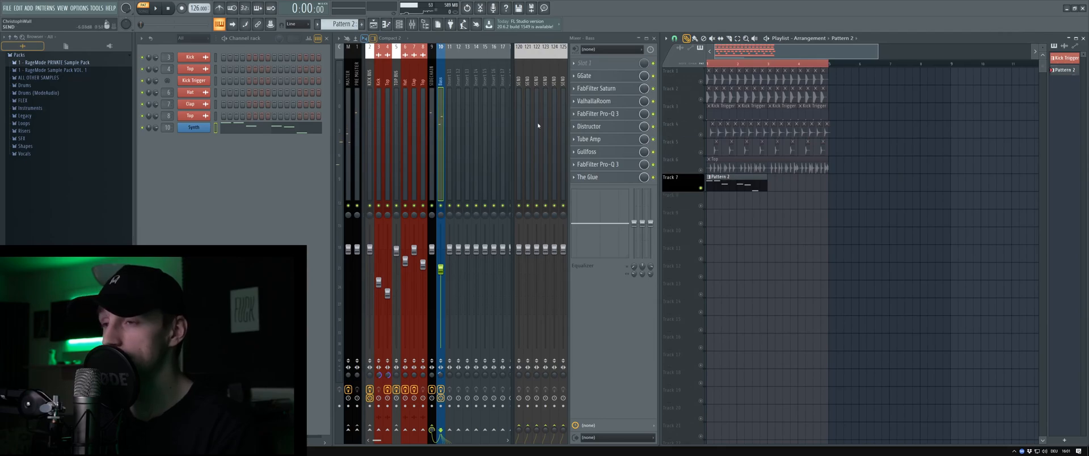
- Reopen the last Pro-Q 3 and set its low cut to a Brickwall slope at about 97 Hz
left_click(622, 166)
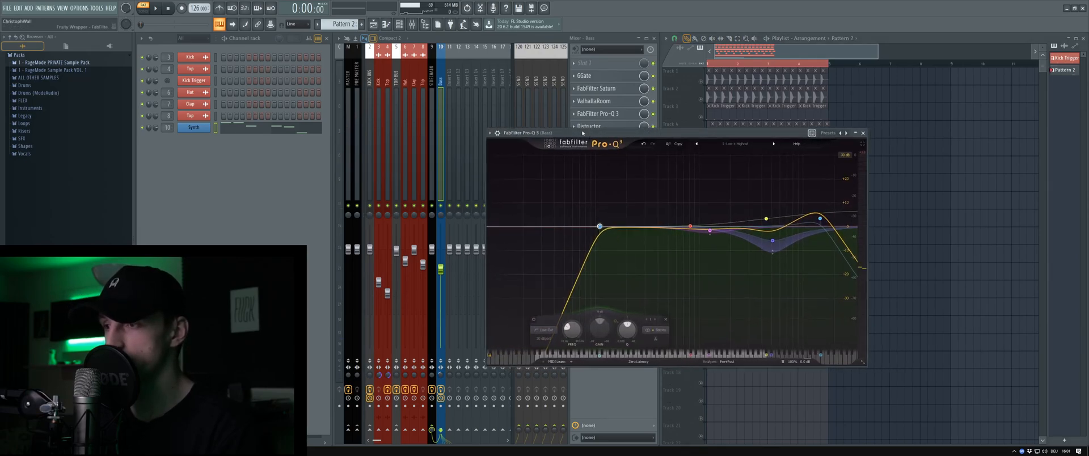
left_click_drag(600, 227, 591, 226)
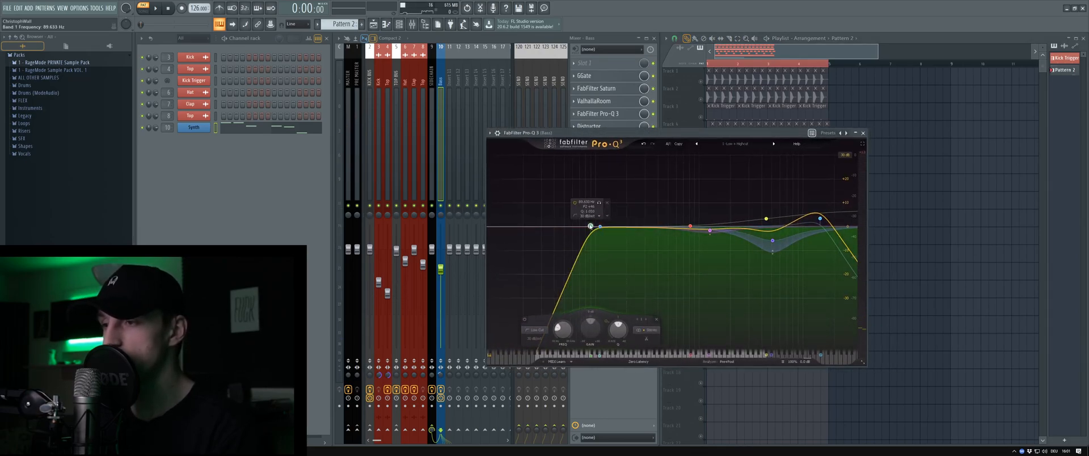
scroll(590, 226, "up", 5)
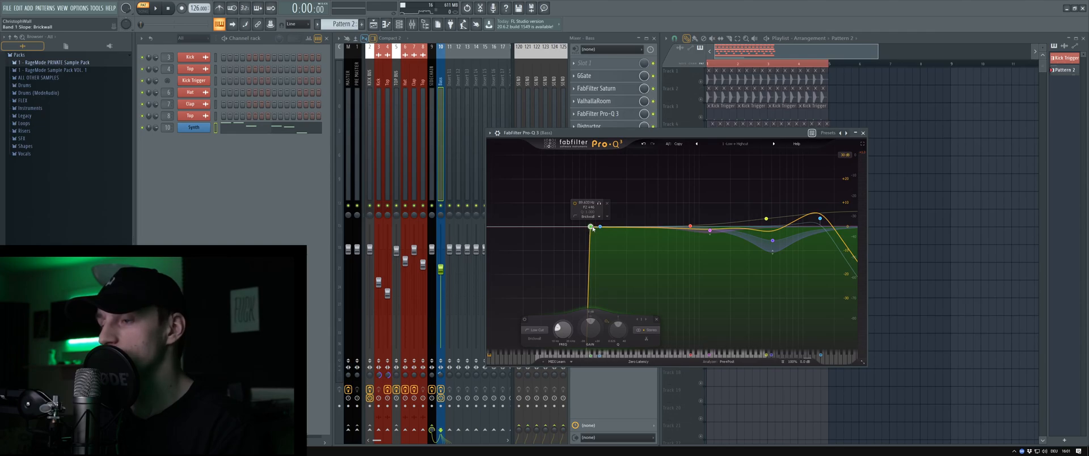
left_click_drag(592, 229, 594, 228)
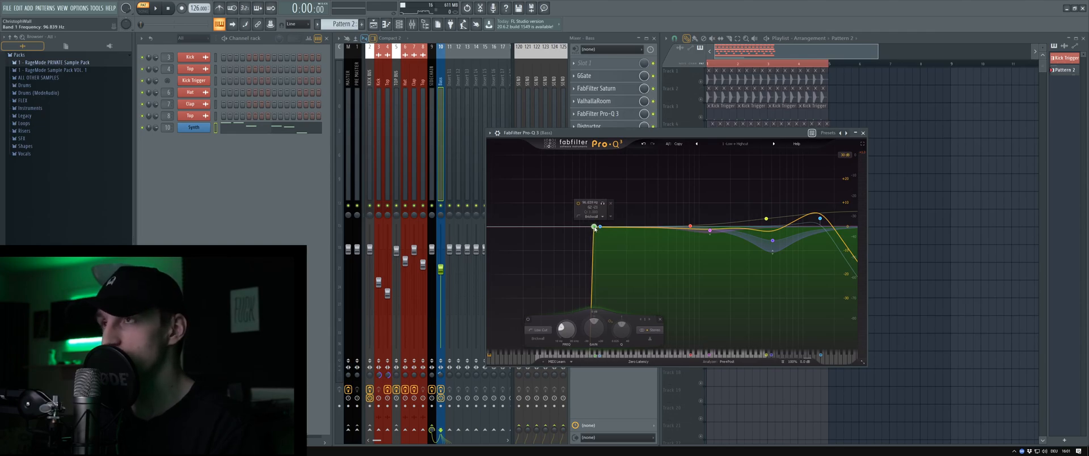
left_click_drag(602, 145, 648, 150)
mouse_move(641, 237)
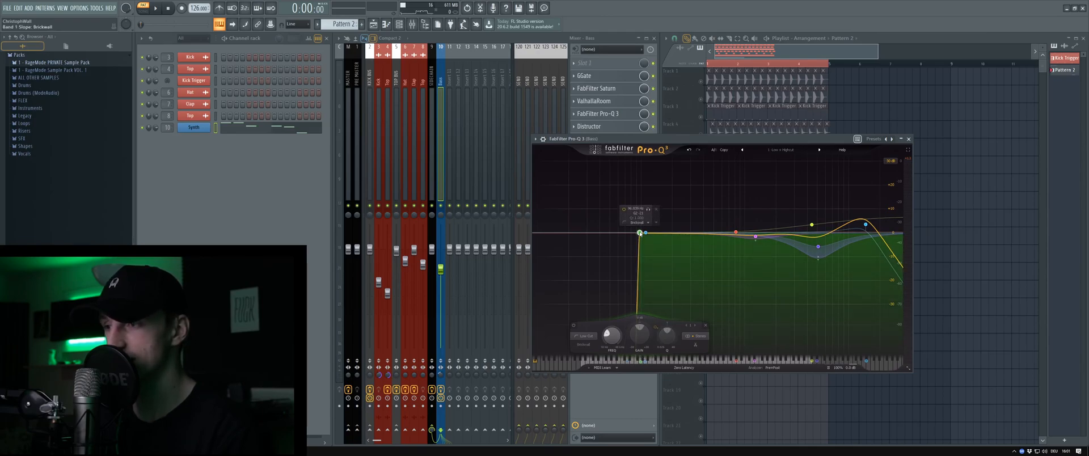
- Soften the low cut's slope to 24 dB/oct and move its frequency to about 145 Hz
scroll(640, 234, "down", 5)
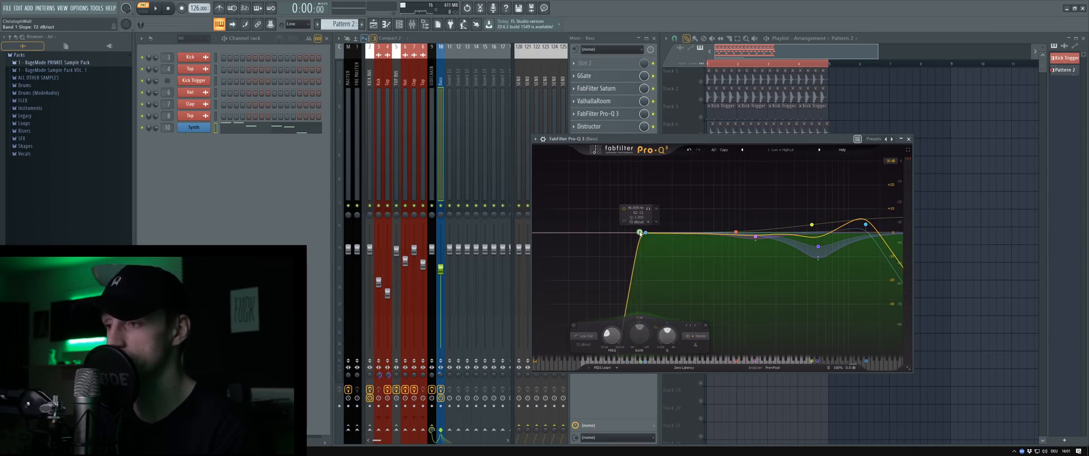
left_click_drag(641, 233, 628, 233)
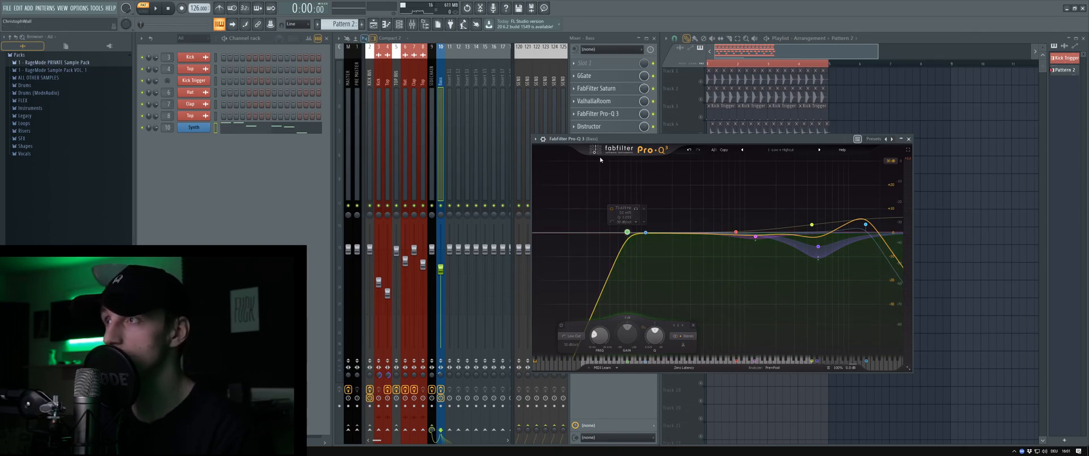
scroll(628, 233, "down", 1)
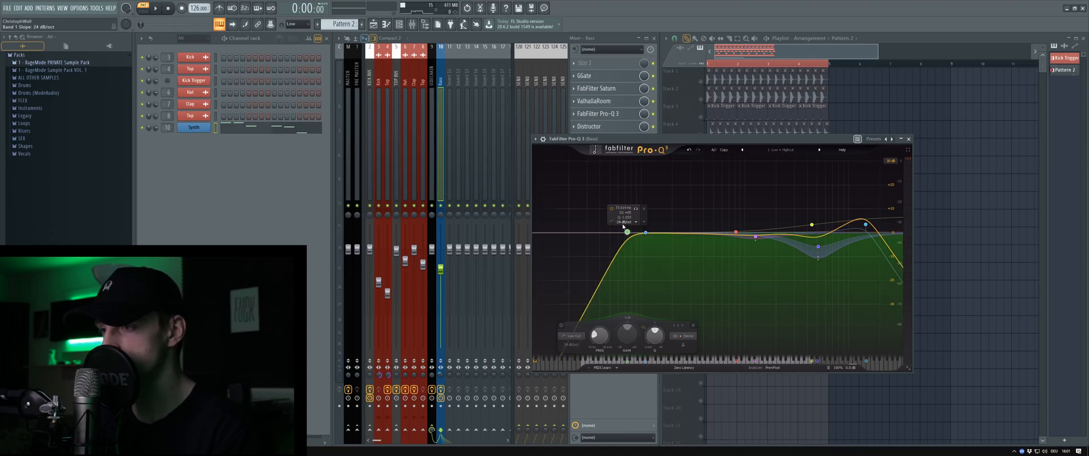
left_click_drag(623, 227, 659, 235)
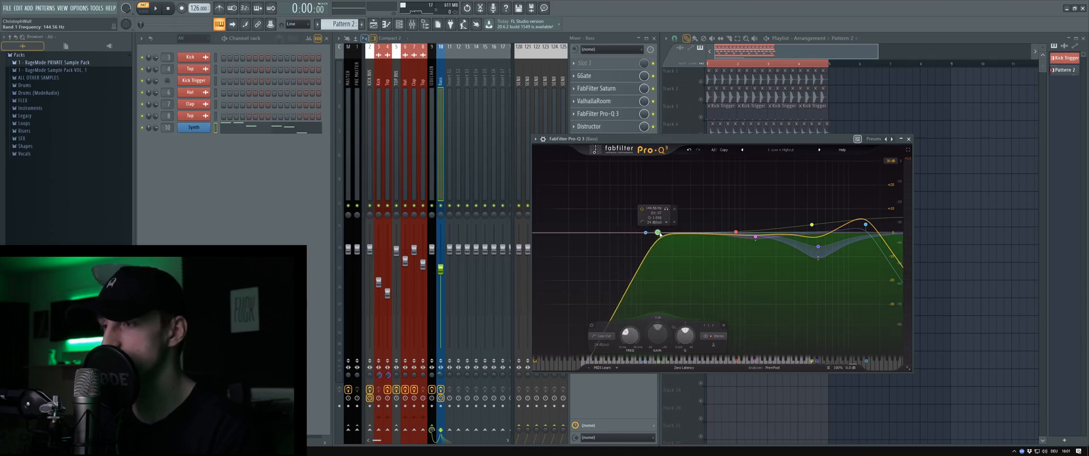
- Lower the low cut's frequency while auditioning the synth, and close Pro-Q 3
left_click_drag(701, 139, 681, 138)
key("space")
left_click_drag(639, 233, 618, 232)
key("space")
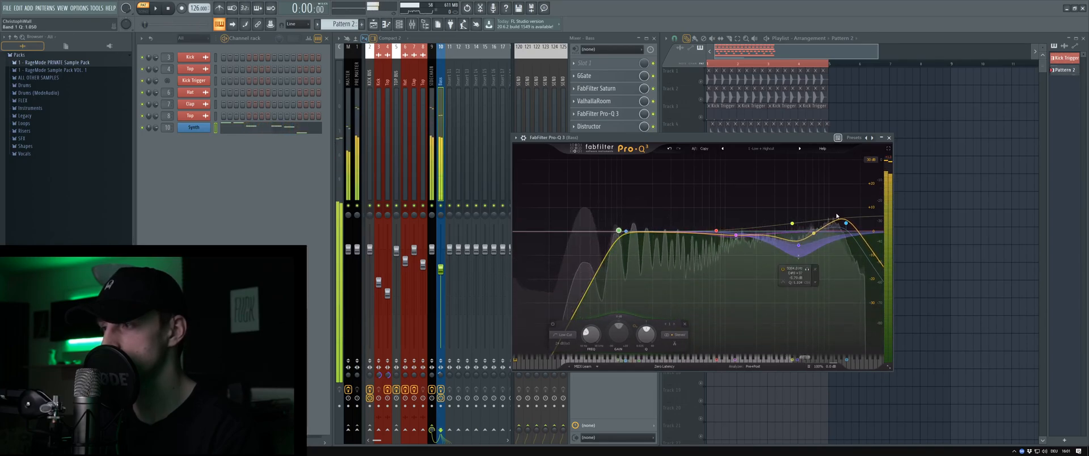
left_click(889, 138)
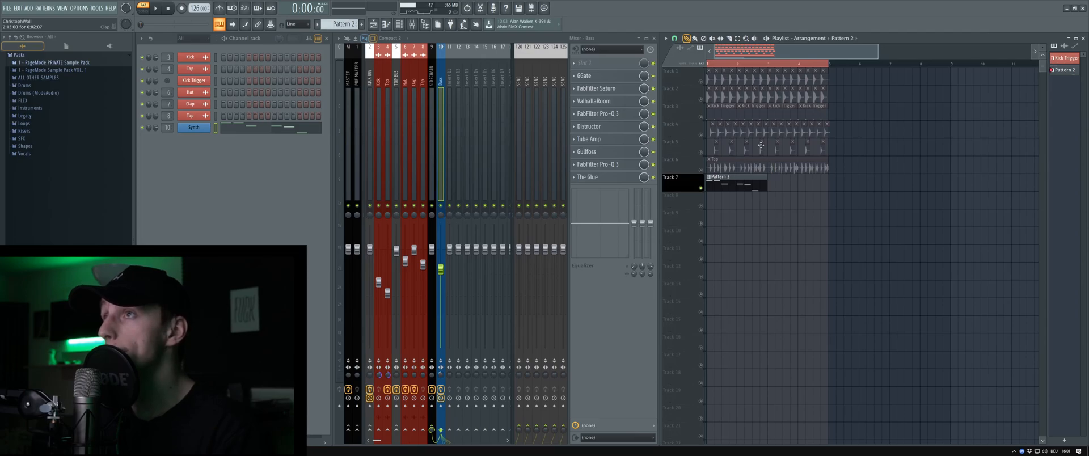
- Place a second Pattern 2 clip after the first on Track 7 and restore playback of all playlist tracks
left_click(782, 186)
right_click(701, 170)
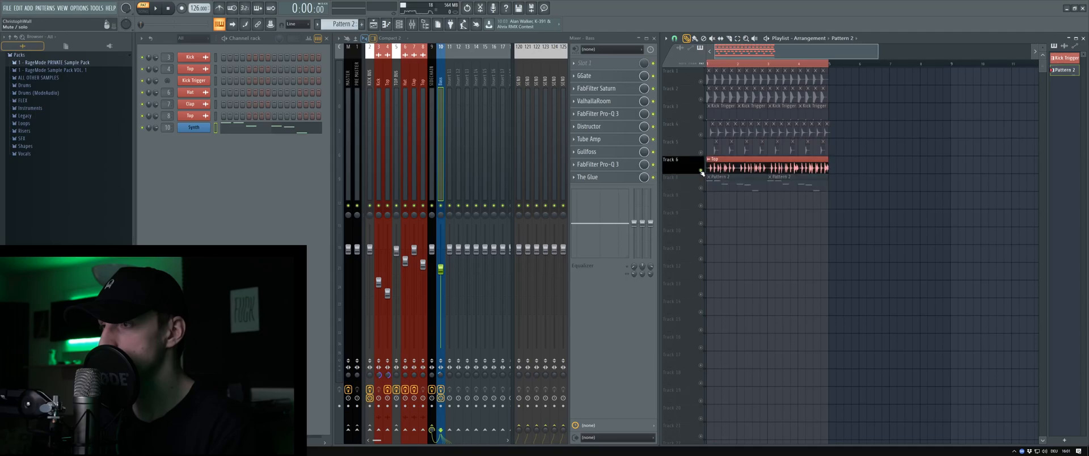
right_click(701, 171)
- Switch to song playback and lower the synth's mixer fader slightly while auditioning it with the drums
key("l")
key("space")
left_click_drag(442, 268, 442, 277)
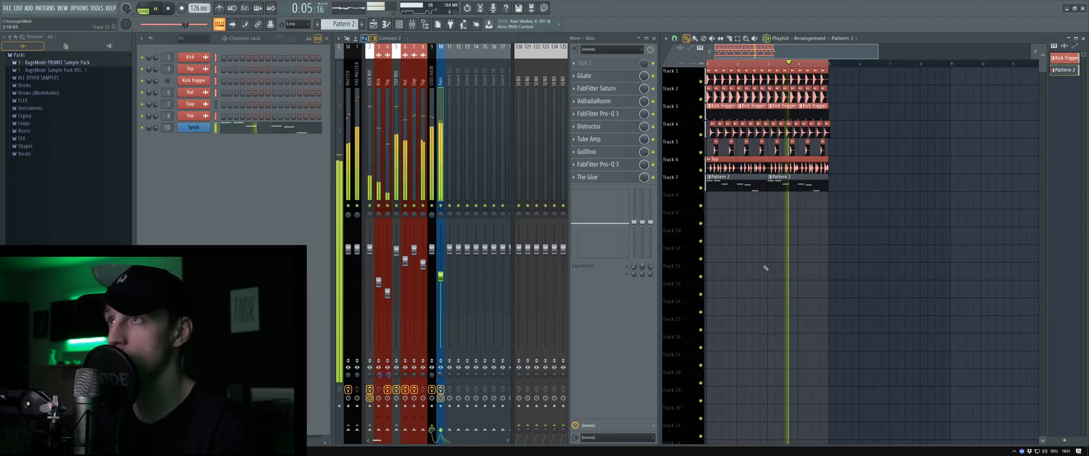
key("space")
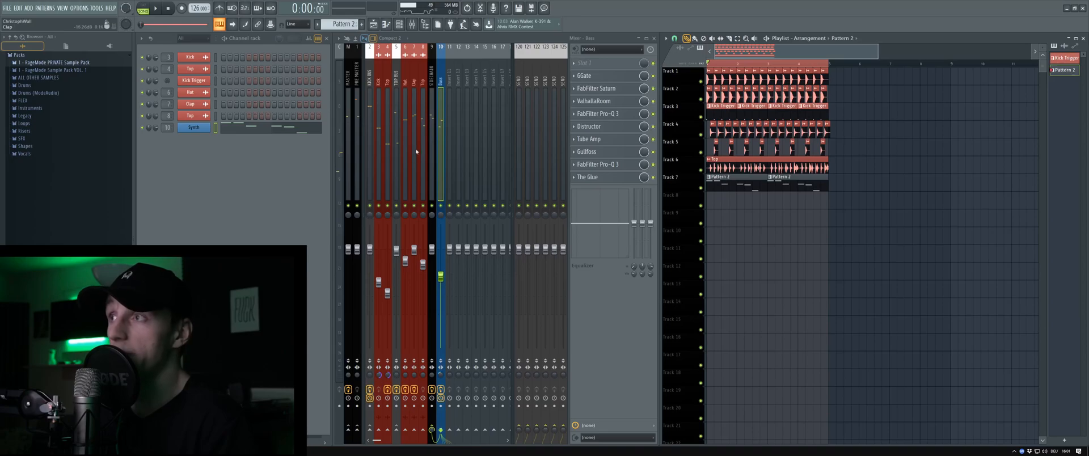
- Add the Kickstart plugin to slot 6 of the SIDECHAIN mixer track, below ShaperBox
left_click(432, 141)
left_click(584, 126)
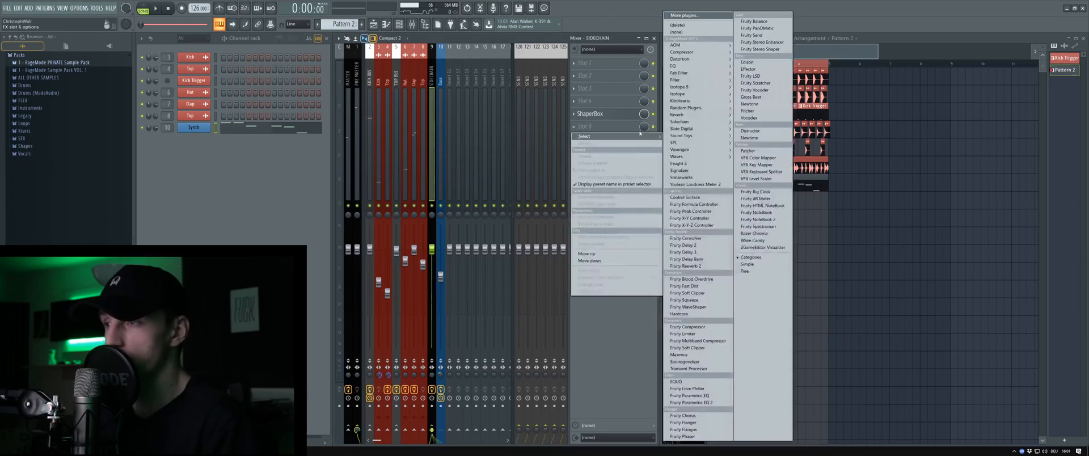
mouse_move(698, 121)
left_click(749, 128)
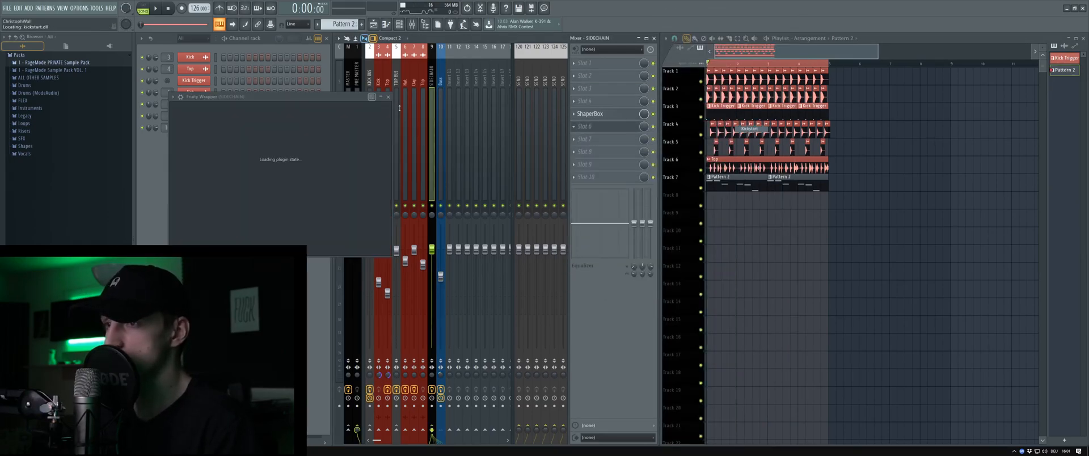
left_click(276, 179)
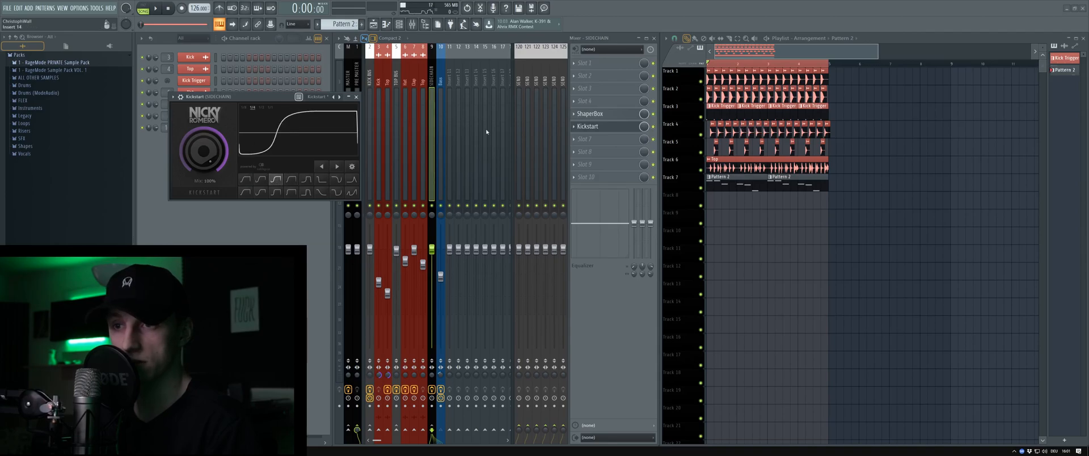
- Toggle ShaperBox and Kickstart on the SIDECHAIN track during playback to compare their ducking, and close Kickstart
left_click(653, 114)
key("space")
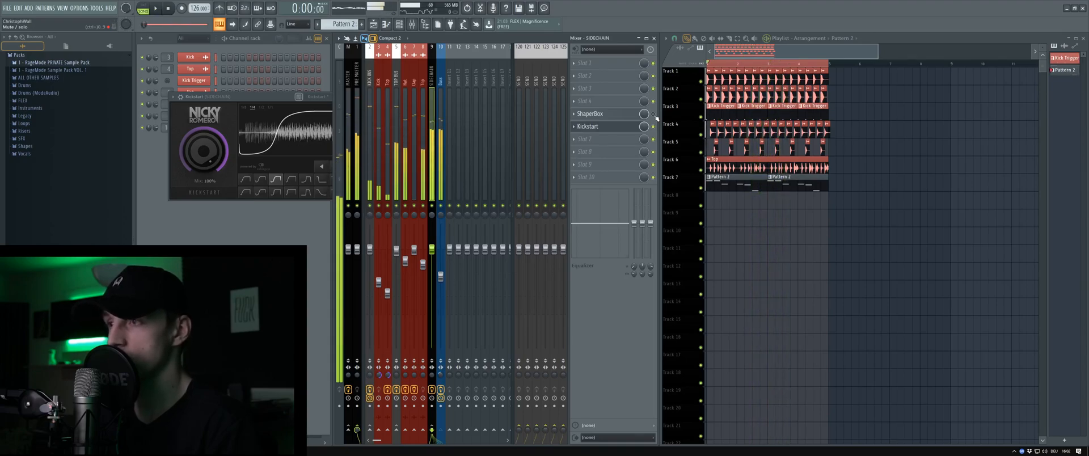
key("space")
key("space")
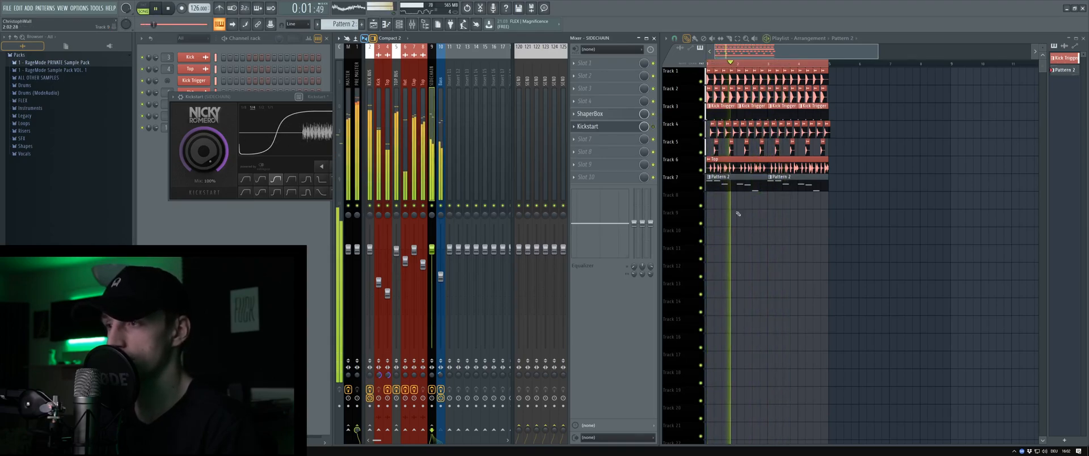
left_click(651, 127)
key("space")
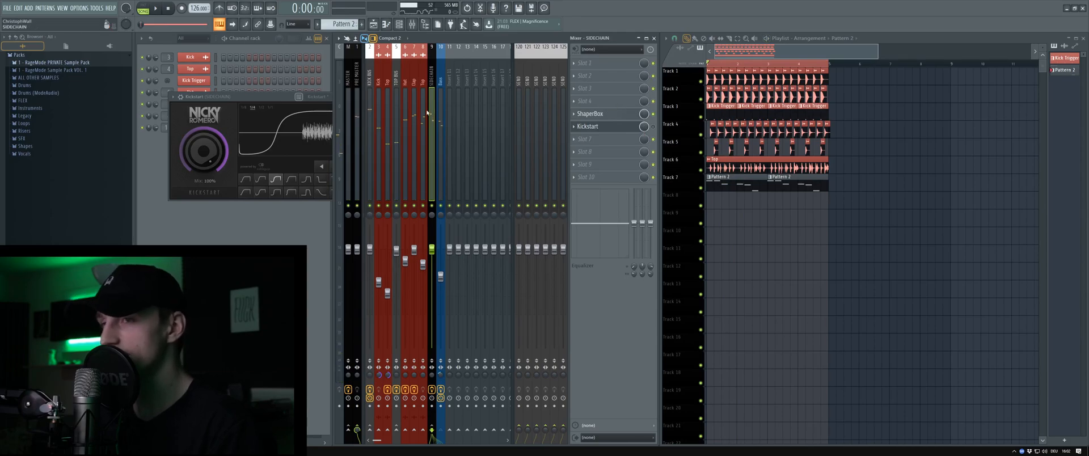
left_click(262, 96)
left_click(357, 97)
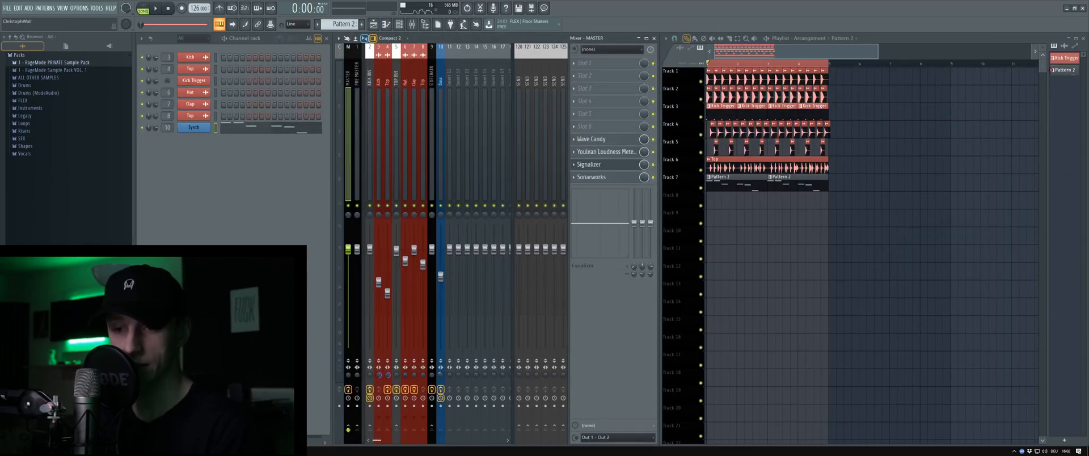
- Add a FLEX instrument channel below the Synth channel and move its window clear of the channel rack
left_click(189, 442)
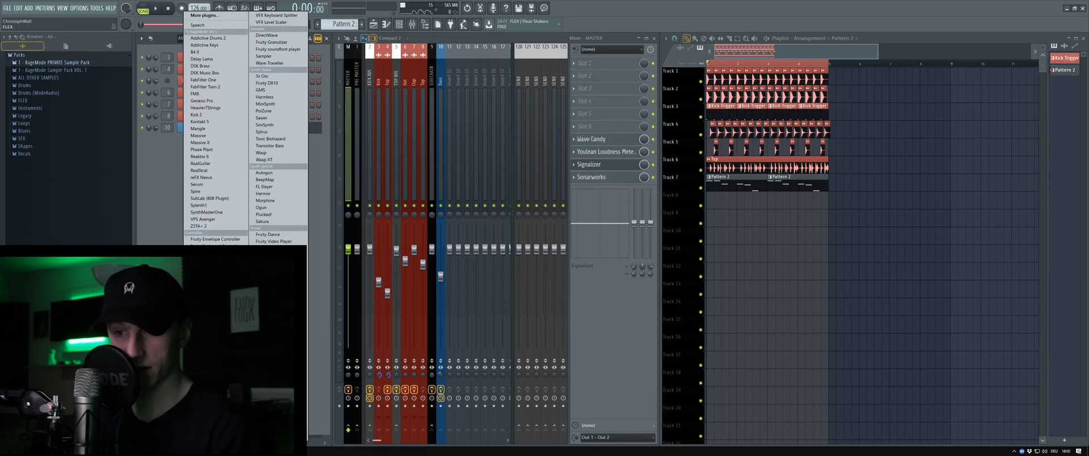
key("Escape")
left_click(190, 442)
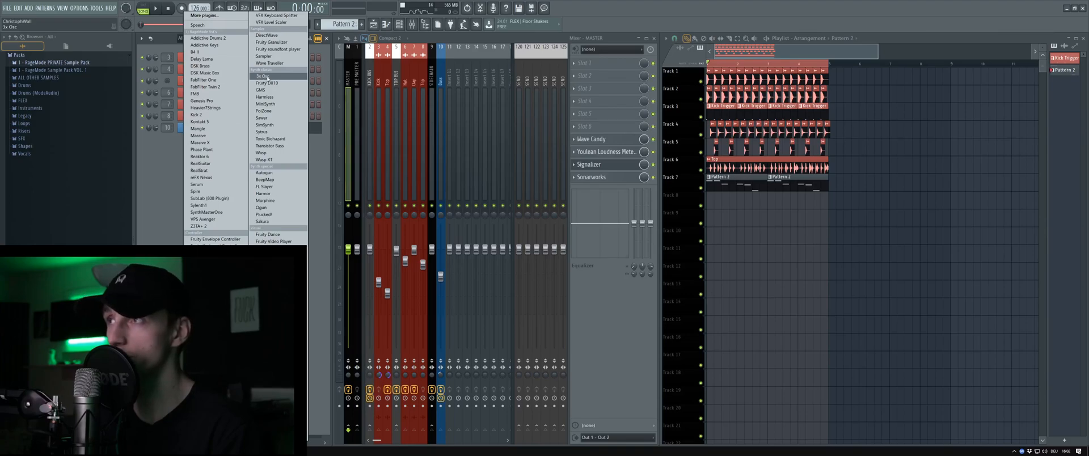
left_click(200, 121)
left_click(189, 442)
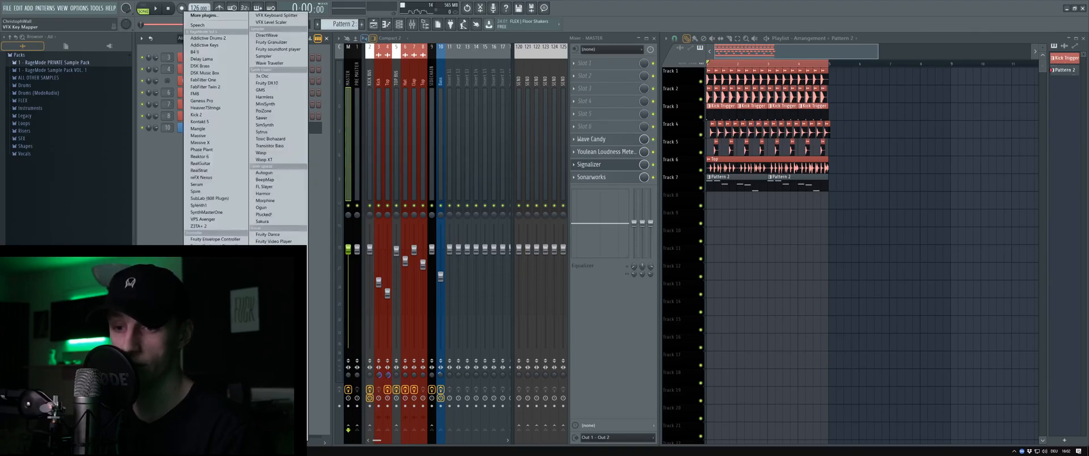
left_click(273, 233)
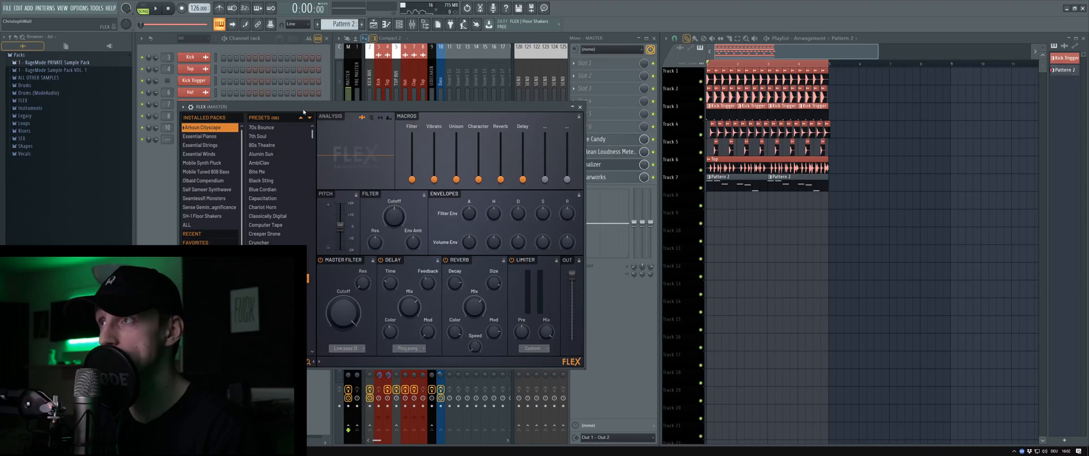
left_click_drag(296, 108, 391, 106)
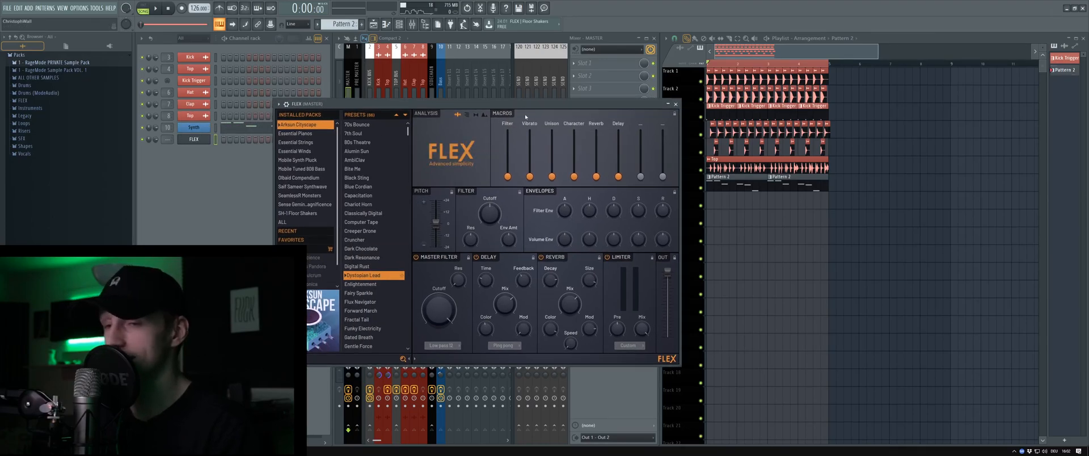
- Load the 808 Synth Clean preset from FLEX's Mobile Tuned 808 Bass pack, audition a note and close FLEX
left_click(299, 169)
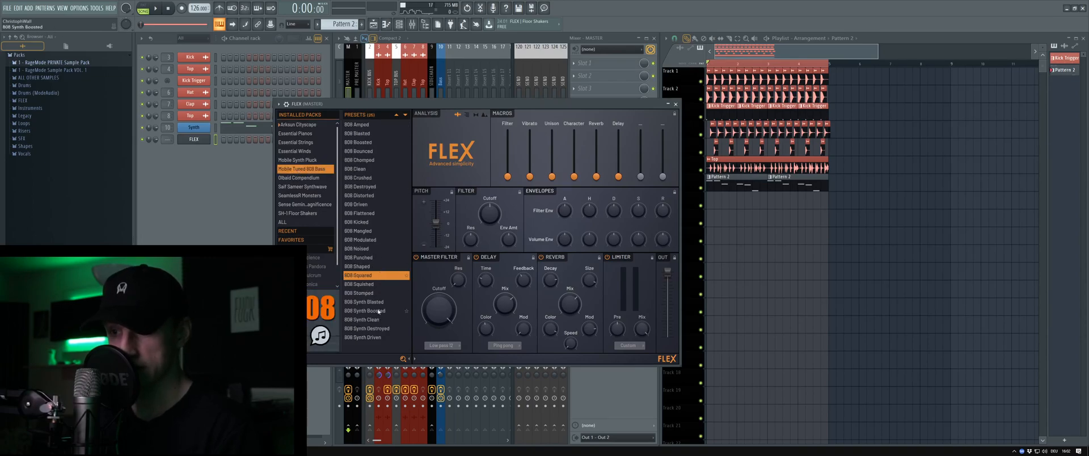
left_click_drag(453, 106, 426, 121)
key("v")
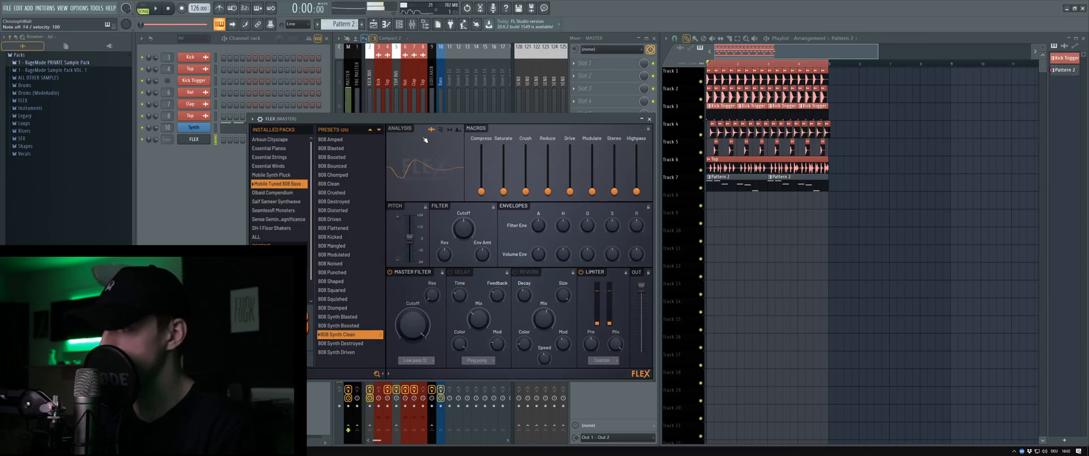
left_click(649, 119)
- Paste the synth's note line into FLEX's piano roll in the empty Pattern 3, transpose it up an octave and audition it
right_click(208, 136)
left_click(215, 139)
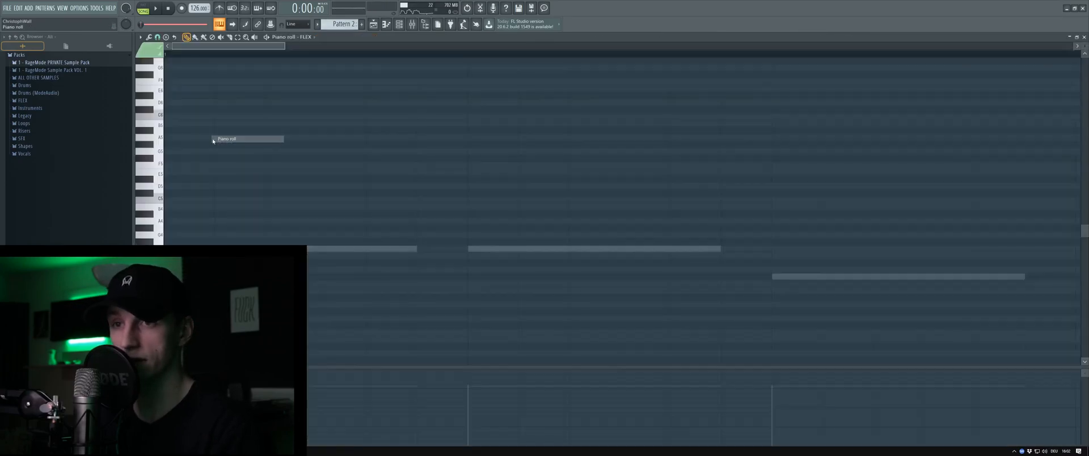
scroll(689, 88, "down", 5)
left_click(361, 25)
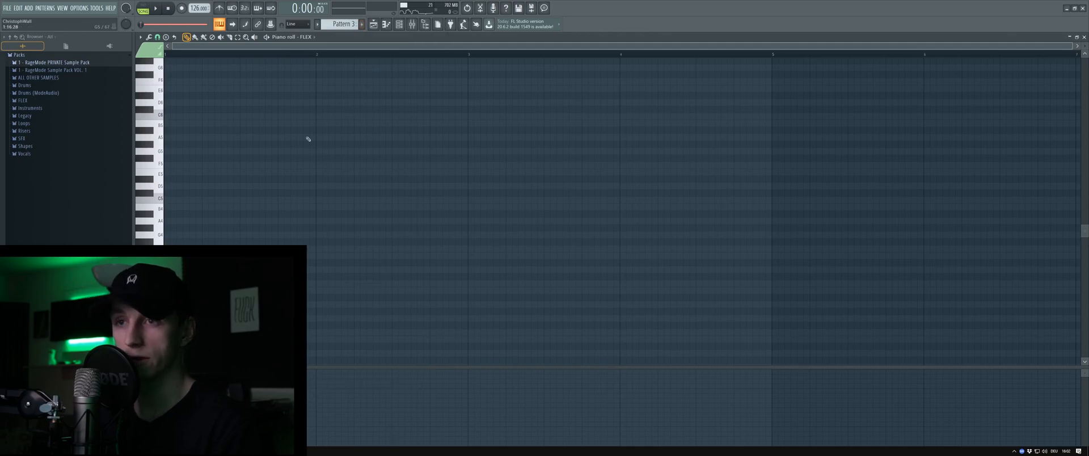
key("space")
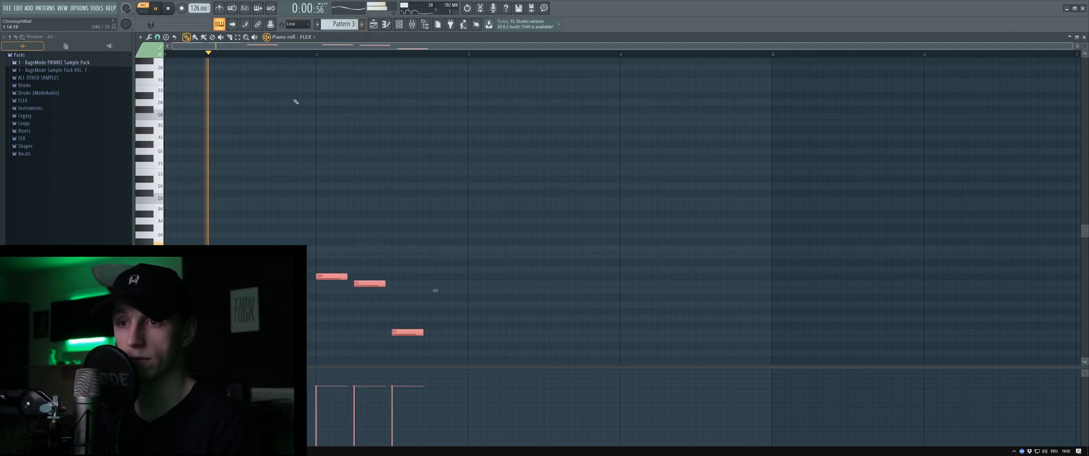
key("ctrl+Up")
key("space")
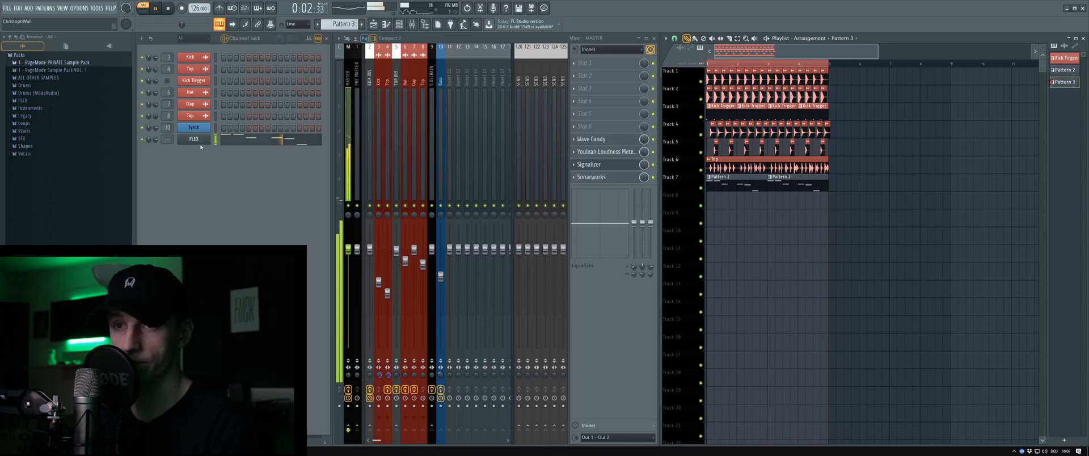
key("space")
- Rename the FLEX channel as 808 with a violet-blue color and route it through mixer track 11 to SIDECHAIN
right_click(199, 141)
left_click(218, 154)
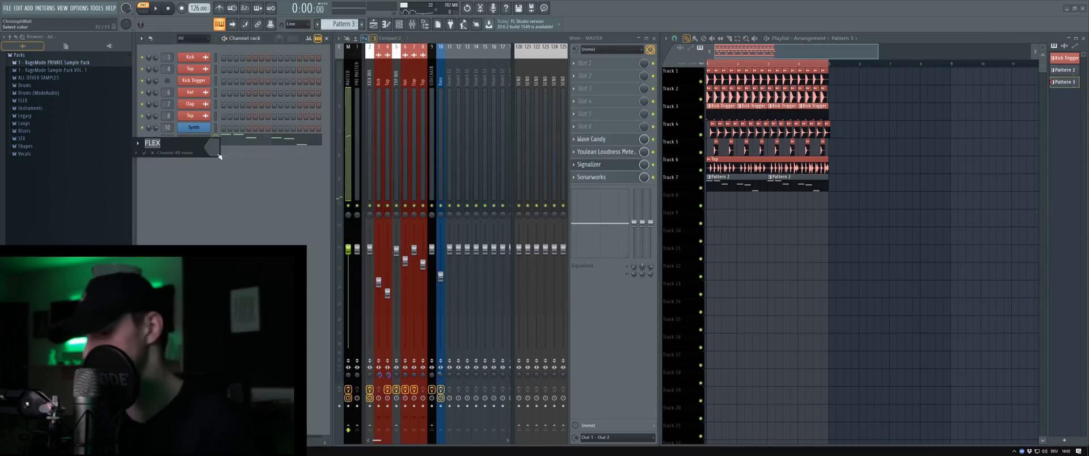
type("808")
left_click(218, 154)
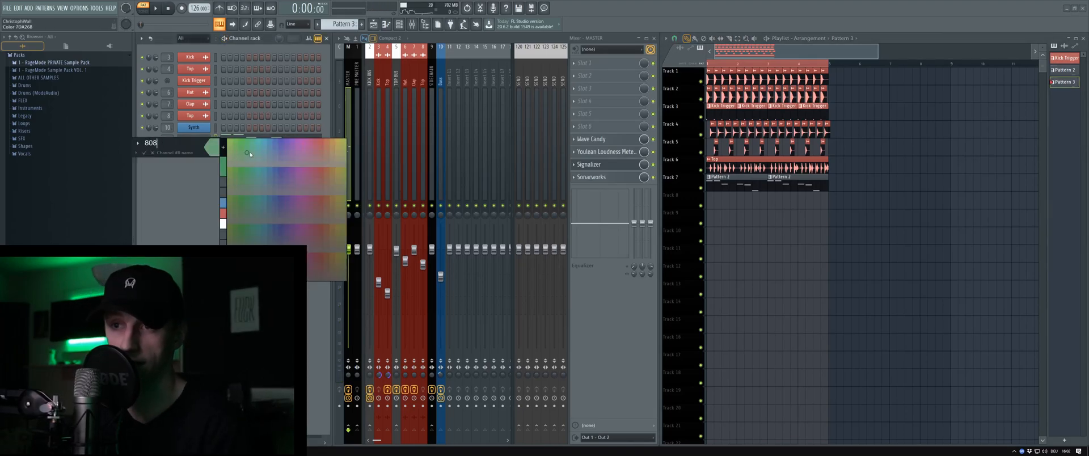
left_click(279, 144)
key("Return")
key("ctrl+l")
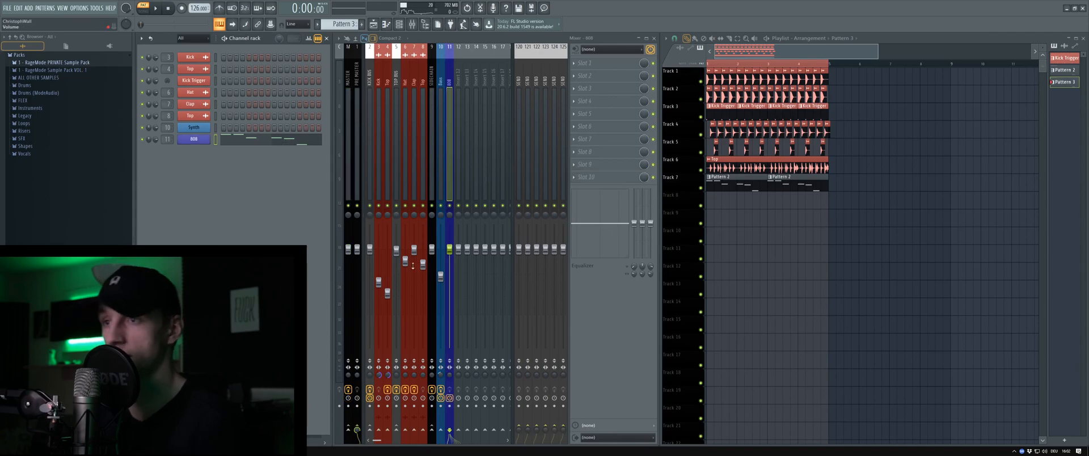
left_click(441, 432)
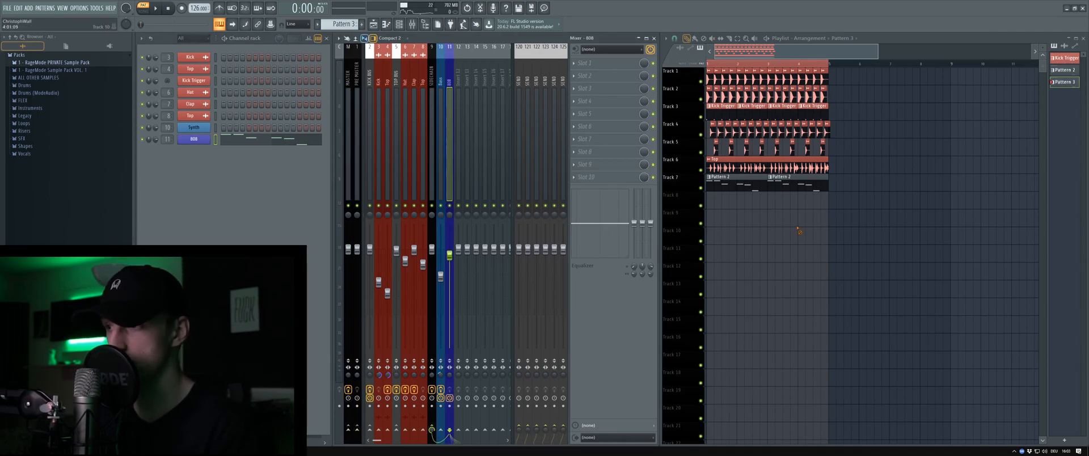
- Place two consecutive Pattern 3 clips on Track 8, beneath the Pattern 2 clips
left_click_drag(787, 196, 815, 195)
left_click(695, 39)
right_click(823, 203)
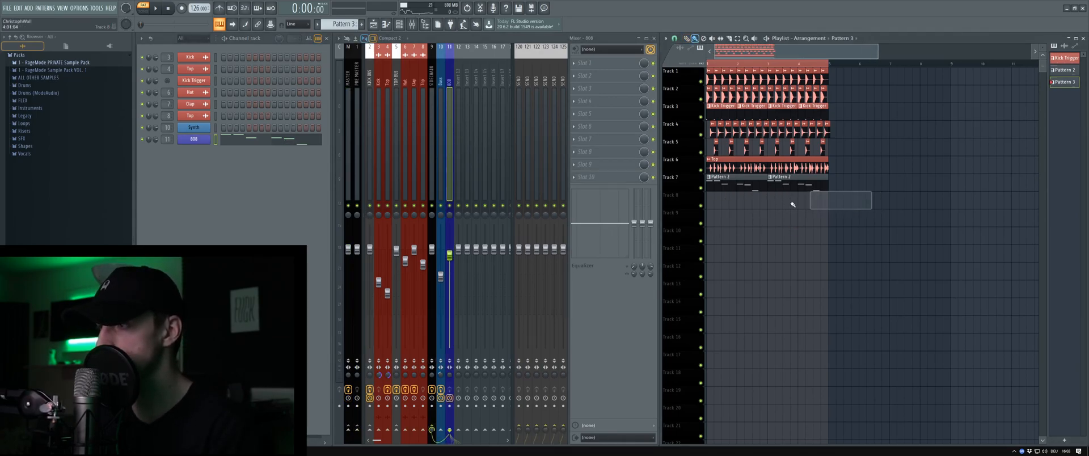
mouse_move(725, 203)
left_mouse_down()
mouse_move(787, 202)
mouse_move(771, 201)
left_mouse_up()
- Isolate Tracks 7 and 8 in song playback and raise the 808's mixer fader to about 108% while listening
right_click(701, 187)
left_click(701, 188)
right_click(702, 188)
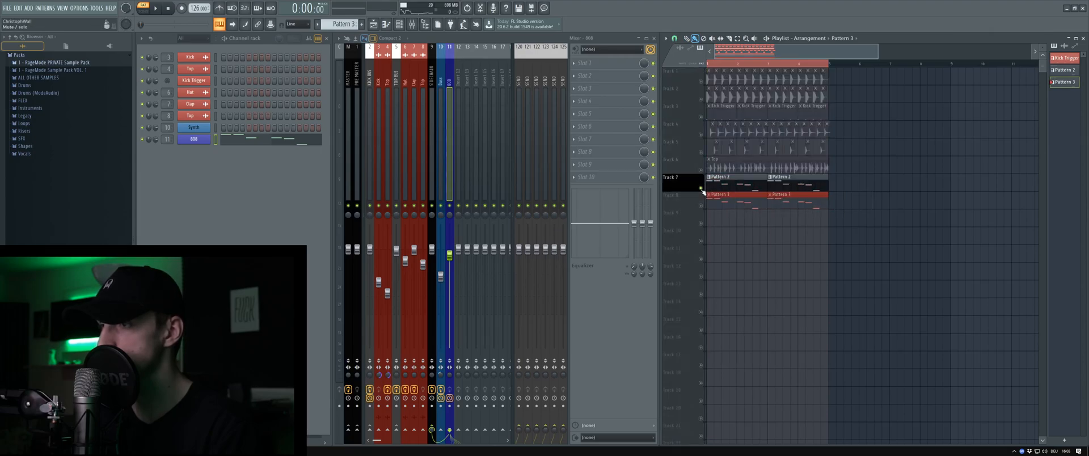
left_click(701, 205)
key("space")
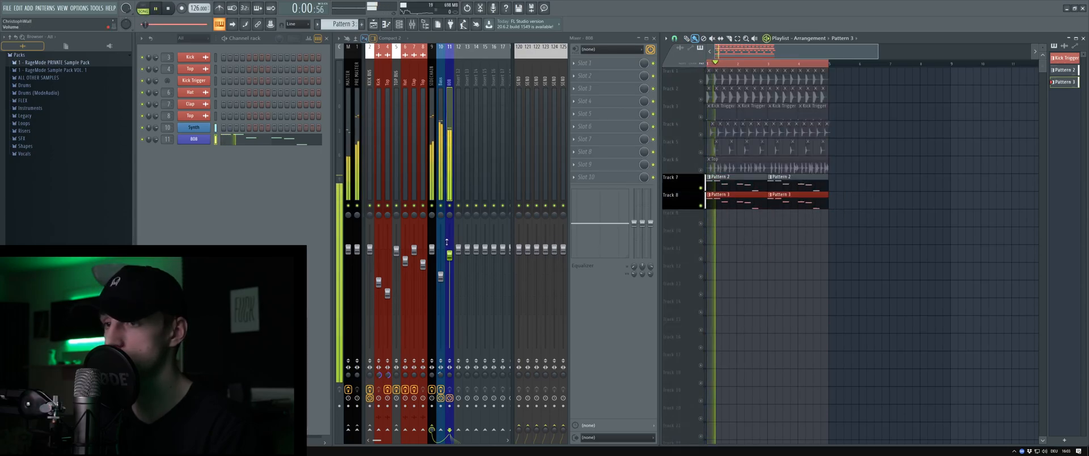
left_click_drag(449, 256, 462, 232)
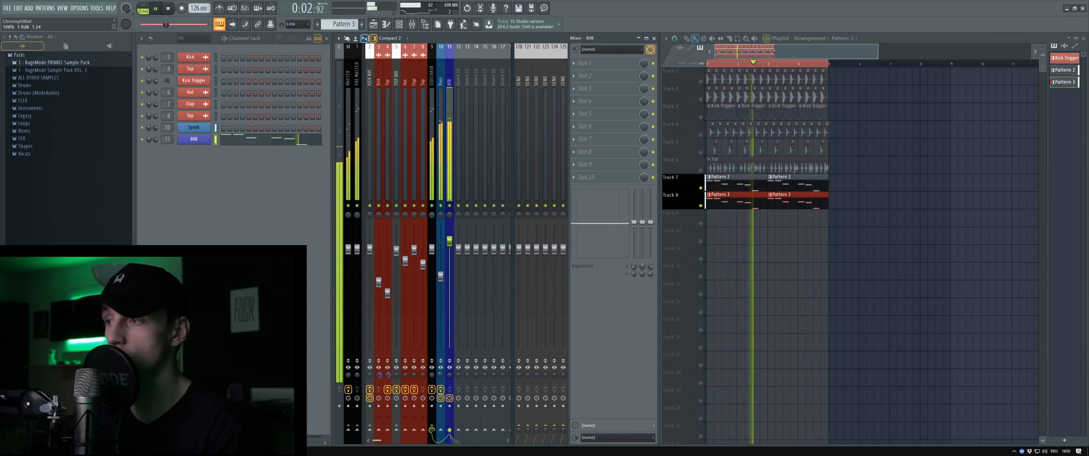
key("space")
- Restore playback of all playlist tracks and set the 808's fader to about 105% while auditioning the full mix
left_click(840, 341, "ctrl")
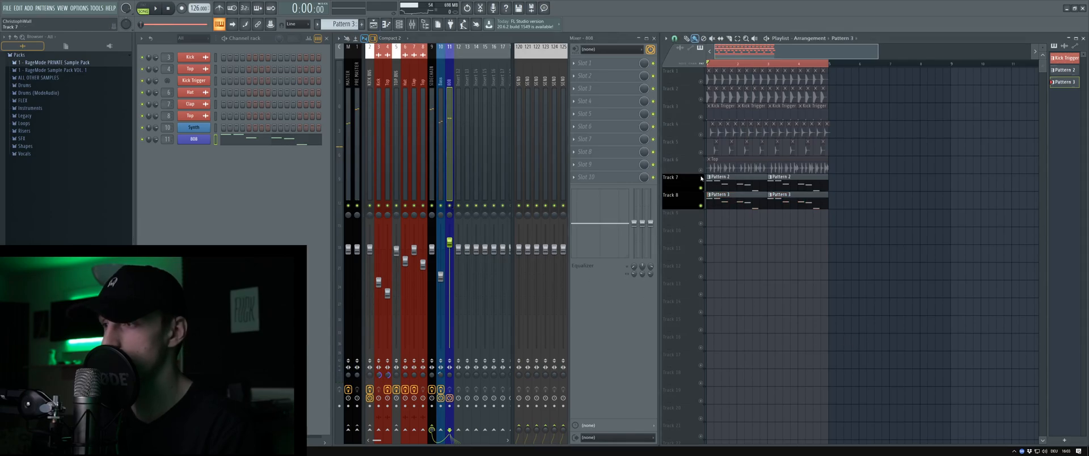
right_click(698, 157)
right_click(701, 171)
right_click(701, 171)
key("space")
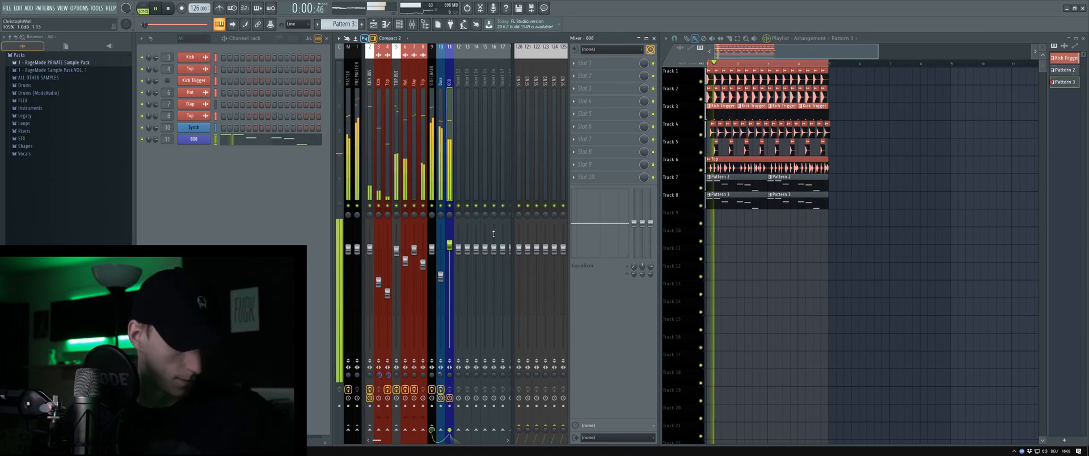
key("space")
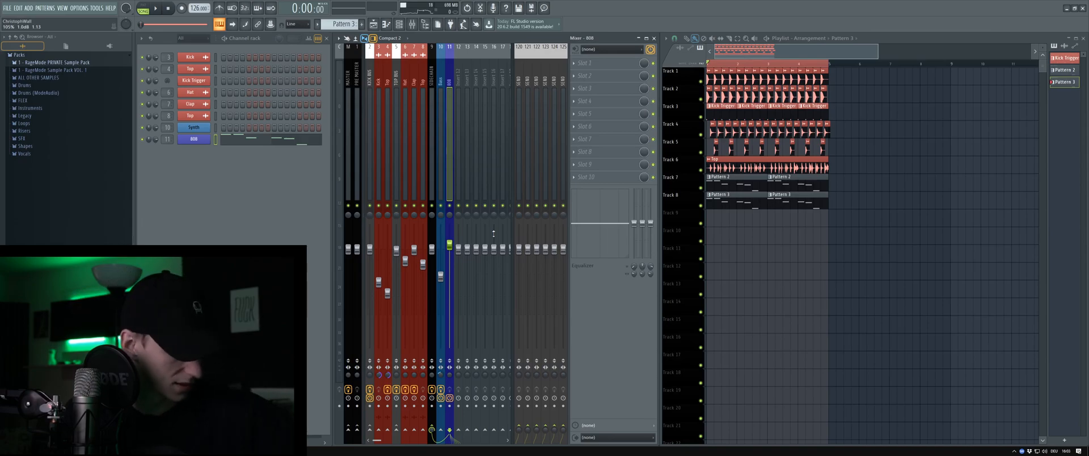
key("space")
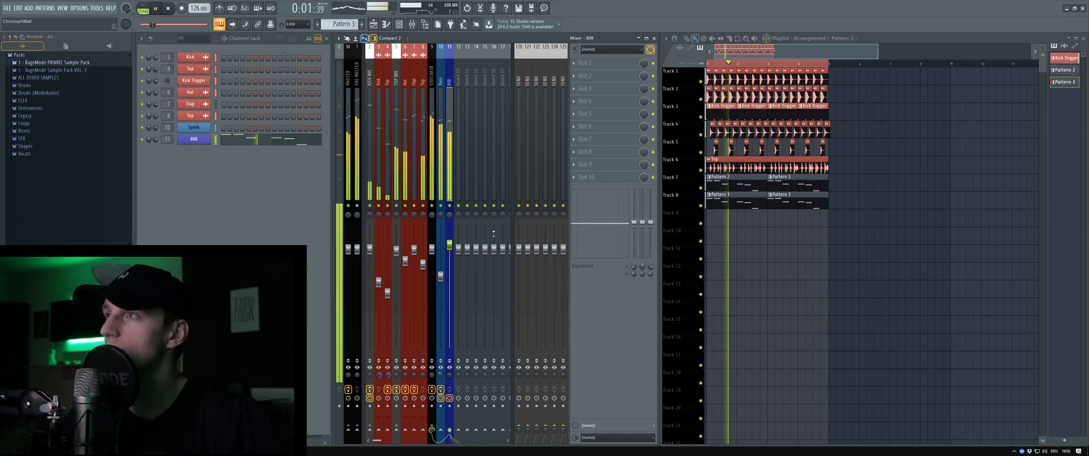
key("space")
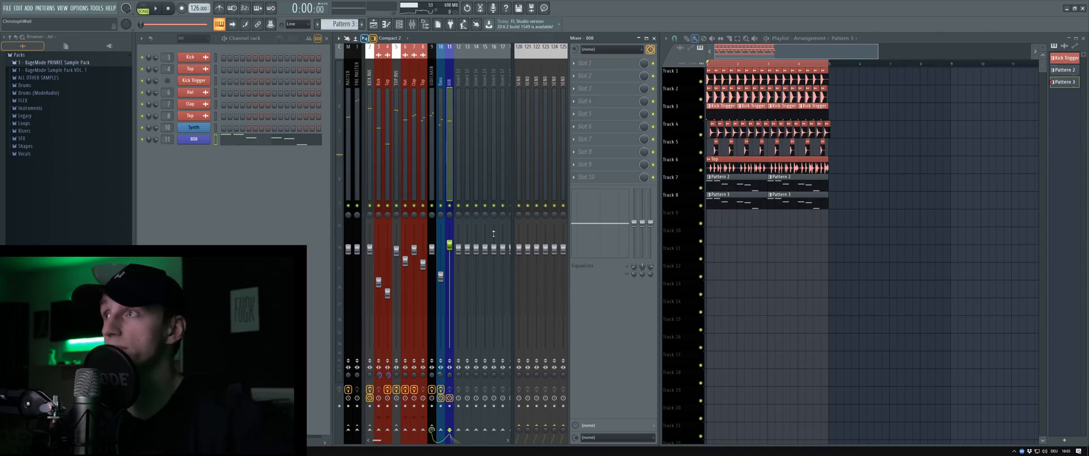
key("space")
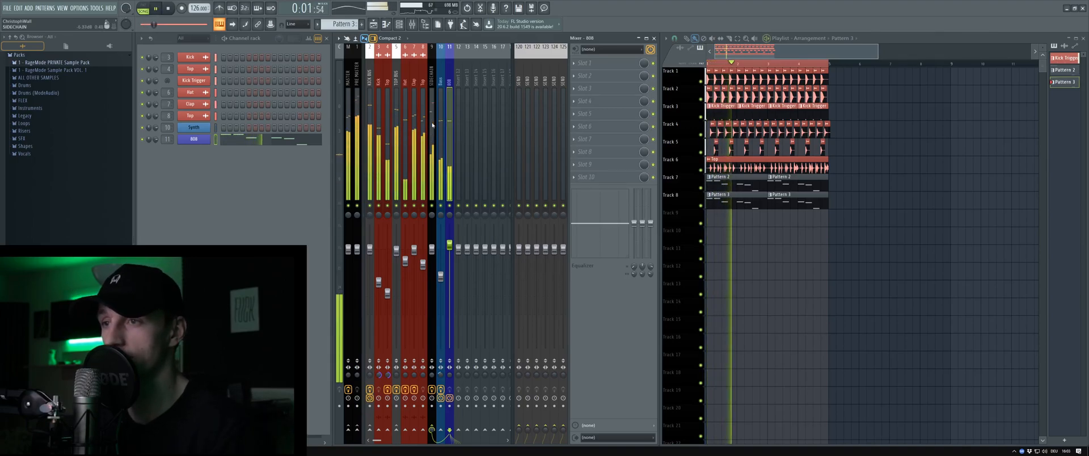
key("space")
- Move an empty mixer track to slot 10, directly before the Bass track, and name it SYNTHS with a white color
left_click(458, 84)
key("alt+Left")
key("alt+Left")
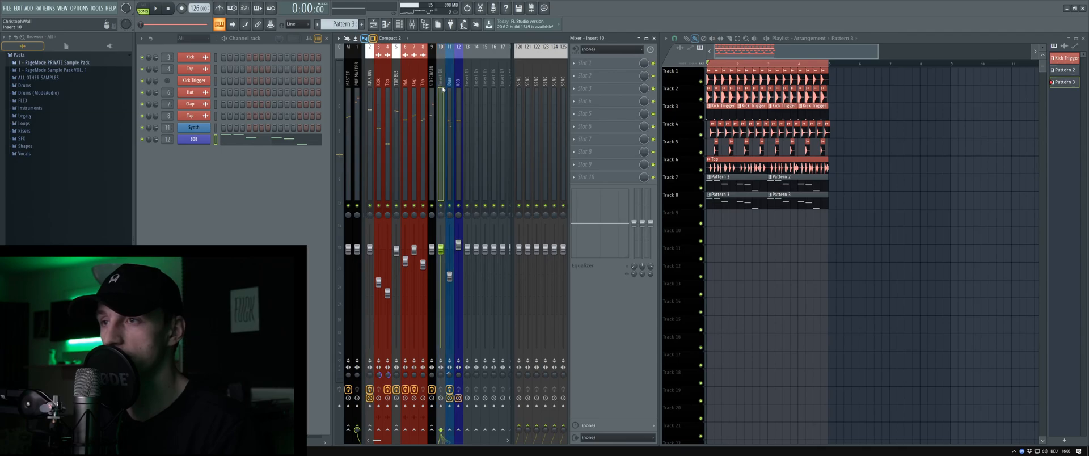
key("F2")
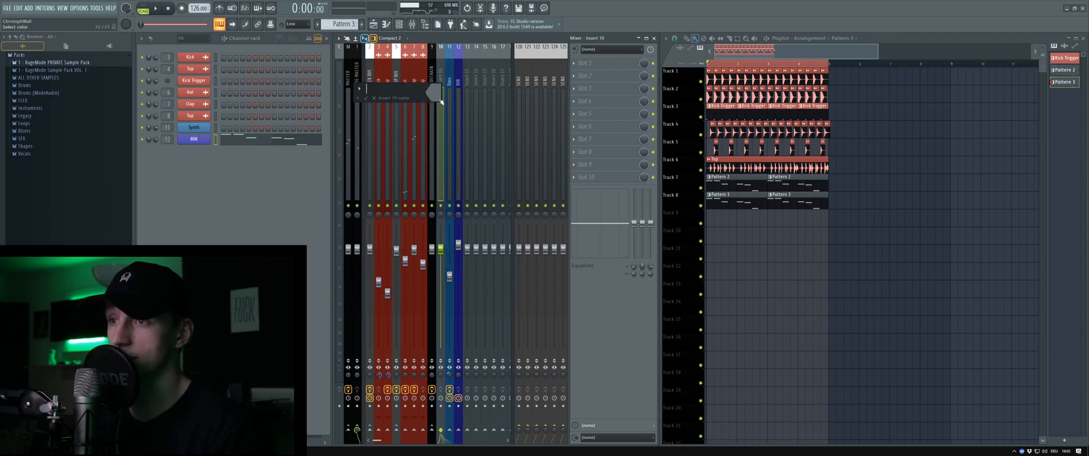
type("SYNTHS")
left_click(438, 99)
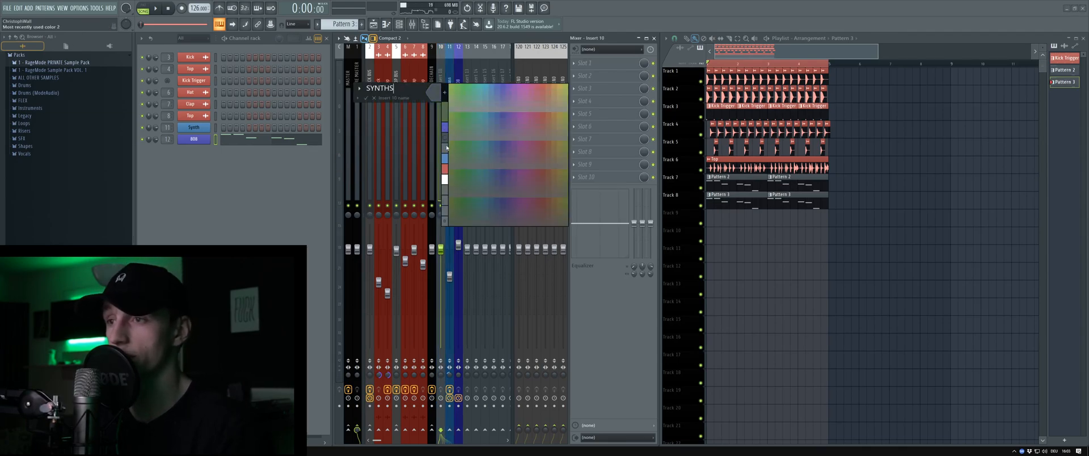
left_click(448, 176)
key("Return")
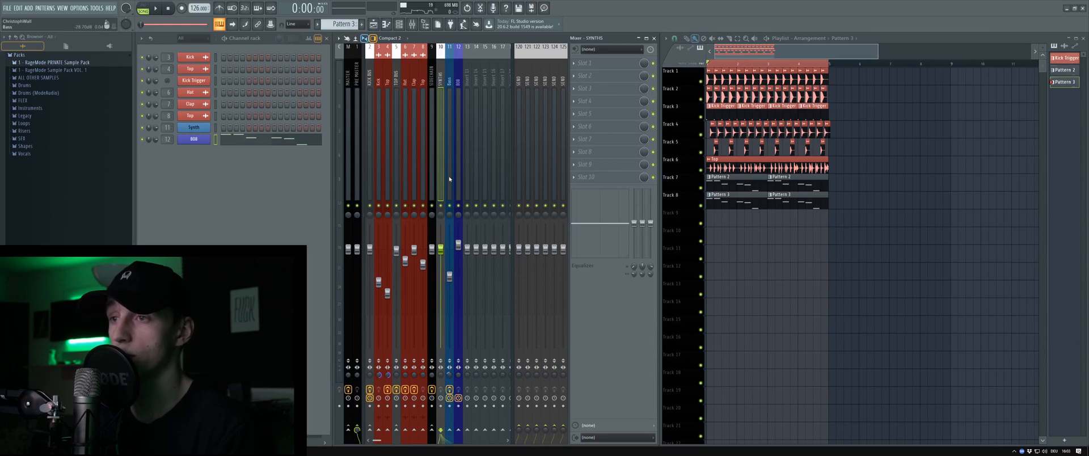
- Route the SYNTHS mixer track to SIDECHAIN and the Bass track into SYNTHS, and audition the song
left_click(433, 429)
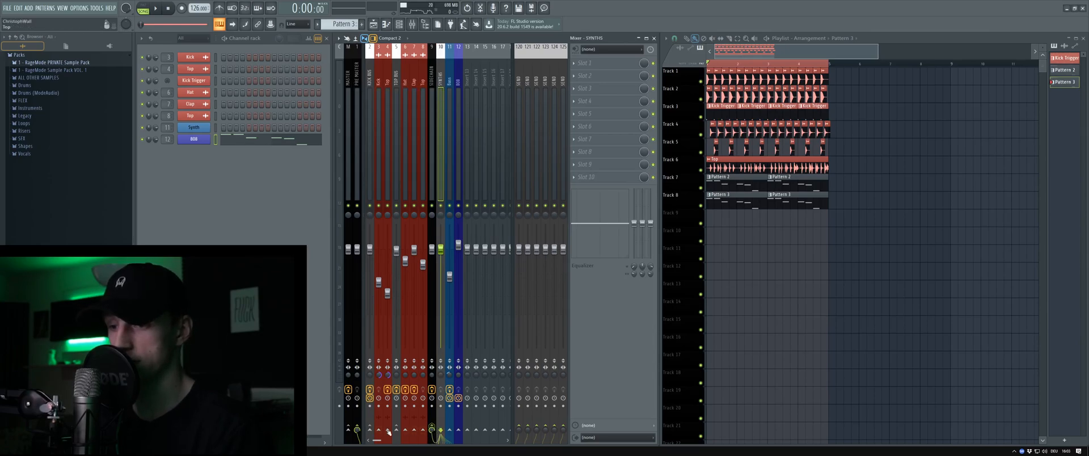
left_click(450, 196)
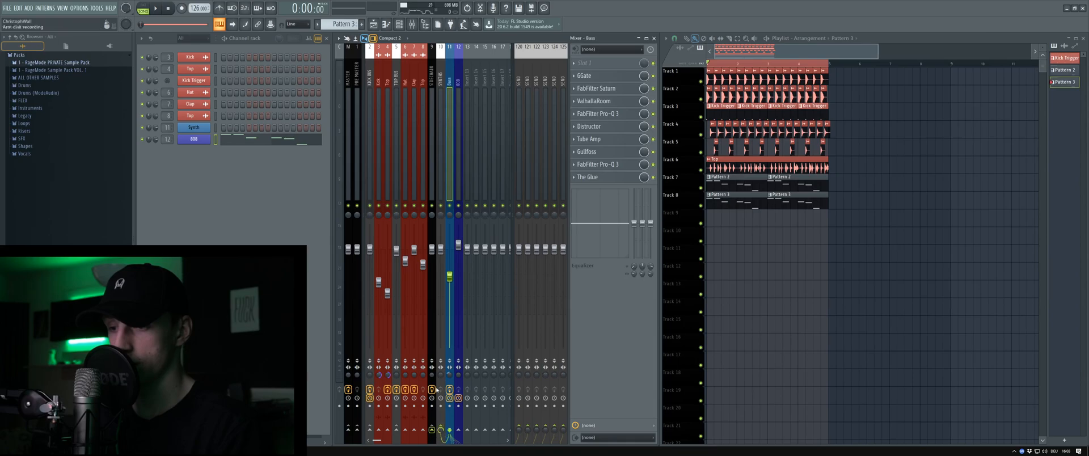
left_click(460, 193)
left_click(449, 186)
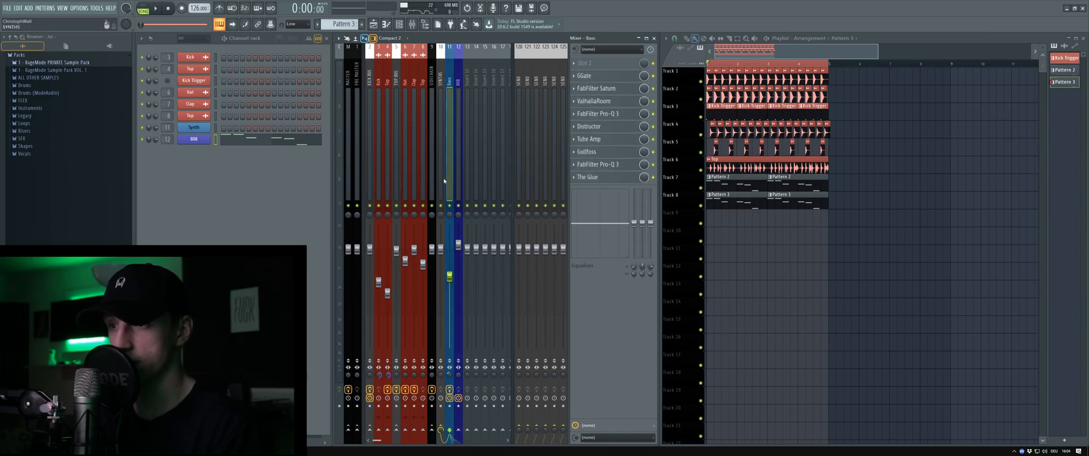
left_click(457, 180)
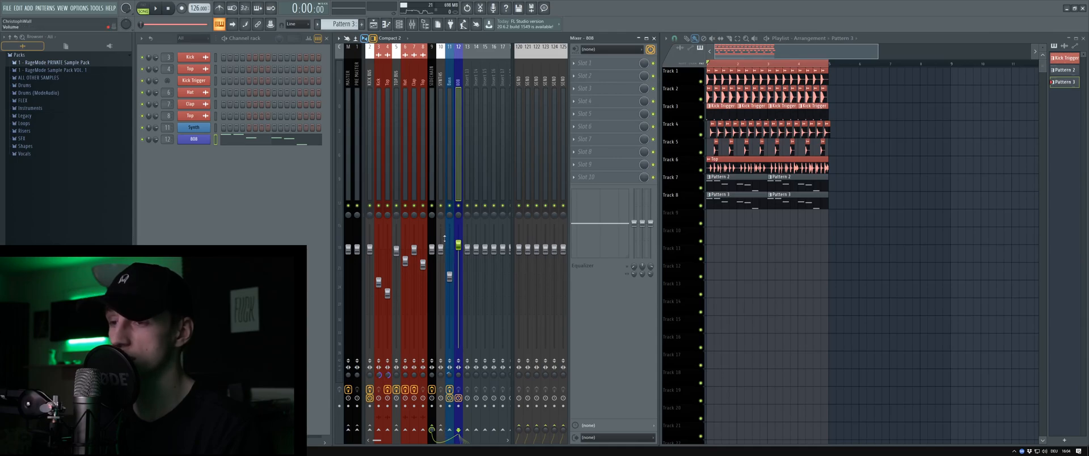
key("space")
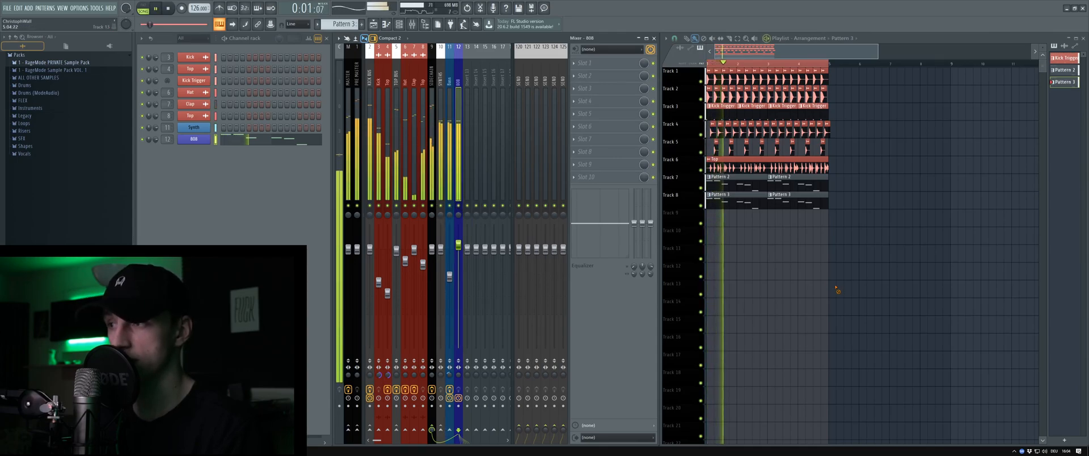
key("space")
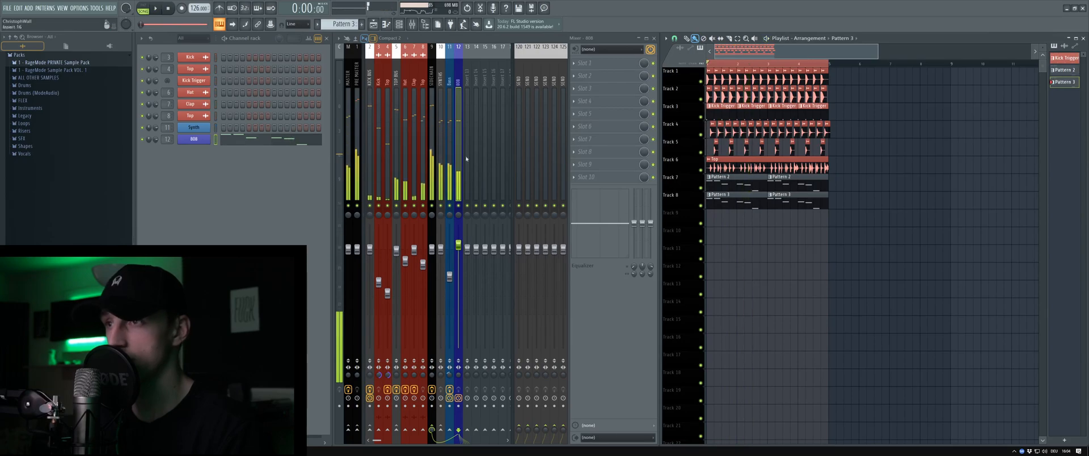
- Set the FL Studio ASIO buffer length to 1024 samples in the audio settings and test the song playback
left_click(79, 8)
left_click(88, 38)
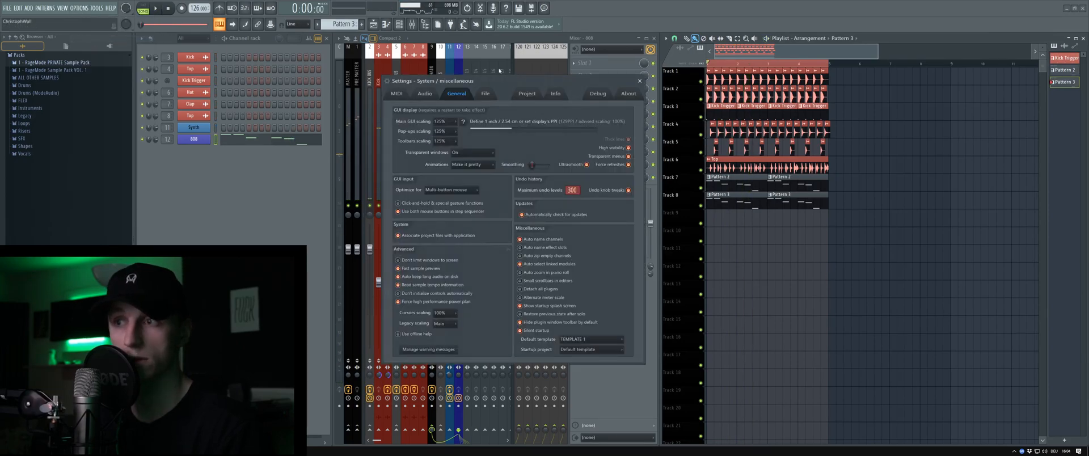
left_click(428, 93)
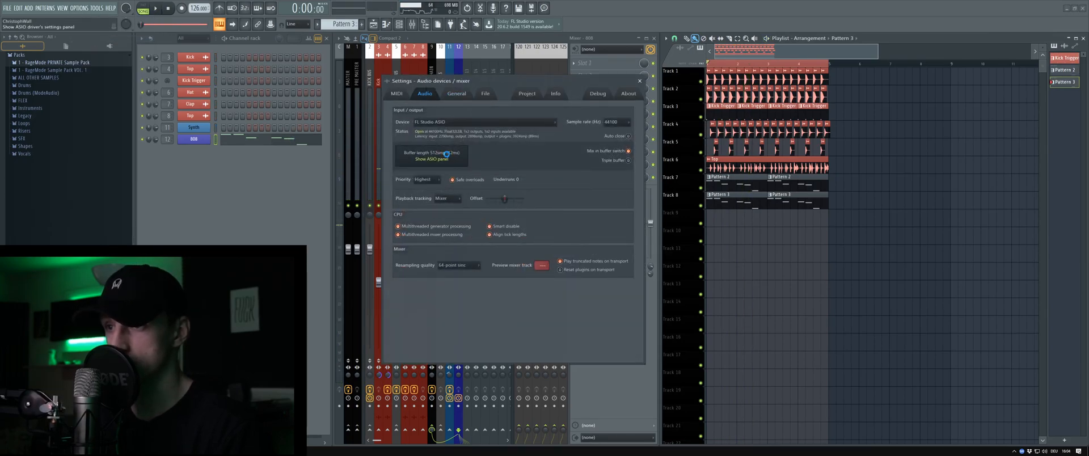
left_click(446, 156)
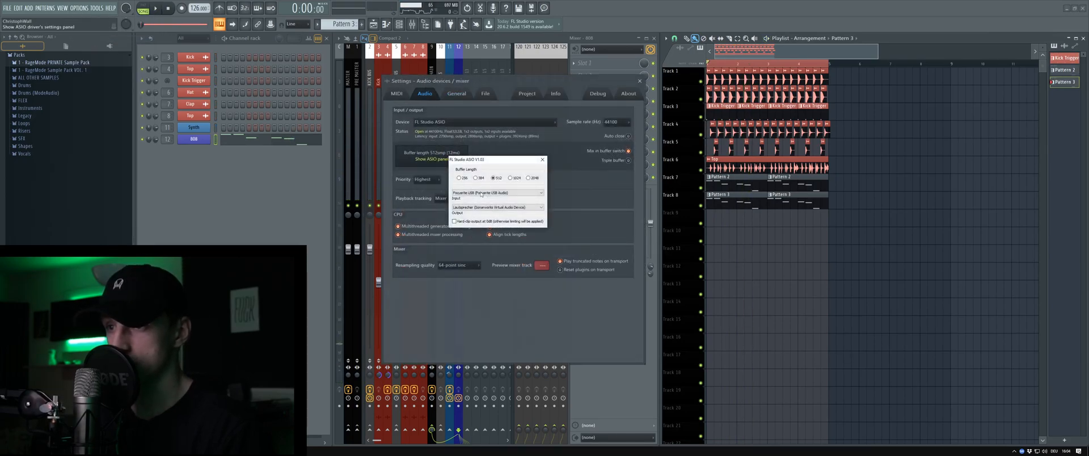
left_click(542, 160)
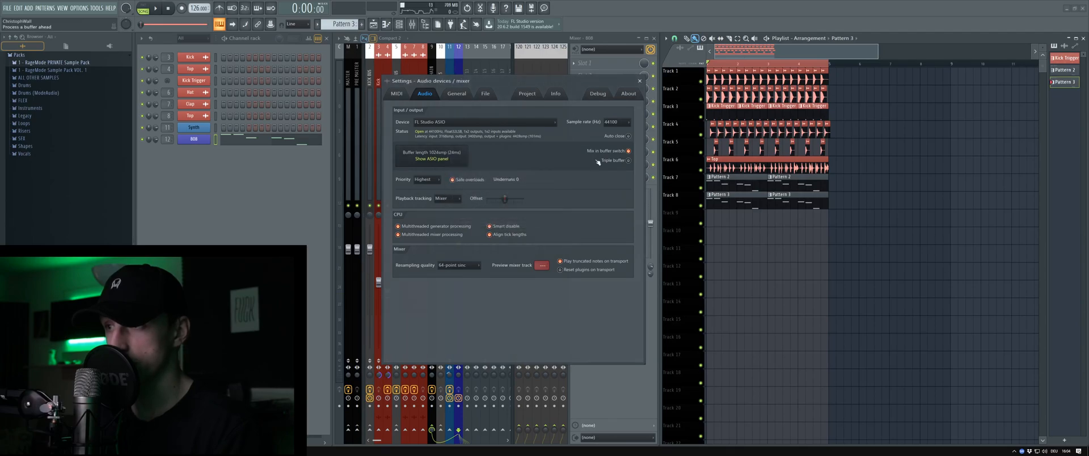
left_click(639, 80)
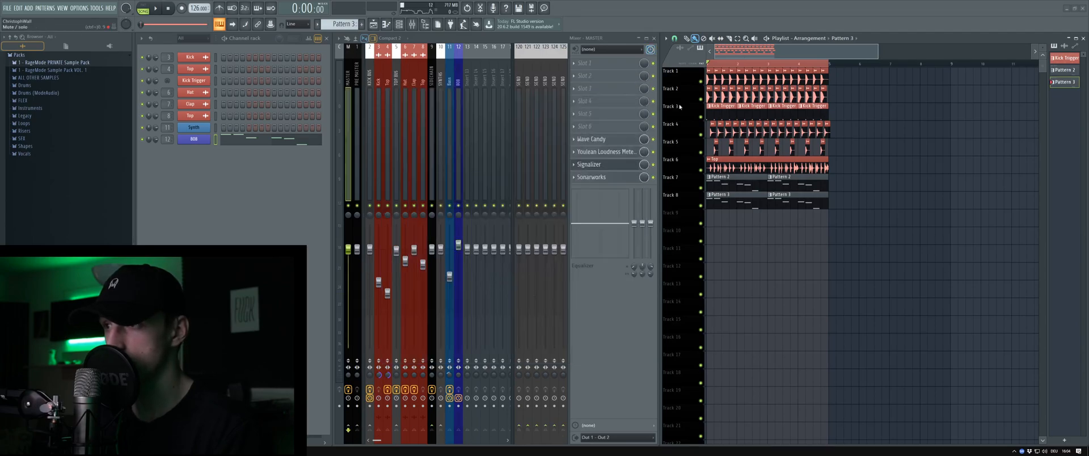
key("space")
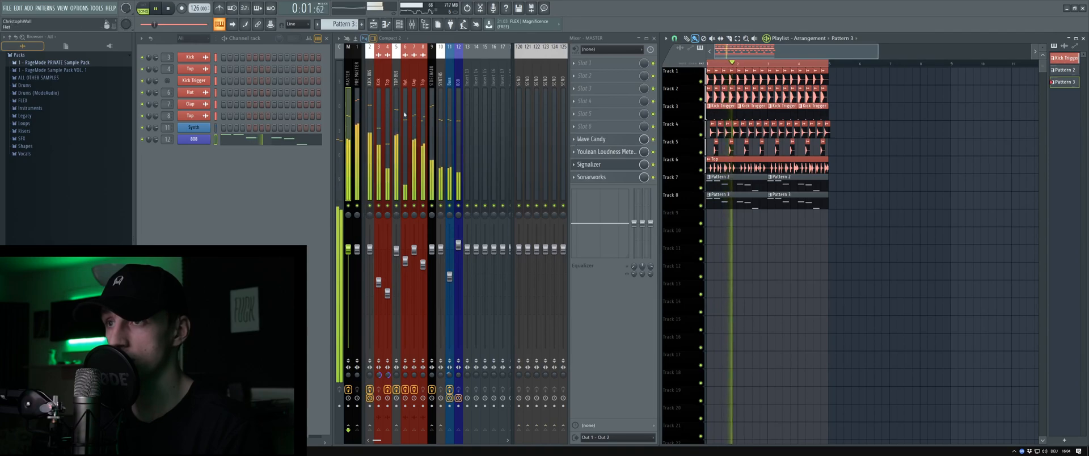
key("space")
- Lower the project's timebase (PPQ) in the project settings and test the song playback again
left_click(79, 8)
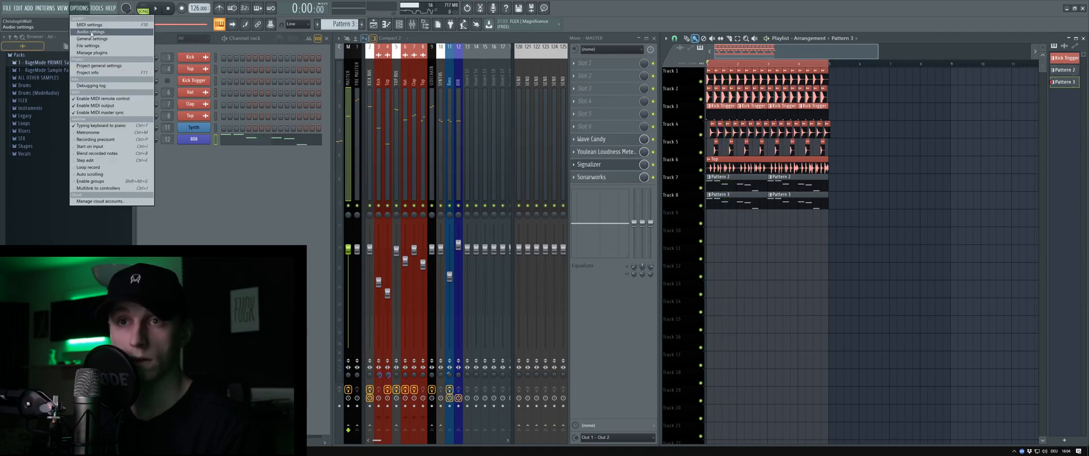
left_click(100, 66)
left_click(551, 161)
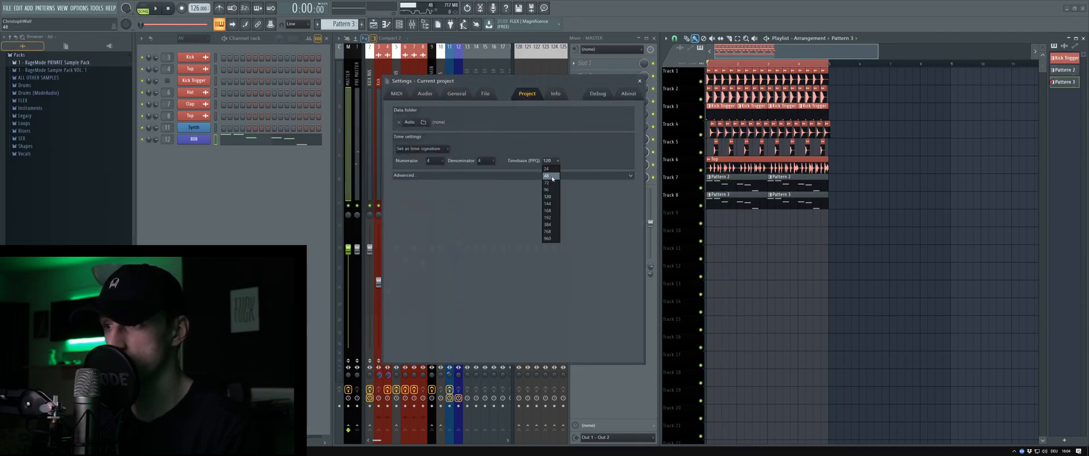
left_click(551, 183)
left_click(640, 81)
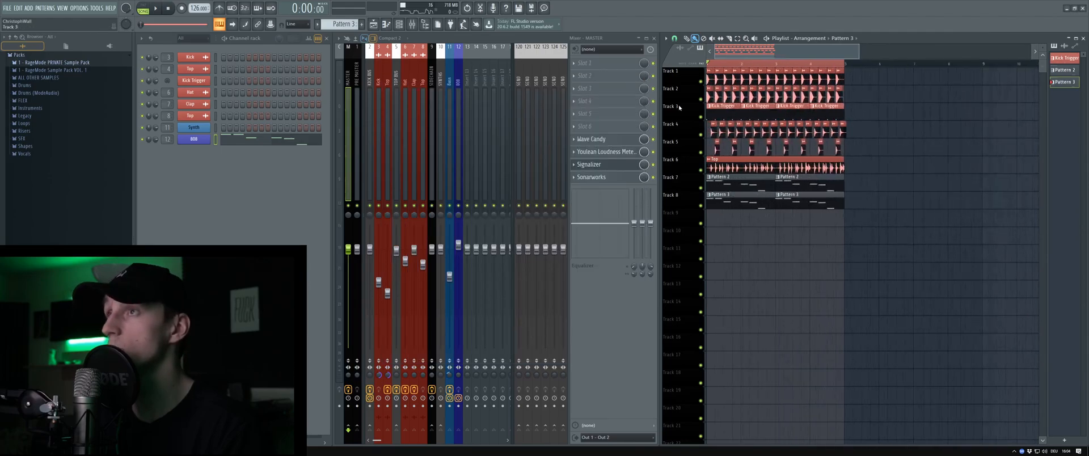
key("space")
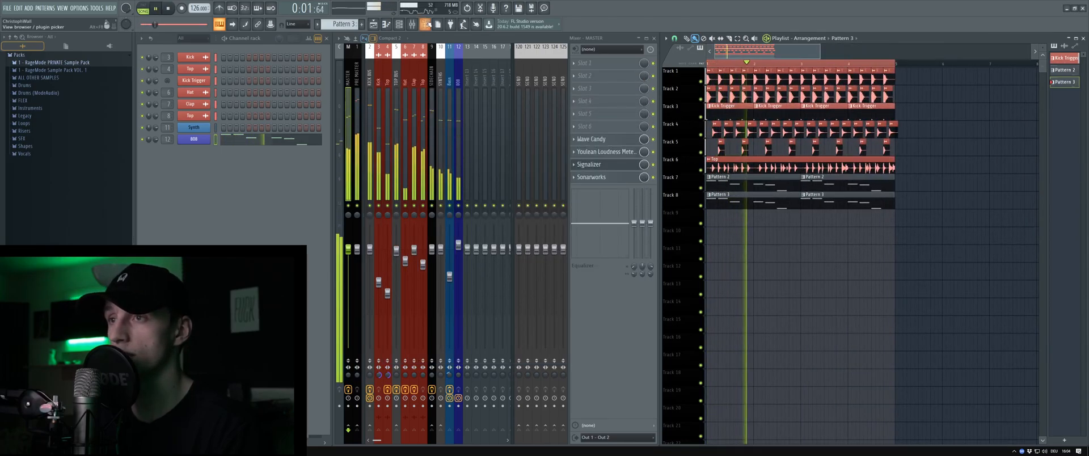
key("space")
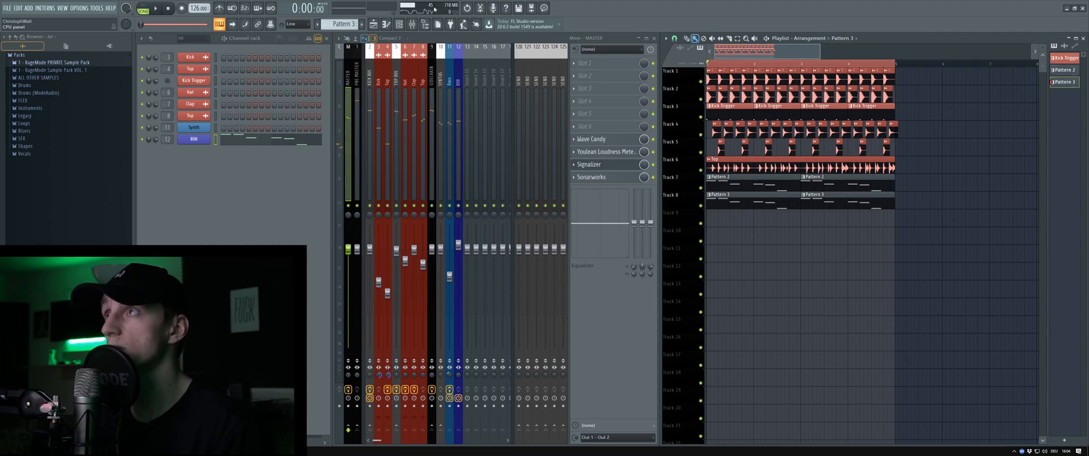
- Raise the 808's mixer fader to about 107% while listening to the full mix
key("space")
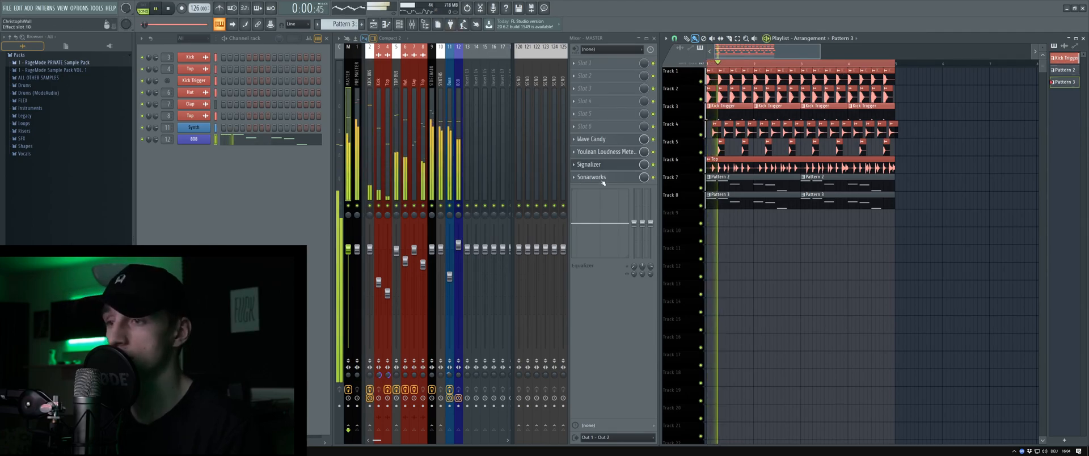
left_click(455, 276)
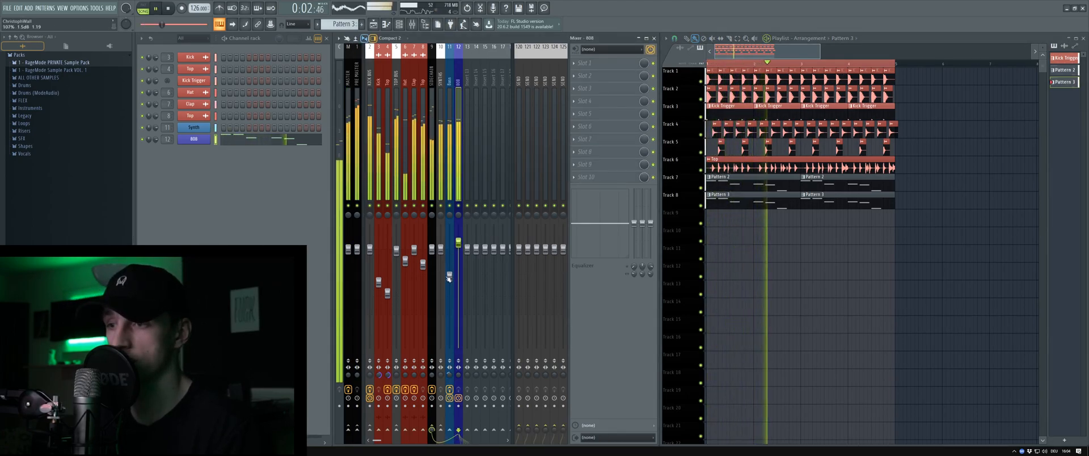
left_click(450, 275)
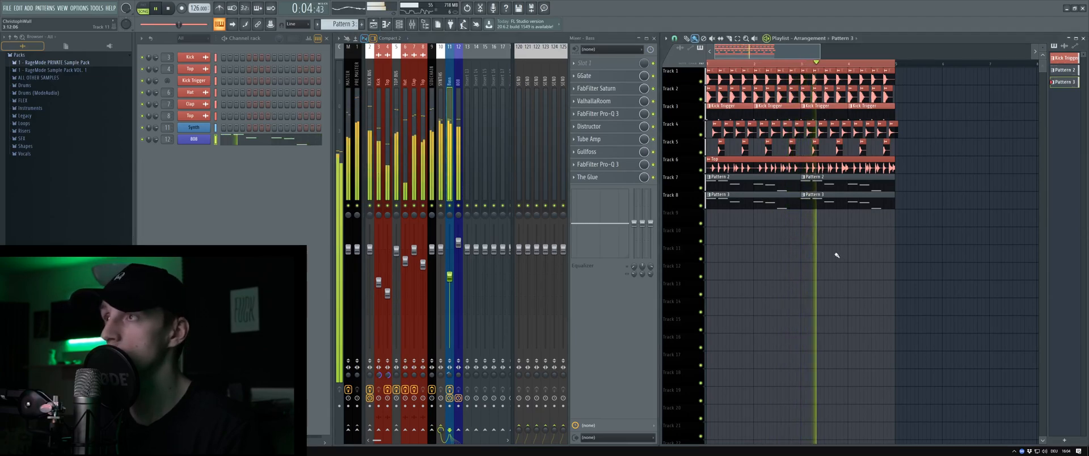
key("space")
- Play the song with the SIDECHAIN mixer track selected to judge its ShaperBox and Kickstart effects
left_click(432, 283)
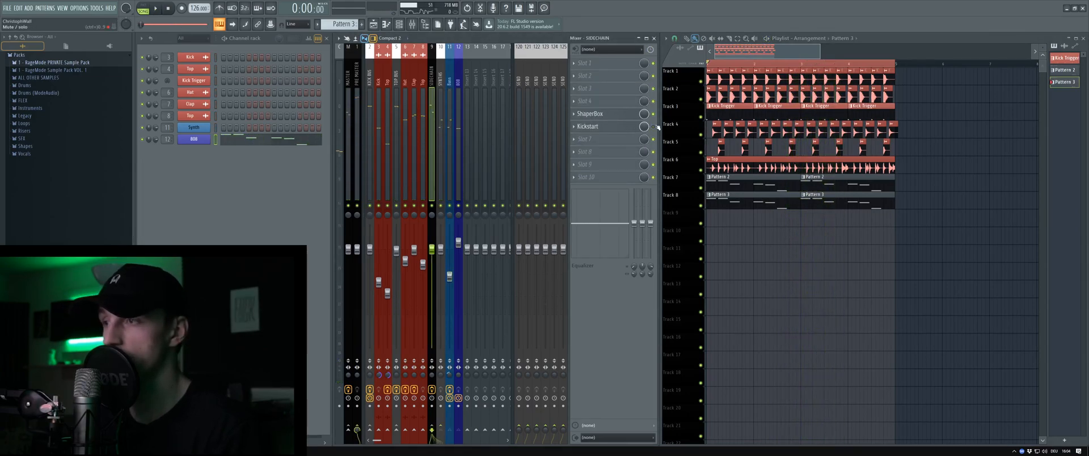
key("space")
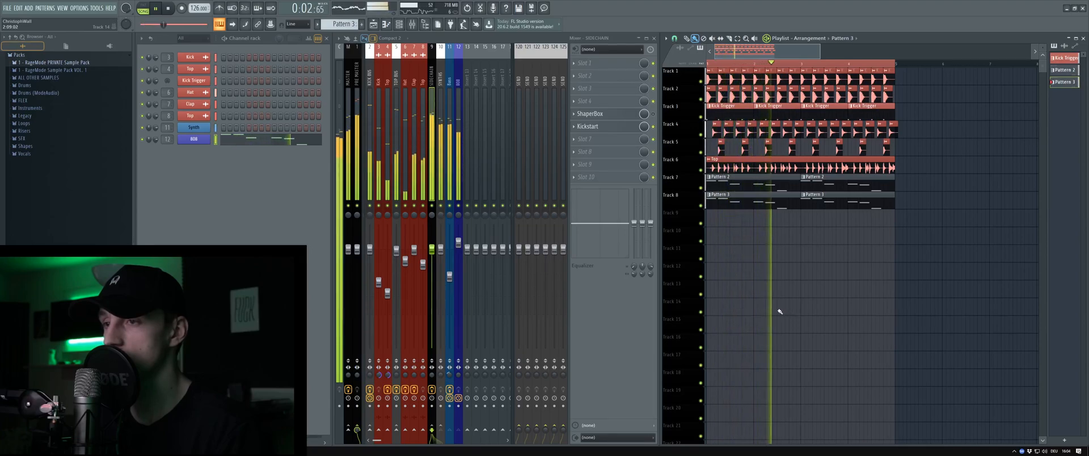
key("space")
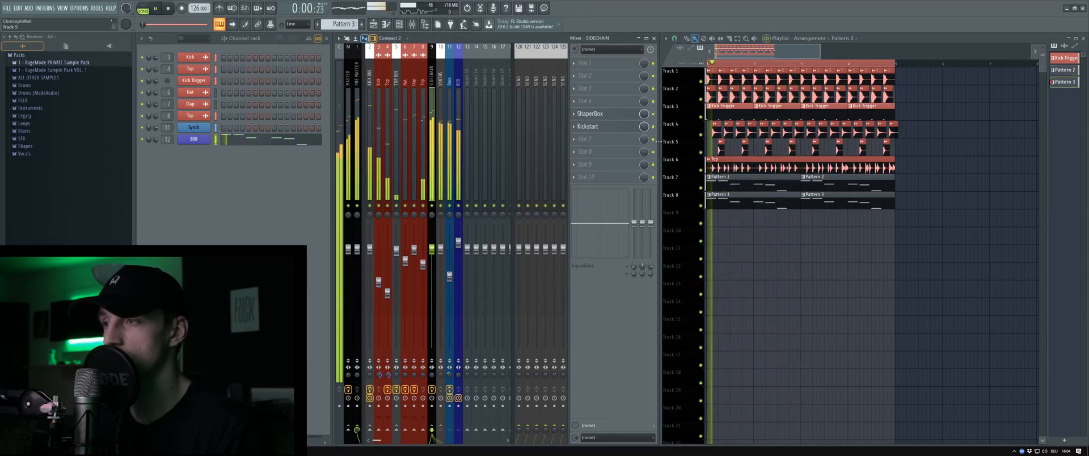
key("space")
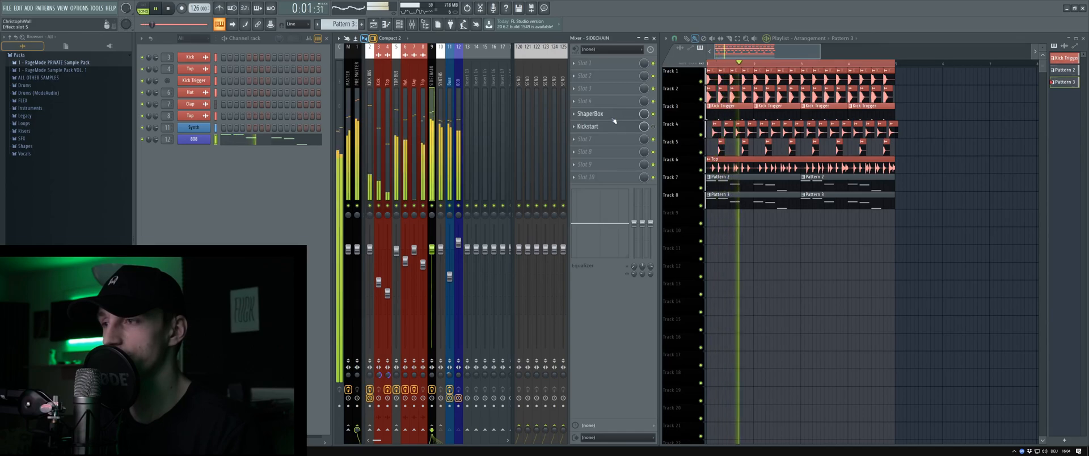
- Examine the ShaperBox volume curve on the SIDECHAIN mixer track, including the high band's shape and mix
left_click(590, 114)
key("space")
left_click_drag(381, 147, 373, 148)
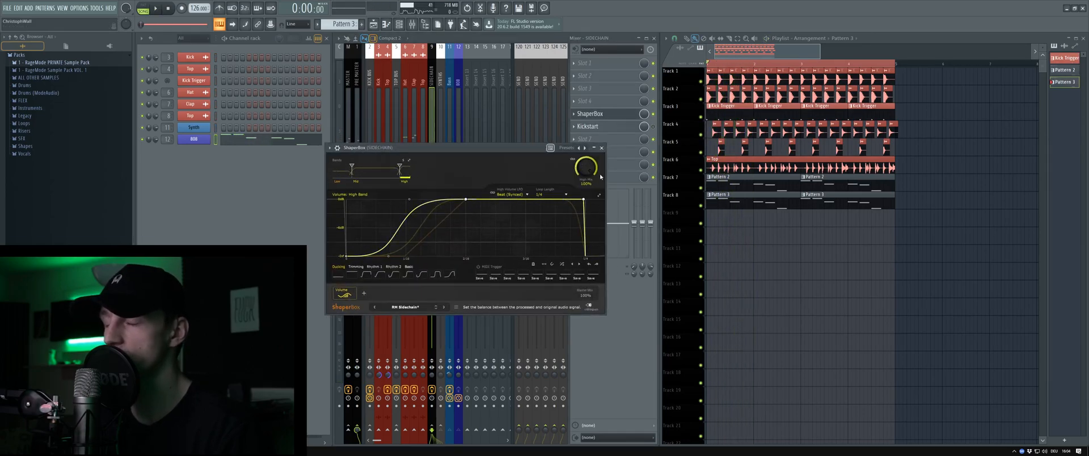
left_click(603, 147)
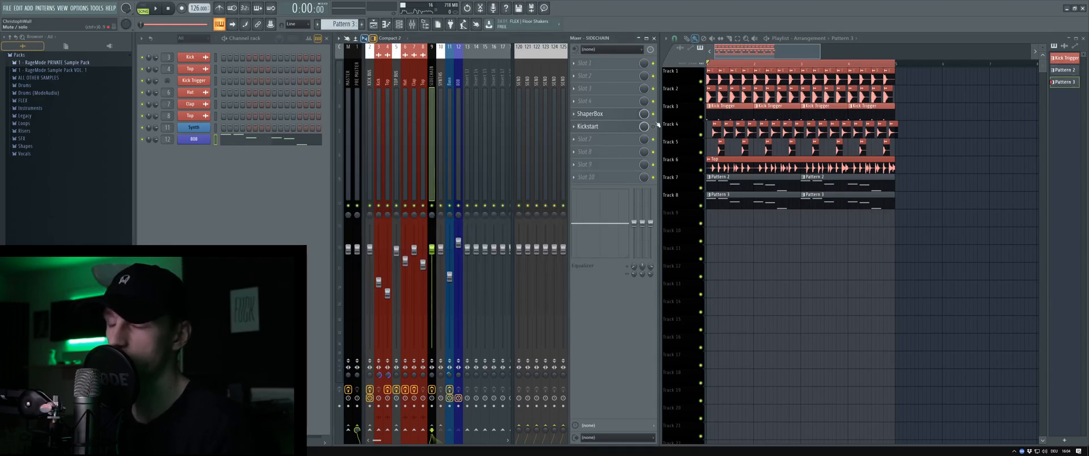
left_click(590, 113)
left_click_drag(499, 150, 474, 149)
left_click(574, 145)
- Delete the Kickstart effect from the SIDECHAIN mixer track and audition the song
left_click(575, 127)
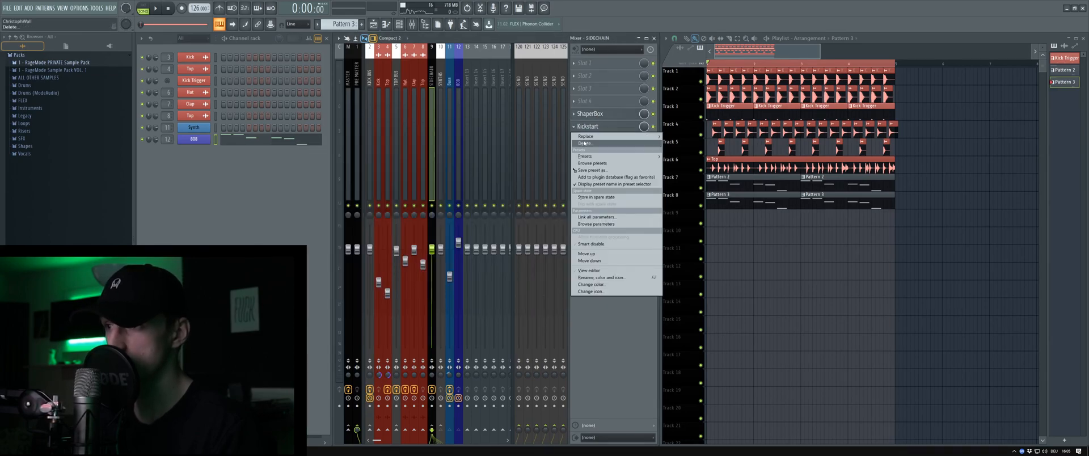
left_click(585, 143)
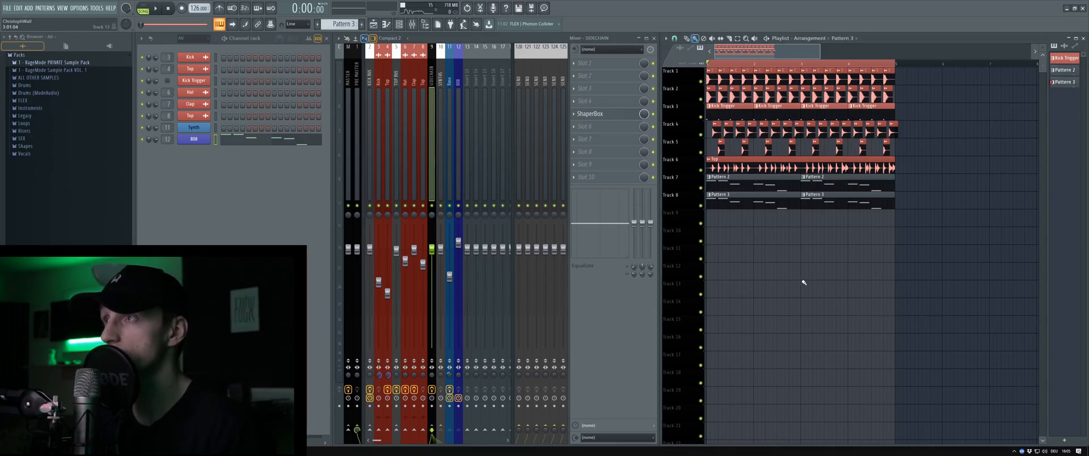
scroll(791, 279, "down", 3)
key("space")
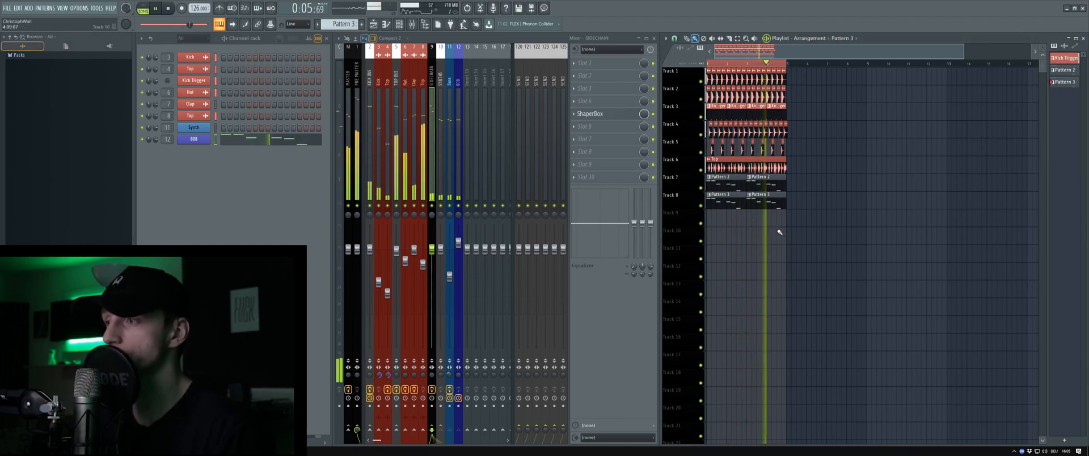
key("space")
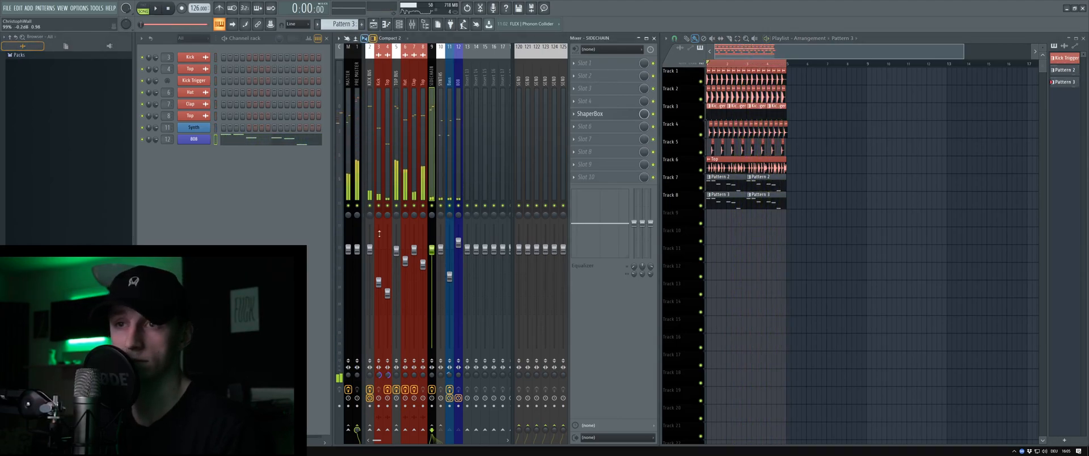
- Load the Invisible Limiter into the first effect slot of the PRE MASTER mixer track
left_click(360, 89)
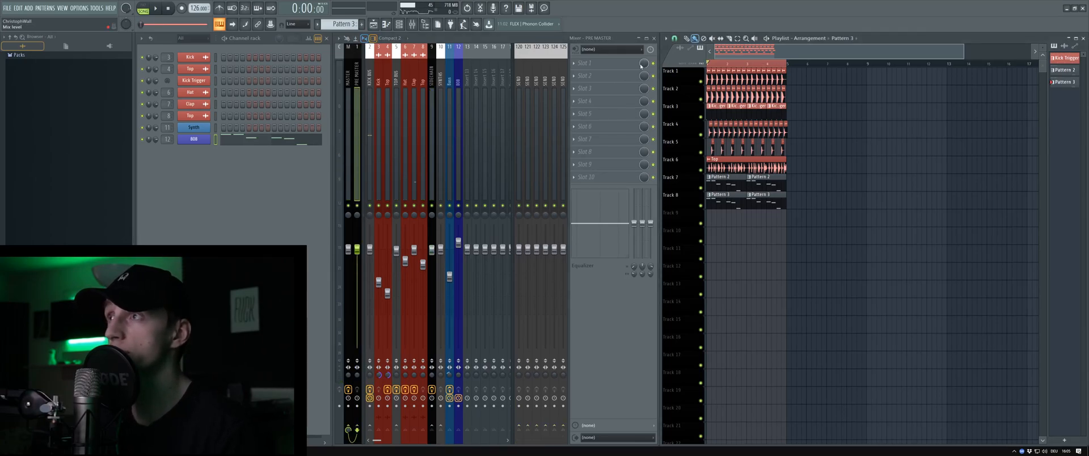
left_click(587, 63)
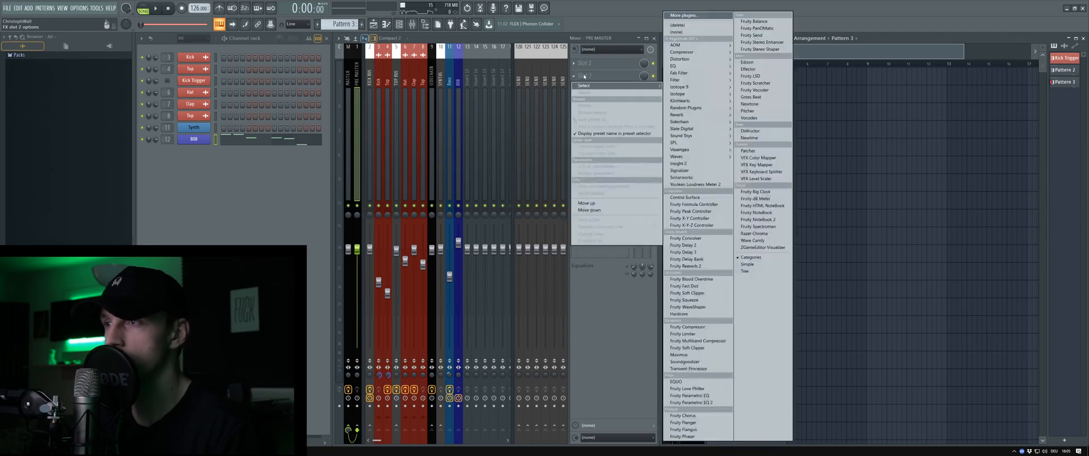
left_click(587, 63)
left_click(587, 63)
mouse_move(676, 46)
left_click(752, 51)
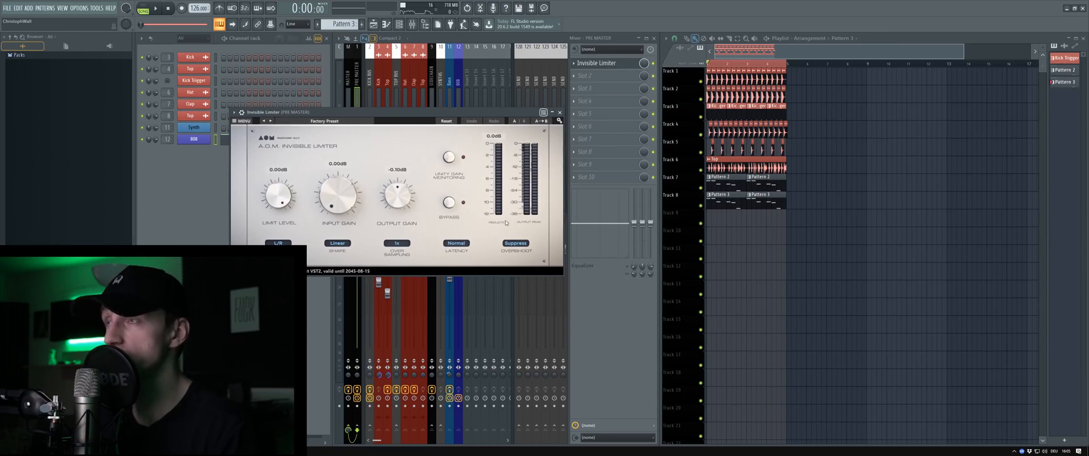
- Try to set the Invisible Limiter's overshoot to Thru, its input gain to 2 dB and a different latency mode
left_click(505, 245)
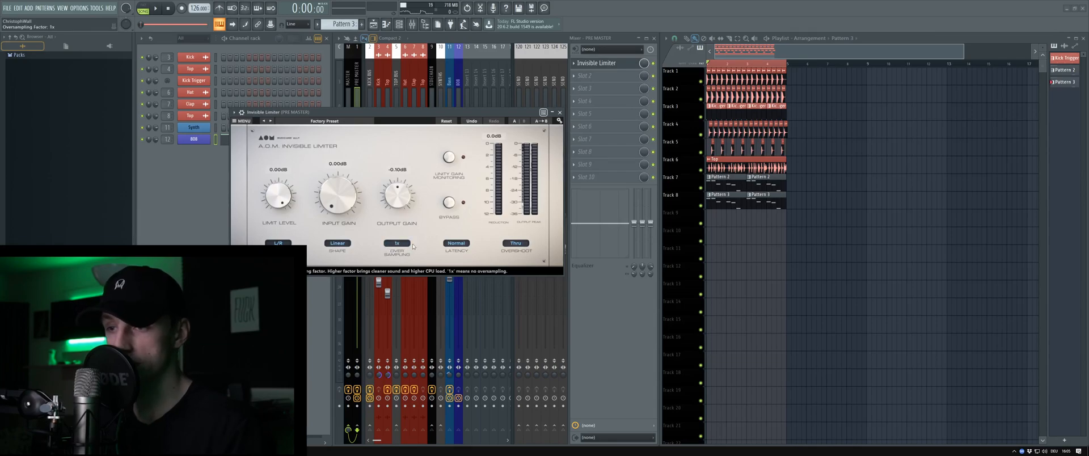
scroll(349, 170, "up", 4)
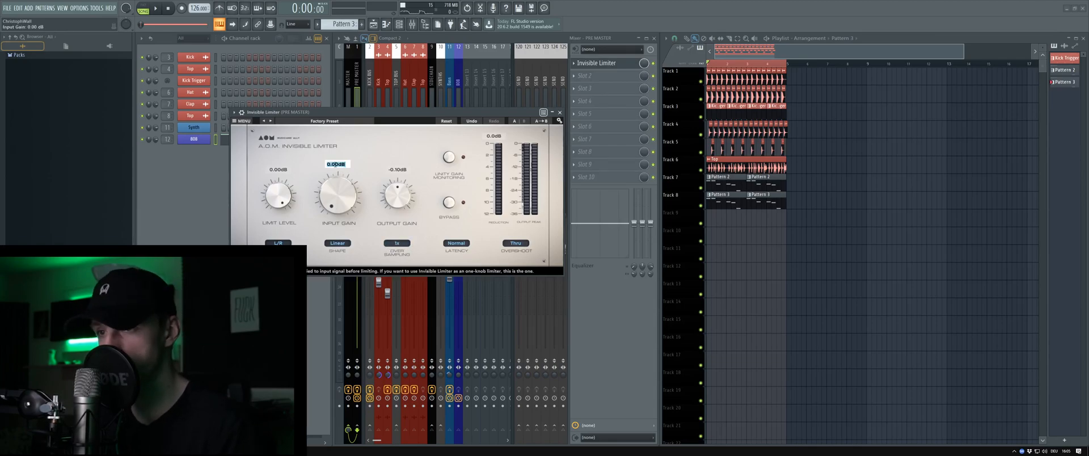
left_click(446, 244)
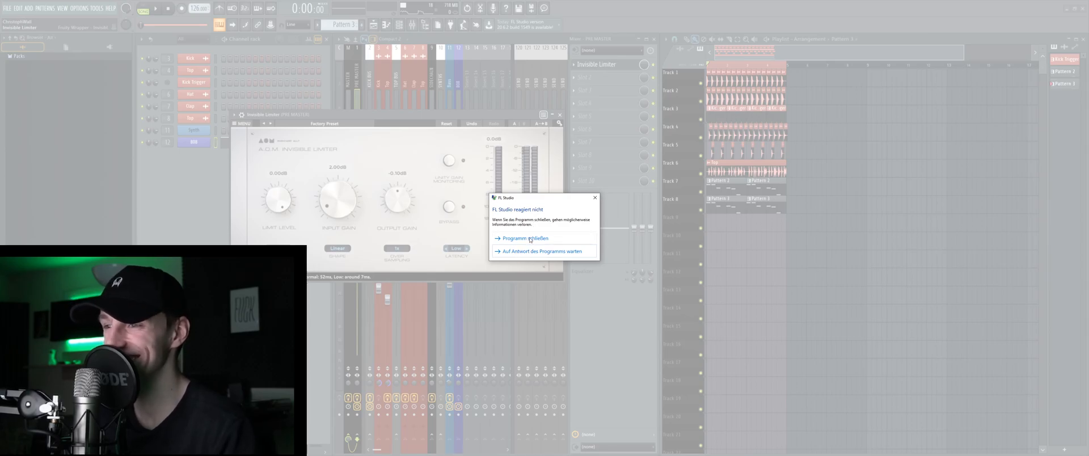
- Restart the frozen FL Studio and load the project's most recent autosave from the Backup folder
left_click(525, 238)
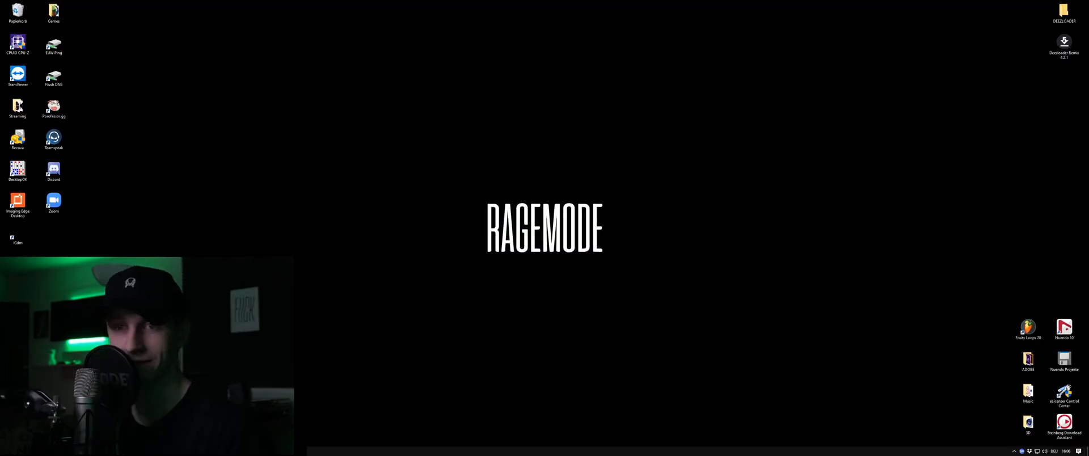
double_click(1029, 329)
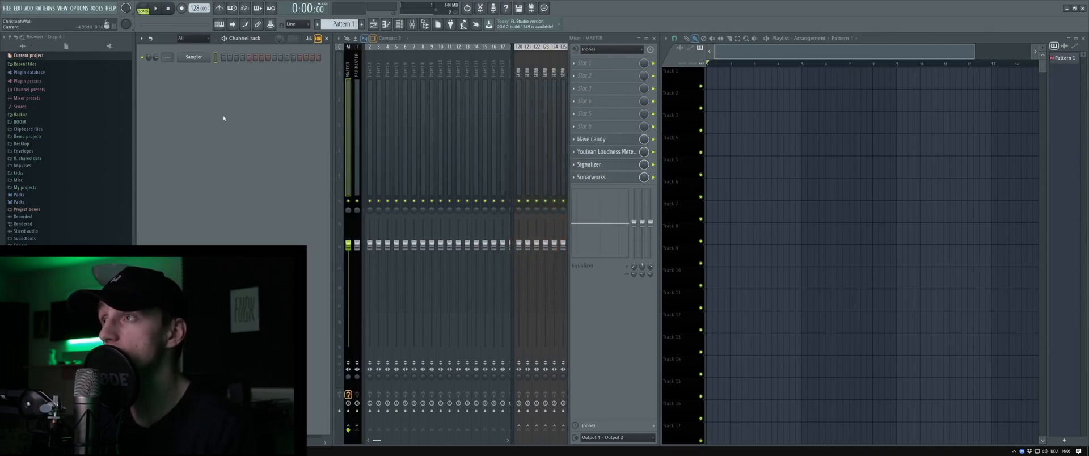
left_click(44, 115)
left_click_drag(43, 123, 88, 22)
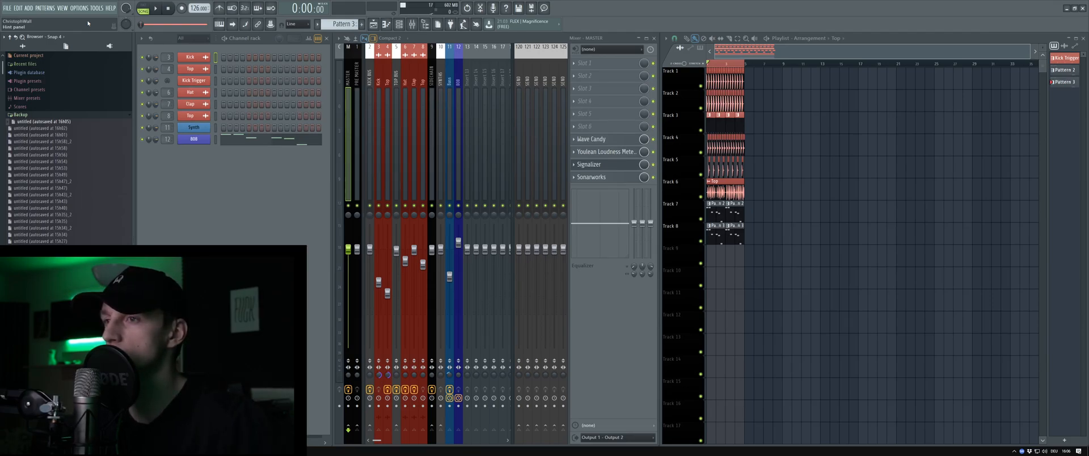
- Check the effects on the restored Bass, SIDECHAIN and 808 mixer tracks and collapse the Backup folder
left_click(447, 100)
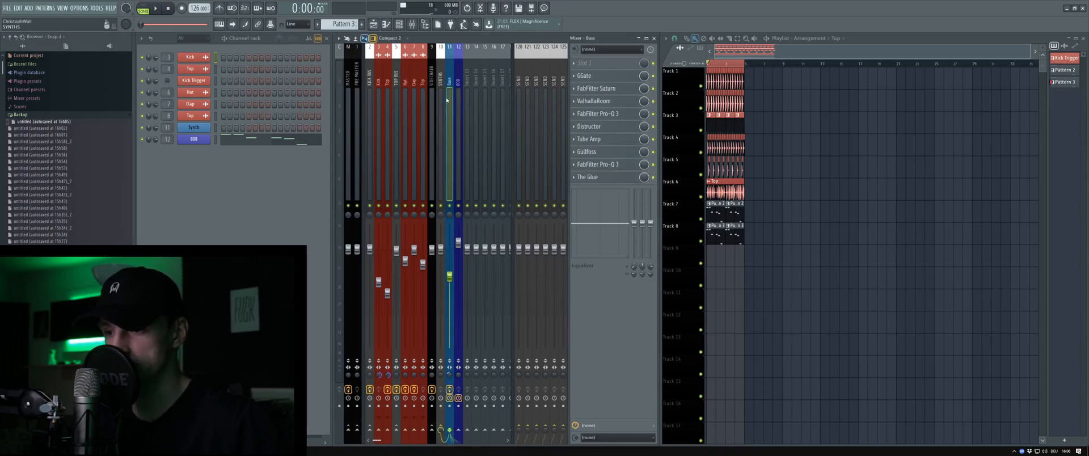
left_click(433, 114)
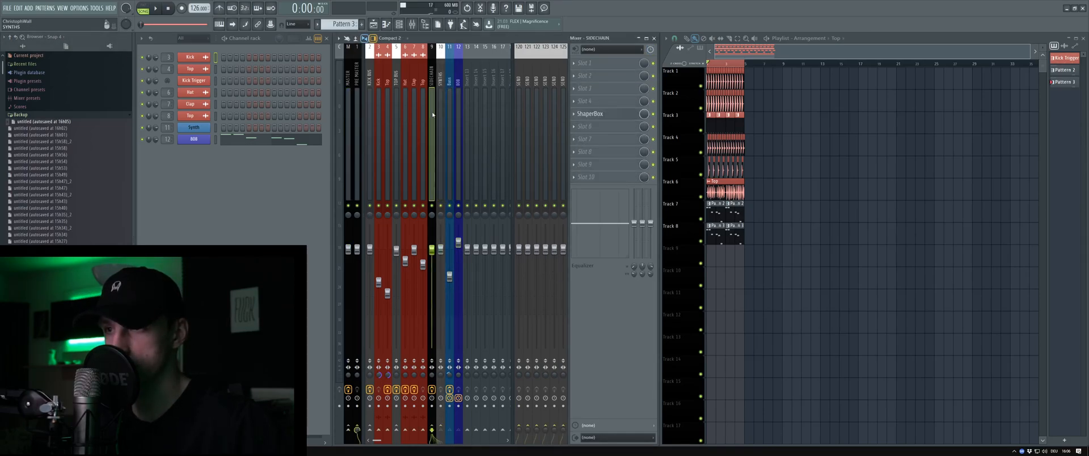
left_click(458, 113)
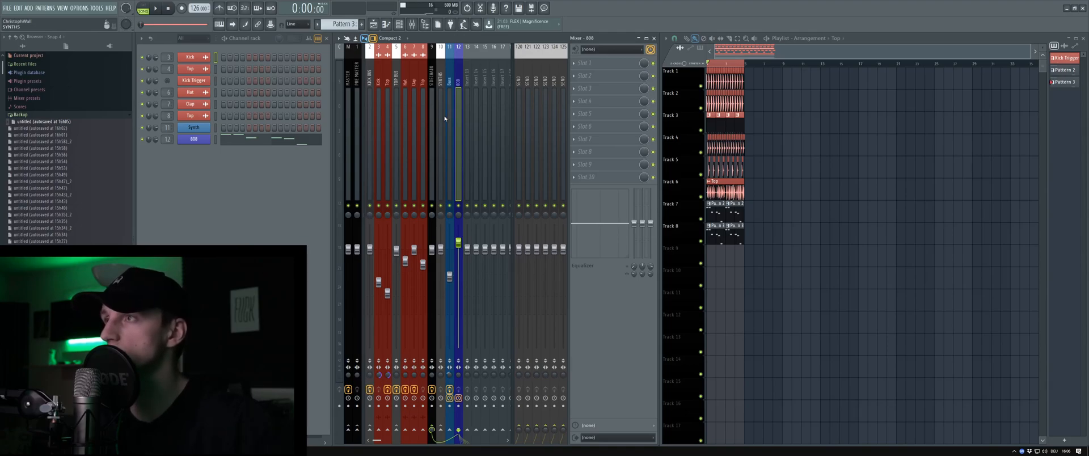
left_click(87, 115)
scroll(355, 71, "right", 3)
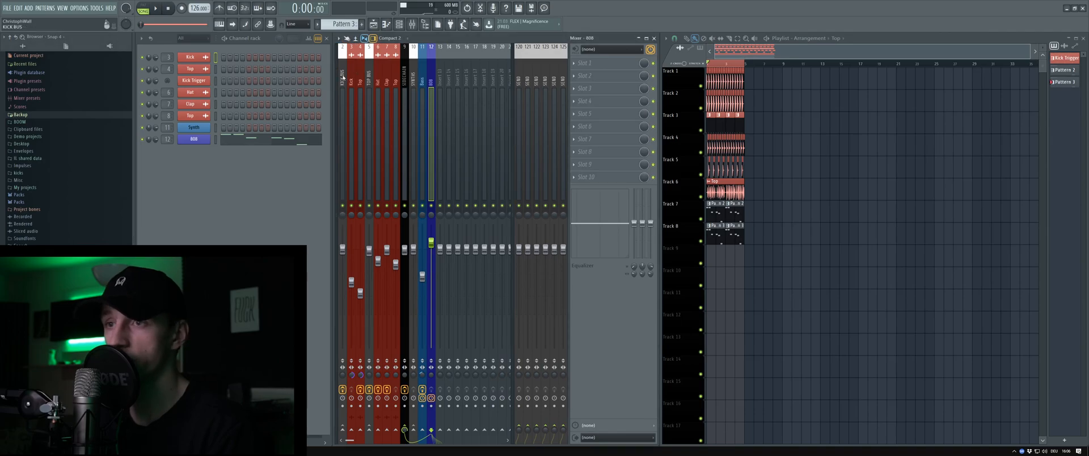
left_click(343, 78)
scroll(342, 77, "left", 3)
- Add the Invisible Limiter to the first effect slot of the PRE MASTER track in the restored project
left_click(356, 79)
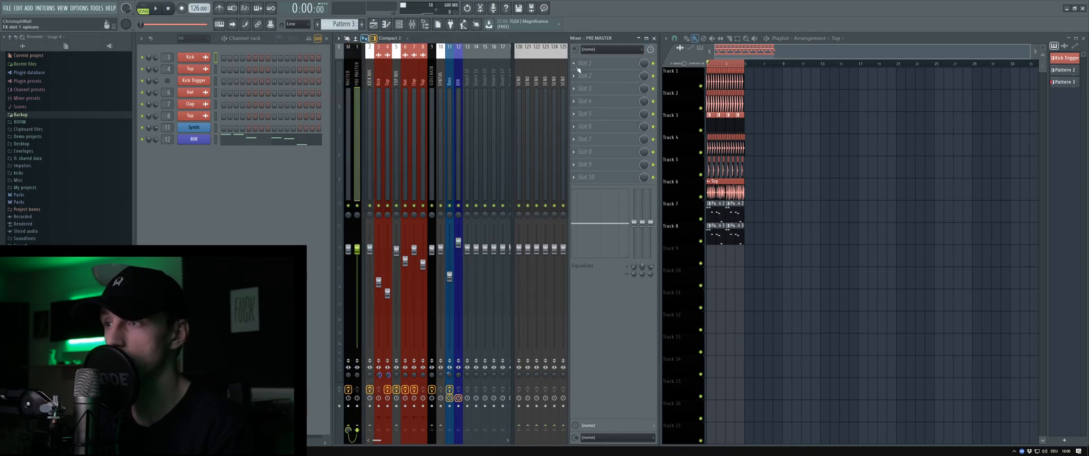
left_click(579, 69)
left_click(760, 36)
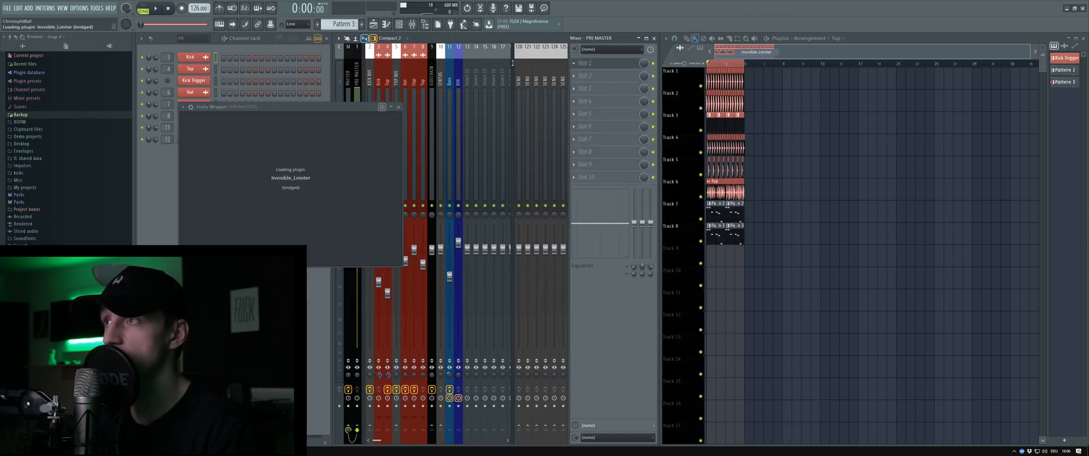
left_click_drag(326, 106, 491, 131)
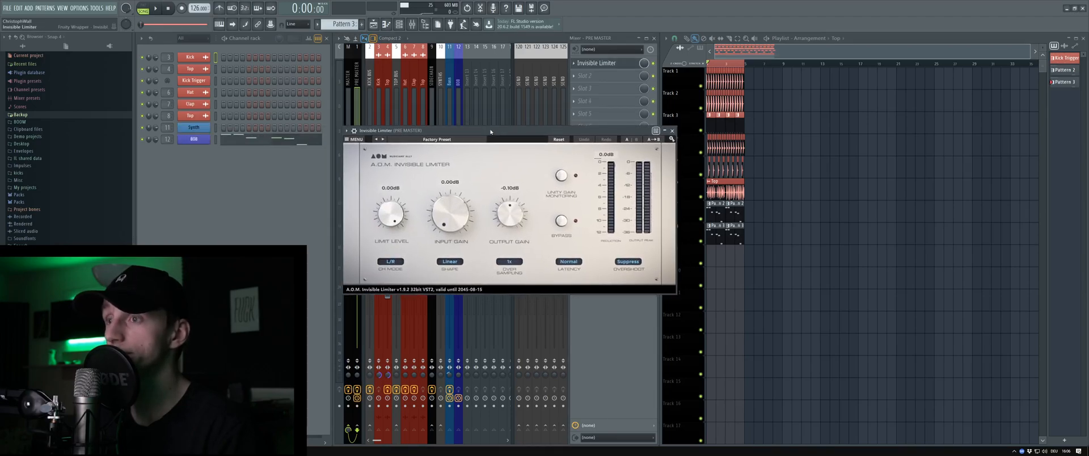
- Set the Invisible Limiter's input gain to 2 dB and overshoot to Thru, and close its window
left_click(452, 182)
type("2")
key("Return")
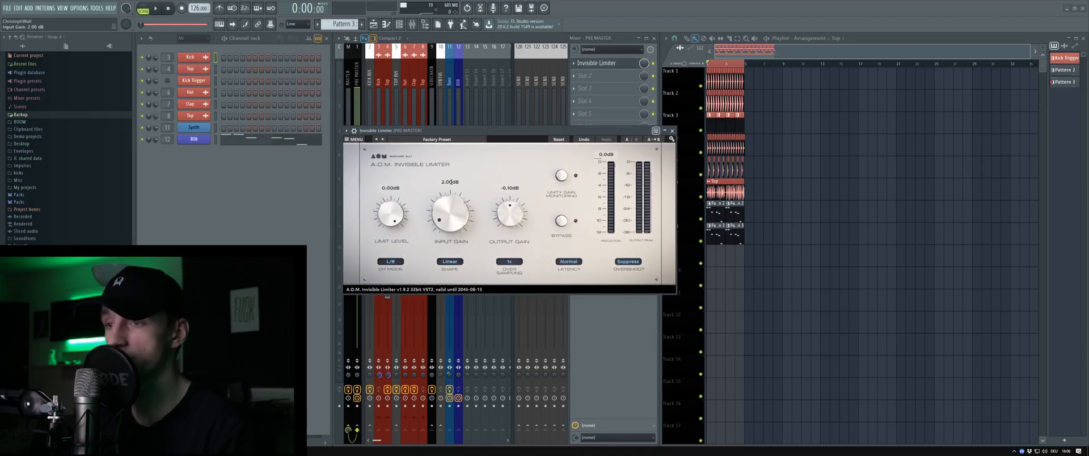
left_click(618, 263)
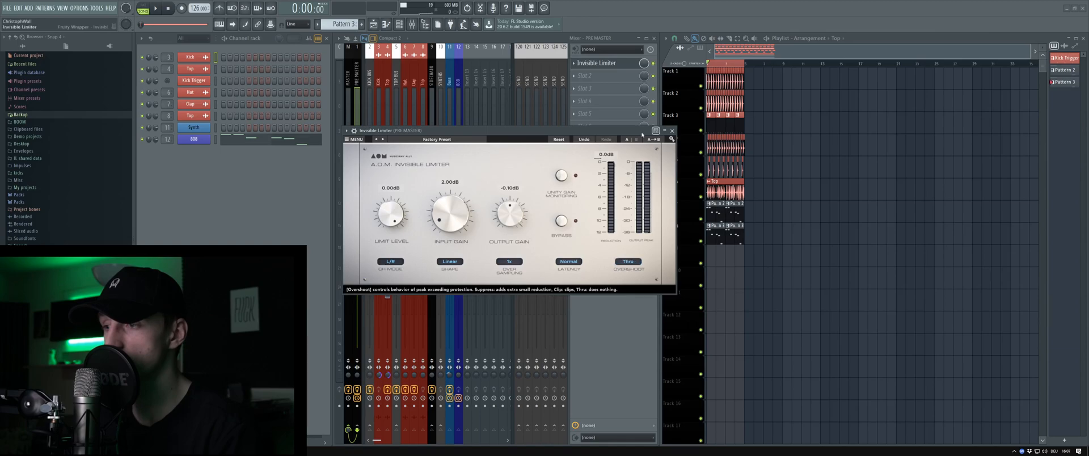
left_click(673, 130)
- Load FabFilter Pro-Q 3 into PRE MASTER's second effect slot and apply the preset with low-cut and high-cut bands
left_click(590, 76)
mouse_move(698, 73)
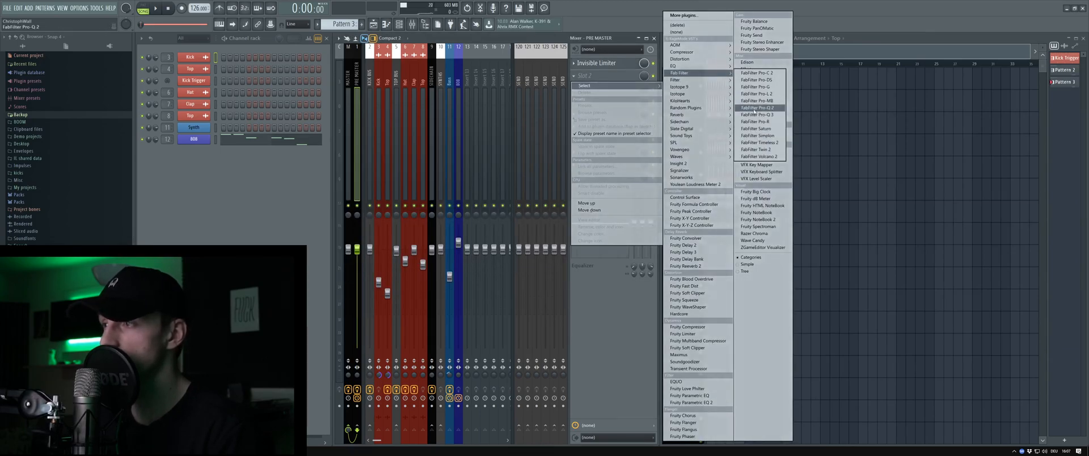
left_click(756, 114)
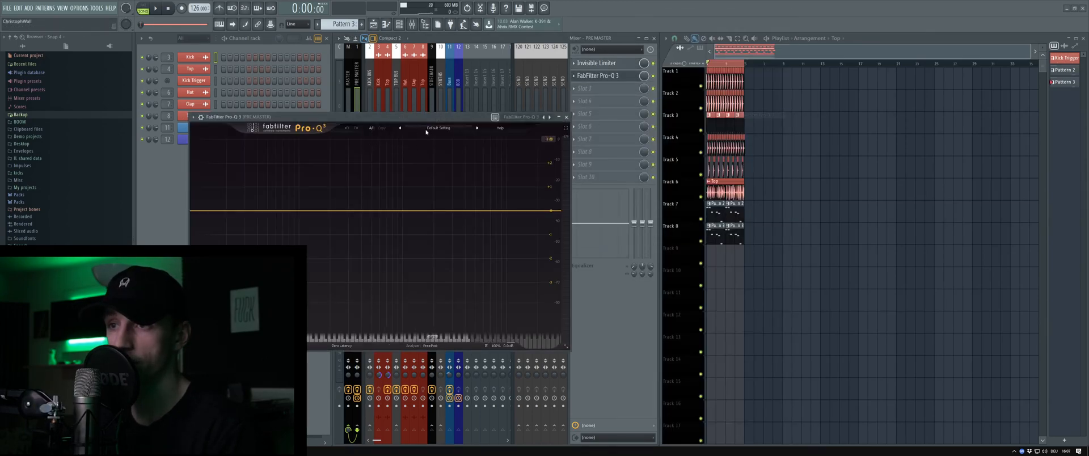
left_click(429, 129)
left_click(429, 164)
- Play the song to judge the Pro-Q 3 preset on the PRE MASTER track, and close the equalizer
left_click_drag(417, 121, 514, 176)
key("space")
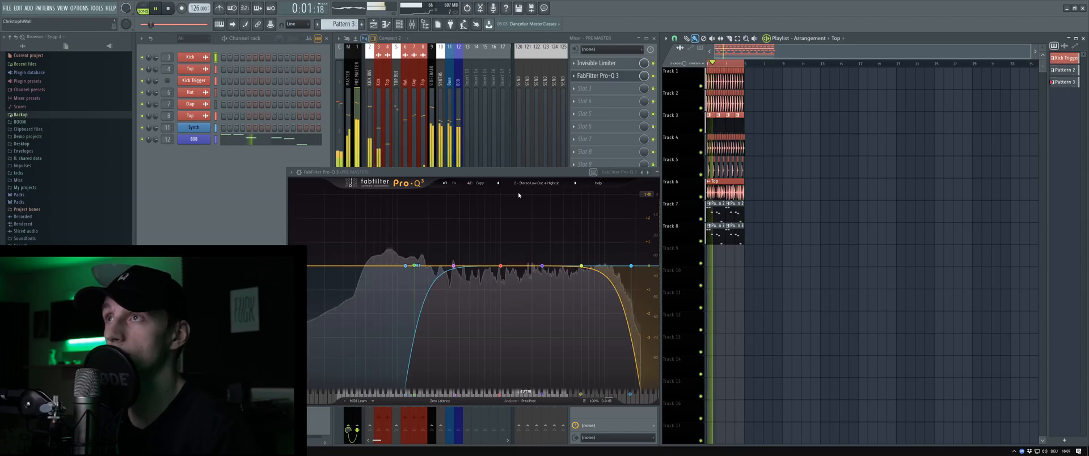
left_click_drag(517, 178, 529, 162)
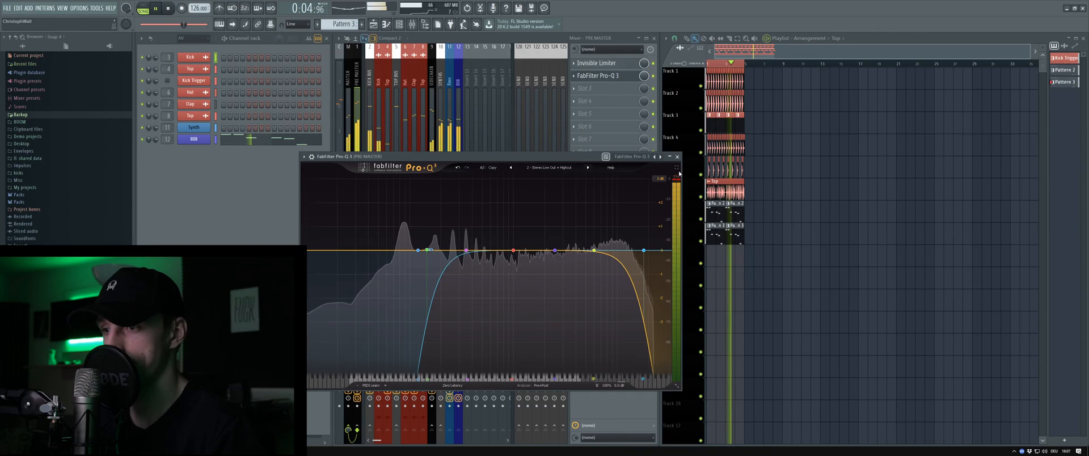
left_click(669, 157)
left_click(677, 157)
key("space")
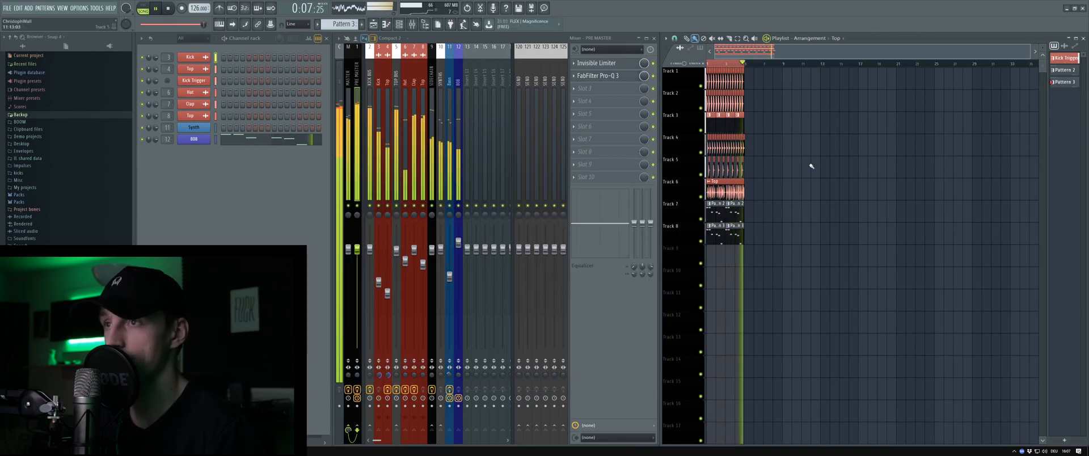
- Load Gullfoss into the fourth effect slot of the PRE MASTER track
left_click(578, 89)
left_click(577, 91)
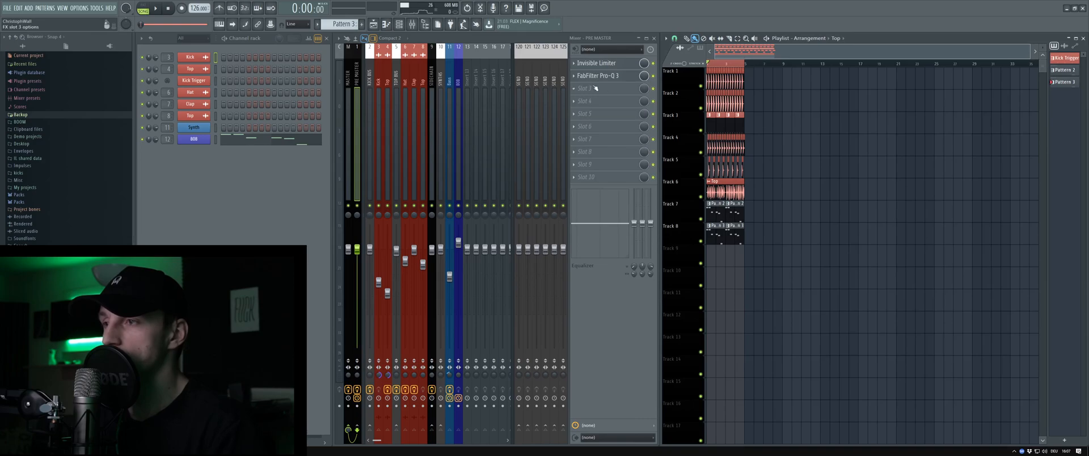
left_click(580, 105)
mouse_move(704, 108)
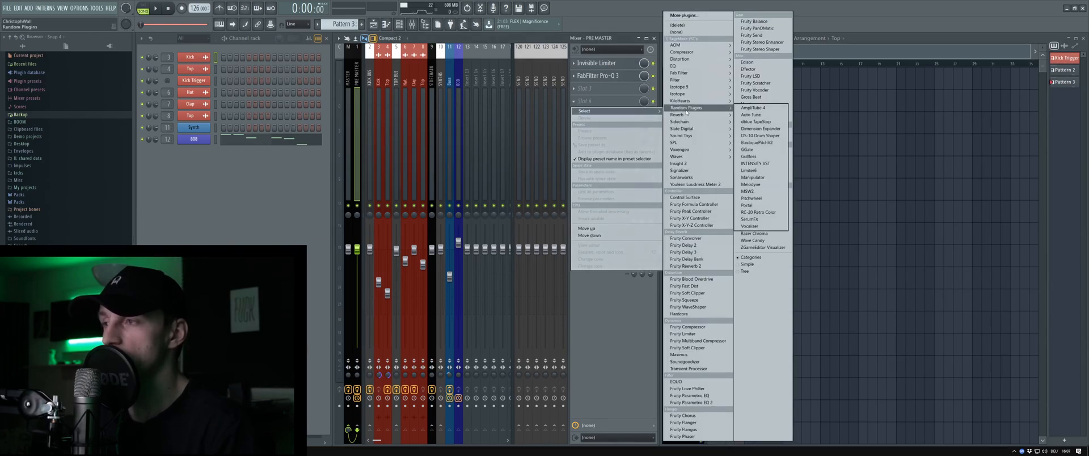
left_click(772, 158)
- Limit Gullfoss to frequencies above 100 Hz, lower its upper limit slightly, and set Recover and Tame to 10%
left_click_drag(391, 141, 525, 140)
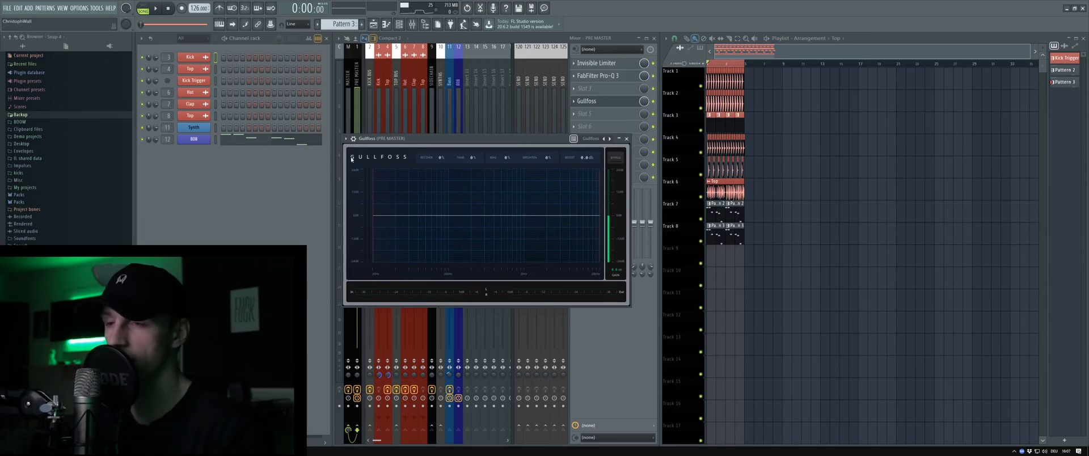
mouse_move(377, 216)
left_mouse_down()
mouse_move(445, 220)
mouse_move(427, 223)
left_mouse_up()
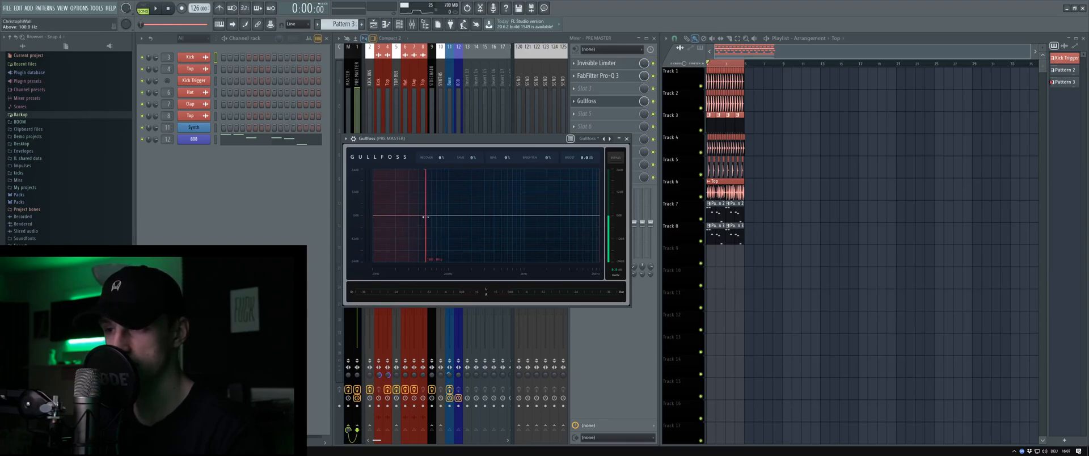
left_click_drag(598, 214, 595, 213)
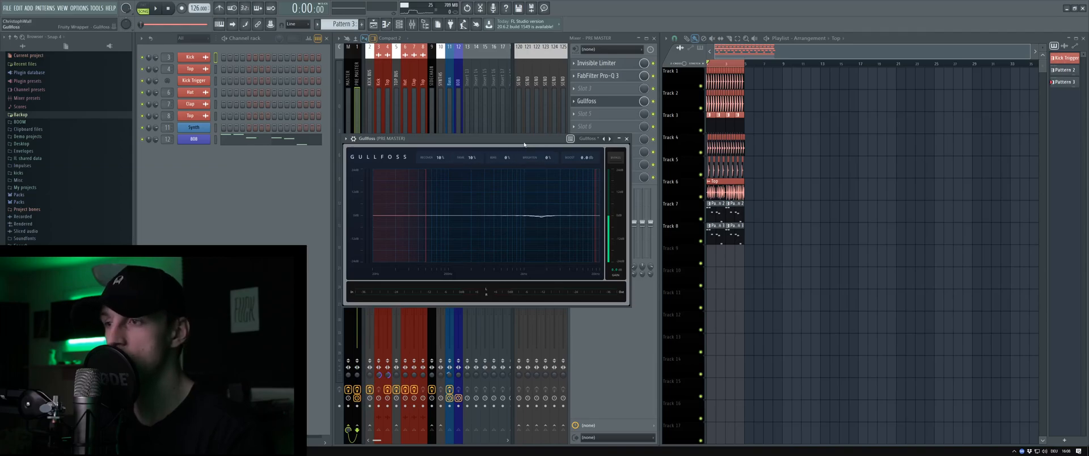
- Play the song to judge Gullfoss on the PRE MASTER track, and close its window
left_click_drag(553, 139, 563, 193)
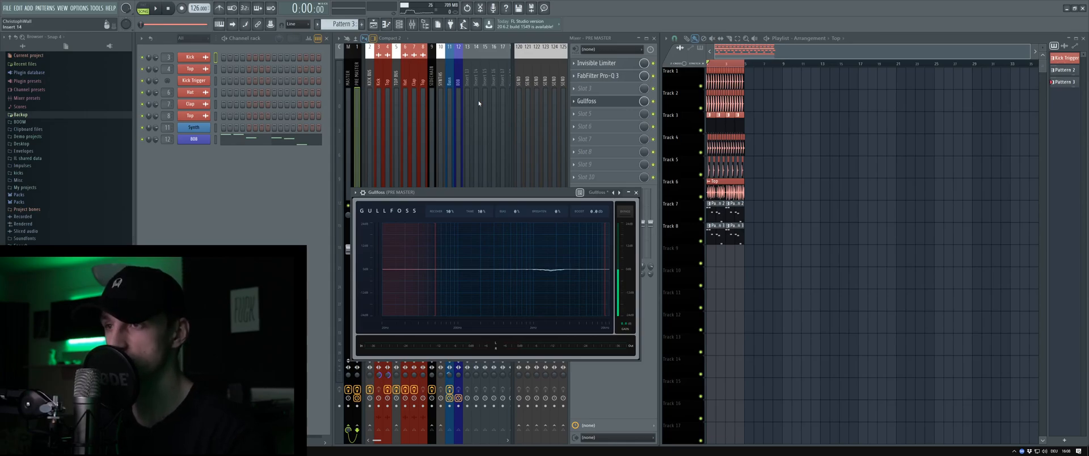
key("space")
left_click_drag(482, 192, 464, 169)
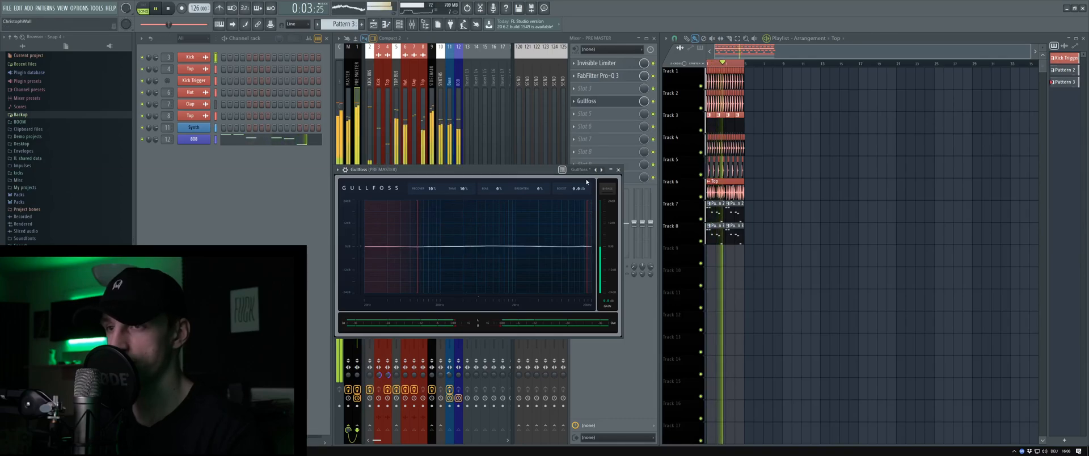
left_click(618, 169)
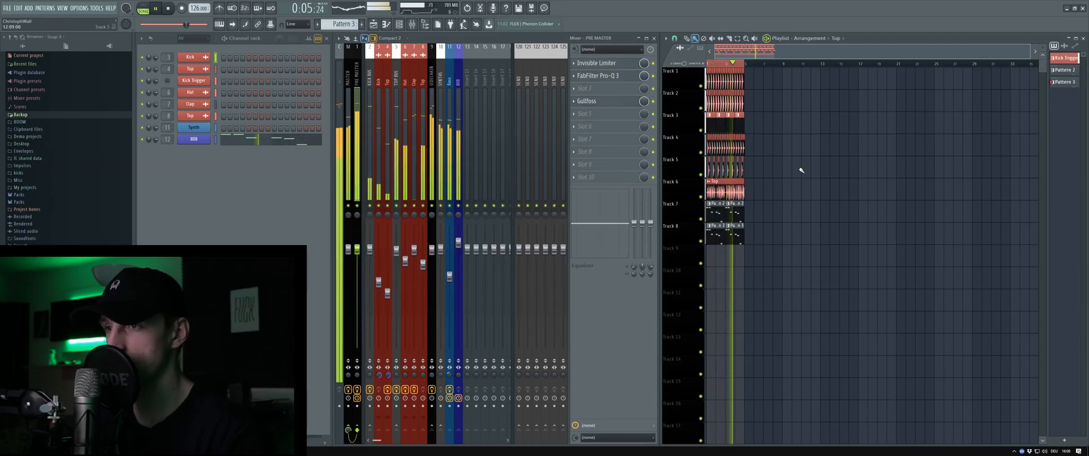
key("space")
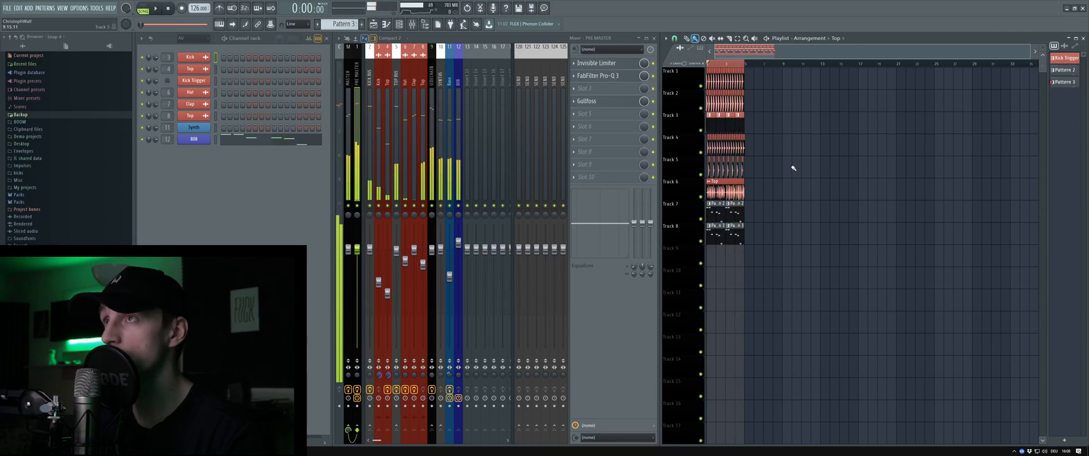
- Load SatsonCS into the sixth effect slot of the PRE MASTER track and reposition its window
left_click(580, 128)
left_click(580, 129)
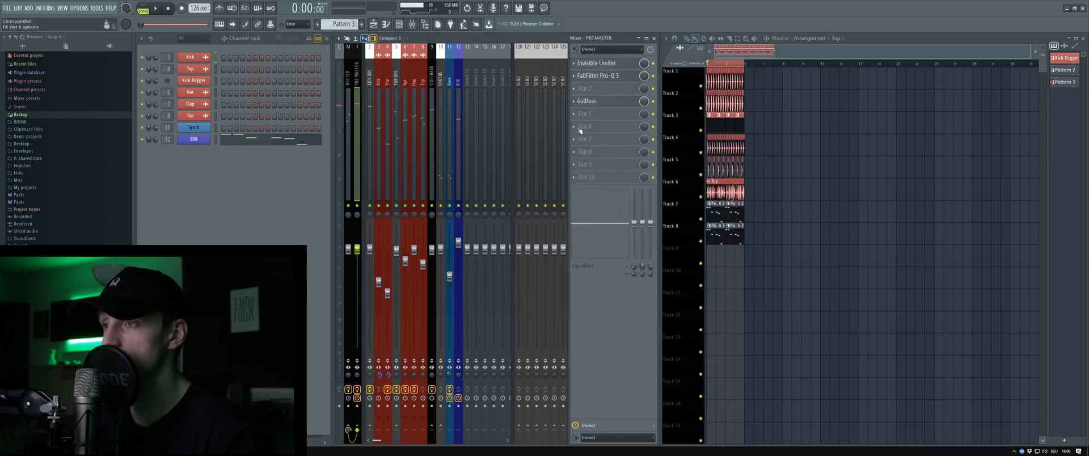
left_click(579, 129)
left_click(750, 59)
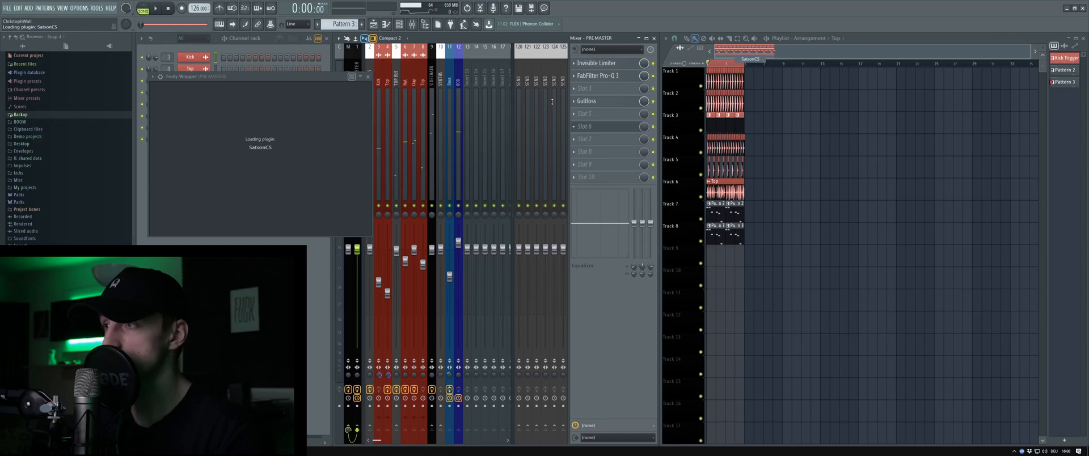
left_click_drag(196, 76, 429, 100)
left_click_drag(410, 210, 404, 251)
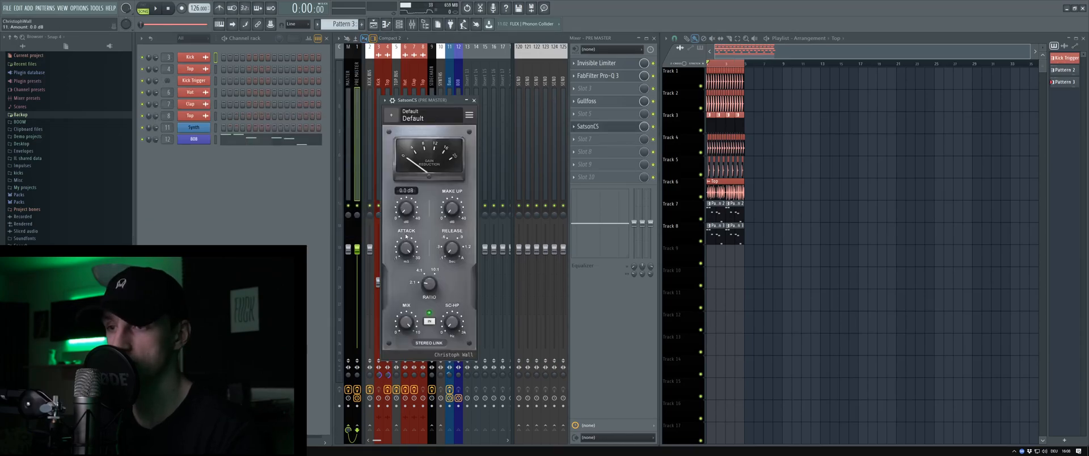
left_click_drag(428, 105, 438, 113)
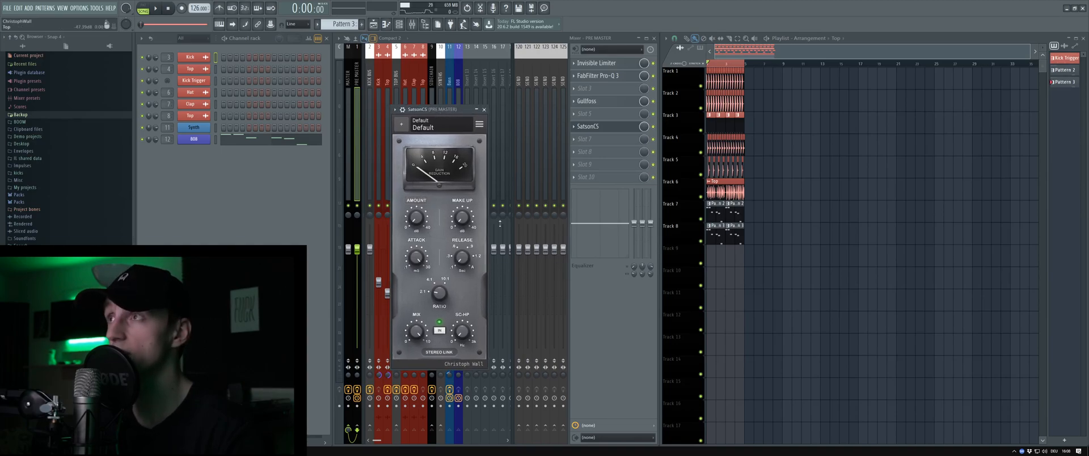
- Play the song and set the SatsonCS Amount to about 9.7 dB and Make Up to about 4.6 dB
key("space")
left_click_drag(437, 109, 443, 105)
left_click_drag(422, 214, 426, 194)
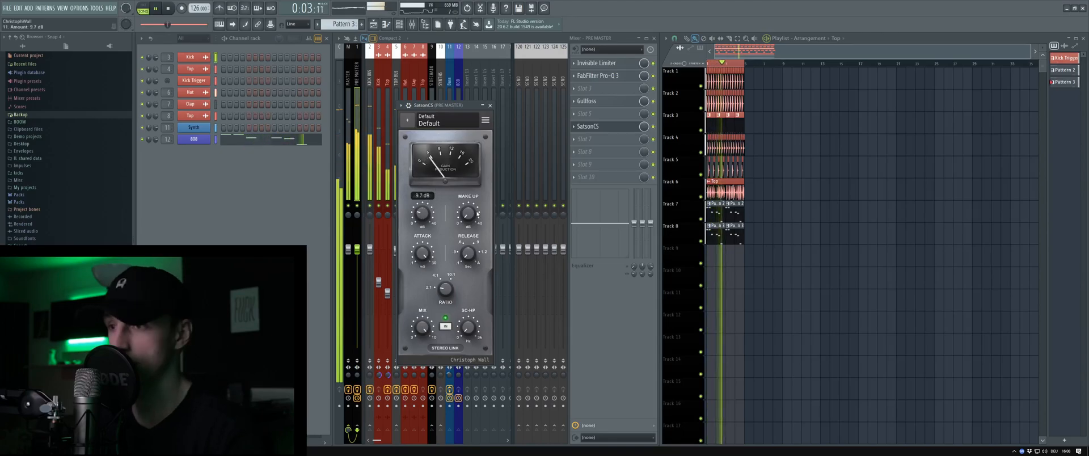
left_click_drag(469, 216, 475, 210)
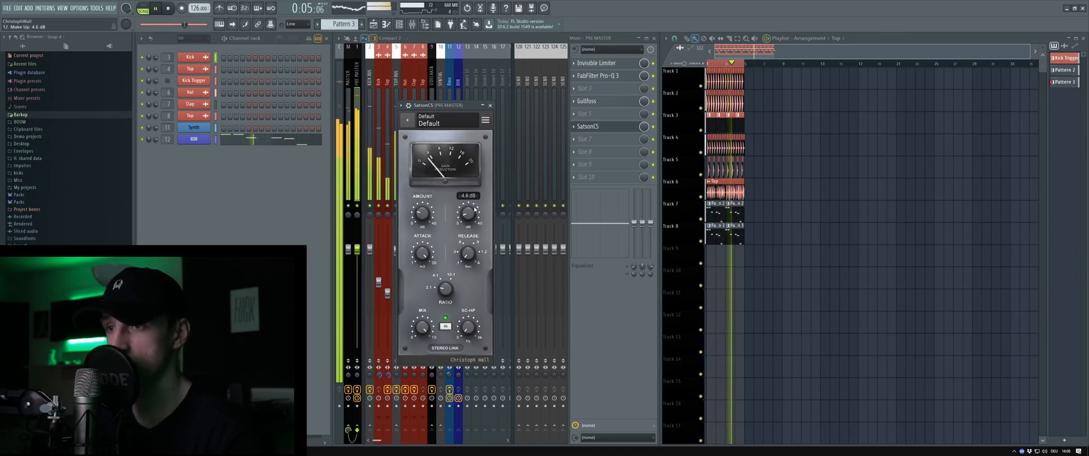
- Shorten the SatsonCS attack, adjust its release and set the ratio to 2:1 during playback, and close the compressor
left_click_drag(422, 255, 422, 311)
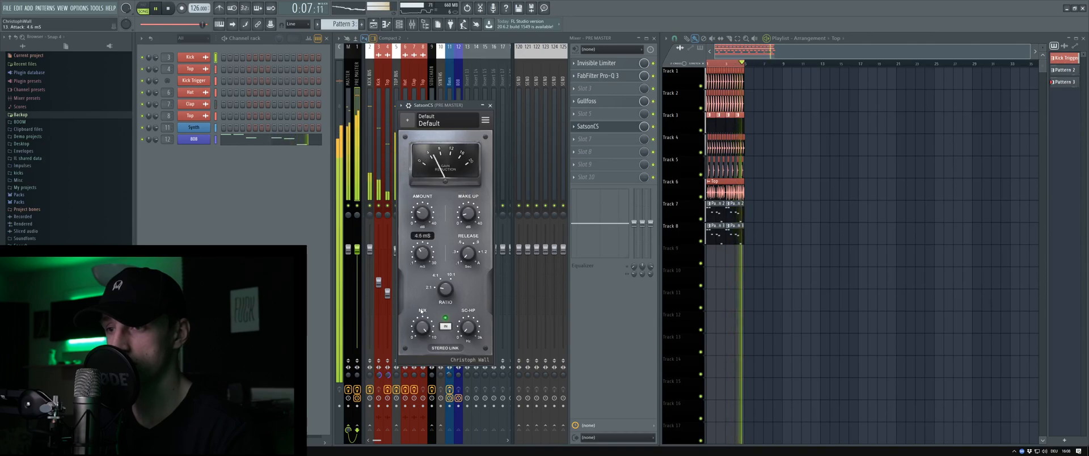
left_click_drag(468, 253, 469, 244)
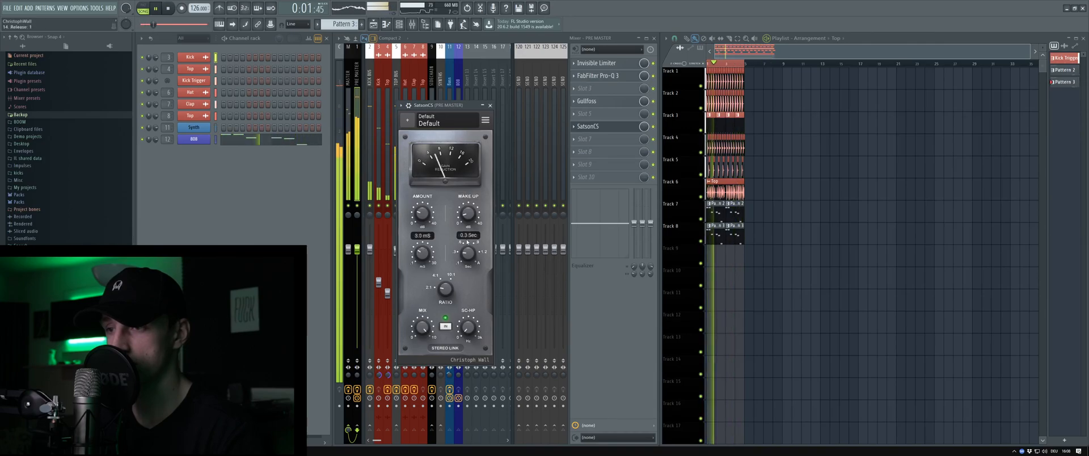
left_click_drag(446, 288, 449, 301)
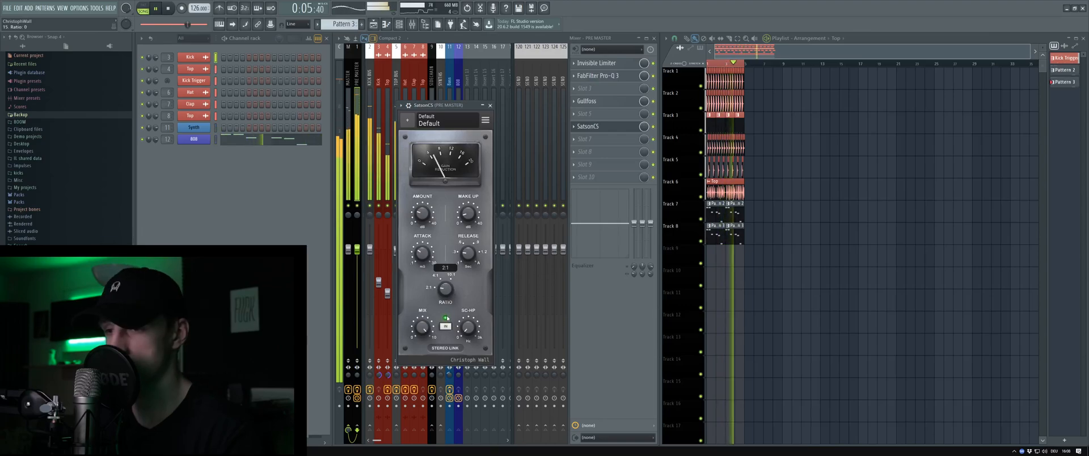
left_click(491, 106)
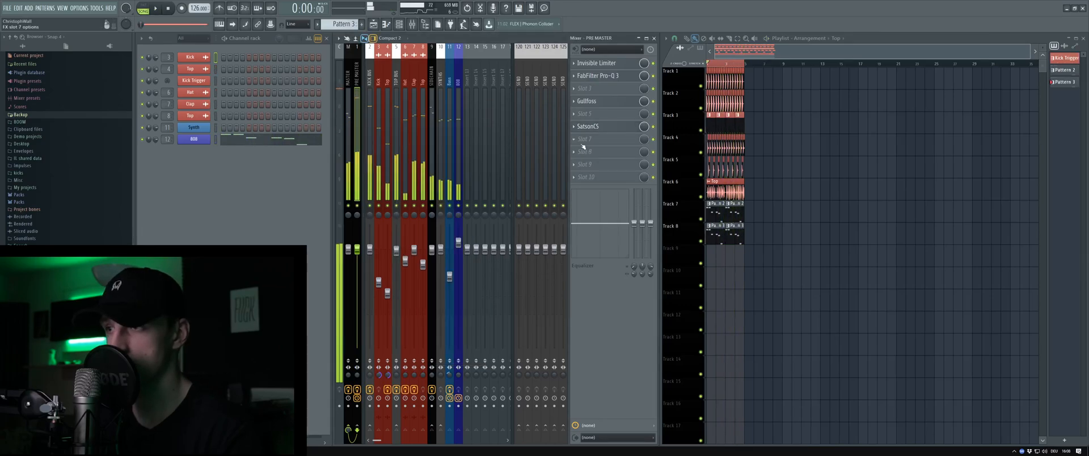
key("space")
- Load Invisible Limiter into the seventh effect slot of the PRE MASTER track
left_click(584, 139)
mouse_move(692, 45)
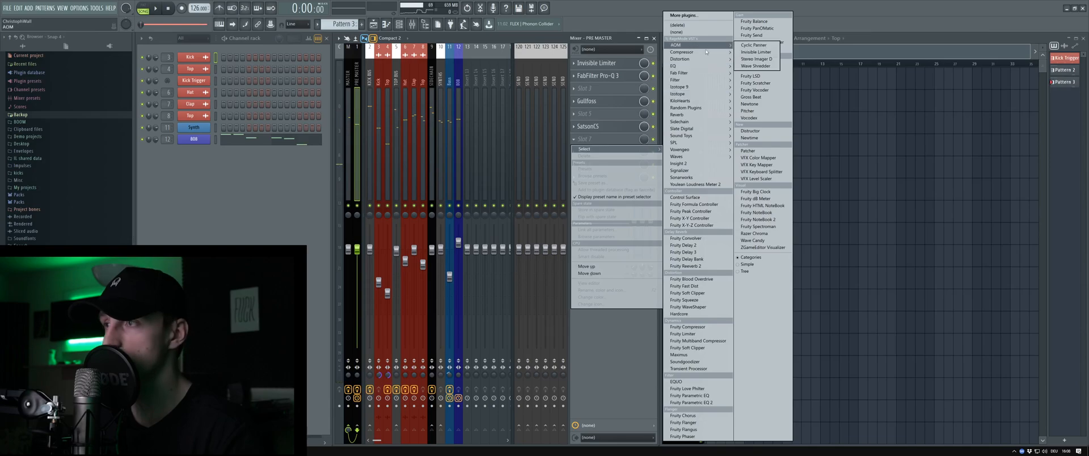
left_click(756, 51)
- Set the new Invisible Limiter's input gain to 3 dB and reposition its window
left_click(267, 139)
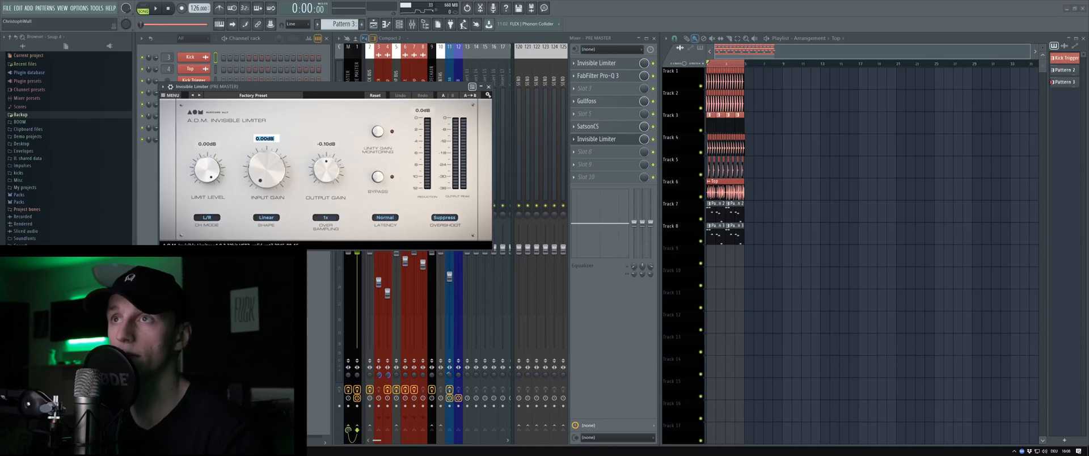
left_click(267, 164)
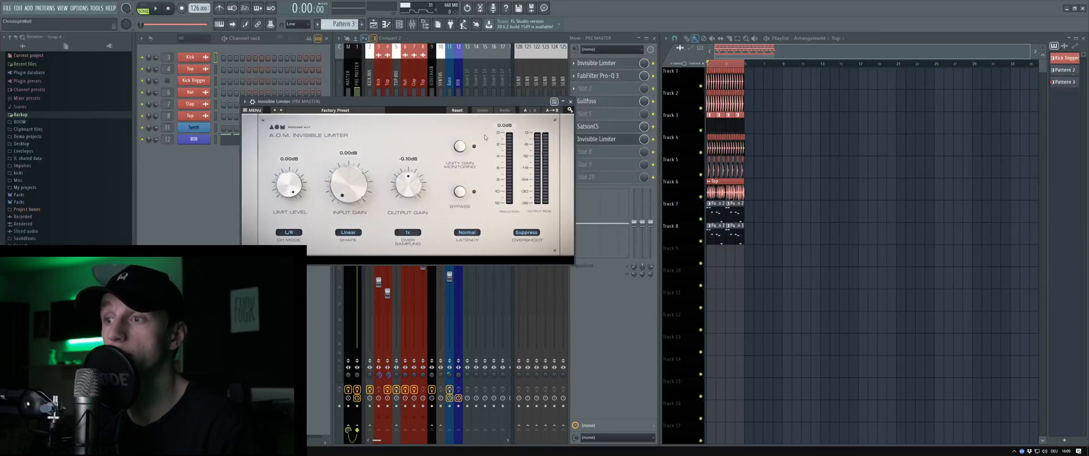
left_click(349, 153)
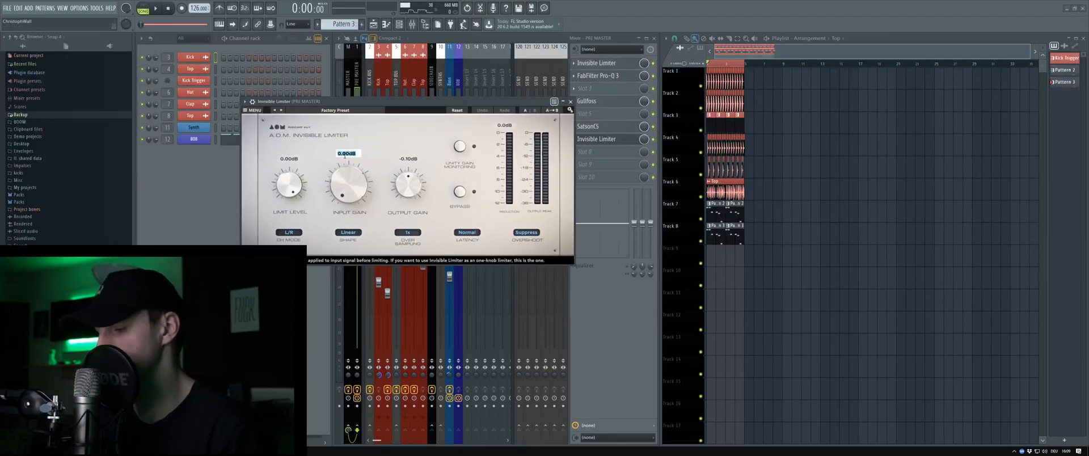
type("3")
key("Return")
left_click_drag(395, 103, 427, 131)
- Set the last limiter's overshoot to Clip and the oversampling of both Invisible Limiters to 2x while the song plays
key("space")
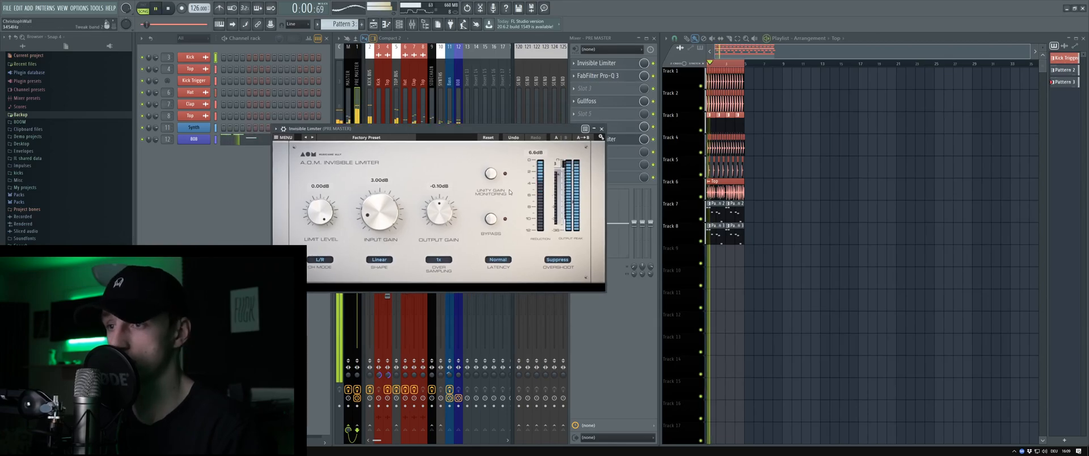
left_click_drag(533, 130, 507, 149)
left_click(603, 140)
left_click(603, 140)
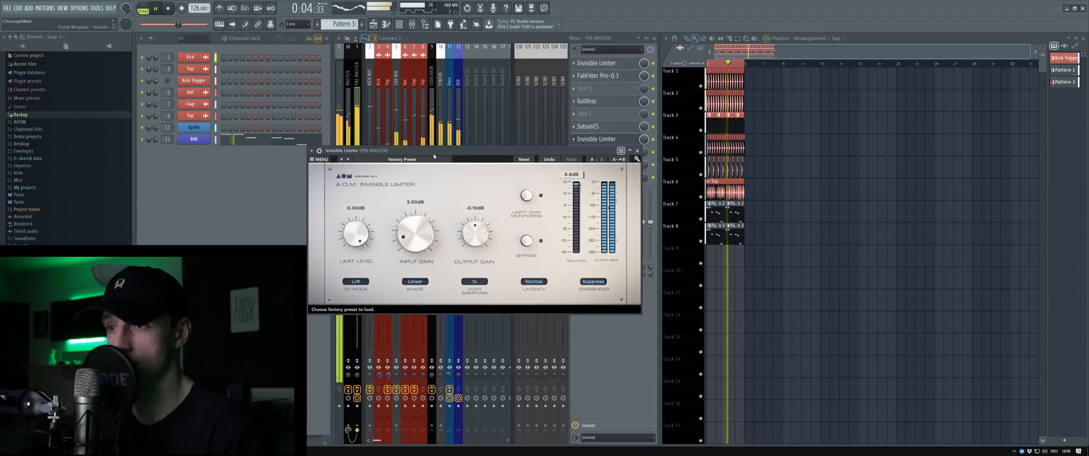
left_click(602, 281)
left_click(601, 282)
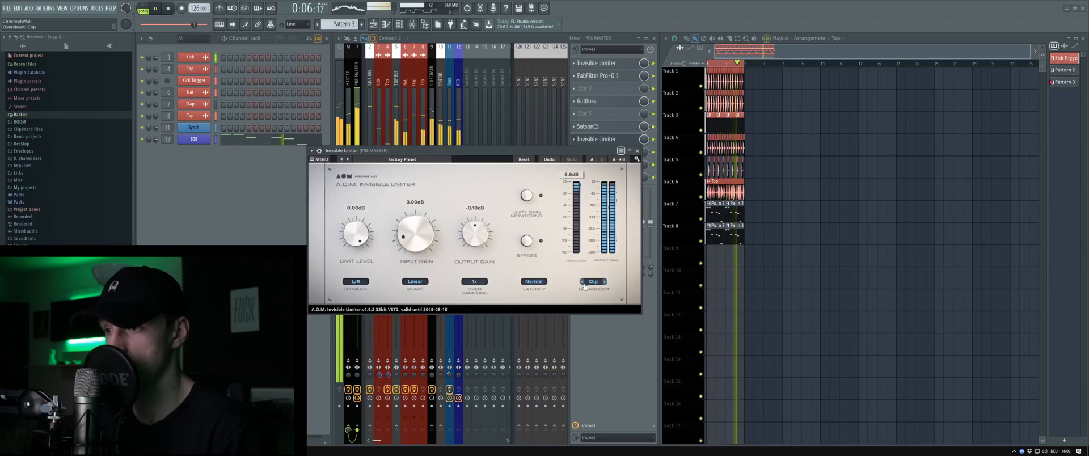
left_click(480, 282)
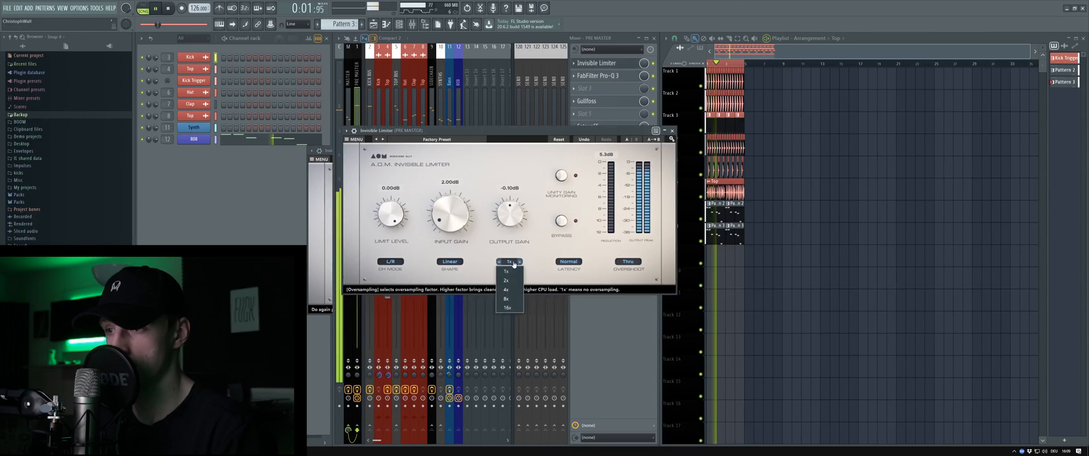
left_click(506, 280)
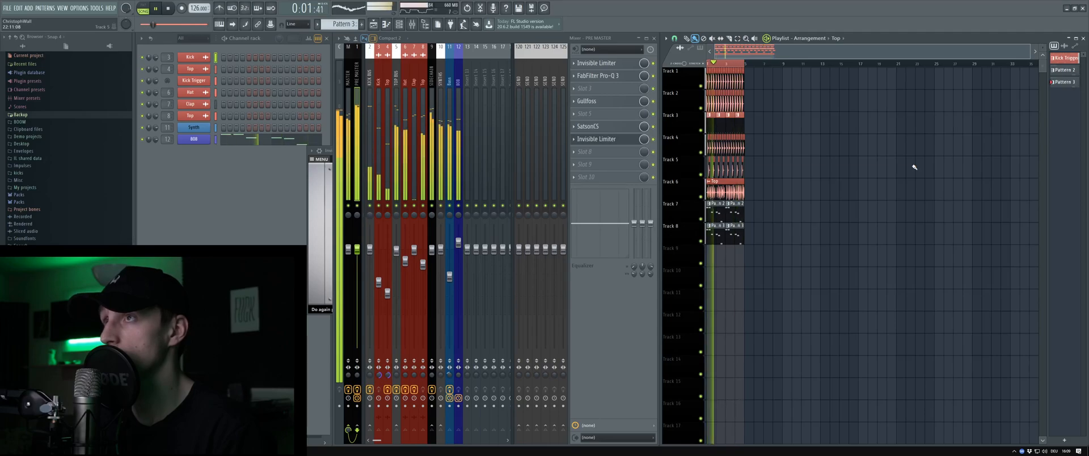
key("space")
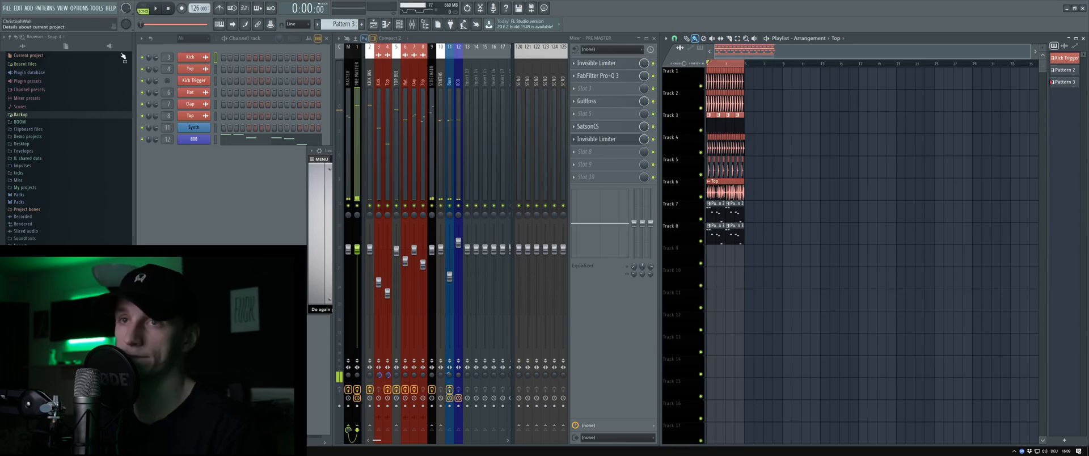
- Switch the audio device to Focusrite USB ASIO in the audio settings and check its ASIO driver panel
left_click(79, 7)
left_click(88, 38)
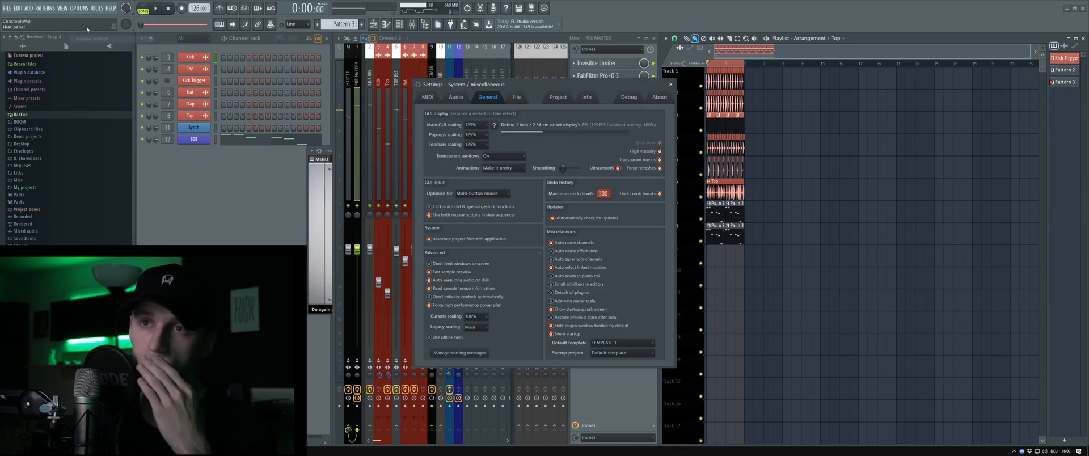
left_click(468, 99)
left_click(499, 126)
left_click(465, 207)
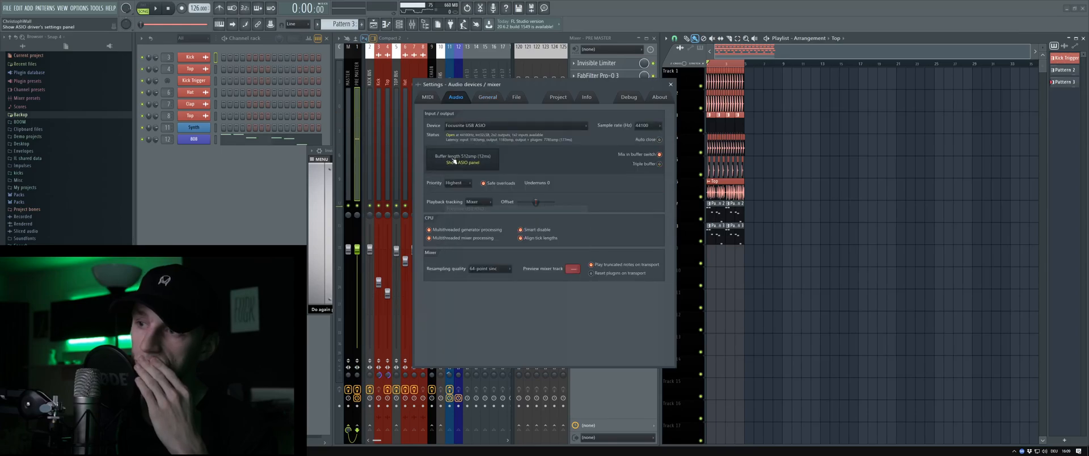
left_click(454, 162)
left_click(581, 202)
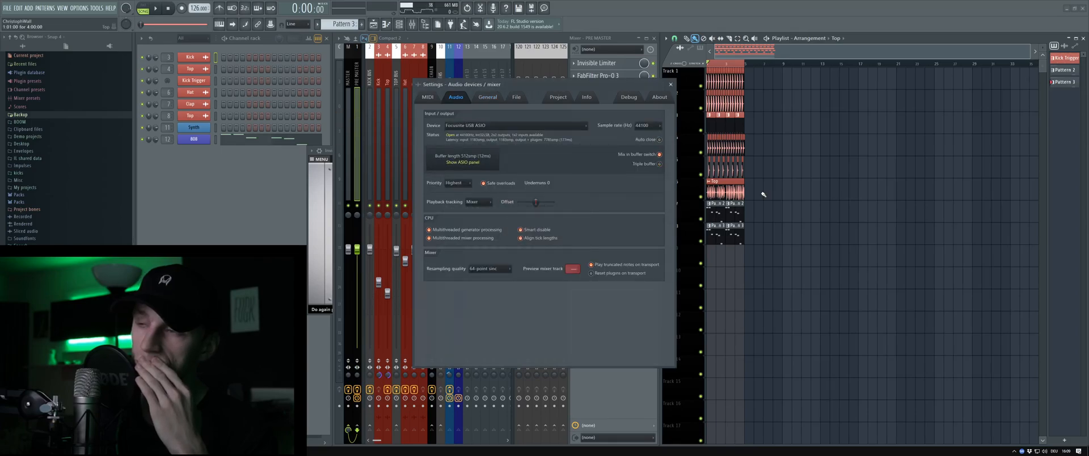
- Set the audio device to FL Studio ASIO and check its ASIO driver panel
left_click(482, 125)
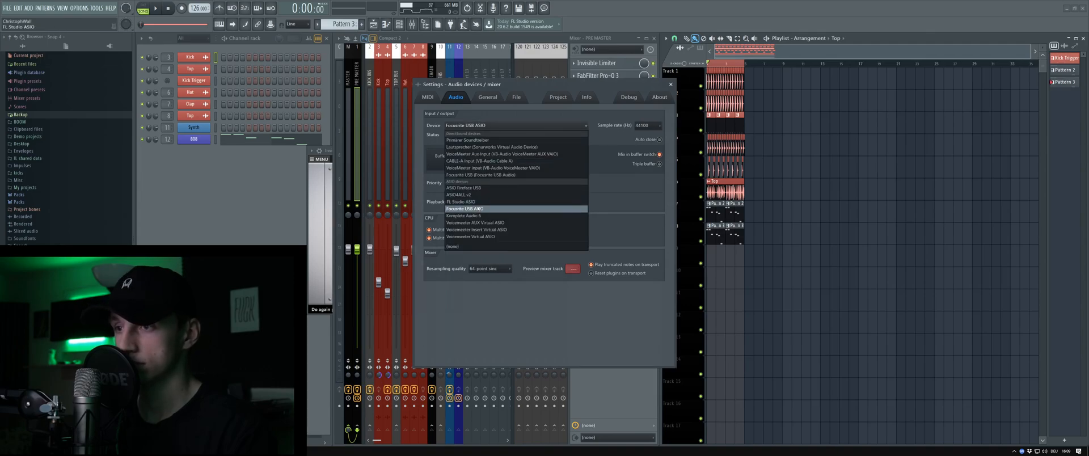
left_click(460, 201)
left_click(465, 163)
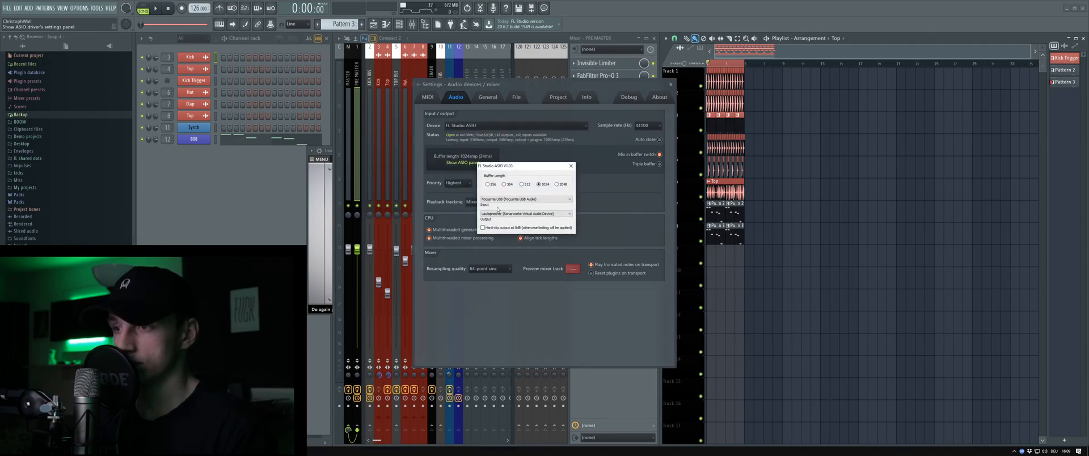
left_click(571, 166)
- Play the song to check the sound through FL Studio ASIO, and close the audio settings
key("space")
left_click(671, 84)
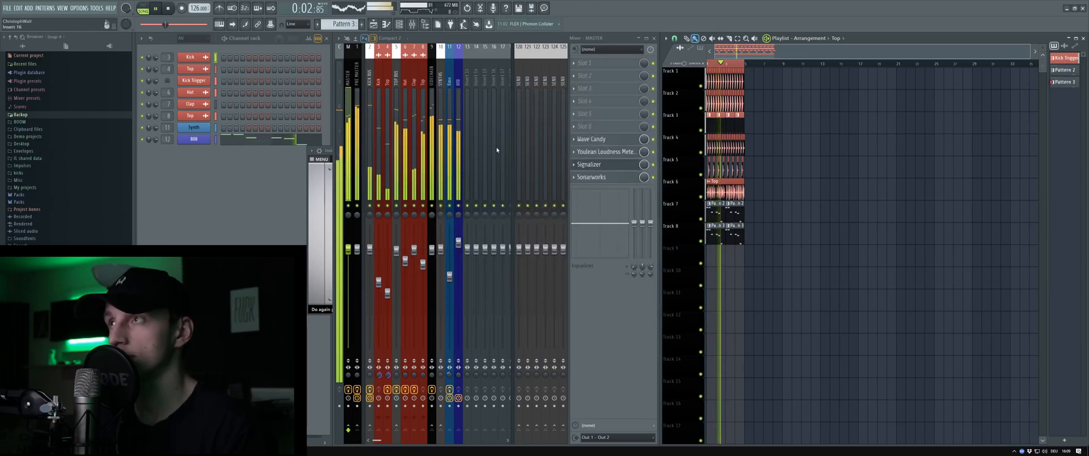
key("space")
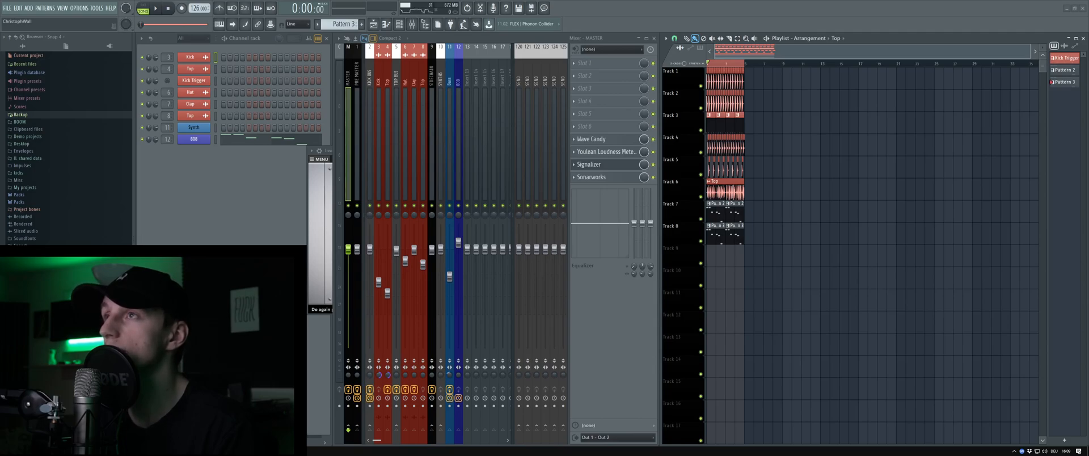
- Review the last Invisible Limiter, SatsonCS and Gullfoss on the PRE MASTER track, and play the song to judge the full chain
left_click(331, 152)
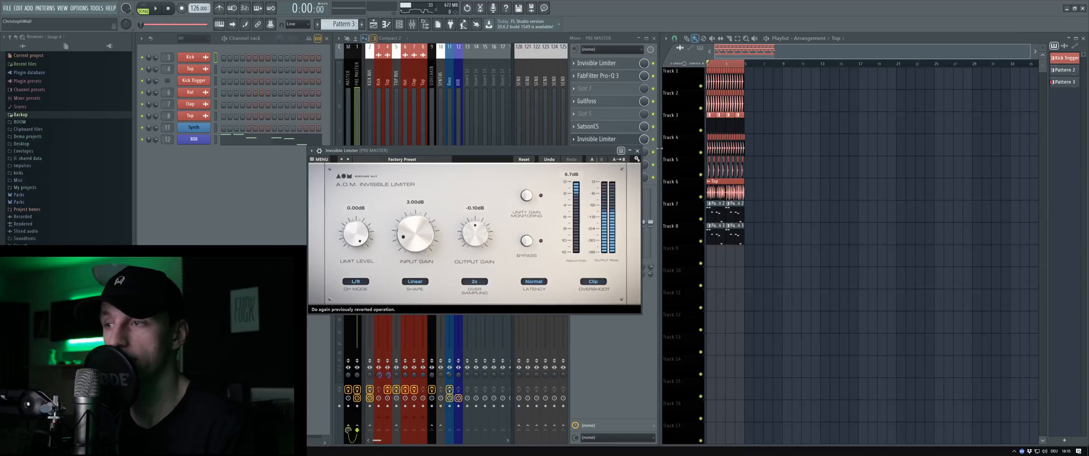
left_click(637, 151)
left_click(596, 141)
left_click(597, 128)
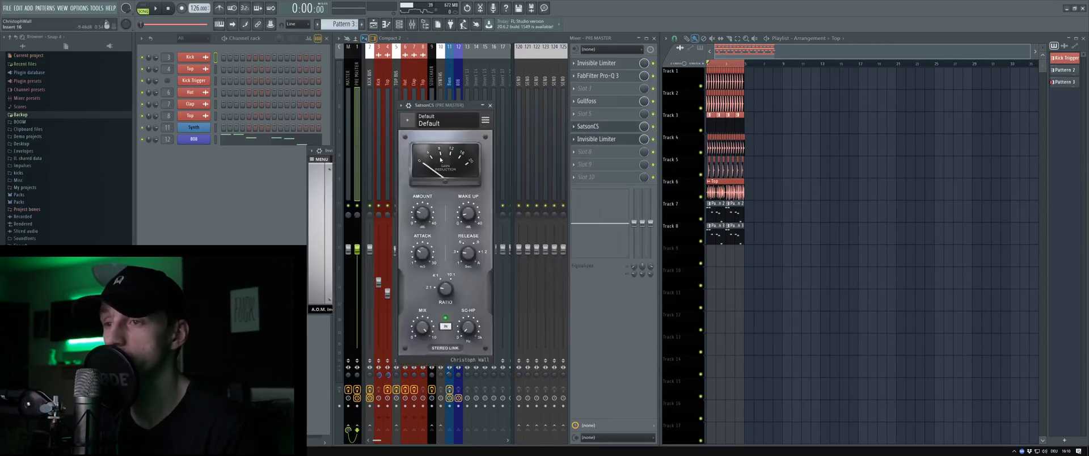
left_click(490, 105)
left_click(596, 139)
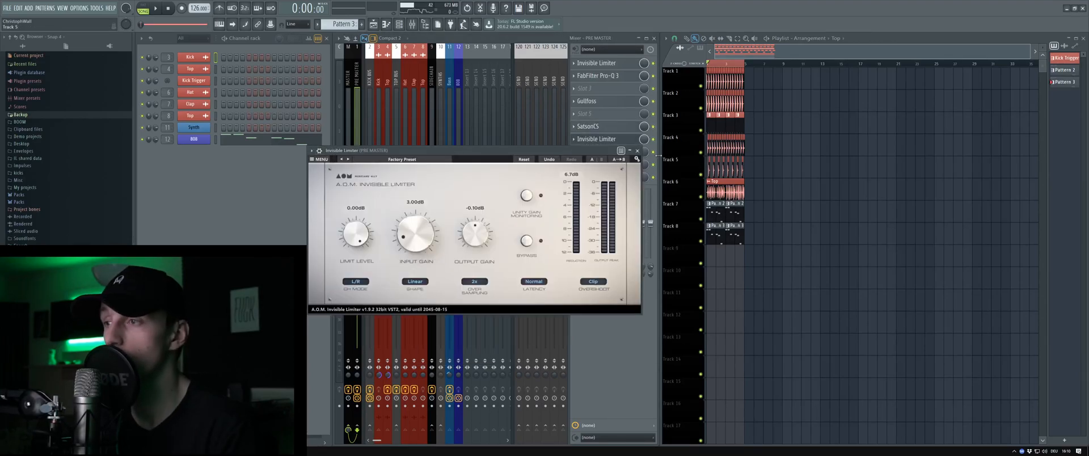
left_click(638, 151)
left_click(609, 102)
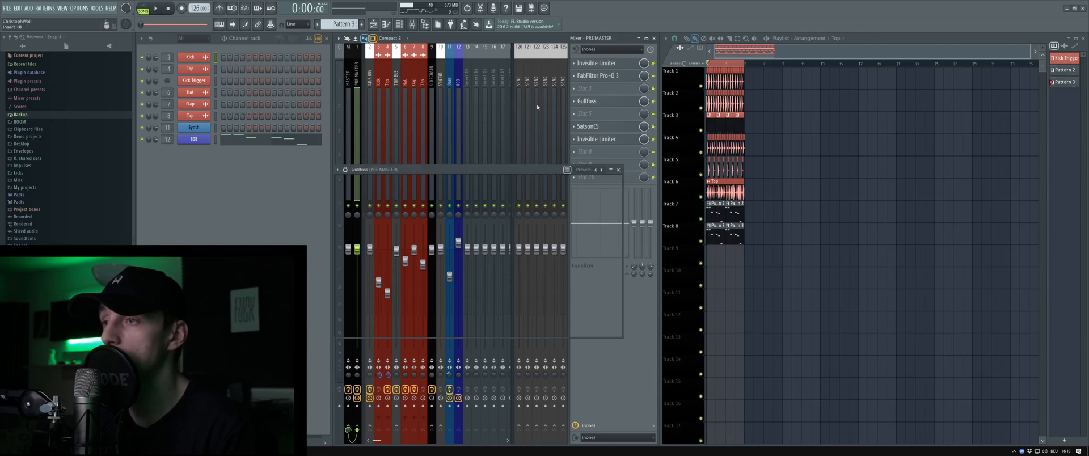
left_click(620, 170)
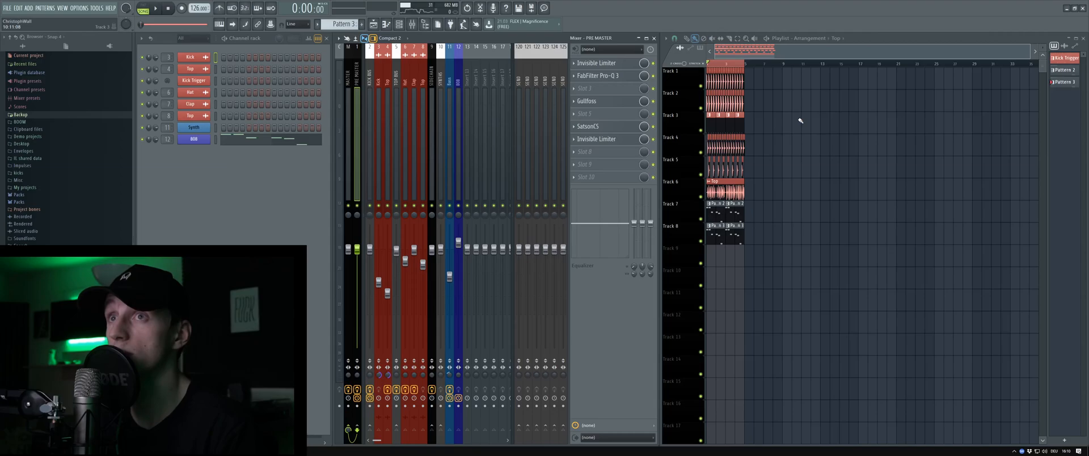
key("space")
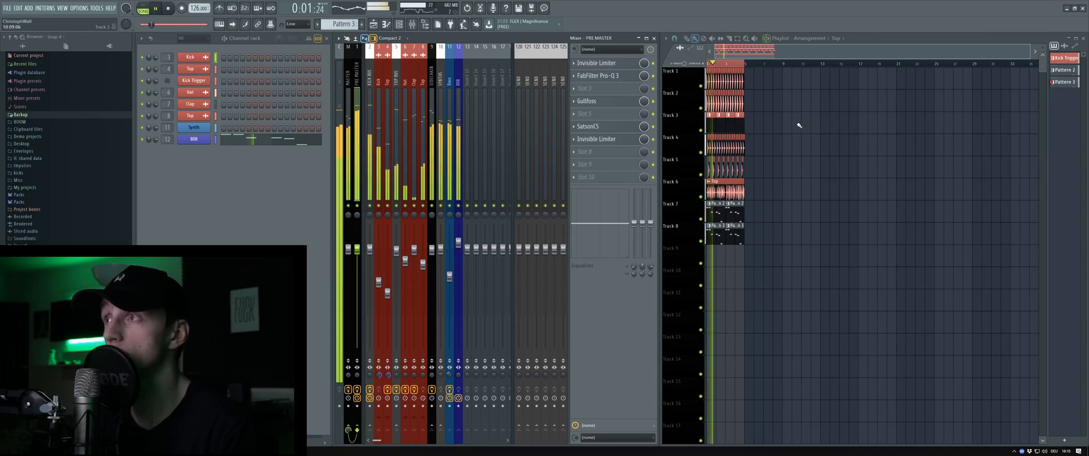
key("space")
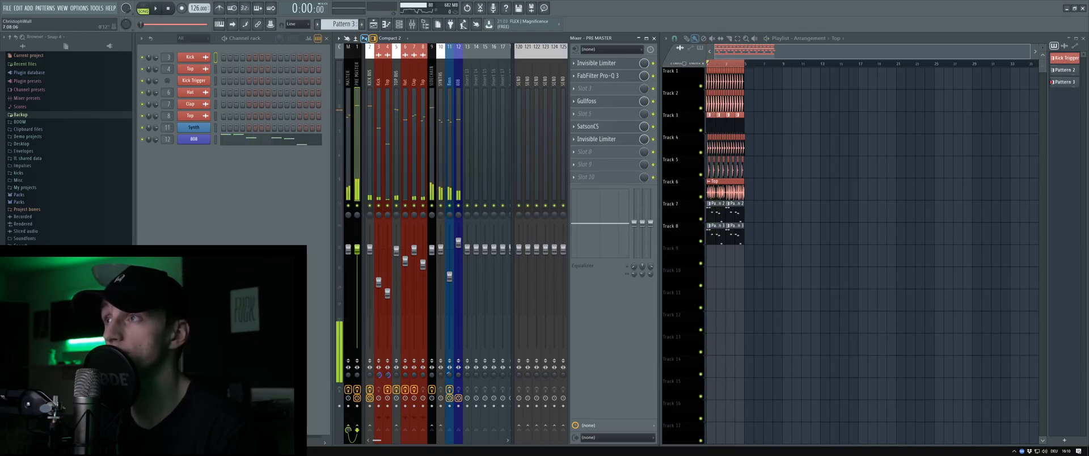